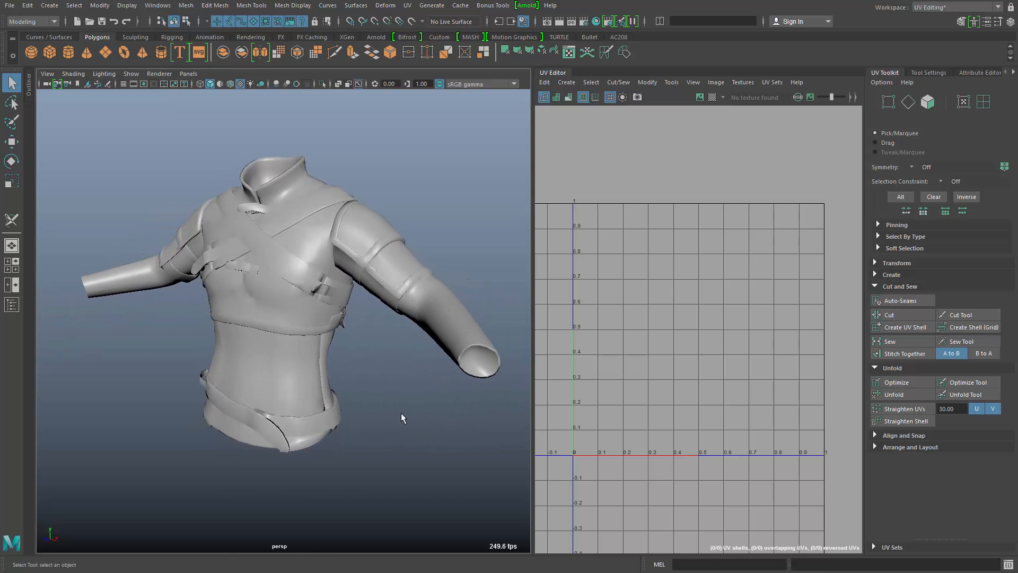
Select the bodySuit mesh and examine its shape beside its UV layout
{"action": "left_click_drag", "start_coordinate": [319, 372], "coordinate": [320, 374]}
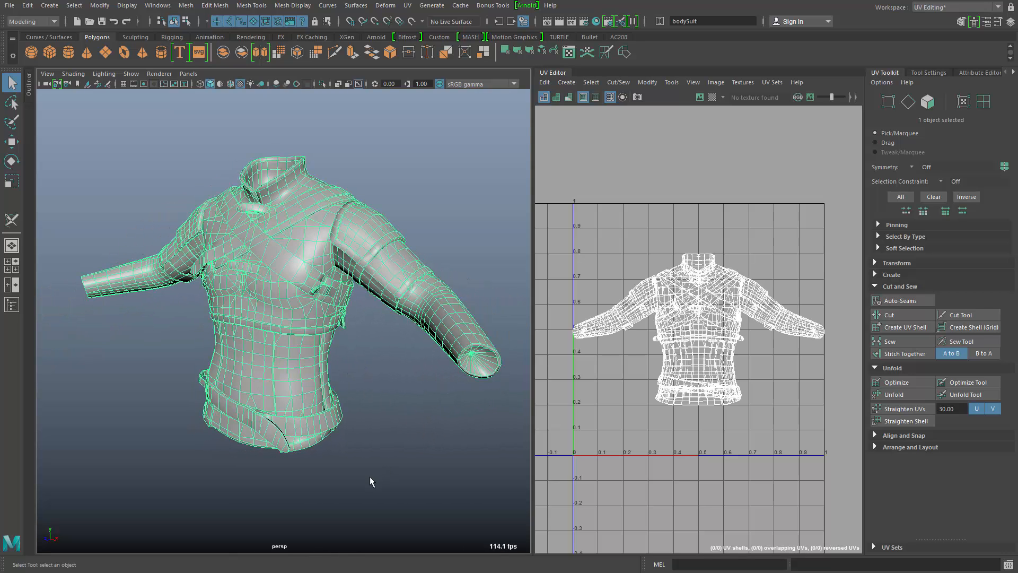
{"action": "left_click_drag", "start_coordinate": [345, 450], "coordinate": [349, 452], "text": "alt"}
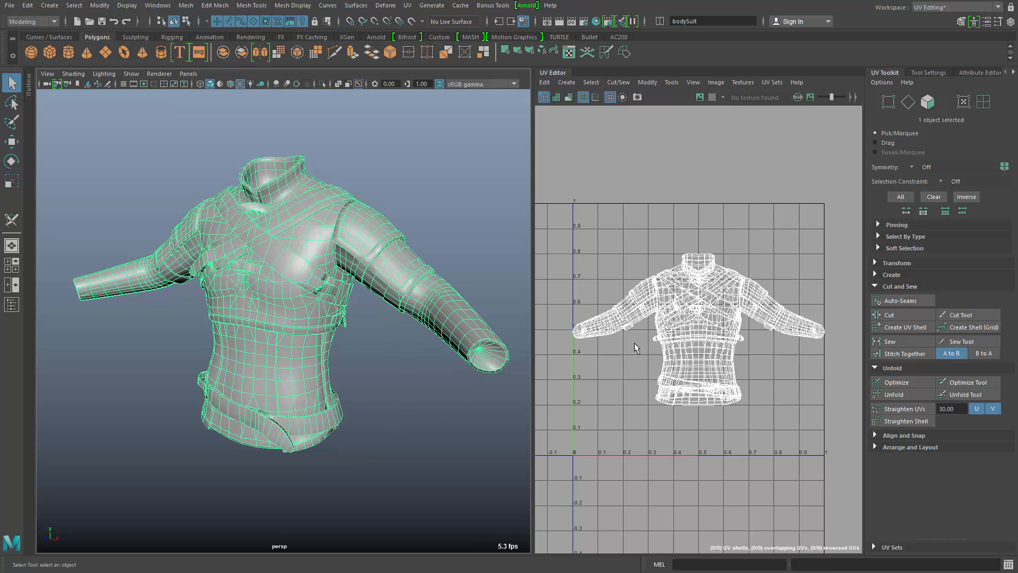
{"action": "left_click_drag", "start_coordinate": [455, 399], "coordinate": [322, 448], "text": "alt"}
{"action": "right_click_drag", "start_coordinate": [281, 446], "coordinate": [330, 449], "text": "alt"}
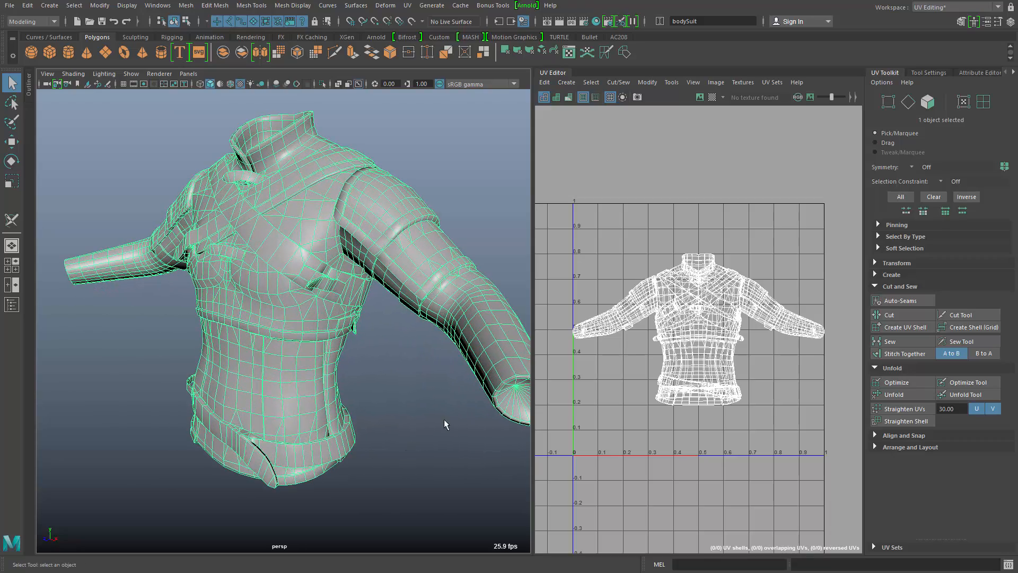
{"action": "left_click_drag", "start_coordinate": [355, 462], "coordinate": [386, 462], "text": "alt"}
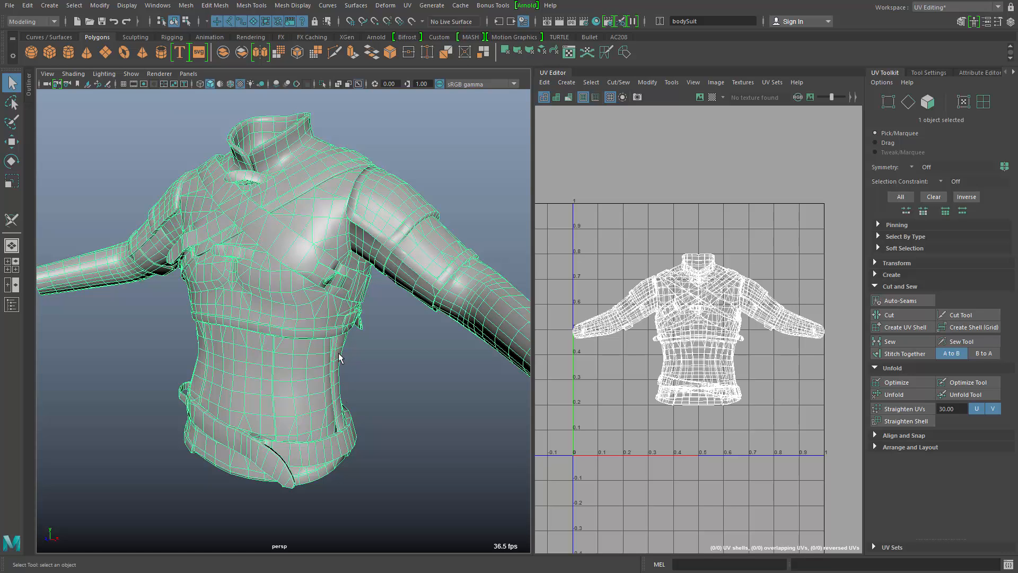
{"action": "right_click_drag", "start_coordinate": [415, 414], "coordinate": [350, 413], "text": "alt"}
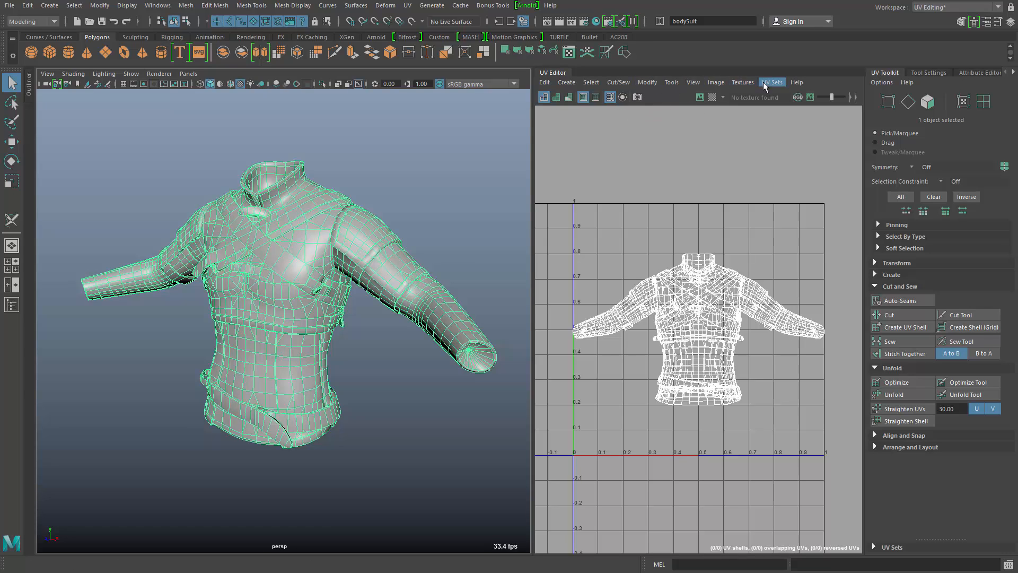
Collapse the Cut and Sew and Unfold sections of the UV Toolkit
{"action": "left_click", "coordinate": [646, 82]}
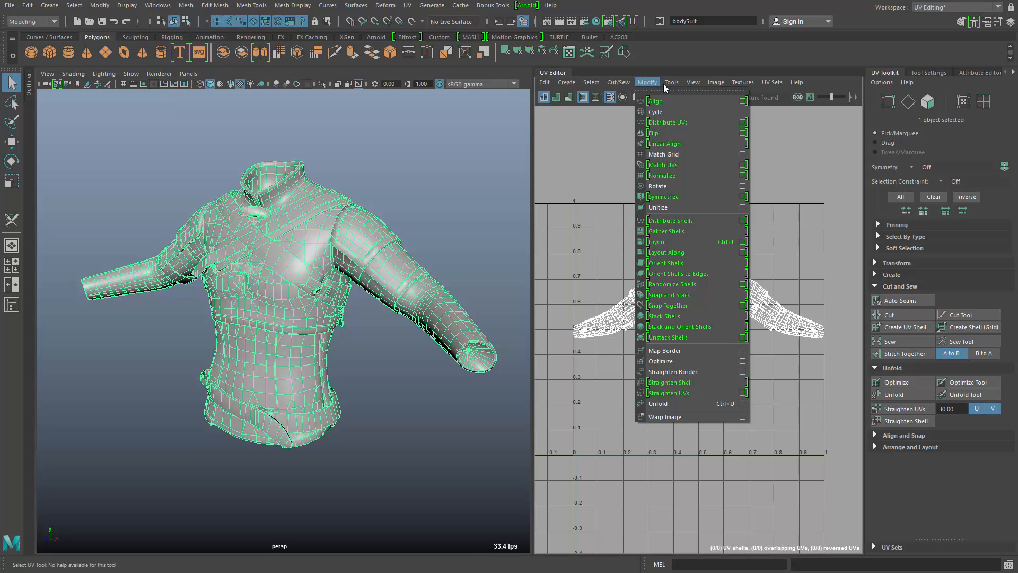
{"action": "left_click", "coordinate": [690, 68]}
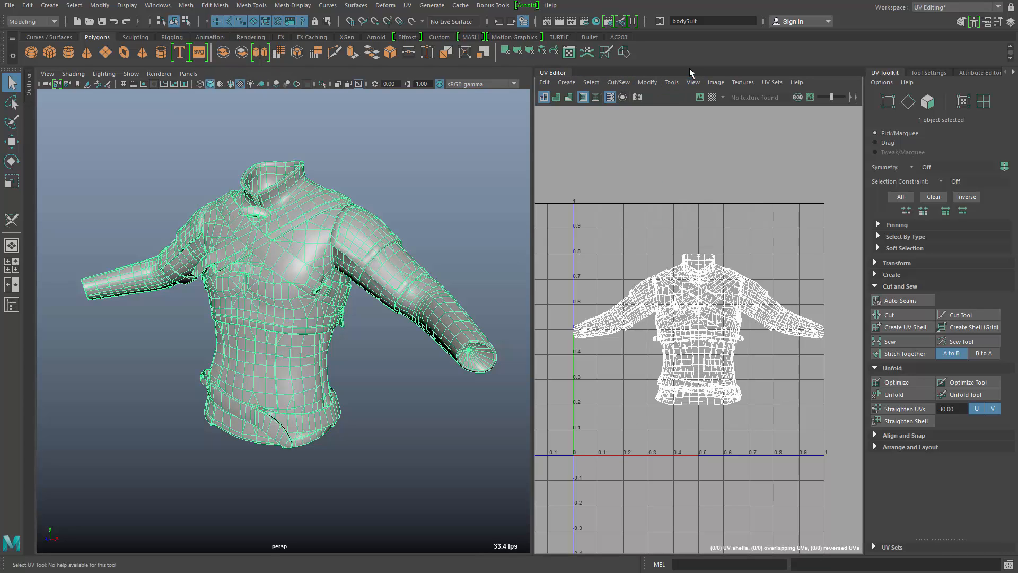
{"action": "left_click", "coordinate": [901, 285]}
{"action": "left_click", "coordinate": [908, 299]}
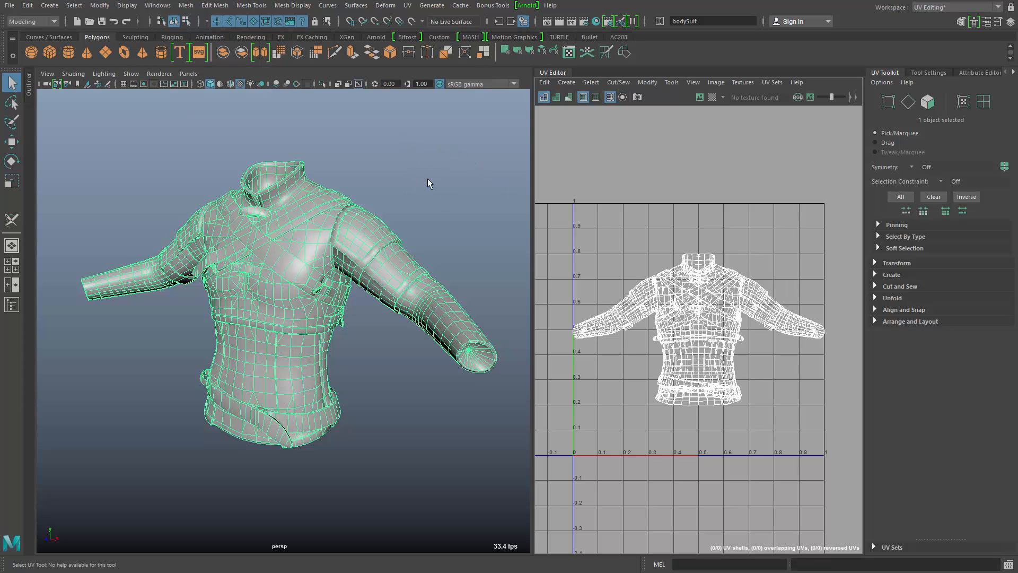
{"action": "right_click", "coordinate": [719, 276]}
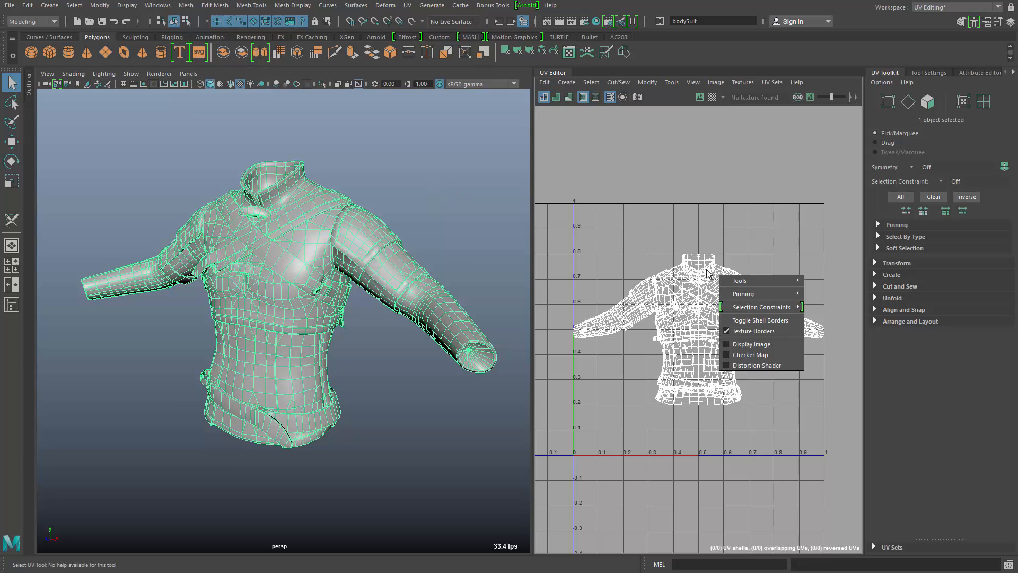
{"action": "left_click", "coordinate": [661, 254]}
Turn on shaded UV display for the bodySuit and inspect the shading on the mesh's front and back
{"action": "middle_click_drag", "start_coordinate": [728, 391], "coordinate": [734, 380], "text": "alt"}
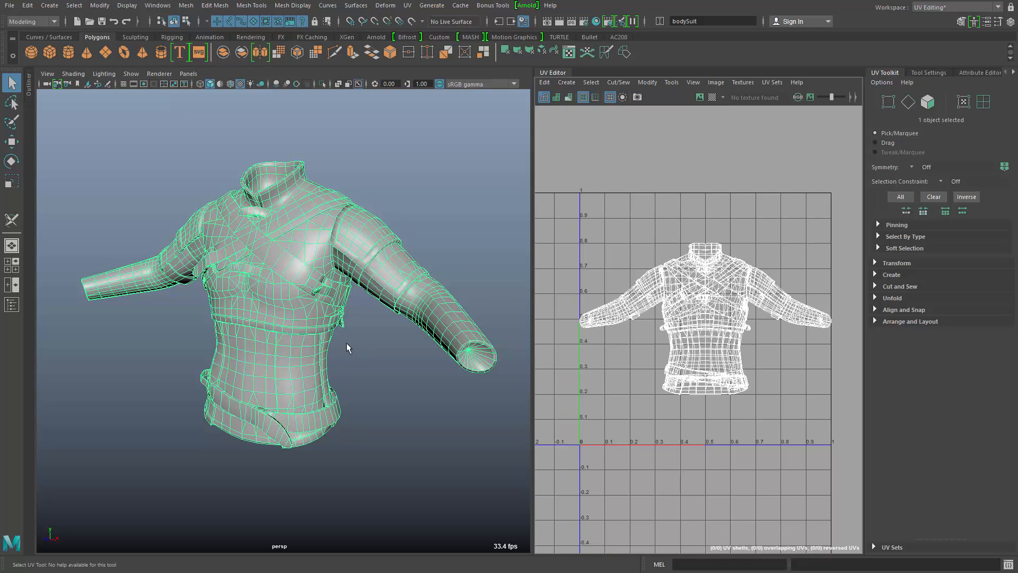
{"action": "mouse_move", "coordinate": [406, 373]}
{"action": "left_mouse_down", "text": "alt"}
{"action": "mouse_move", "coordinate": [391, 371]}
{"action": "mouse_move", "coordinate": [418, 372]}
{"action": "left_mouse_up", "text": "alt"}
{"action": "middle_click_drag", "start_coordinate": [384, 364], "coordinate": [432, 245], "text": "alt"}
{"action": "middle_click_drag", "start_coordinate": [369, 290], "coordinate": [343, 387], "text": "alt"}
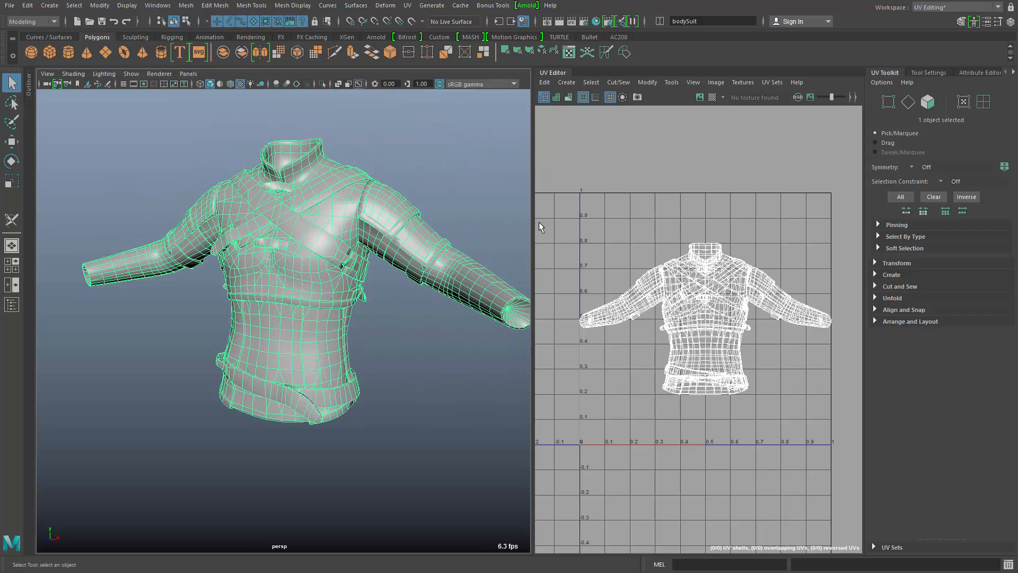
{"action": "left_click", "coordinate": [557, 97]}
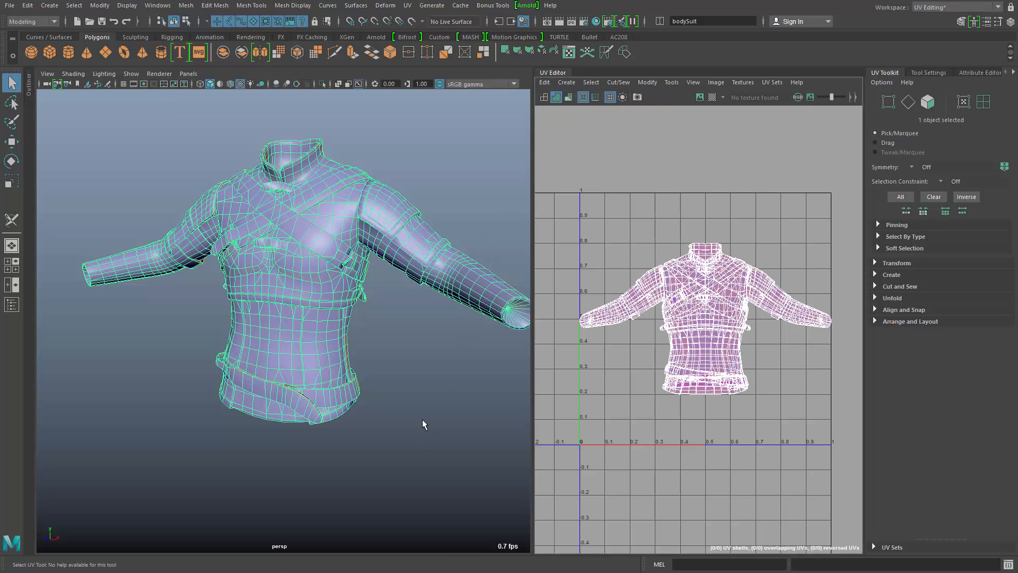
{"action": "left_click_drag", "start_coordinate": [422, 424], "coordinate": [394, 382], "text": "alt"}
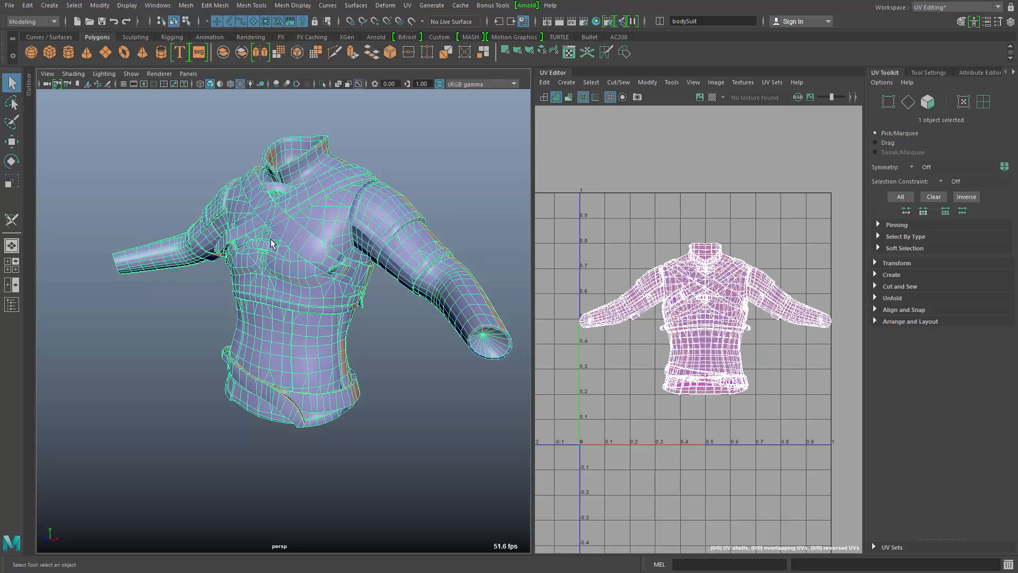
{"action": "left_click_drag", "start_coordinate": [415, 407], "coordinate": [148, 379], "text": "alt"}
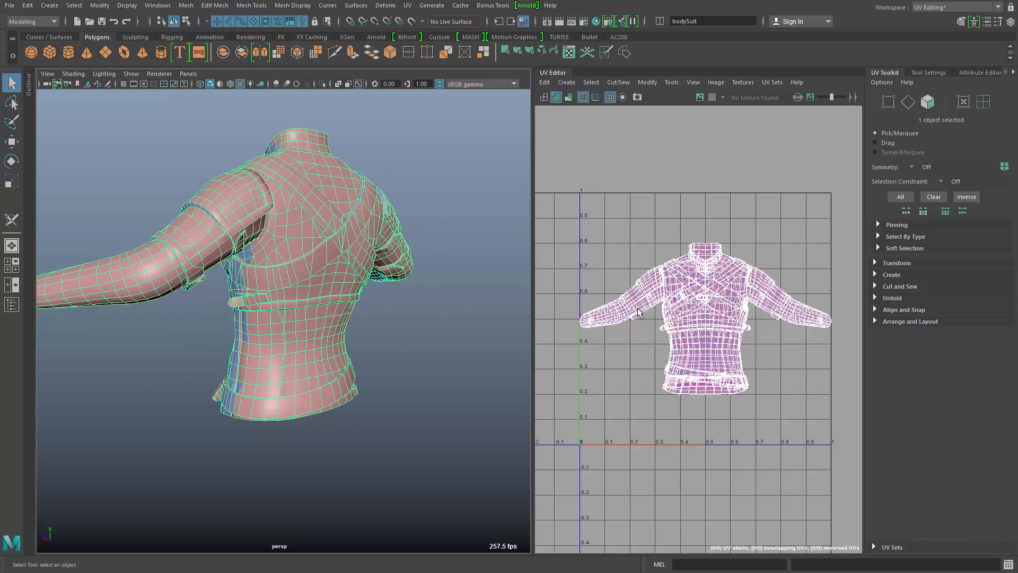
{"action": "left_click_drag", "start_coordinate": [293, 280], "coordinate": [482, 368], "text": "alt"}
{"action": "left_click_drag", "start_coordinate": [351, 377], "coordinate": [375, 409], "text": "alt"}
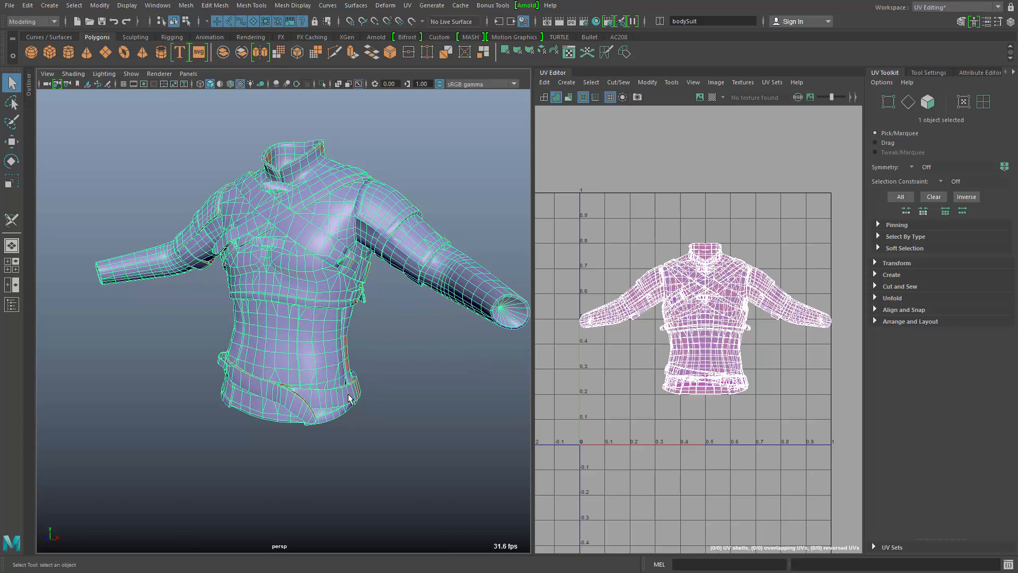
Switch the UV shading from front/back colouring to one uniform colour for the whole bodySuit shell
{"action": "left_click", "coordinate": [555, 98]}
{"action": "middle_click_drag", "start_coordinate": [387, 331], "coordinate": [381, 337], "text": "alt"}
{"action": "left_click_drag", "start_coordinate": [381, 337], "coordinate": [359, 298], "text": "alt"}
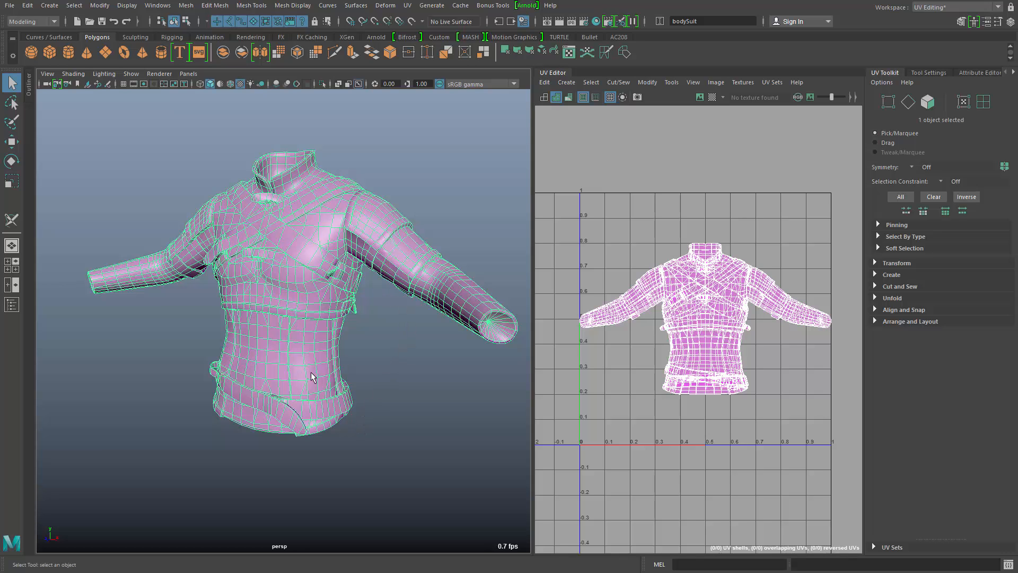
{"action": "left_click_drag", "start_coordinate": [254, 409], "coordinate": [233, 381], "text": "alt"}
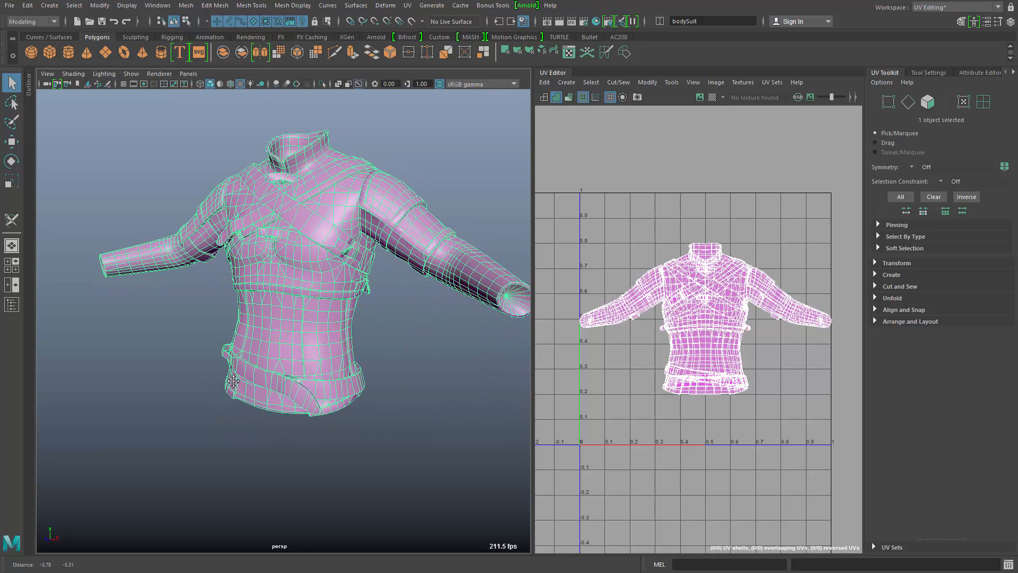
{"action": "middle_click_drag", "start_coordinate": [233, 381], "coordinate": [247, 329], "text": "alt"}
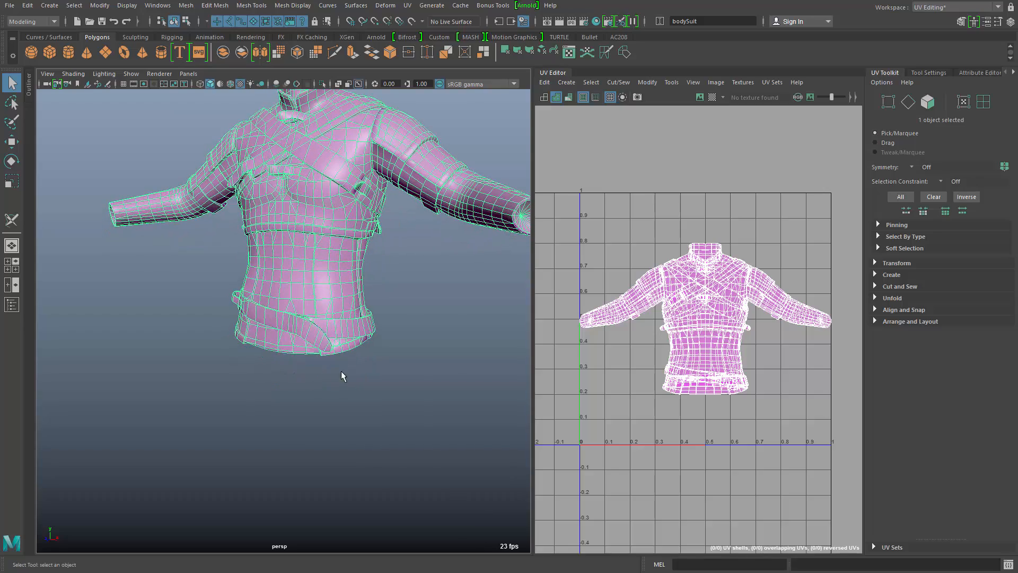
{"action": "left_click_drag", "start_coordinate": [237, 389], "coordinate": [261, 398], "text": "alt"}
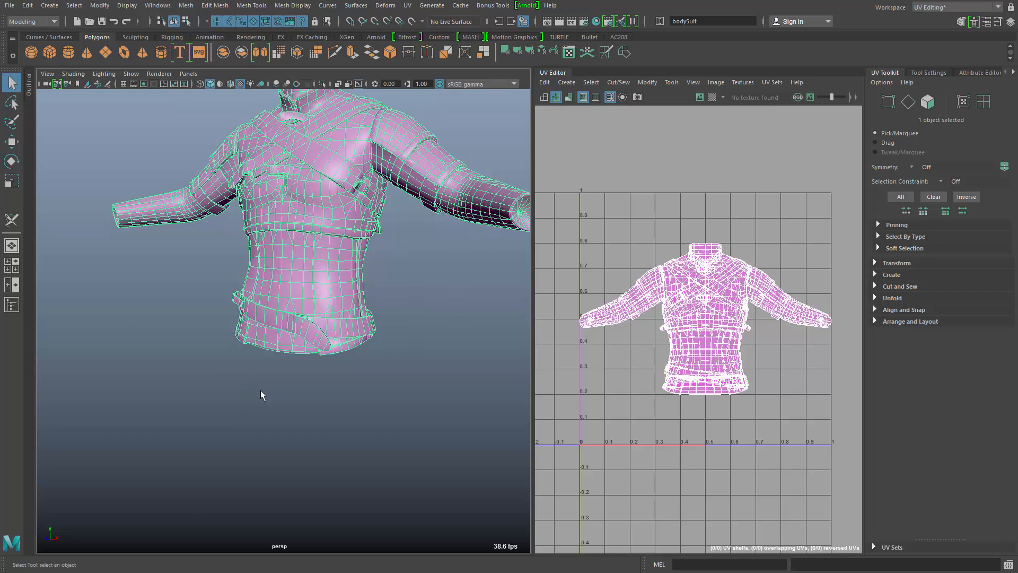
Switch the bodySuit to face selection and select the strip of faces running along the belt
{"action": "right_click_drag", "start_coordinate": [262, 398], "coordinate": [580, 371], "text": "alt"}
{"action": "left_click_drag", "start_coordinate": [375, 311], "coordinate": [366, 340], "text": "alt"}
{"action": "right_click", "coordinate": [361, 319]}
{"action": "left_click", "coordinate": [368, 347]}
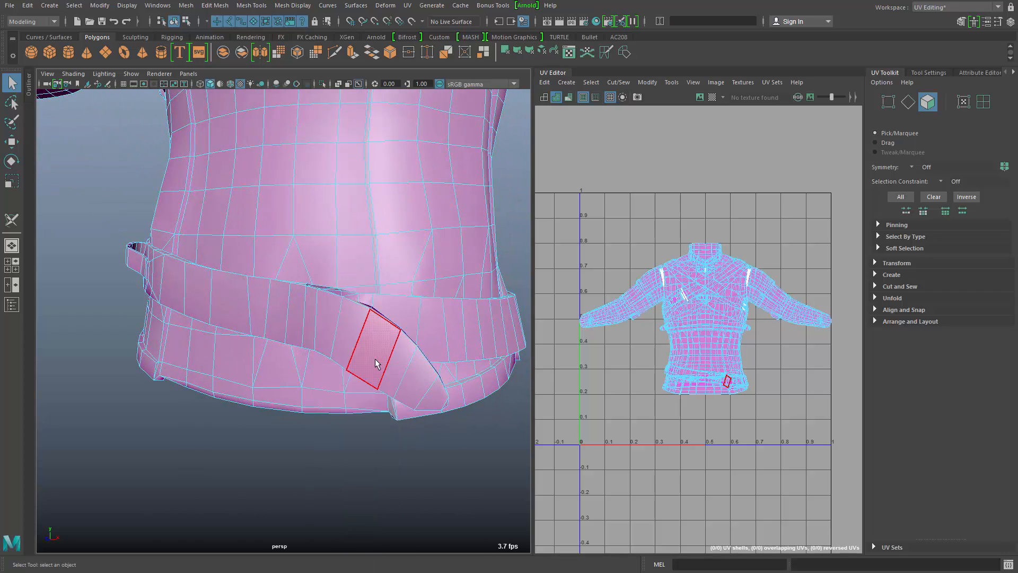
{"action": "left_click", "coordinate": [374, 349]}
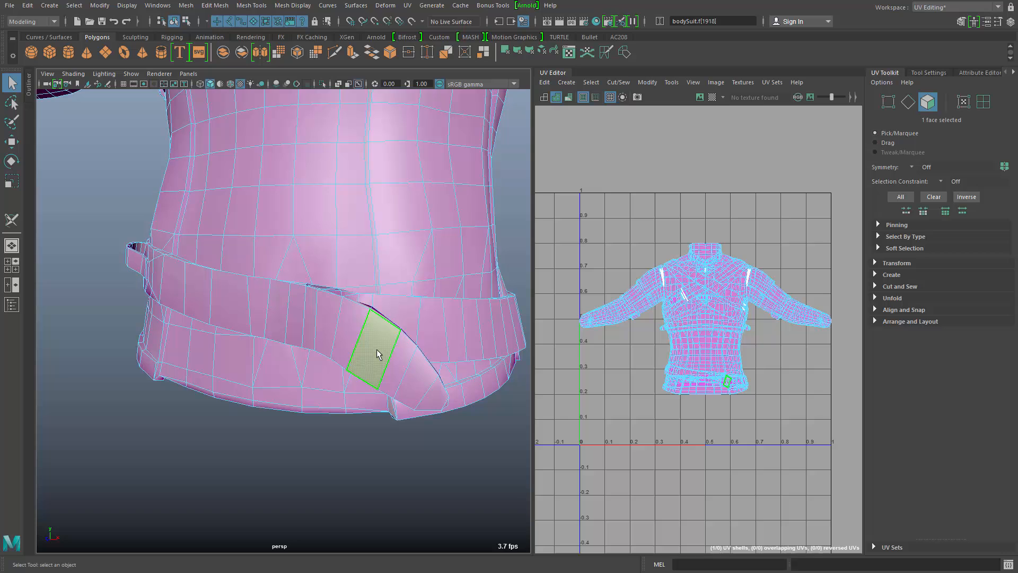
{"action": "double_click", "coordinate": [348, 329], "text": "shift"}
{"action": "left_click_drag", "start_coordinate": [221, 418], "coordinate": [286, 384], "text": "alt"}
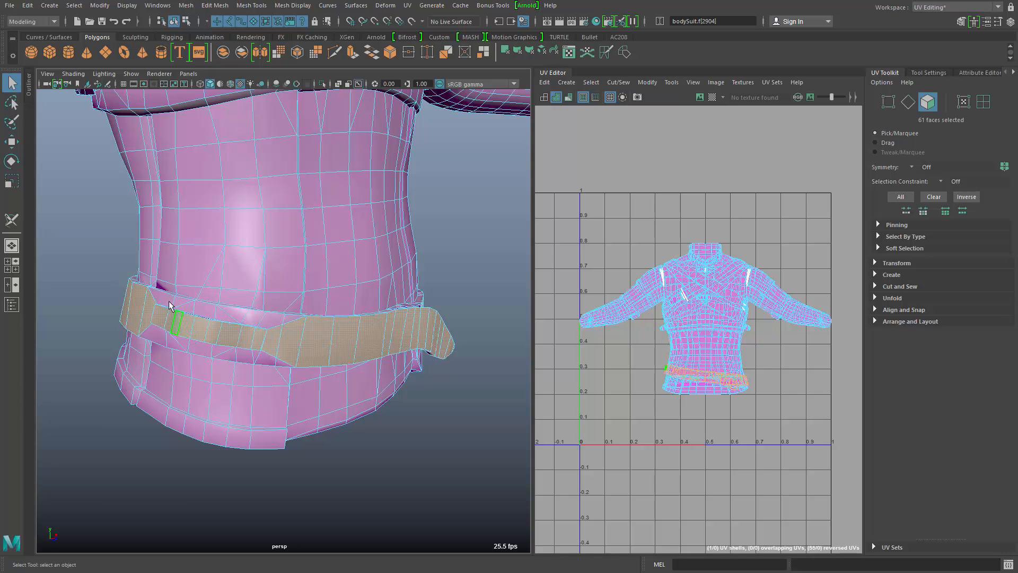
Extend the face selection over the missed outer faces of the belt where its strips meet at the side of the waist
{"action": "left_click_drag", "start_coordinate": [149, 287], "coordinate": [292, 320]}
{"action": "left_click_drag", "start_coordinate": [285, 362], "coordinate": [151, 333], "text": "shift"}
{"action": "mouse_move", "coordinate": [350, 410]}
{"action": "left_mouse_down", "text": "shift"}
{"action": "mouse_move", "coordinate": [318, 352]}
{"action": "mouse_move", "coordinate": [186, 310]}
{"action": "left_mouse_up", "text": "shift"}
Add the narrow inner faces in the slot of the belt's raised loop to the selection
{"action": "right_click_drag", "start_coordinate": [164, 255], "coordinate": [260, 236], "text": "alt"}
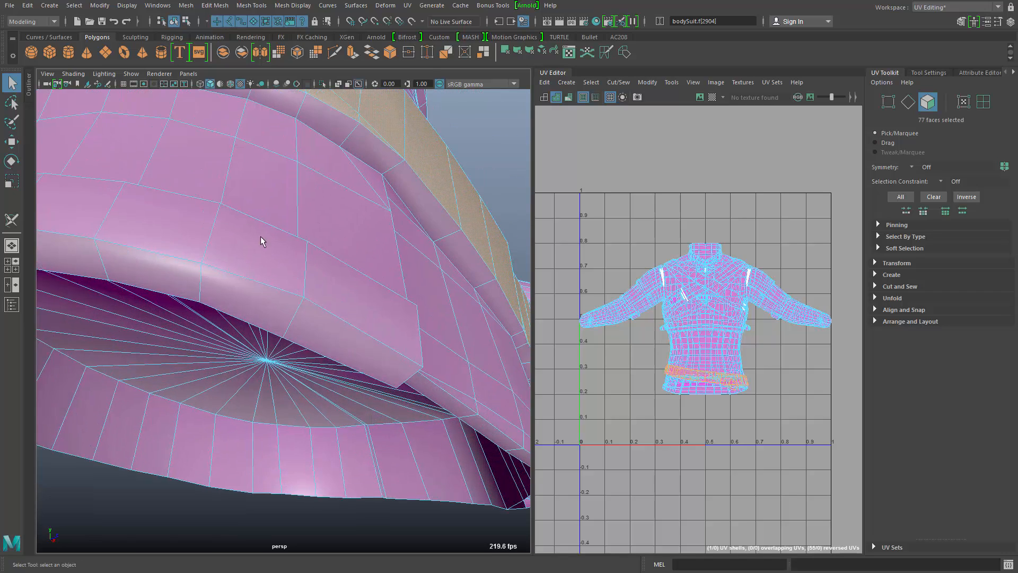
{"action": "left_click_drag", "start_coordinate": [260, 236], "coordinate": [332, 355], "text": "alt"}
{"action": "right_click_drag", "start_coordinate": [332, 355], "coordinate": [273, 305], "text": "alt"}
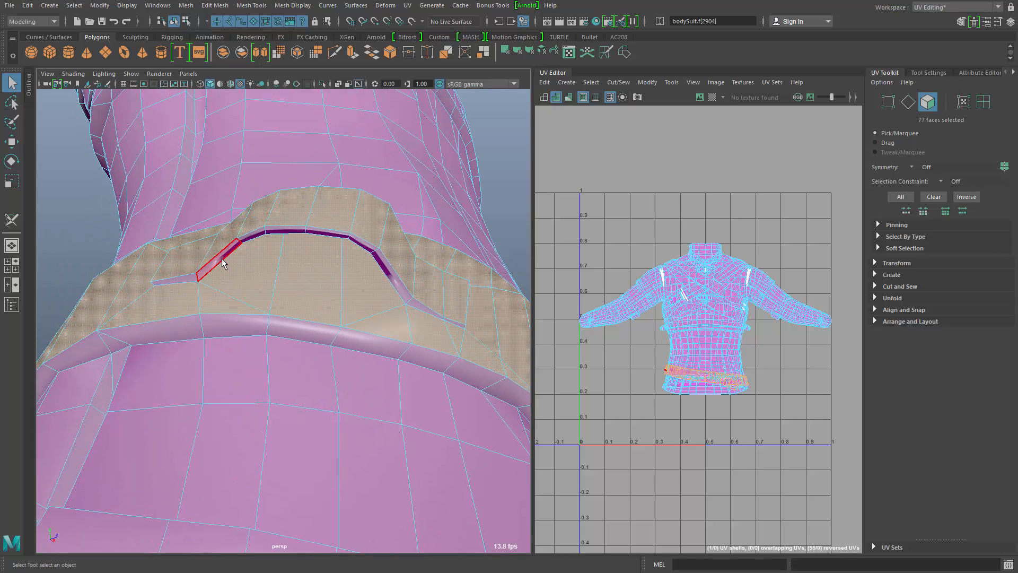
{"action": "mouse_move", "coordinate": [221, 259]}
{"action": "left_mouse_down"}
{"action": "mouse_move", "coordinate": [242, 238]}
{"action": "mouse_move", "coordinate": [286, 225]}
{"action": "mouse_move", "coordinate": [345, 235]}
{"action": "mouse_move", "coordinate": [381, 257]}
{"action": "mouse_move", "coordinate": [405, 293]}
{"action": "left_mouse_up"}
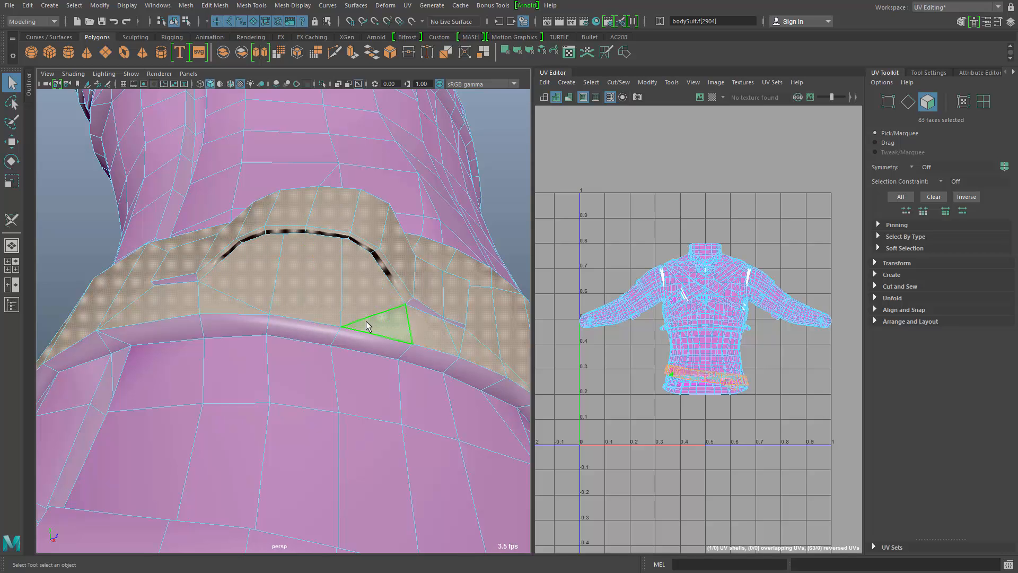
Grow the belt face selection by one ring to include its edge faces
{"action": "left_click_drag", "start_coordinate": [395, 356], "coordinate": [228, 380], "text": "alt"}
{"action": "left_click_drag", "start_coordinate": [394, 393], "coordinate": [284, 475], "text": "alt"}
{"action": "left_click_drag", "start_coordinate": [402, 435], "coordinate": [358, 431], "text": "alt"}
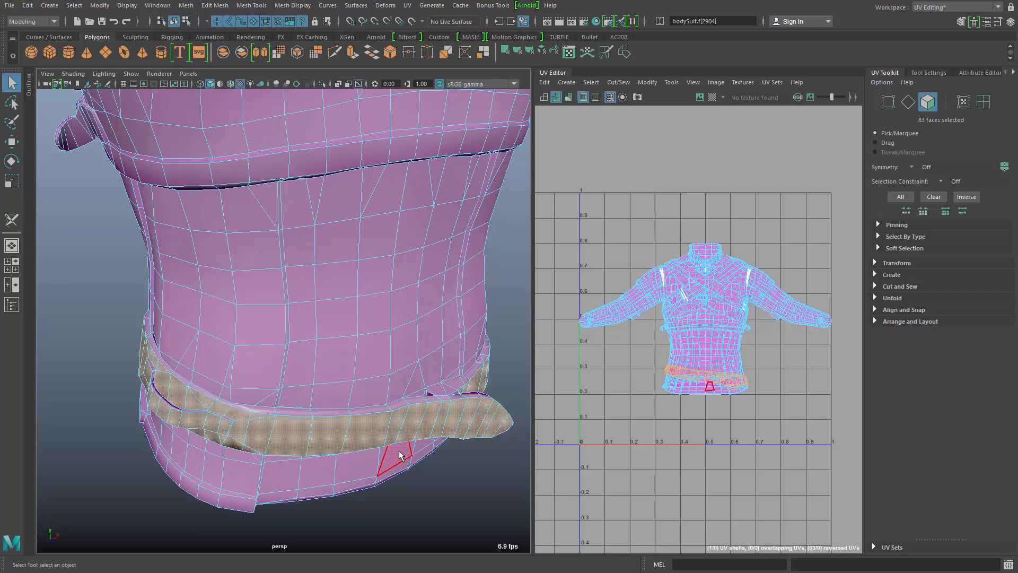
{"action": "key", "text": "shift+period"}
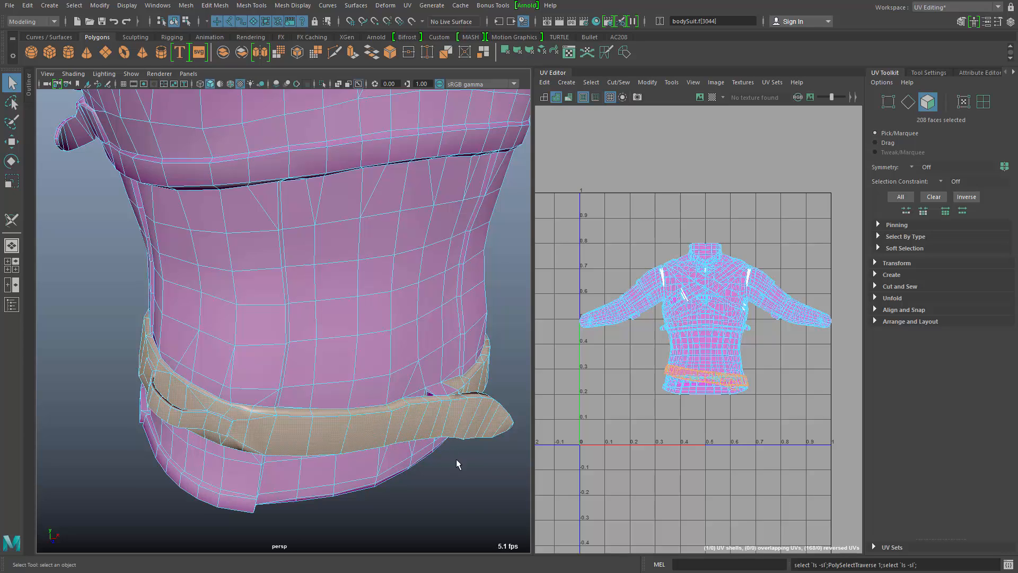
Add the unselected faces above the belt's front overlap to the selection
{"action": "left_click_drag", "start_coordinate": [456, 461], "coordinate": [387, 388], "text": "alt"}
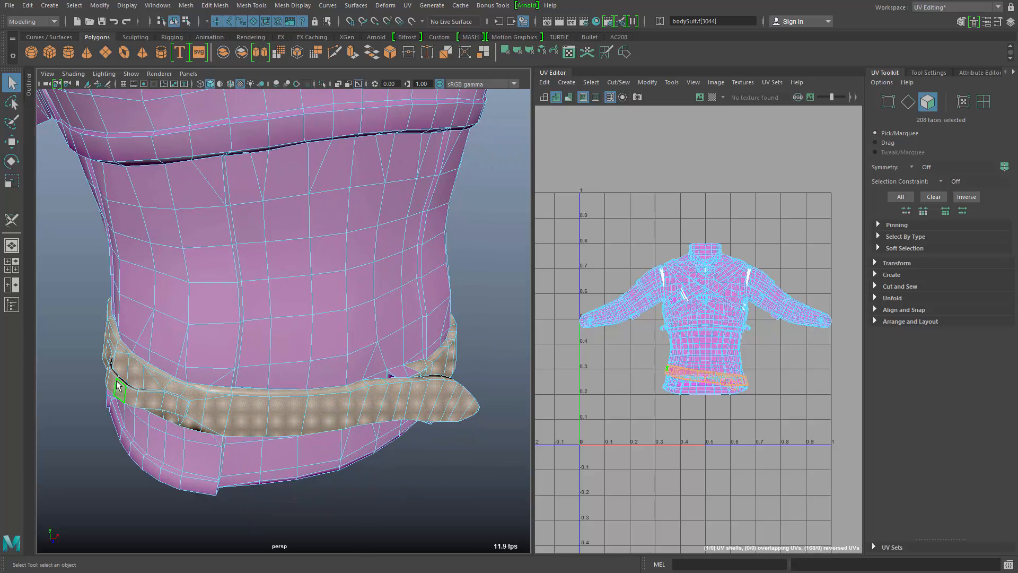
{"action": "left_click_drag", "start_coordinate": [282, 416], "coordinate": [251, 448], "text": "alt"}
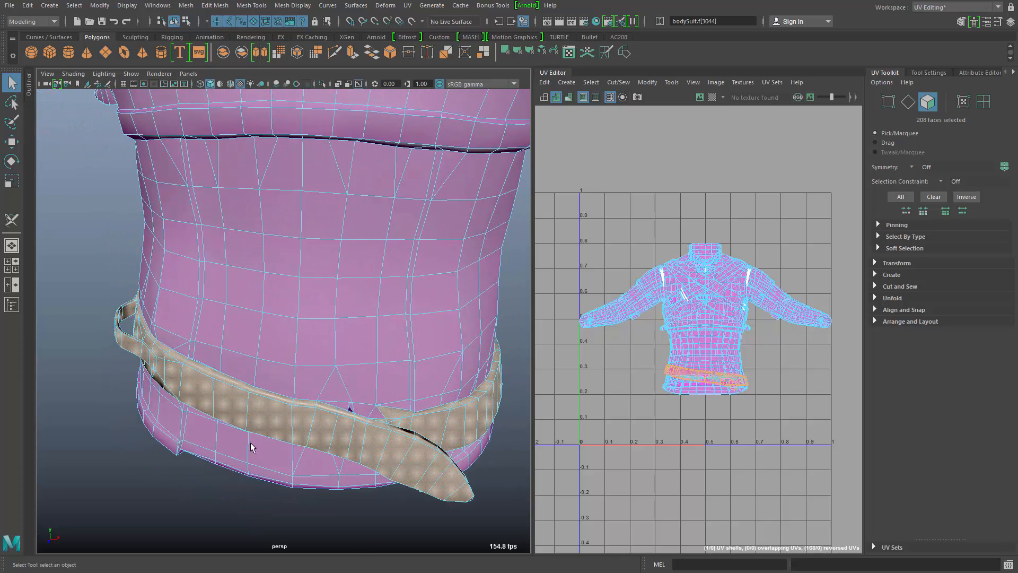
{"action": "right_click_drag", "start_coordinate": [252, 448], "coordinate": [459, 447], "text": "alt"}
{"action": "middle_click_drag", "start_coordinate": [459, 447], "coordinate": [352, 316], "text": "alt"}
{"action": "left_click_drag", "start_coordinate": [352, 316], "coordinate": [306, 422], "text": "alt"}
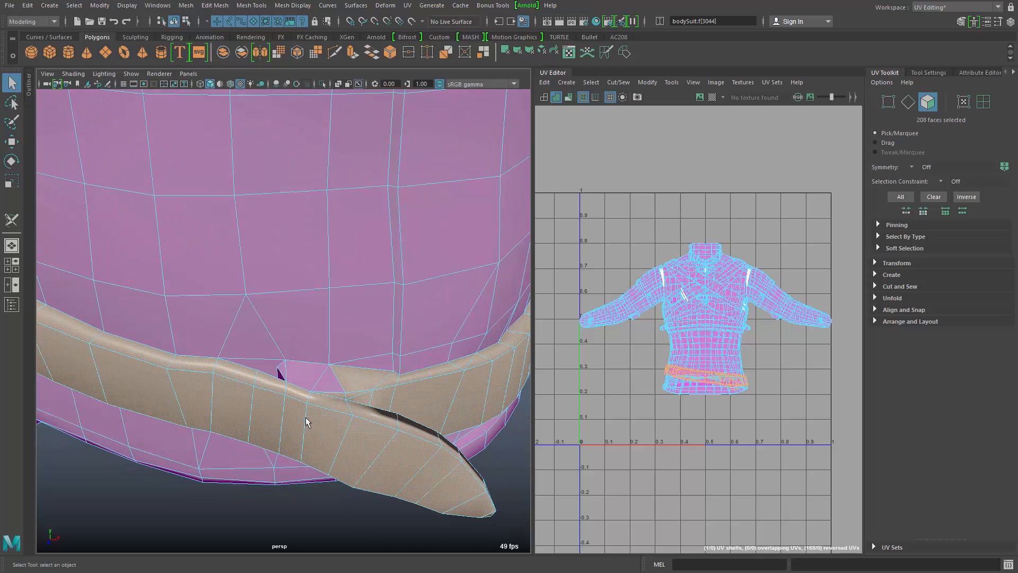
{"action": "left_click", "coordinate": [327, 383], "text": "shift"}
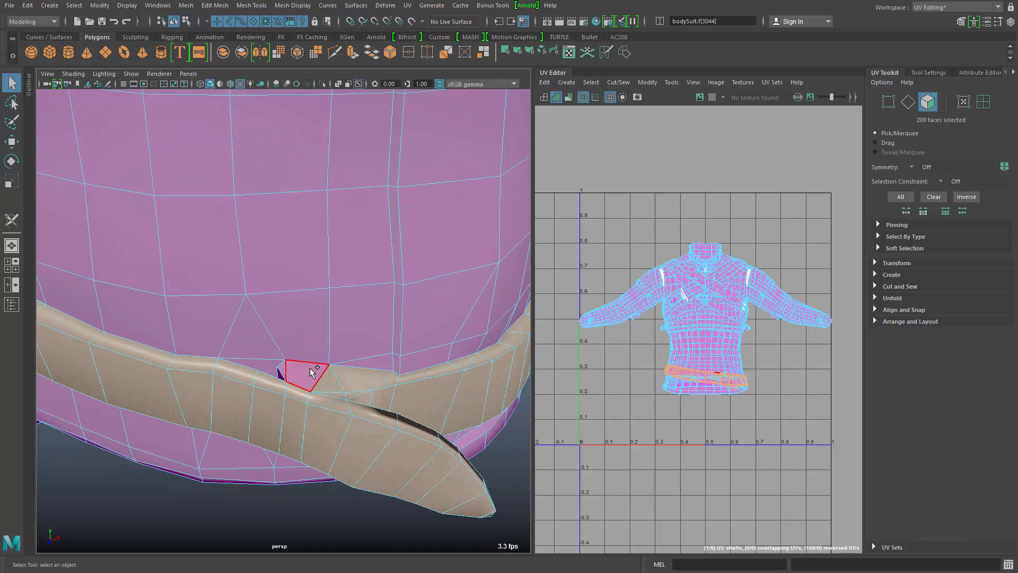
{"action": "left_click", "coordinate": [279, 369], "text": "shift"}
Add the missed faces on the underside of the belt's overlap to the selection
{"action": "left_click_drag", "start_coordinate": [277, 368], "coordinate": [347, 291], "text": "alt"}
{"action": "left_click", "coordinate": [330, 280], "text": "shift"}
{"action": "left_click", "coordinate": [329, 278], "text": "shift"}
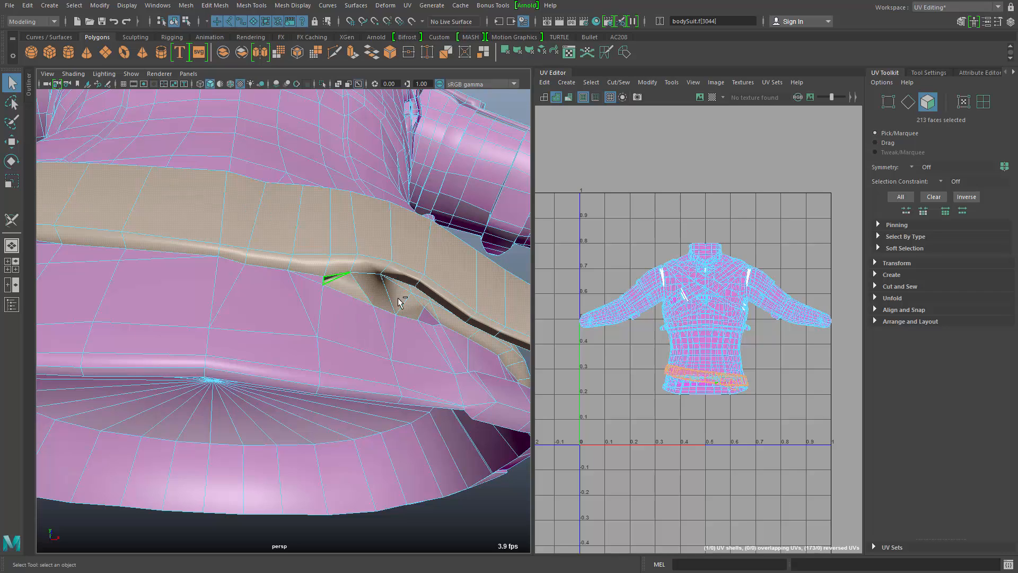
{"action": "left_click", "coordinate": [429, 320], "text": "shift"}
Add the last hidden faces in the small gap behind the belt's overlap to complete the belt selection
{"action": "left_click_drag", "start_coordinate": [353, 399], "coordinate": [384, 363], "text": "alt"}
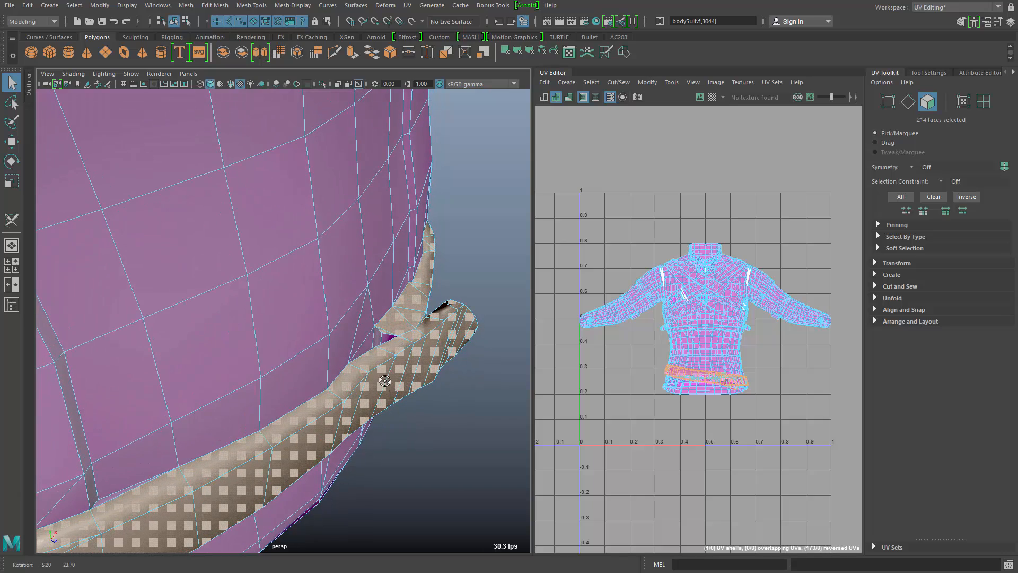
{"action": "left_click", "coordinate": [379, 341], "text": "shift"}
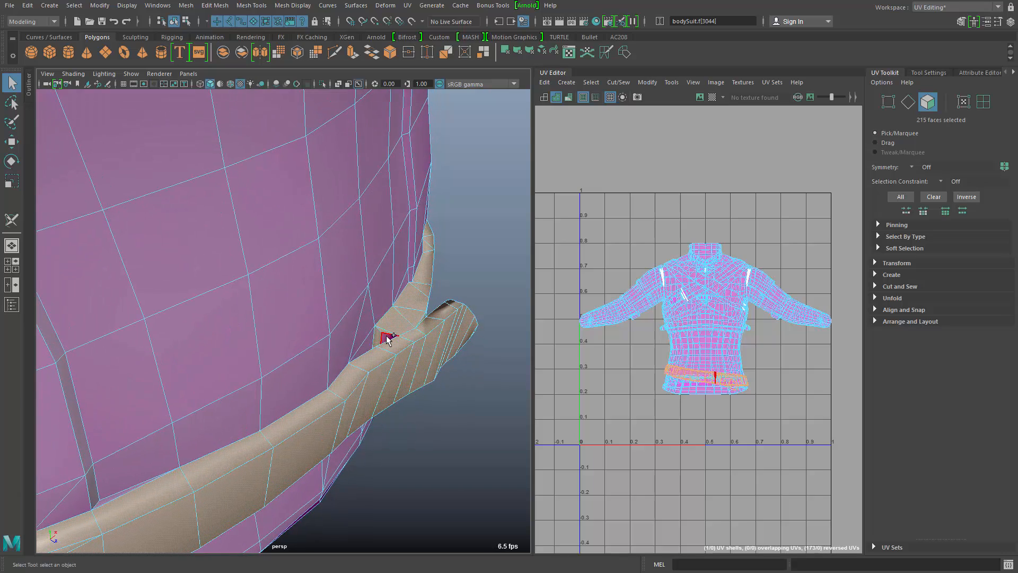
{"action": "left_click", "coordinate": [389, 338], "text": "shift"}
{"action": "left_click_drag", "start_coordinate": [416, 408], "coordinate": [252, 345], "text": "alt"}
{"action": "right_click_drag", "start_coordinate": [339, 386], "coordinate": [196, 379], "text": "alt"}
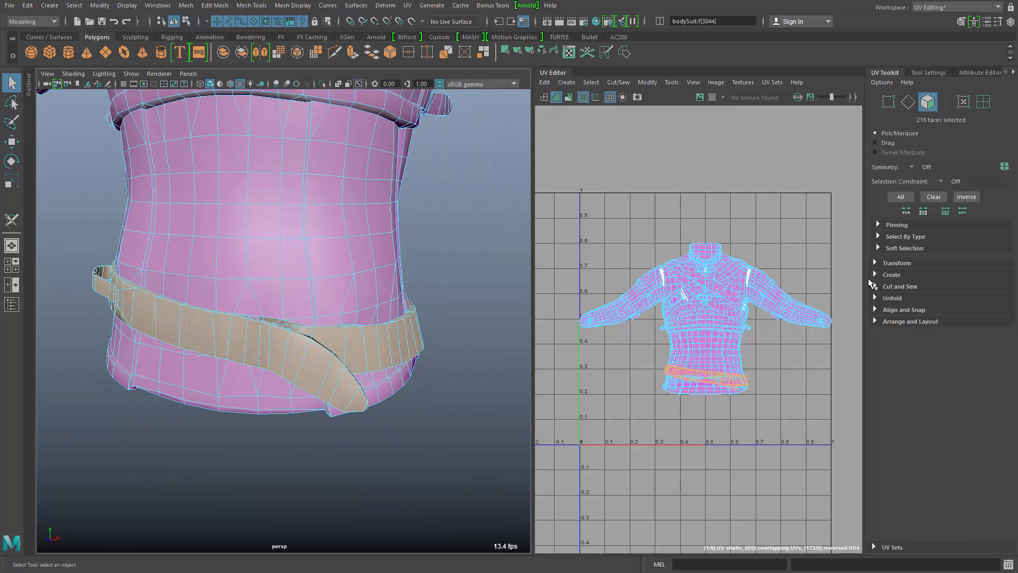
Create a separate UV shell from the selected belt faces
{"action": "left_click", "coordinate": [896, 288]}
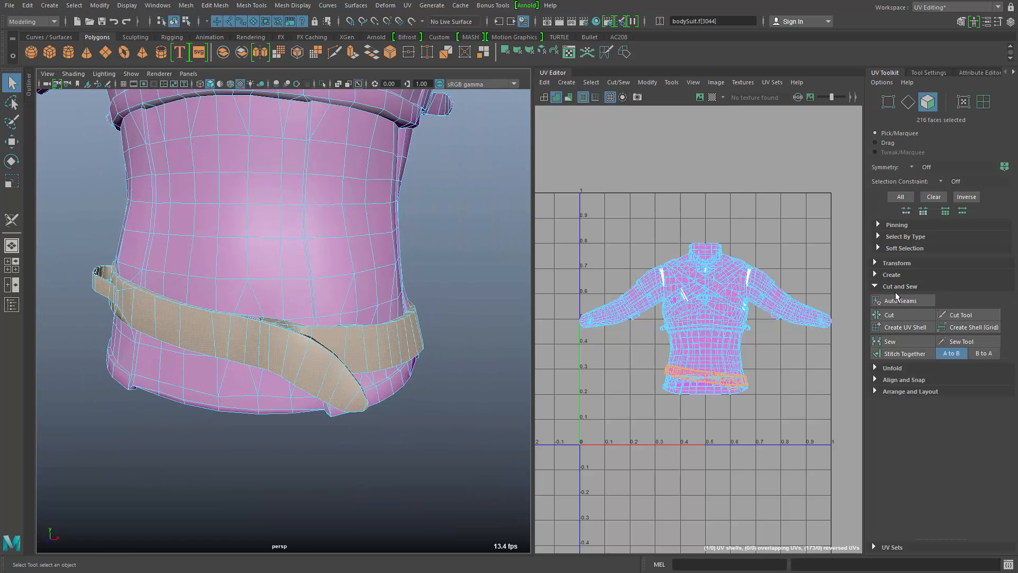
{"action": "left_click", "coordinate": [901, 326]}
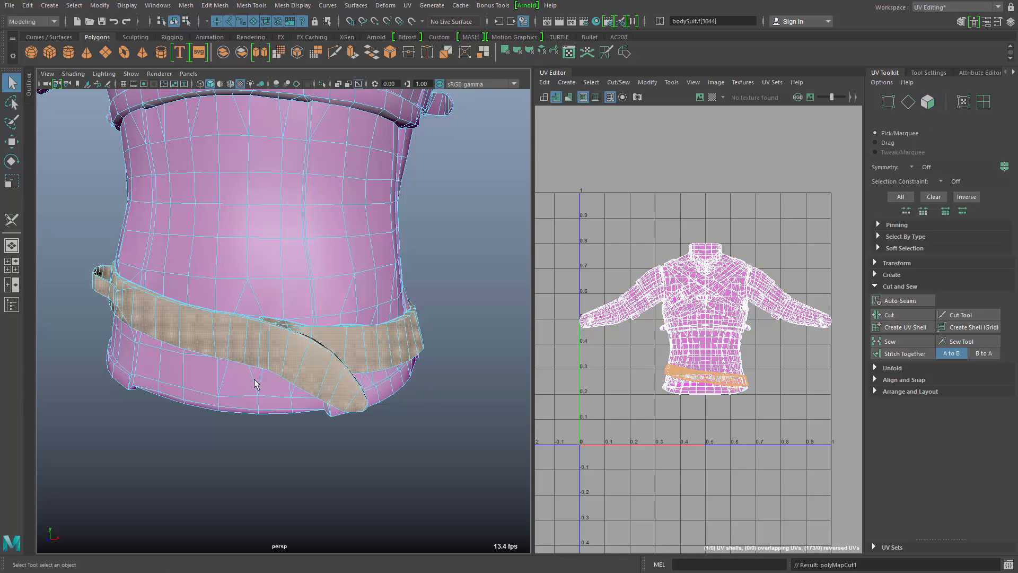
{"action": "left_click_drag", "start_coordinate": [273, 405], "coordinate": [379, 375], "text": "alt"}
{"action": "middle_click_drag", "start_coordinate": [286, 453], "coordinate": [295, 454], "text": "alt"}
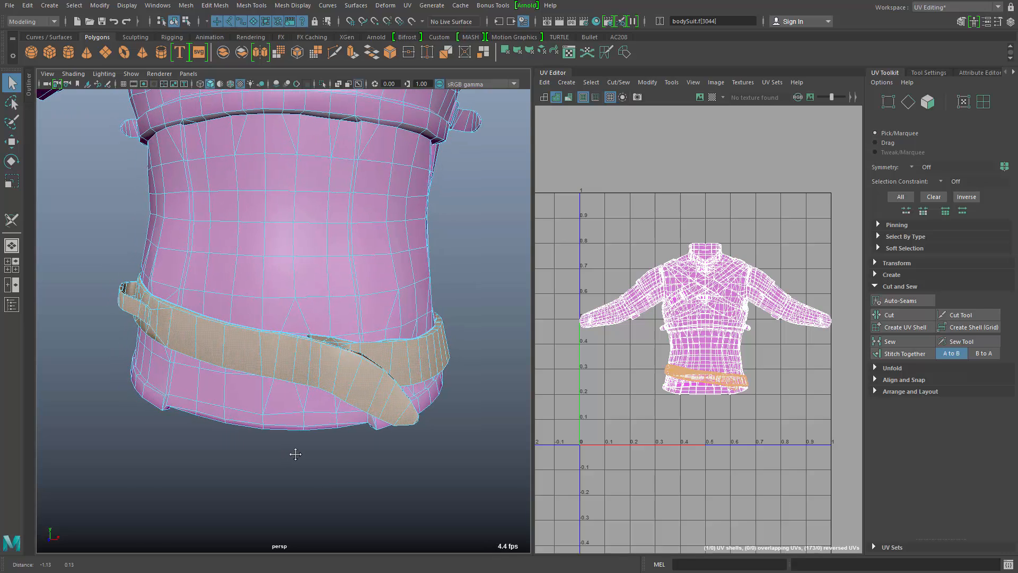
Select the strip of outer faces running along the small raised loop on the side of the belt
{"action": "left_click_drag", "start_coordinate": [228, 419], "coordinate": [302, 395], "text": "alt"}
{"action": "middle_click_drag", "start_coordinate": [218, 364], "coordinate": [286, 355], "text": "alt"}
{"action": "right_click_drag", "start_coordinate": [194, 404], "coordinate": [289, 390], "text": "alt"}
{"action": "middle_click_drag", "start_coordinate": [342, 372], "coordinate": [365, 375], "text": "alt"}
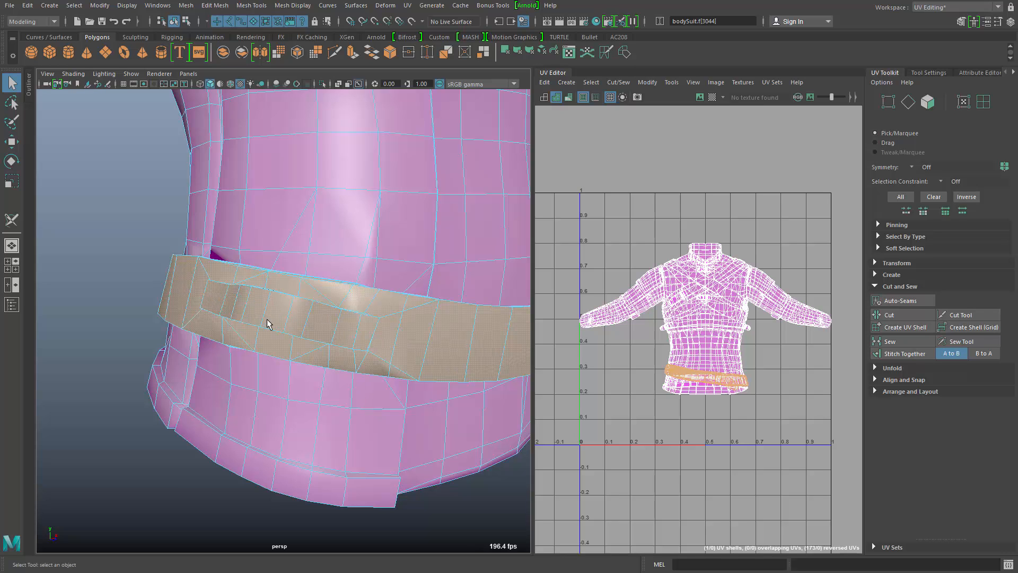
{"action": "mouse_move", "coordinate": [363, 366]}
{"action": "left_mouse_down", "text": "alt"}
{"action": "mouse_move", "coordinate": [341, 381]}
{"action": "mouse_move", "coordinate": [362, 369]}
{"action": "left_mouse_up", "text": "alt"}
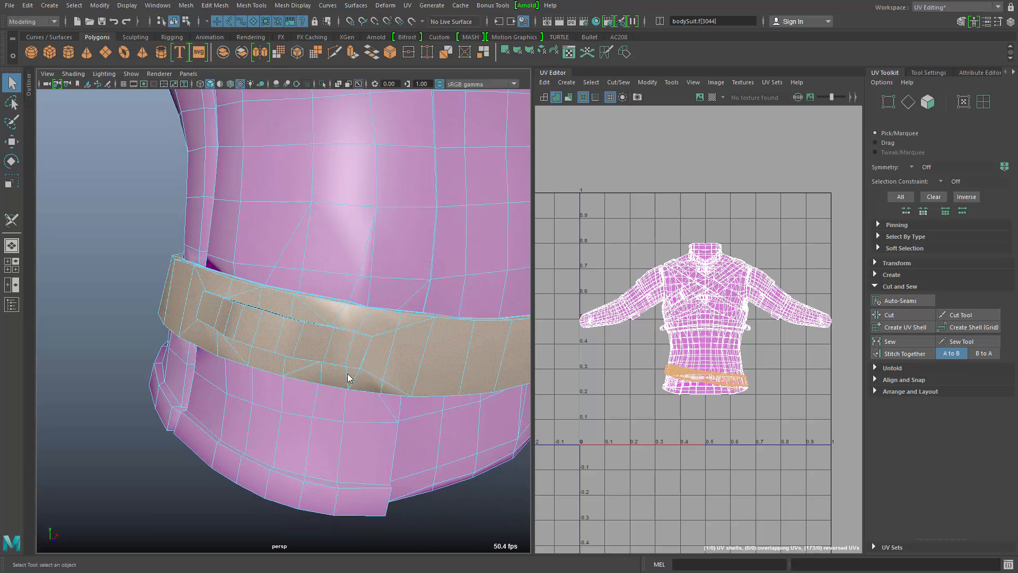
{"action": "key", "text": "F11"}
{"action": "left_click", "coordinate": [336, 354]}
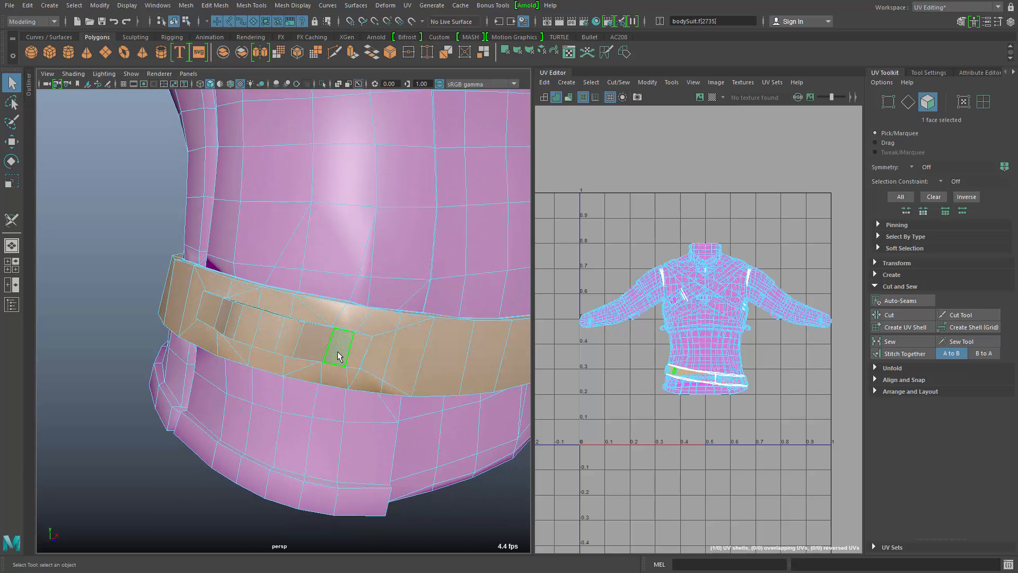
{"action": "double_click", "coordinate": [223, 327], "text": "shift"}
Grow the belt loop's face selection twice to take in its edge and inner faces
{"action": "left_click_drag", "start_coordinate": [331, 404], "coordinate": [394, 326], "text": "alt"}
{"action": "right_click_drag", "start_coordinate": [298, 300], "coordinate": [329, 264], "text": "alt"}
{"action": "middle_click_drag", "start_coordinate": [297, 265], "coordinate": [269, 296], "text": "alt"}
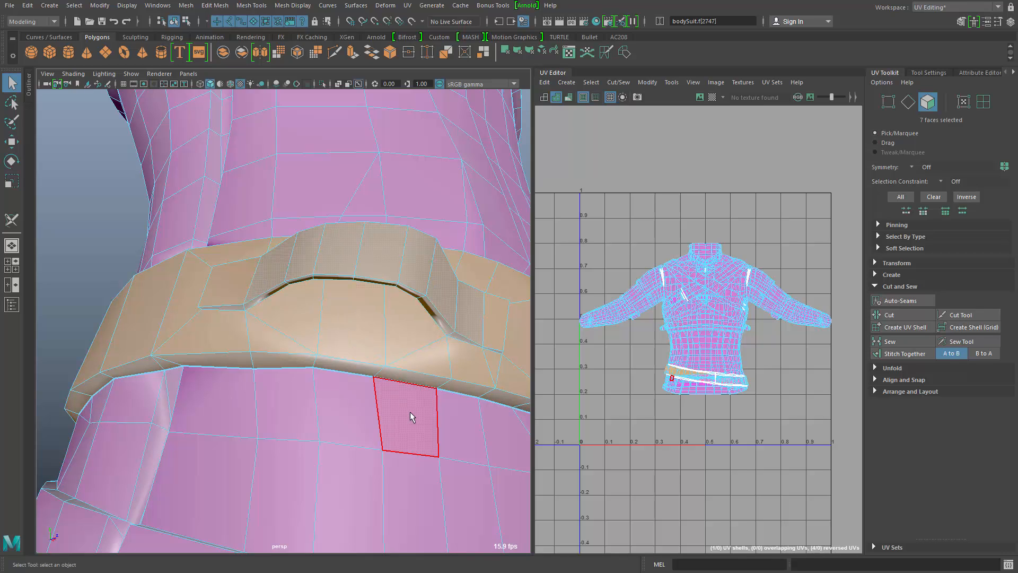
{"action": "key", "text": "shift+period"}
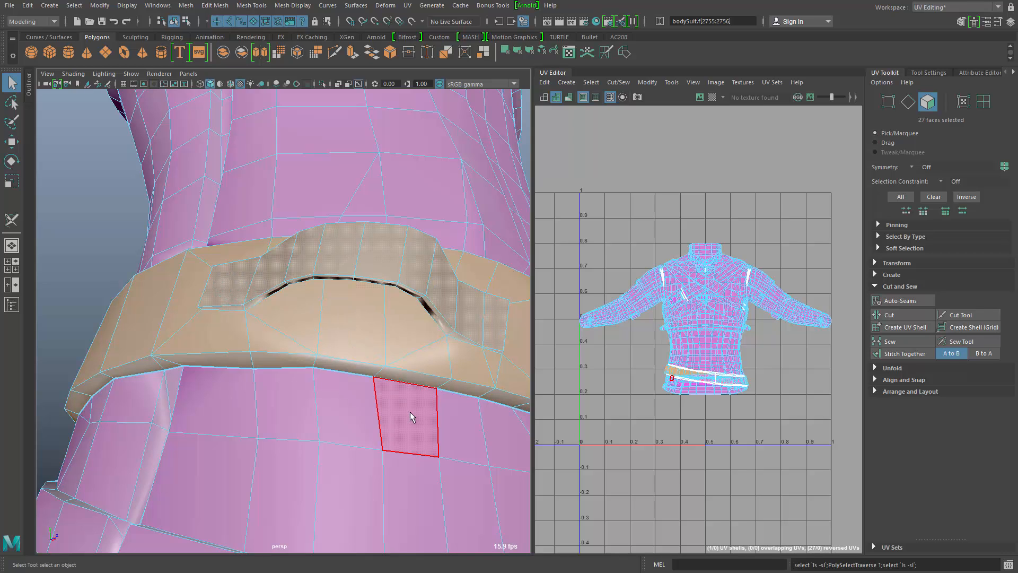
{"action": "middle_click_drag", "start_coordinate": [374, 352], "coordinate": [286, 361], "text": "alt"}
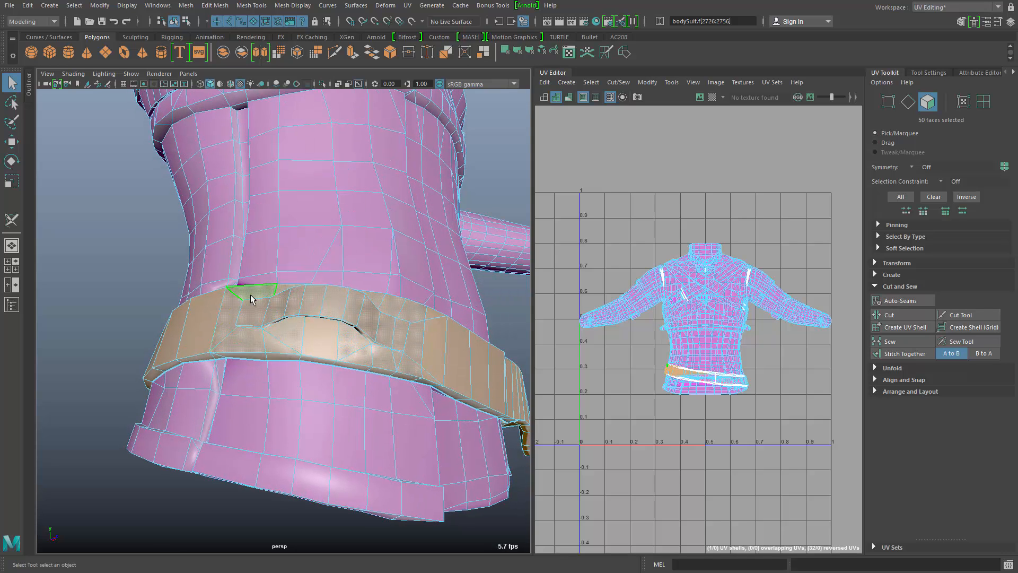
Deselect the surrounding belt faces using drag selection, and create a separate UV shell from the remaining loop faces
{"action": "left_click_drag", "start_coordinate": [273, 357], "coordinate": [281, 419], "text": "alt"}
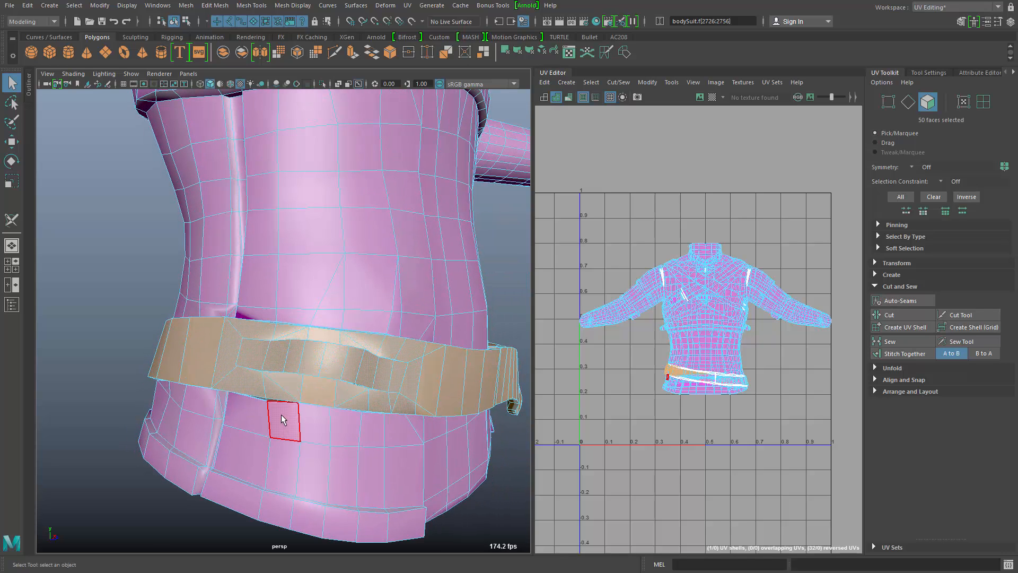
{"action": "key", "text": "ctrl+Tab"}
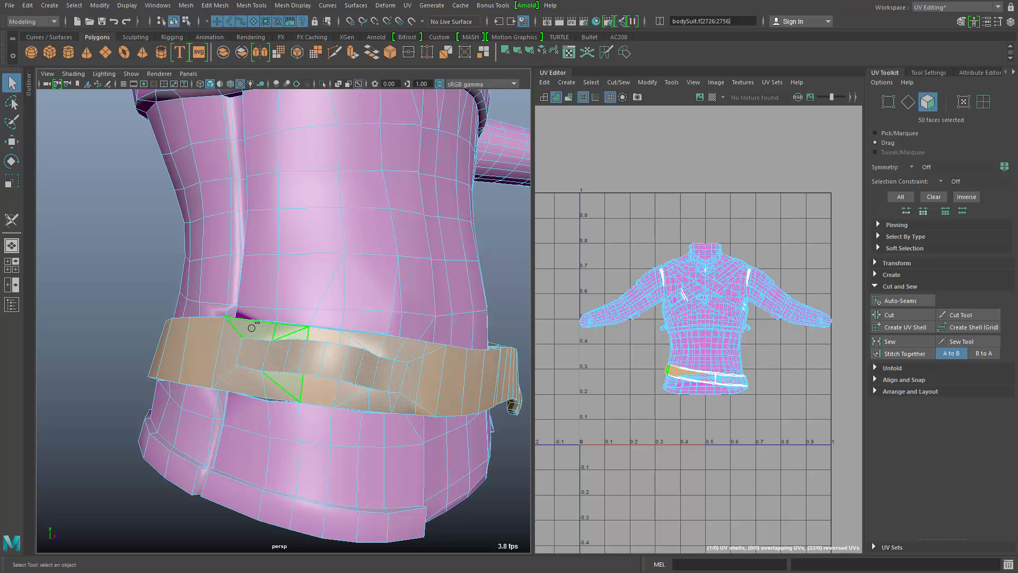
{"action": "left_click_drag", "start_coordinate": [283, 384], "coordinate": [400, 401], "text": "ctrl"}
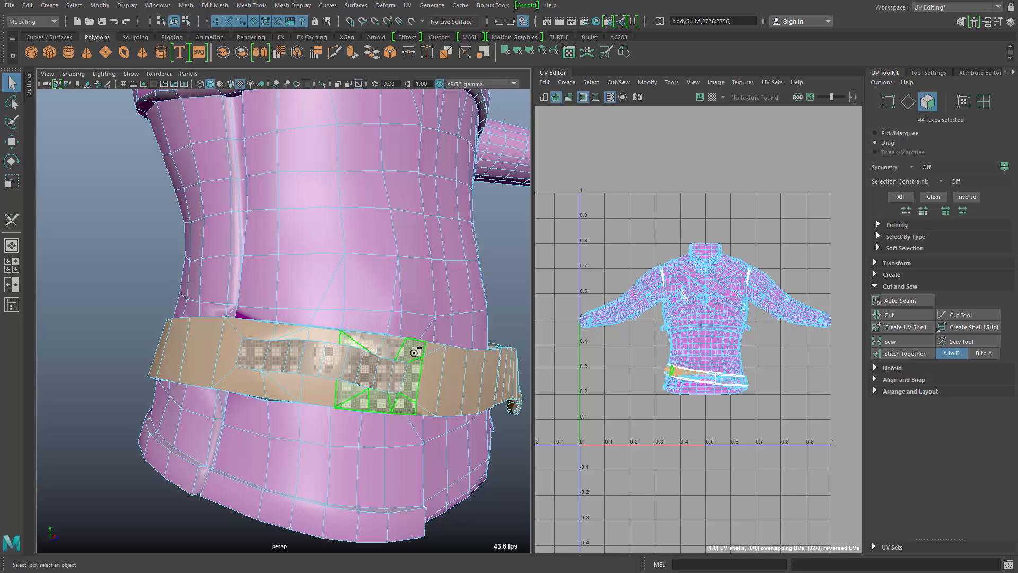
{"action": "left_click_drag", "start_coordinate": [413, 352], "coordinate": [375, 343], "text": "ctrl"}
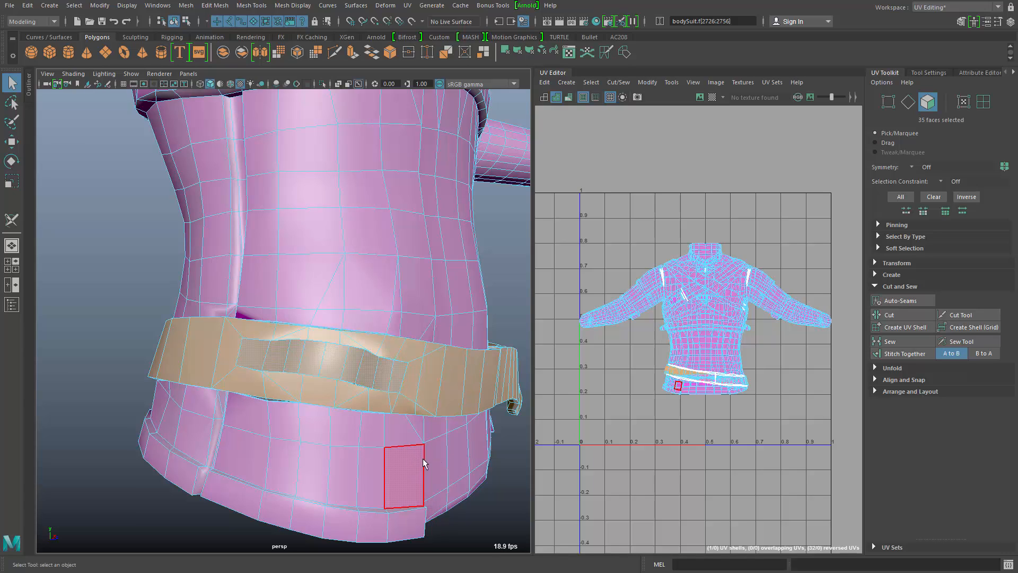
{"action": "left_click", "coordinate": [910, 328]}
Select the belt's edge run beneath the arch of the loop and cut the UVs along it
{"action": "left_click_drag", "start_coordinate": [341, 466], "coordinate": [285, 335], "text": "alt"}
{"action": "right_click_drag", "start_coordinate": [285, 336], "coordinate": [393, 289], "text": "alt"}
{"action": "left_click_drag", "start_coordinate": [393, 289], "coordinate": [268, 375], "text": "alt"}
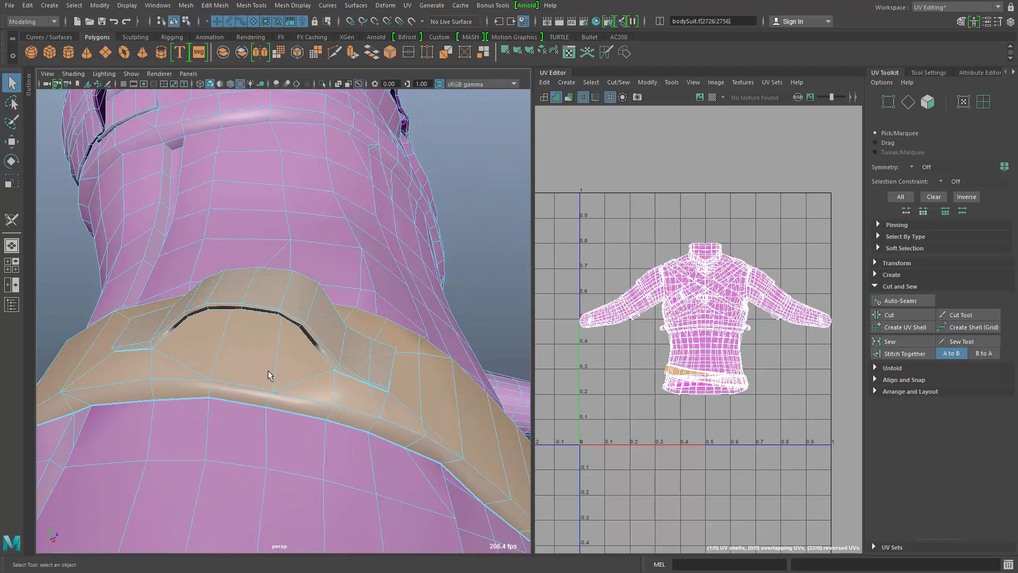
{"action": "right_click_drag", "start_coordinate": [268, 375], "coordinate": [264, 320], "text": "alt"}
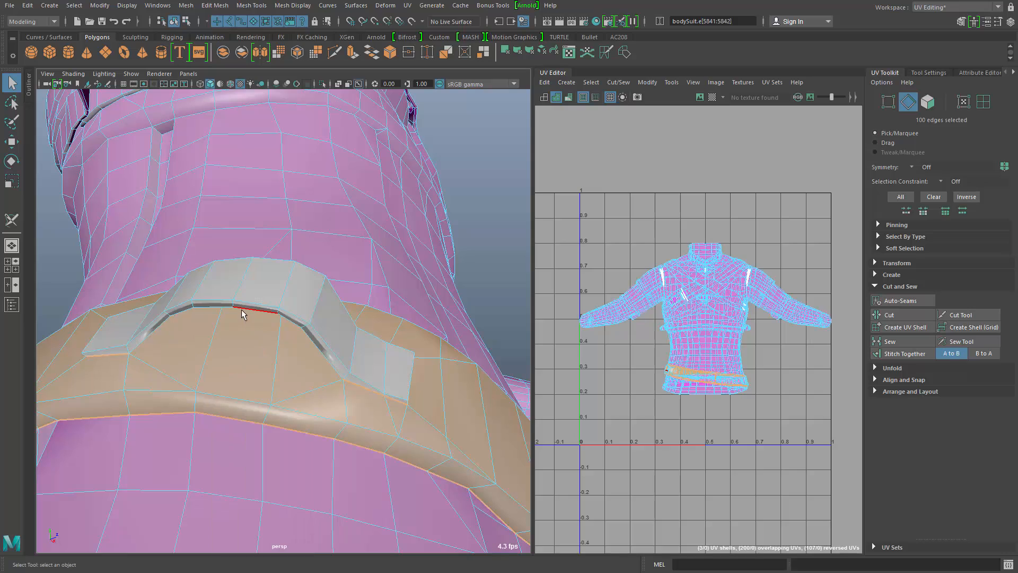
{"action": "left_click", "coordinate": [241, 308]}
{"action": "double_click", "coordinate": [241, 307]}
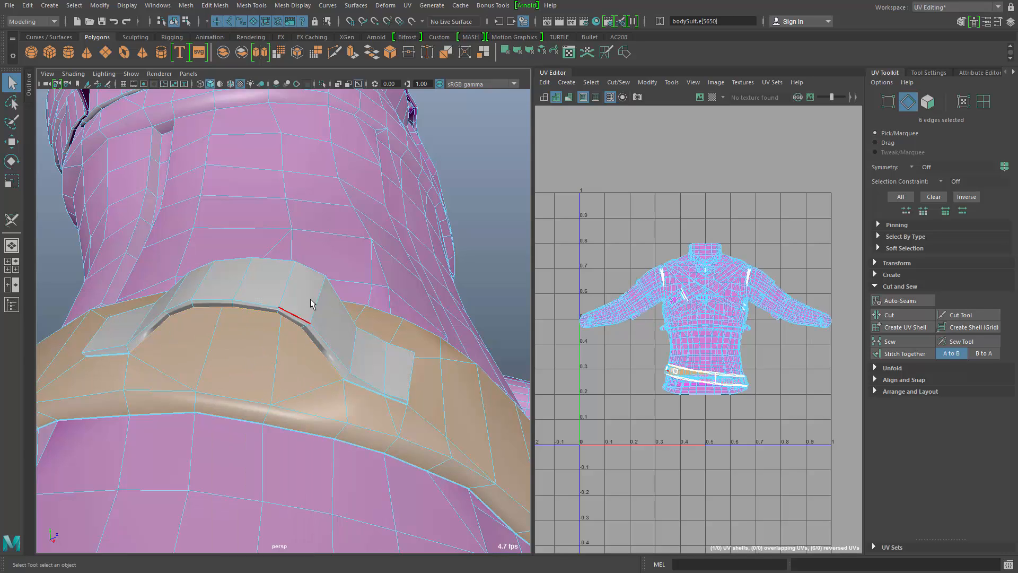
{"action": "left_click", "coordinate": [903, 312]}
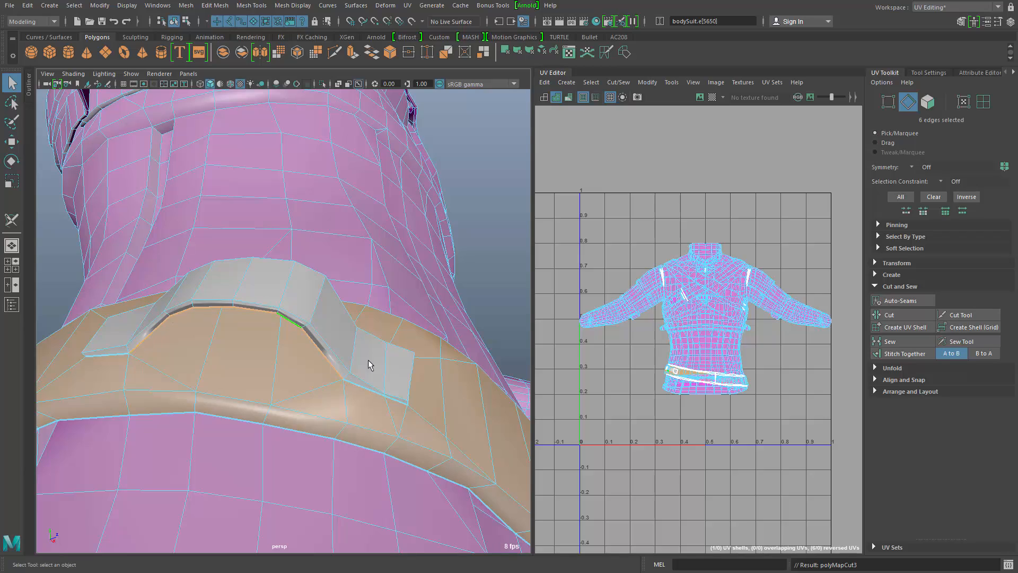
Select the edges behind the belt's hanging end, following the crease on the underside of the overlap
{"action": "left_click_drag", "start_coordinate": [370, 364], "coordinate": [306, 444], "text": "alt"}
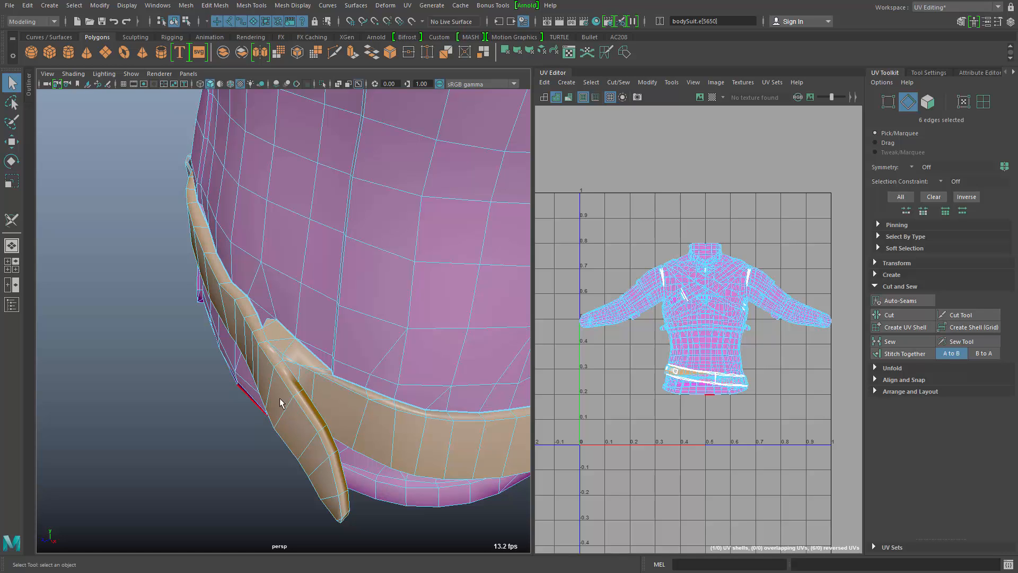
{"action": "left_click_drag", "start_coordinate": [266, 414], "coordinate": [284, 403], "text": "alt"}
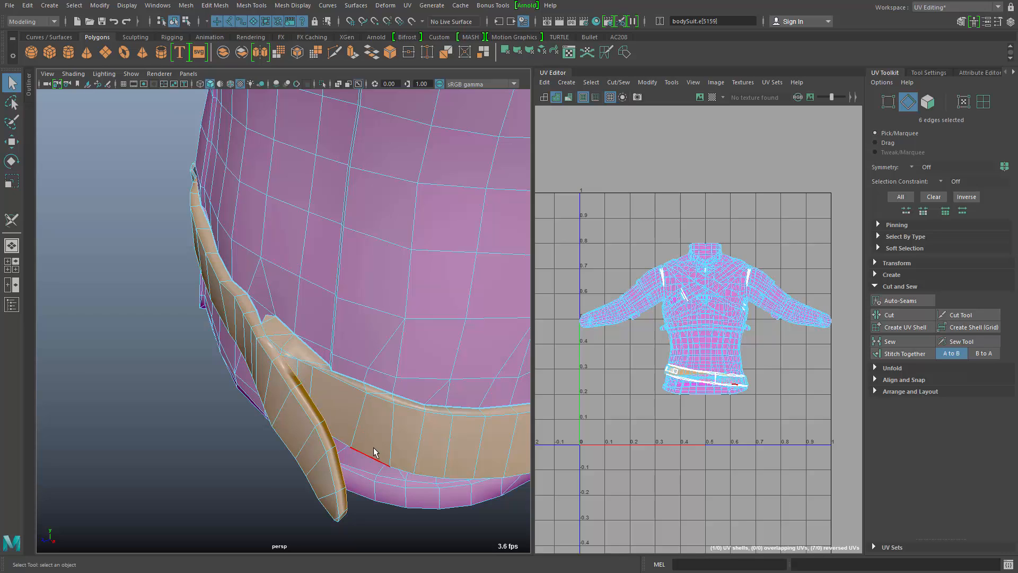
{"action": "left_click_drag", "start_coordinate": [364, 446], "coordinate": [330, 308], "text": "alt"}
{"action": "double_click", "coordinate": [408, 255], "text": "shift"}
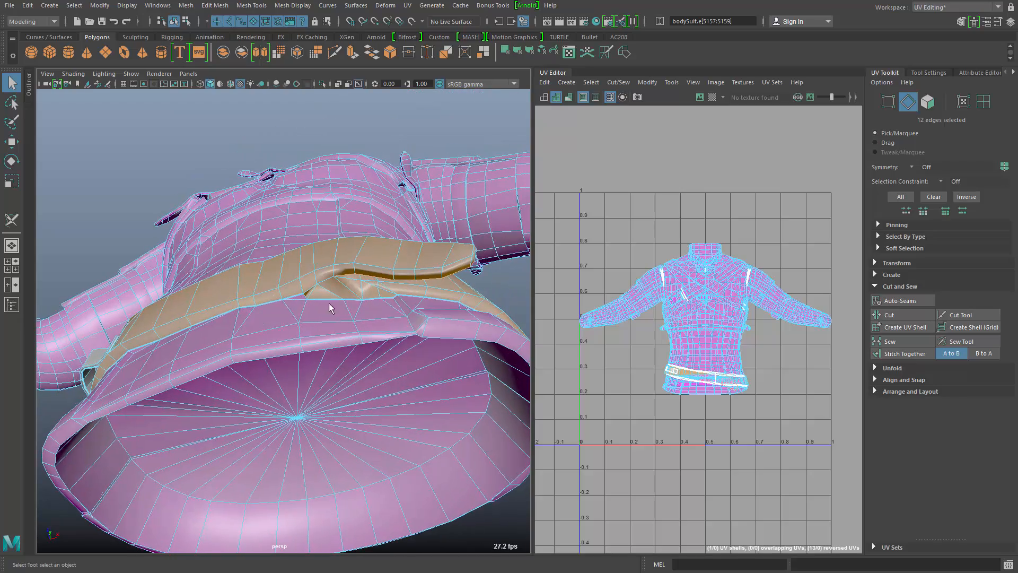
{"action": "right_click_drag", "start_coordinate": [319, 324], "coordinate": [488, 317], "text": "alt"}
{"action": "left_click_drag", "start_coordinate": [408, 295], "coordinate": [373, 287], "text": "alt"}
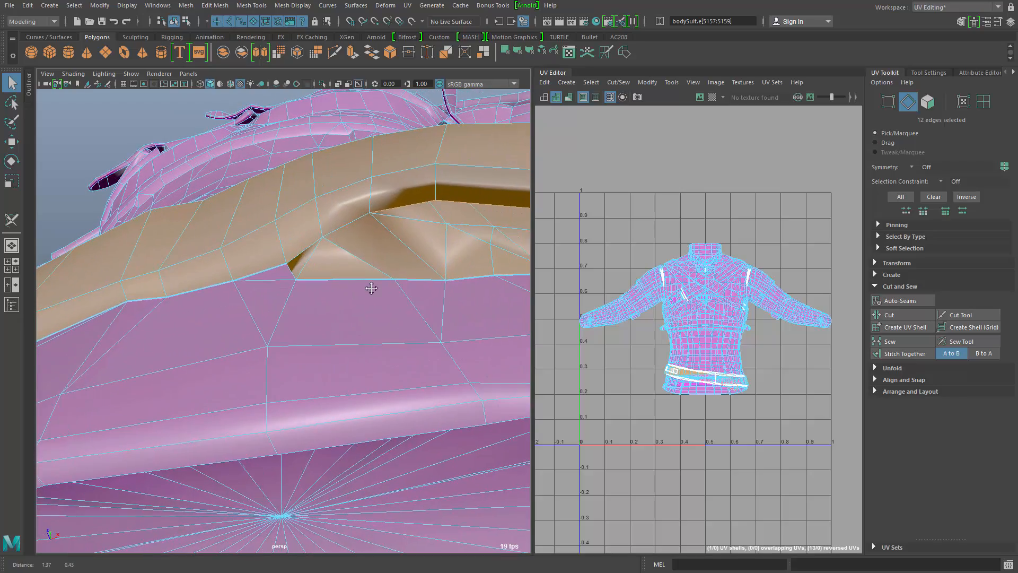
{"action": "left_click", "coordinate": [348, 227], "text": "shift"}
{"action": "left_click", "coordinate": [304, 257], "text": "shift"}
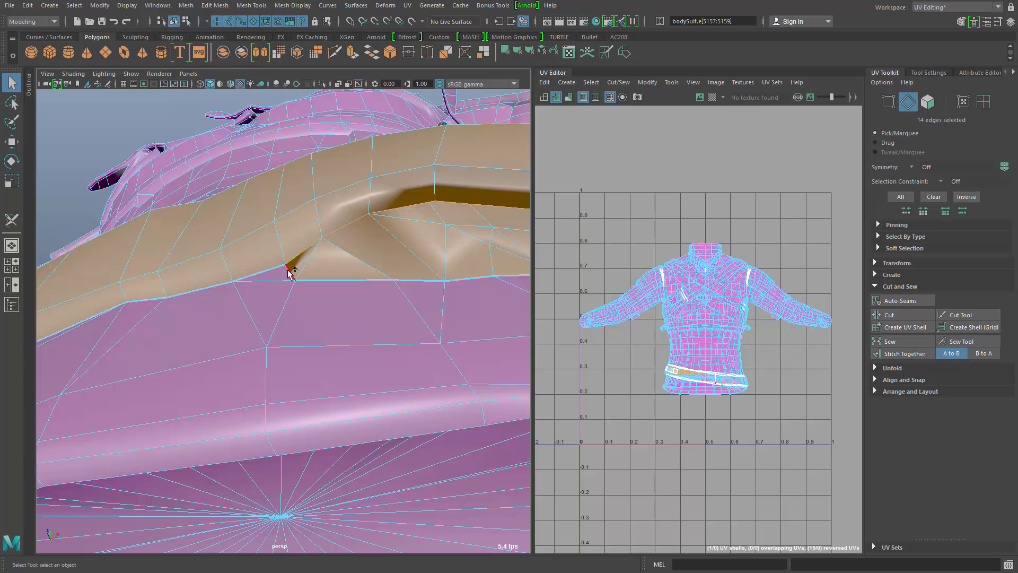
Add the remaining edges along the upper gap of the belt's overlap and cut the UVs along the selected edges
{"action": "left_click_drag", "start_coordinate": [361, 294], "coordinate": [366, 475], "text": "alt"}
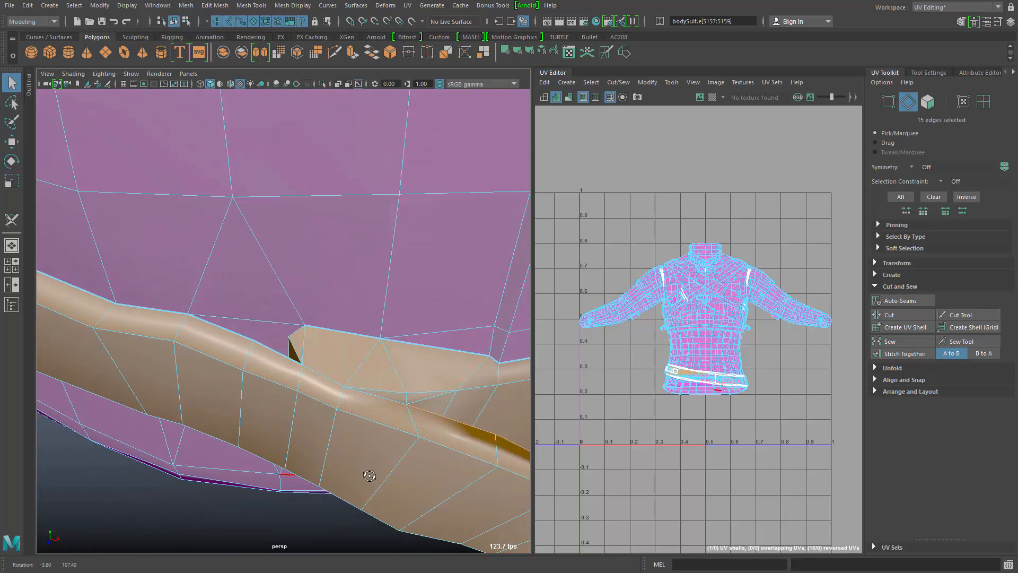
{"action": "left_click", "coordinate": [388, 401], "text": "shift"}
{"action": "left_click", "coordinate": [326, 379], "text": "shift"}
{"action": "left_click", "coordinate": [297, 335], "text": "shift"}
{"action": "left_click", "coordinate": [917, 316]}
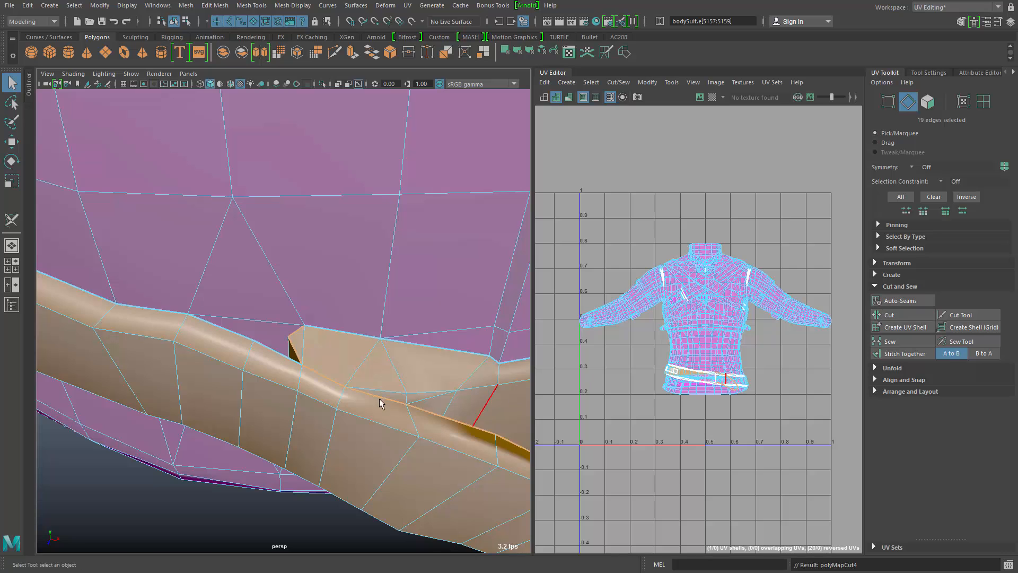
Examine the belt's front overlap and side loop to check the cut areas
{"action": "scroll", "coordinate": [364, 368], "scroll_direction": "down", "scroll_amount": 2}
{"action": "scroll", "coordinate": [360, 382], "scroll_direction": "down", "scroll_amount": 5}
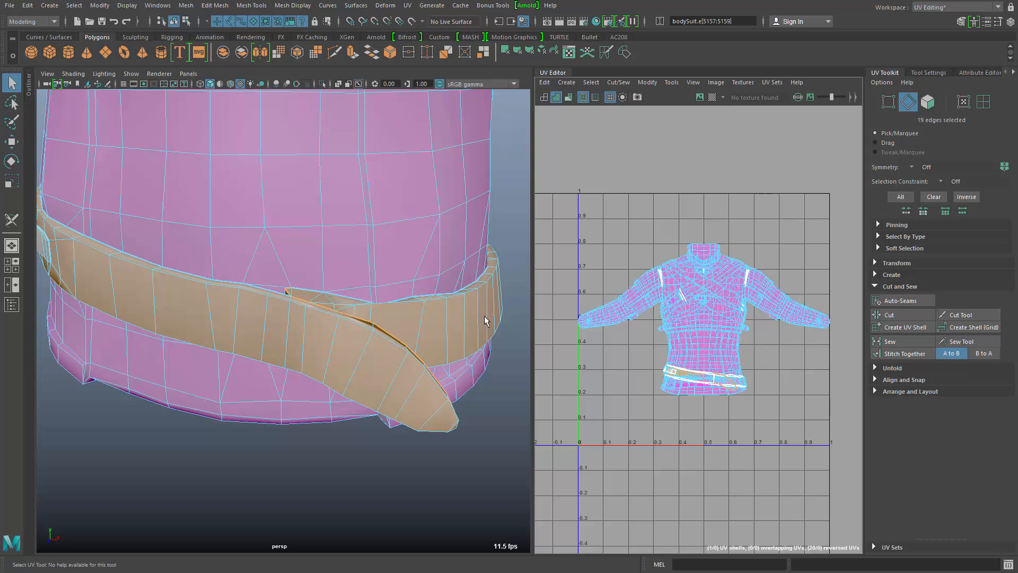
{"action": "left_click_drag", "start_coordinate": [357, 346], "coordinate": [366, 348], "text": "alt"}
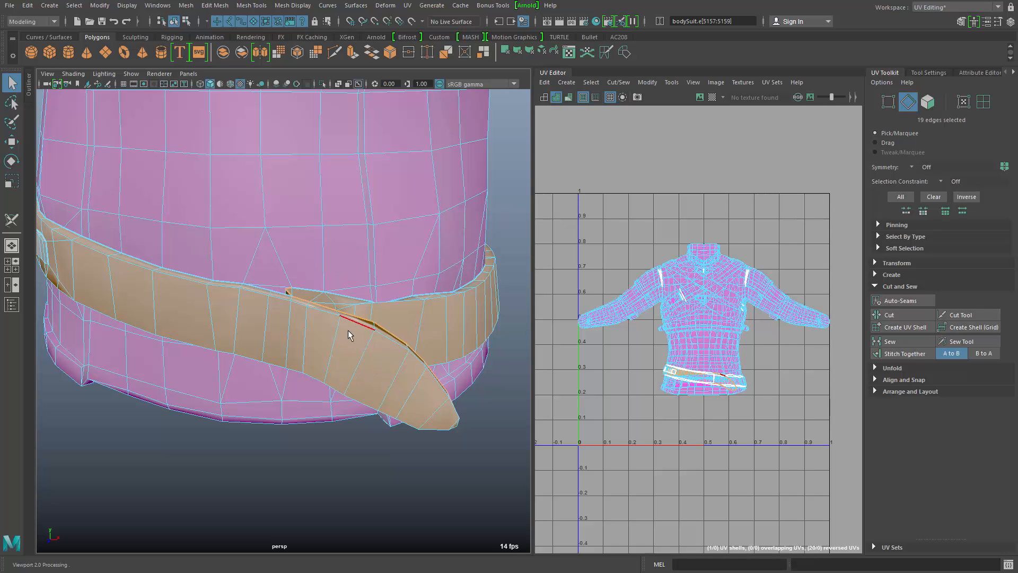
{"action": "left_click_drag", "start_coordinate": [337, 407], "coordinate": [378, 395], "text": "alt"}
{"action": "right_click_drag", "start_coordinate": [378, 394], "coordinate": [299, 408], "text": "alt"}
{"action": "middle_click_drag", "start_coordinate": [299, 409], "coordinate": [337, 491], "text": "alt"}
{"action": "left_click_drag", "start_coordinate": [319, 452], "coordinate": [332, 453], "text": "alt"}
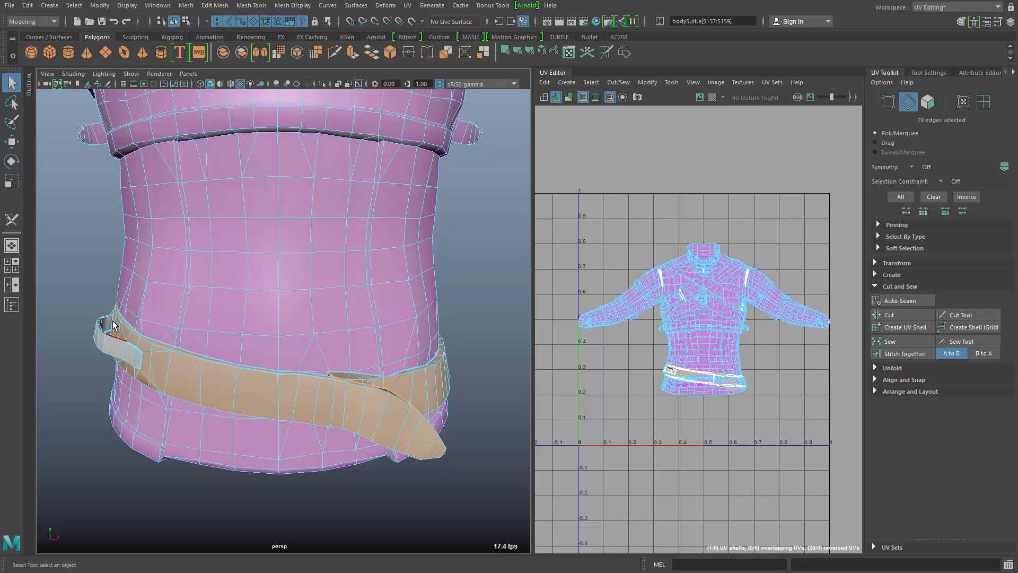
{"action": "right_click_drag", "start_coordinate": [285, 399], "coordinate": [271, 399], "text": "alt"}
{"action": "middle_click_drag", "start_coordinate": [254, 368], "coordinate": [247, 375], "text": "alt"}
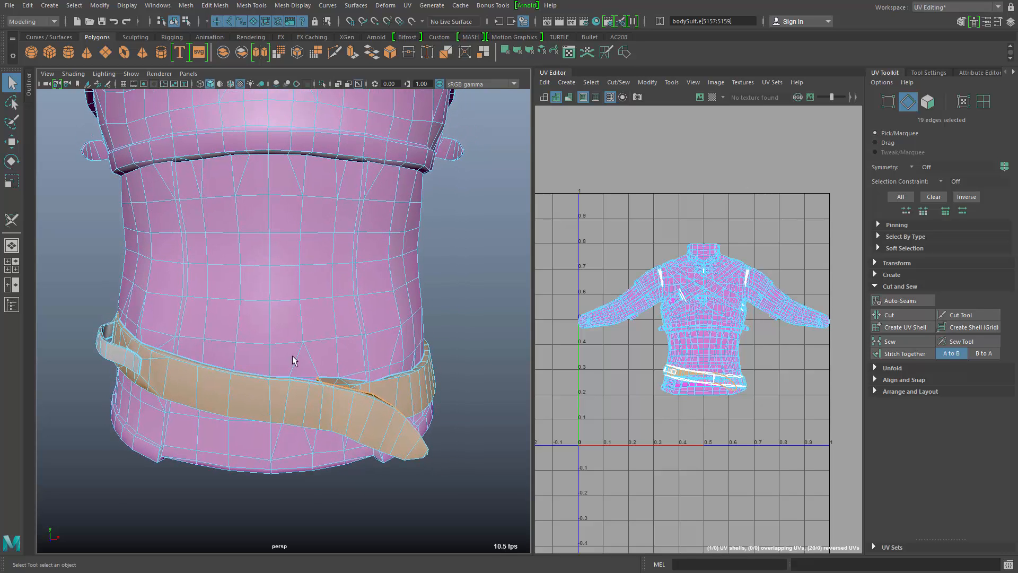
Select the UV shells of the belt and its loop in UV shell mode
{"action": "key", "text": "F11"}
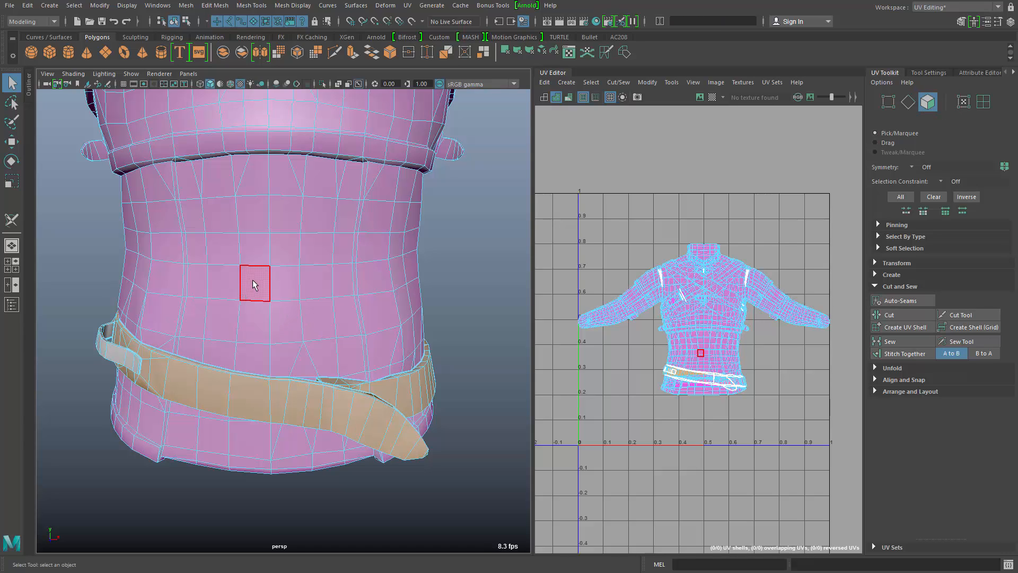
{"action": "key", "text": "F12"}
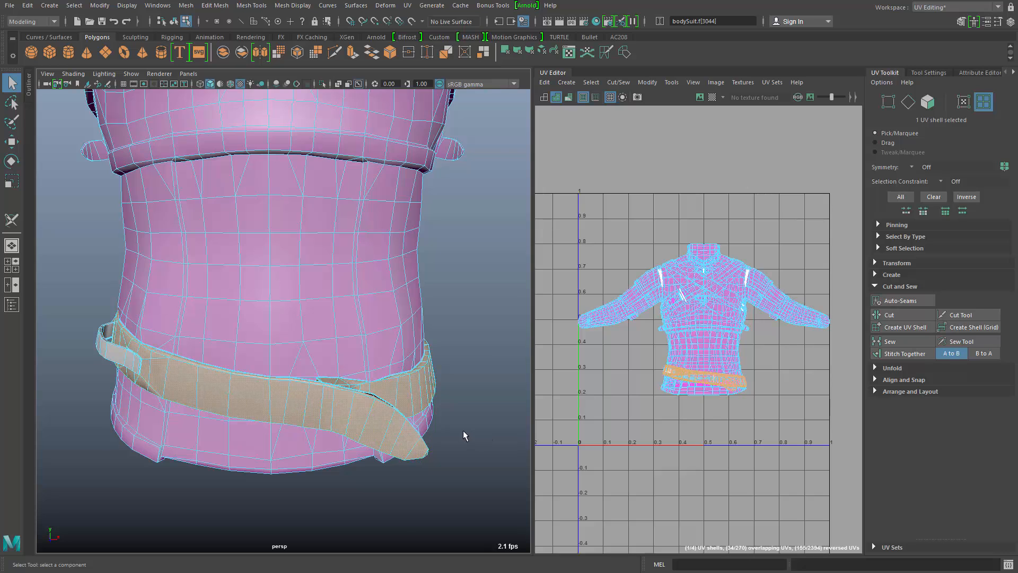
{"action": "left_click", "coordinate": [377, 418]}
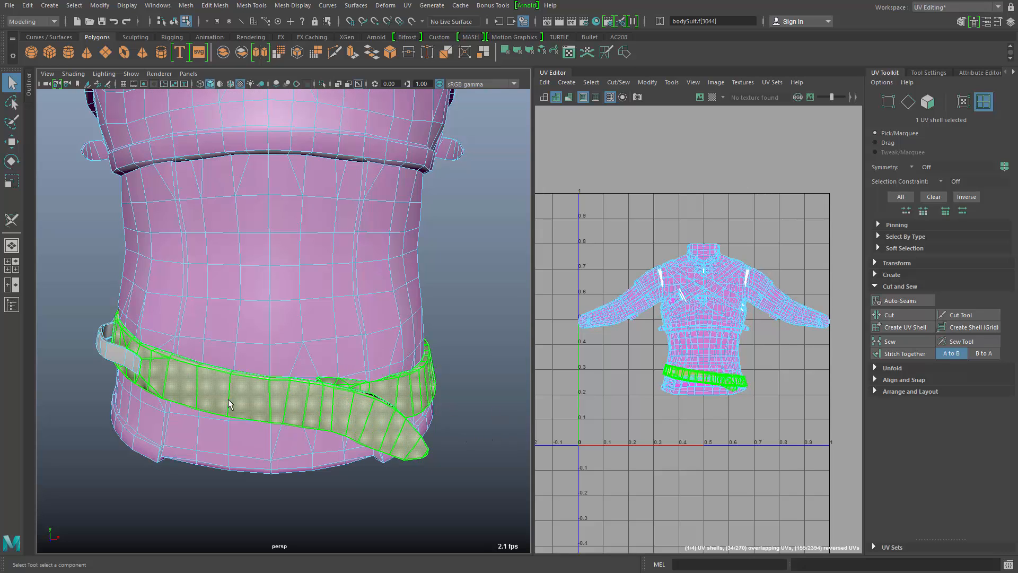
{"action": "left_click", "coordinate": [113, 355], "text": "shift"}
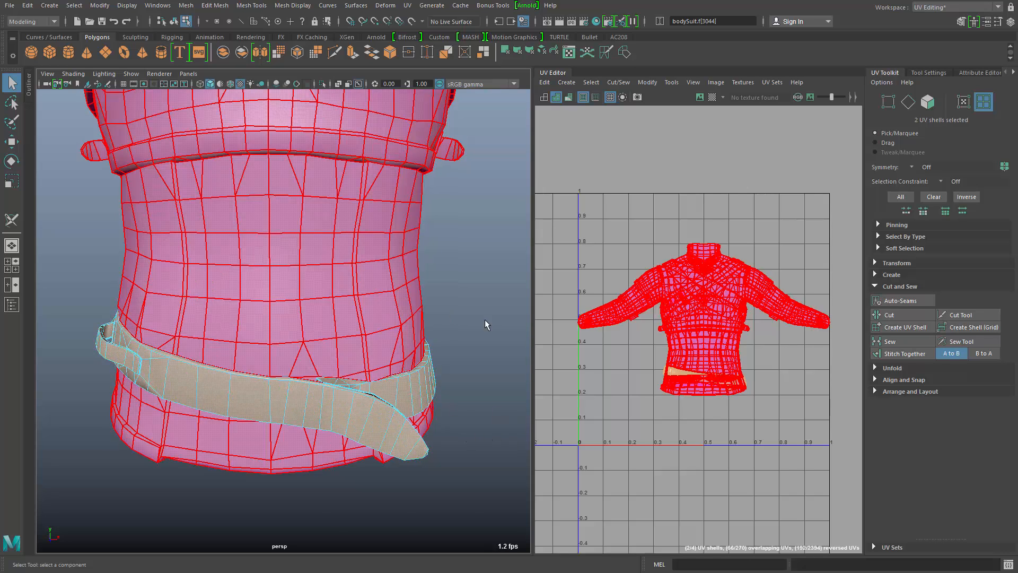
Move the belt and loop UV shells straight up to the empty space above the 0–1 UV tile
{"action": "key", "text": "w"}
{"action": "middle_click_drag", "start_coordinate": [714, 479], "coordinate": [705, 465], "text": "alt"}
{"action": "middle_click_drag", "start_coordinate": [707, 500], "coordinate": [706, 279]}
{"action": "right_click_drag", "start_coordinate": [723, 296], "coordinate": [683, 313], "text": "alt"}
{"action": "middle_click_drag", "start_coordinate": [659, 317], "coordinate": [664, 330], "text": "alt"}
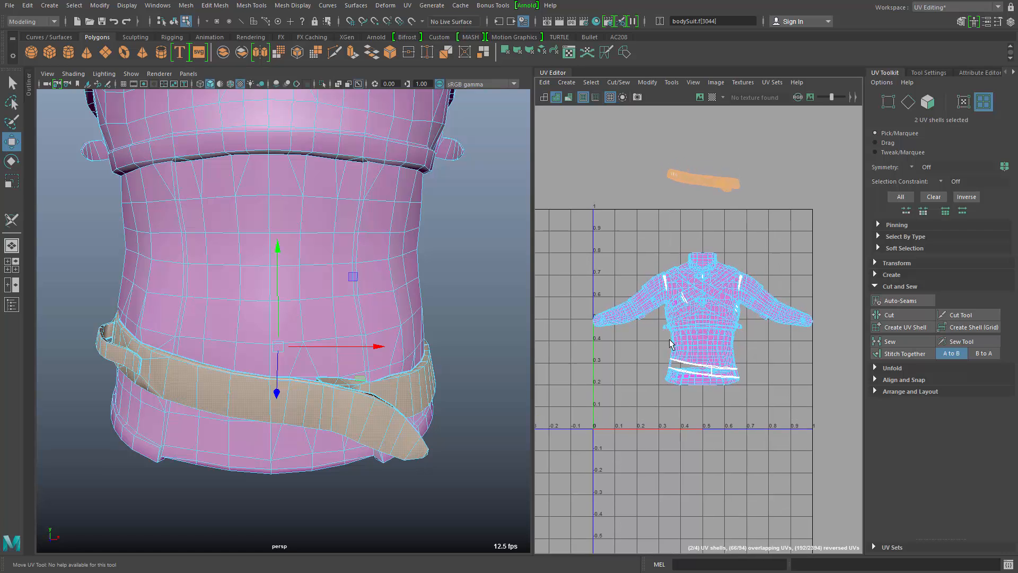
{"action": "middle_click_drag", "start_coordinate": [738, 427], "coordinate": [733, 426], "text": "alt"}
Switch the bodySuit to face selection and activate the Select tool
{"action": "mouse_move", "coordinate": [319, 439]}
{"action": "left_mouse_down", "text": "alt"}
{"action": "mouse_move", "coordinate": [321, 477]}
{"action": "mouse_move", "coordinate": [304, 432]}
{"action": "left_mouse_up", "text": "alt"}
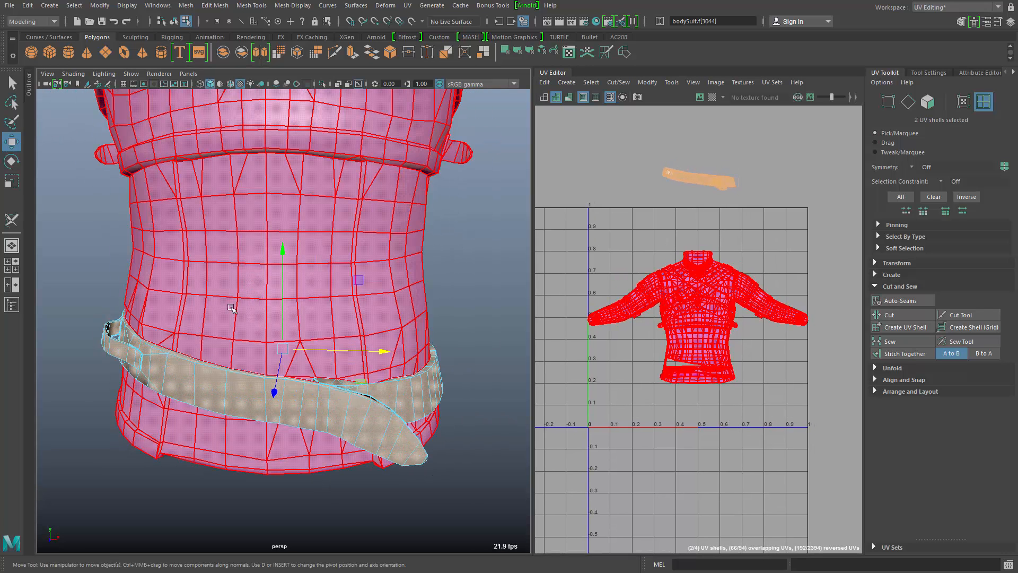
{"action": "right_click_drag", "start_coordinate": [242, 281], "coordinate": [245, 326]}
{"action": "key", "text": "q"}
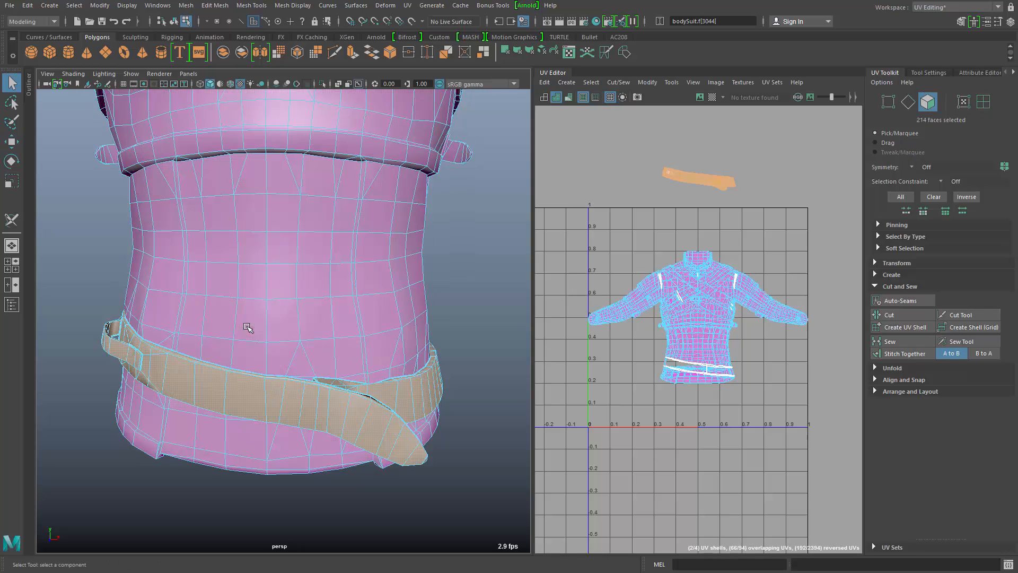
Select the horizontal face loop around the midriff and grow the selection upward to the chest hem and downward past the belt line
{"action": "left_click", "coordinate": [257, 288]}
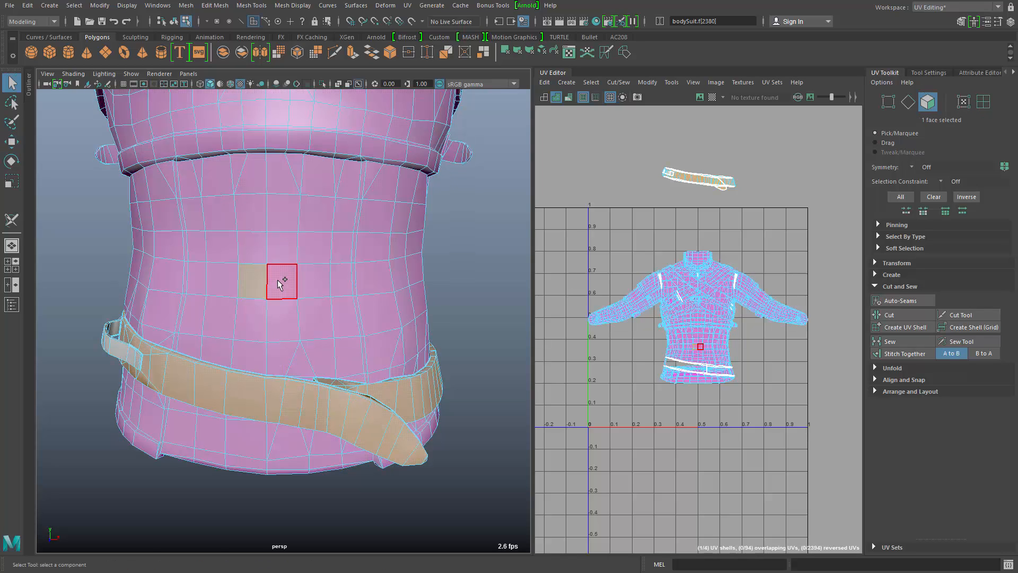
{"action": "double_click", "coordinate": [280, 284], "text": "shift"}
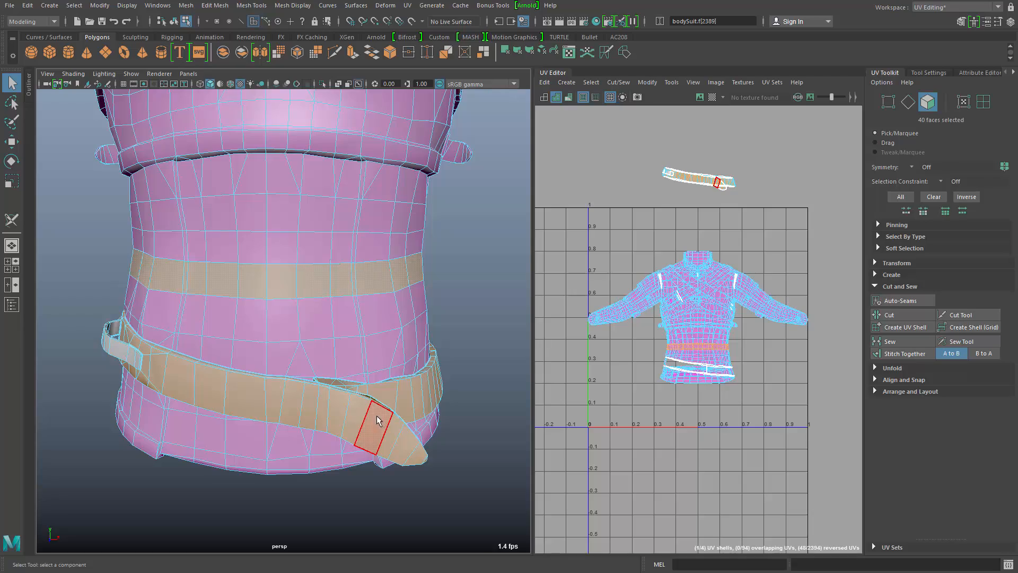
{"action": "left_click_drag", "start_coordinate": [377, 415], "coordinate": [299, 389], "text": "alt"}
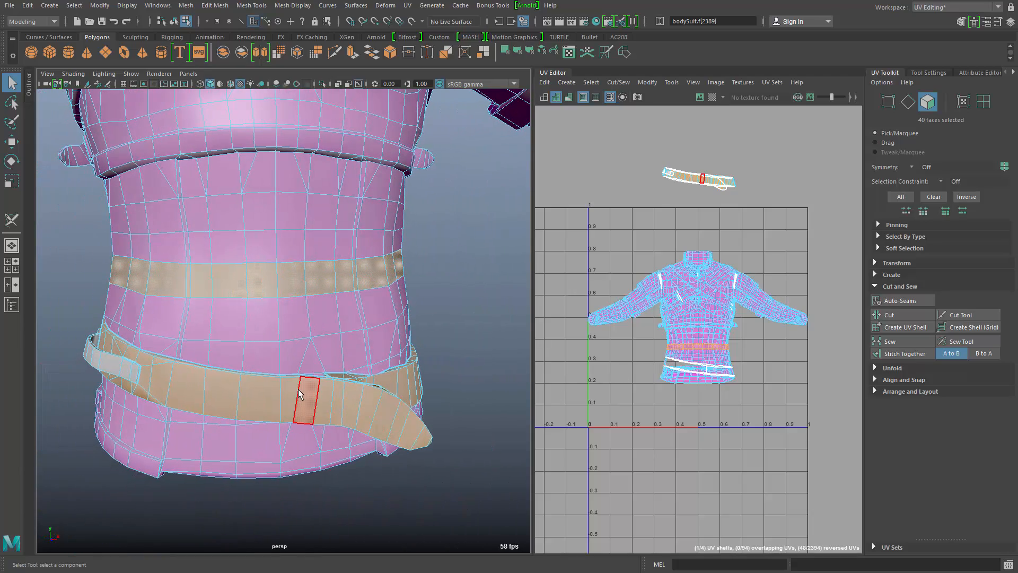
{"action": "key", "text": "shift+period"}
{"action": "key", "text": "shift+period"}
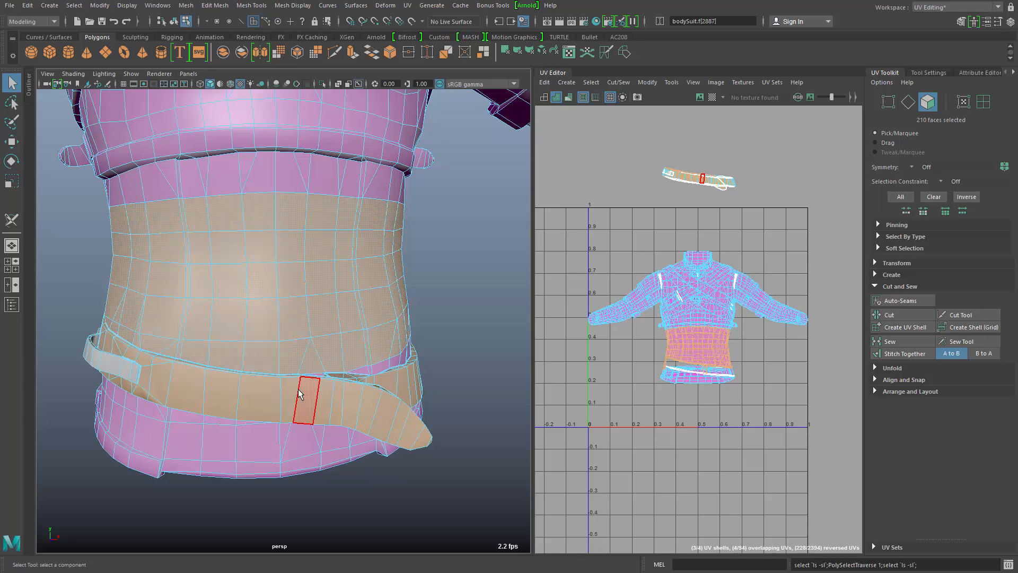
{"action": "key", "text": "shift+period"}
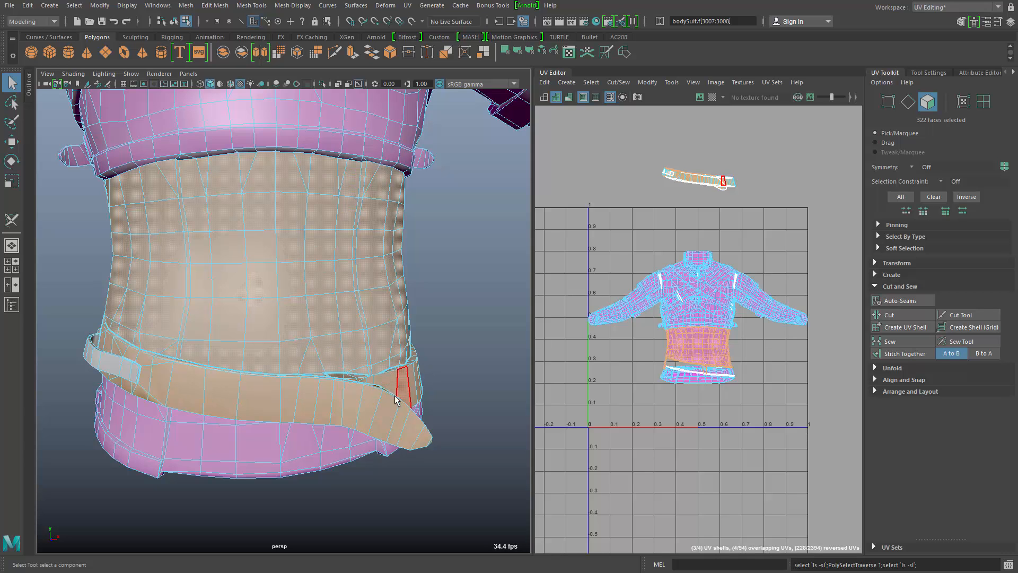
Remove the belt faces from the selection and create a separate UV shell from the remaining midriff faces
{"action": "left_click_drag", "start_coordinate": [387, 450], "coordinate": [466, 440], "text": "alt"}
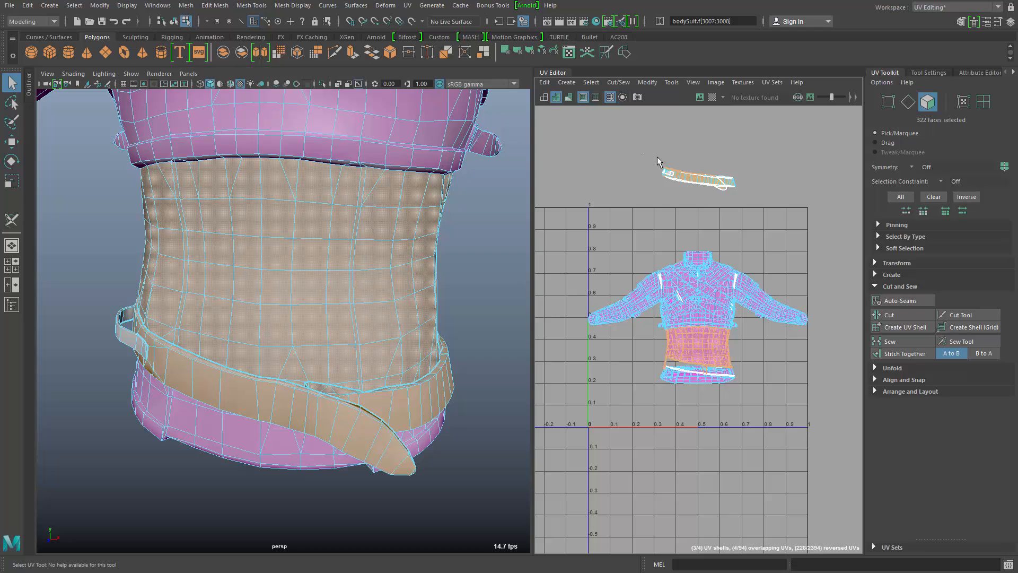
{"action": "left_click_drag", "start_coordinate": [641, 154], "coordinate": [761, 215]}
{"action": "right_click", "coordinate": [643, 206], "text": "shift"}
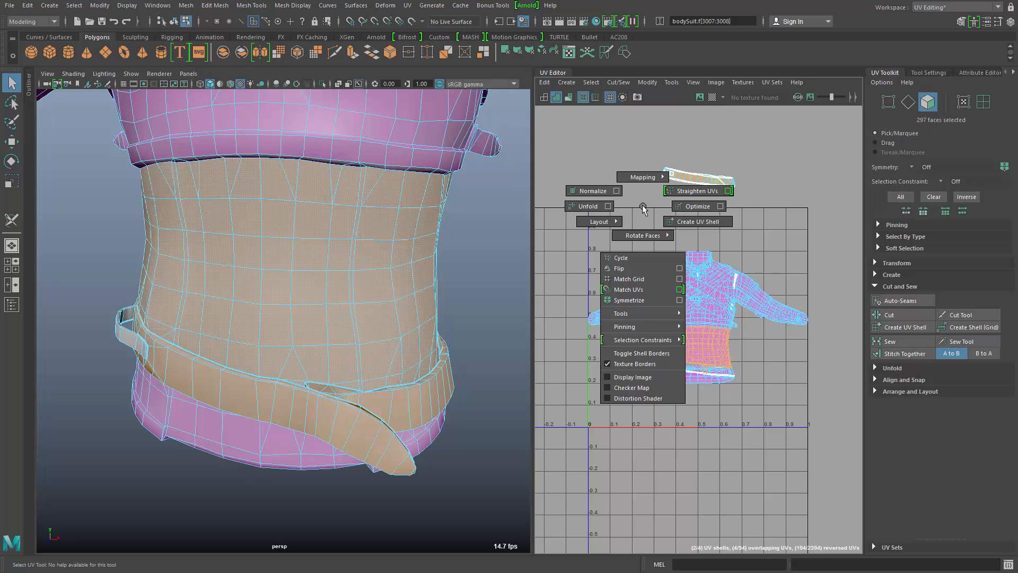
{"action": "left_click", "coordinate": [699, 233]}
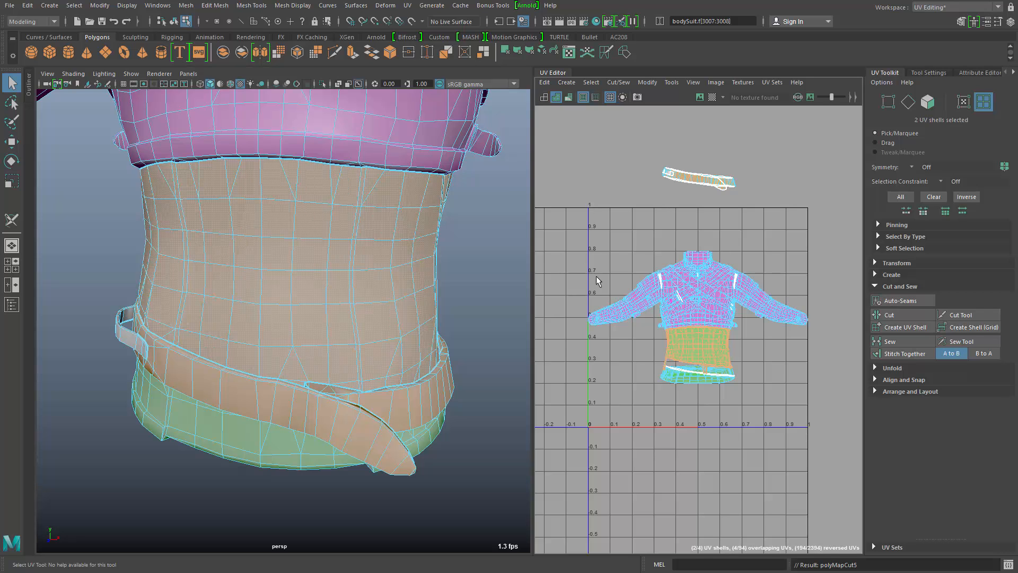
Select the fan-shaped cap faces and their surrounding ring inside the waist opening, and create a separate UV shell from them
{"action": "left_click_drag", "start_coordinate": [388, 444], "coordinate": [406, 415], "text": "alt"}
{"action": "right_click_drag", "start_coordinate": [406, 415], "coordinate": [324, 419], "text": "alt"}
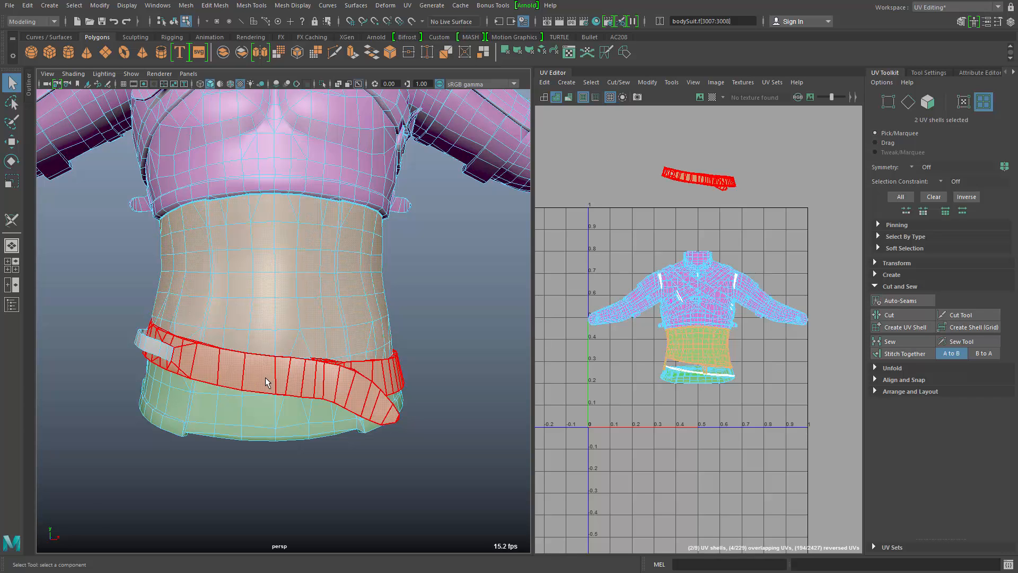
{"action": "left_click_drag", "start_coordinate": [270, 422], "coordinate": [250, 355], "text": "alt"}
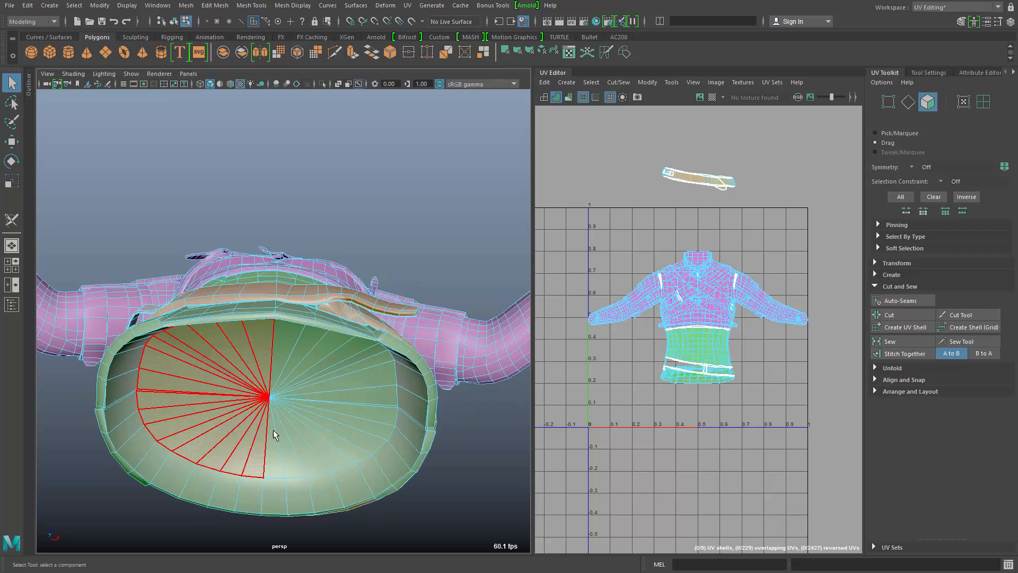
{"action": "mouse_move", "coordinate": [273, 428]}
{"action": "left_mouse_down"}
{"action": "mouse_move", "coordinate": [291, 368]}
{"action": "mouse_move", "coordinate": [278, 364]}
{"action": "left_mouse_up"}
{"action": "left_click", "coordinate": [322, 423]}
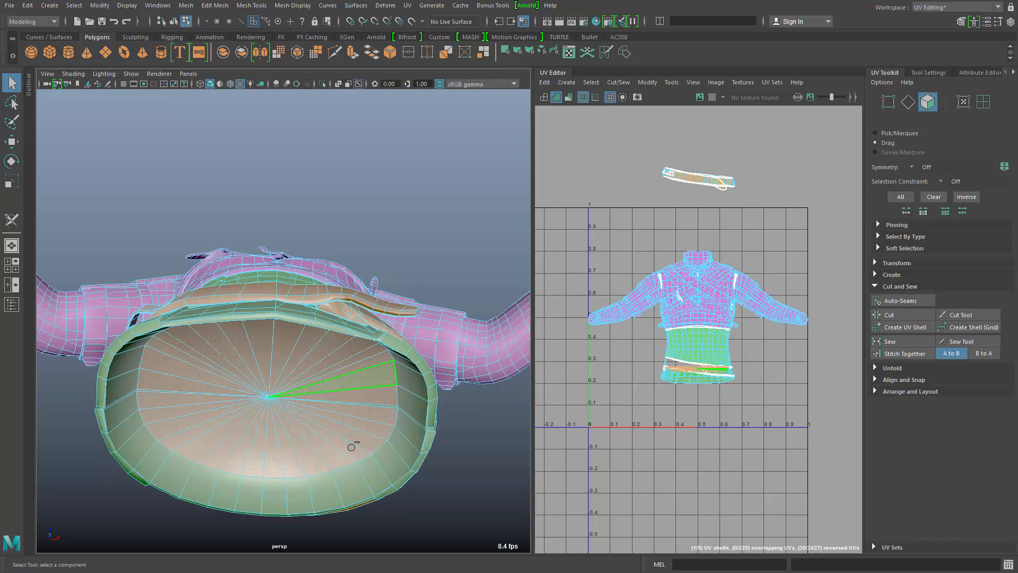
{"action": "key", "text": "shift+period"}
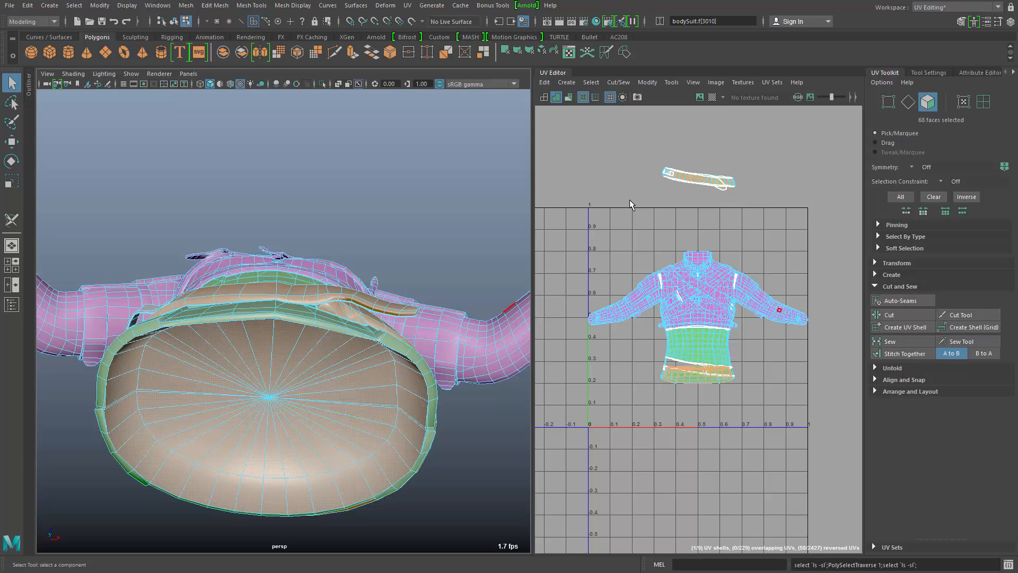
{"action": "right_click_drag", "start_coordinate": [628, 210], "coordinate": [676, 223], "text": "shift"}
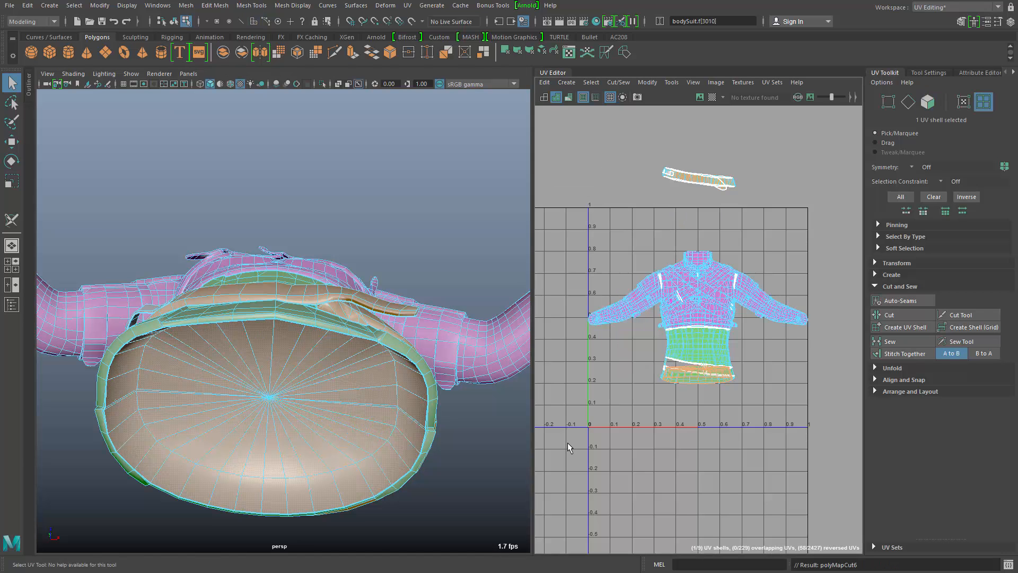
Cut a UV seam along the vertical edge line running down the back of the midriff
{"action": "left_click_drag", "start_coordinate": [350, 419], "coordinate": [290, 546], "text": "alt"}
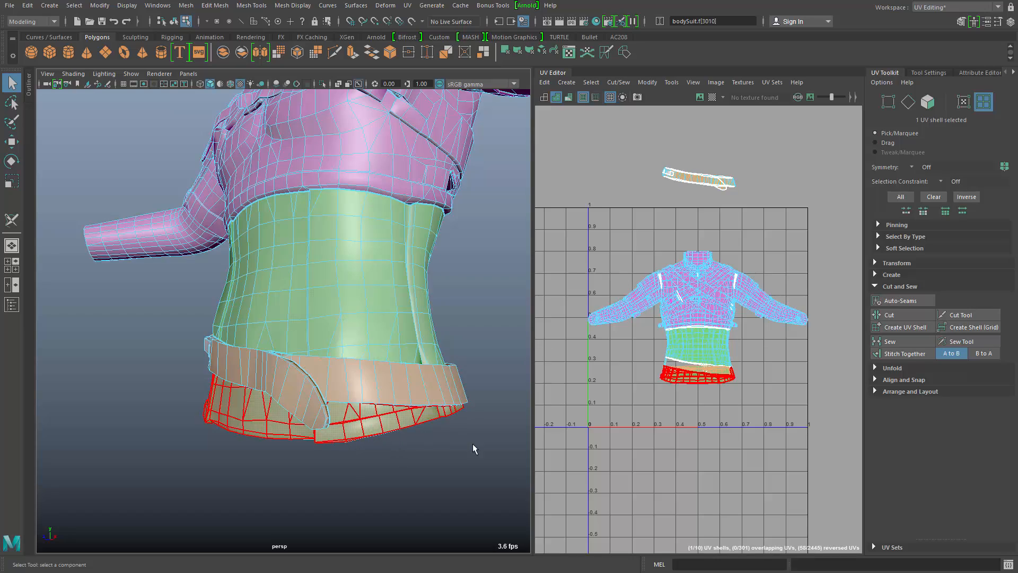
{"action": "left_click_drag", "start_coordinate": [472, 443], "coordinate": [339, 463], "text": "alt"}
{"action": "right_click_drag", "start_coordinate": [296, 459], "coordinate": [413, 406], "text": "alt"}
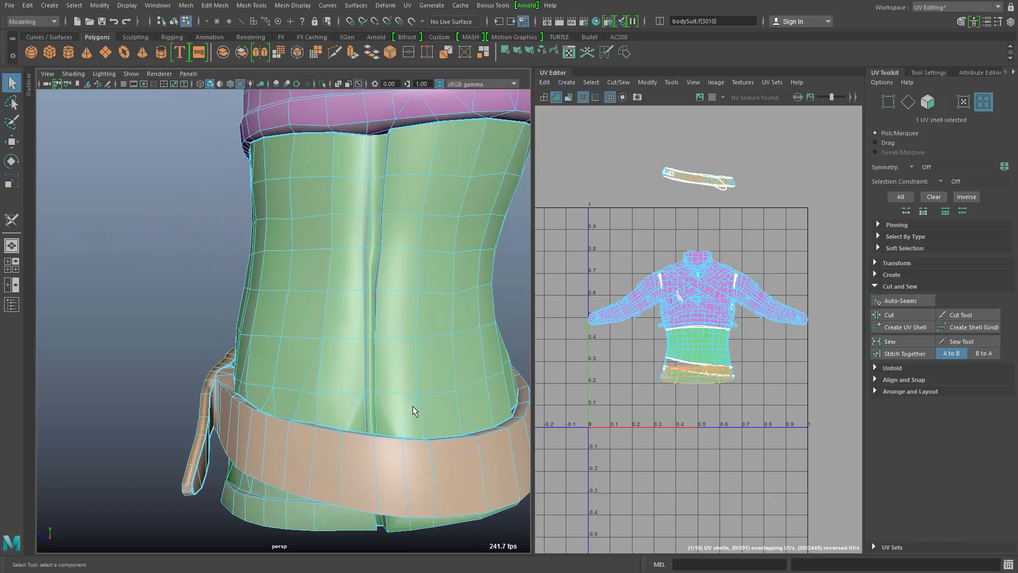
{"action": "left_click_drag", "start_coordinate": [413, 410], "coordinate": [266, 371], "text": "alt"}
{"action": "right_click_drag", "start_coordinate": [266, 371], "coordinate": [291, 319], "text": "alt"}
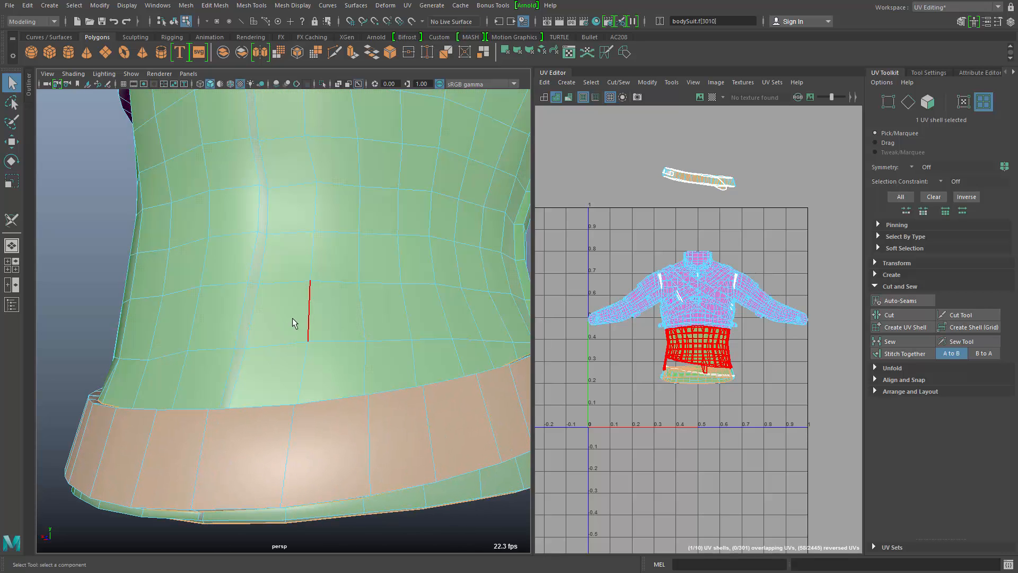
{"action": "left_click", "coordinate": [253, 316]}
{"action": "left_click_drag", "start_coordinate": [296, 334], "coordinate": [359, 380], "text": "alt"}
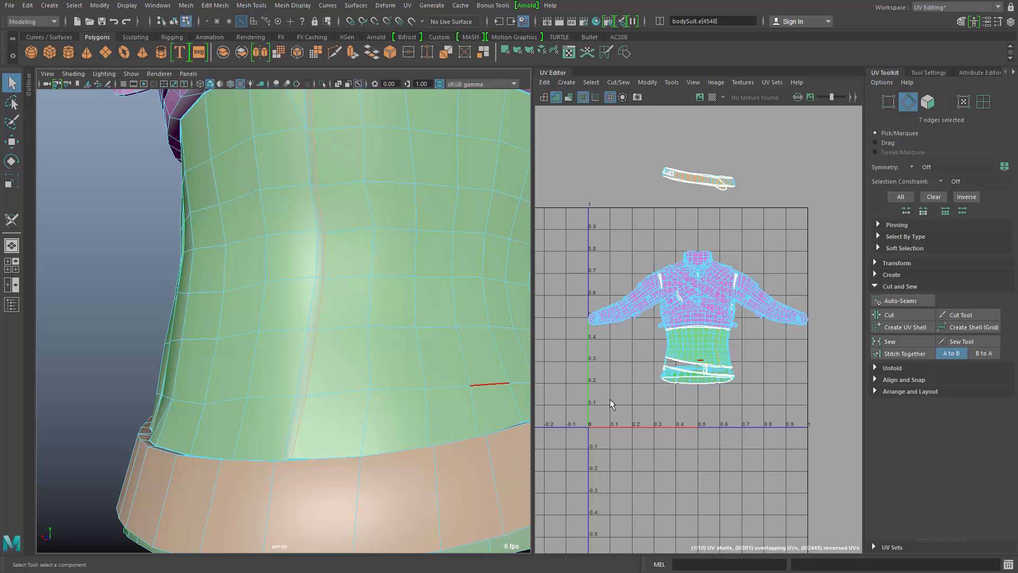
{"action": "key", "text": "shift+x"}
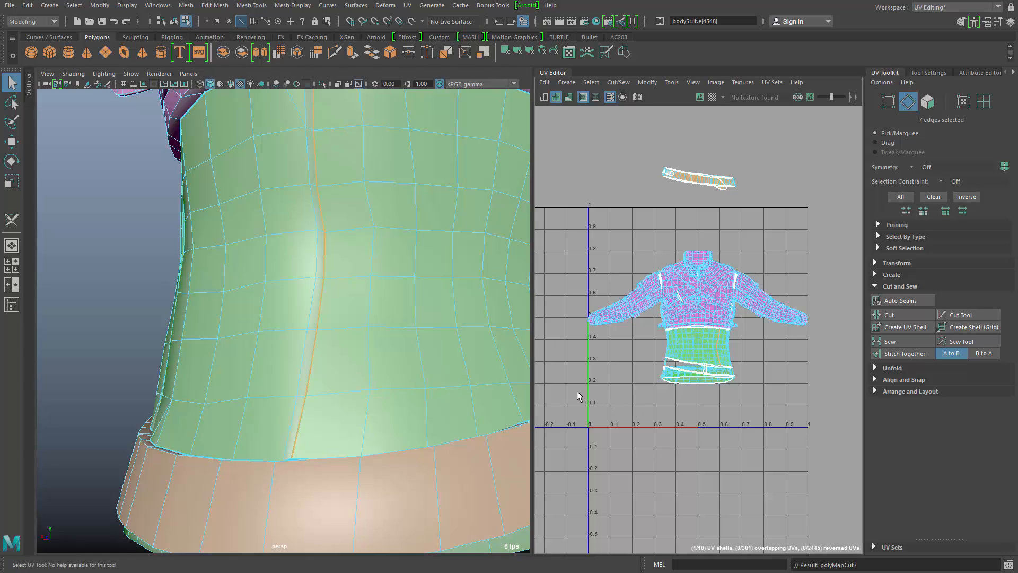
Cut the UVs along the three short edges crossing the underside of the lower hem at its stepped notch
{"action": "left_click_drag", "start_coordinate": [352, 503], "coordinate": [315, 348], "text": "alt"}
{"action": "right_click_drag", "start_coordinate": [295, 363], "coordinate": [398, 356], "text": "alt"}
{"action": "left_click_drag", "start_coordinate": [397, 357], "coordinate": [349, 297], "text": "alt"}
{"action": "left_click", "coordinate": [338, 282]}
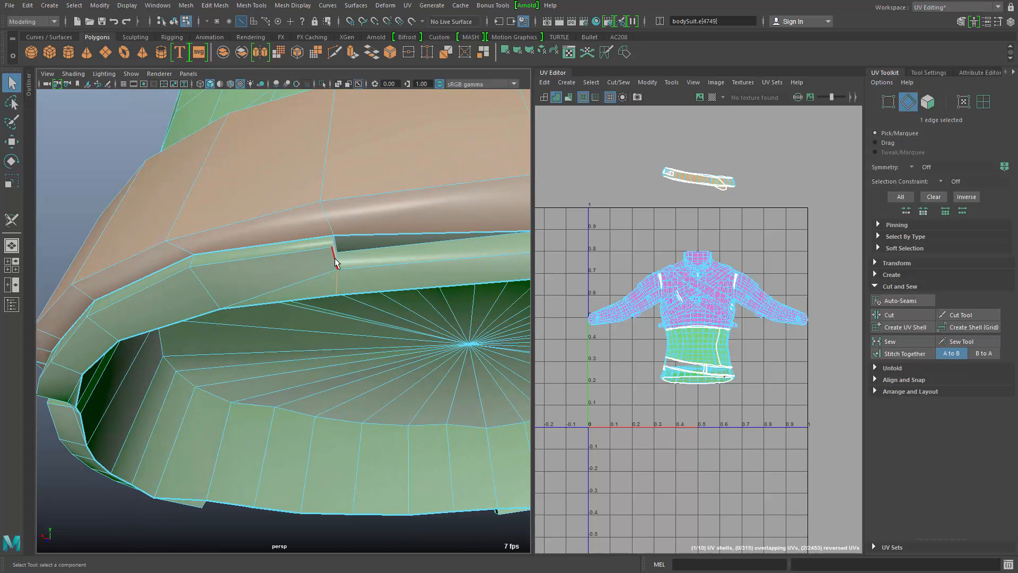
{"action": "left_click", "coordinate": [333, 258], "text": "shift"}
{"action": "left_click", "coordinate": [333, 243], "text": "shift"}
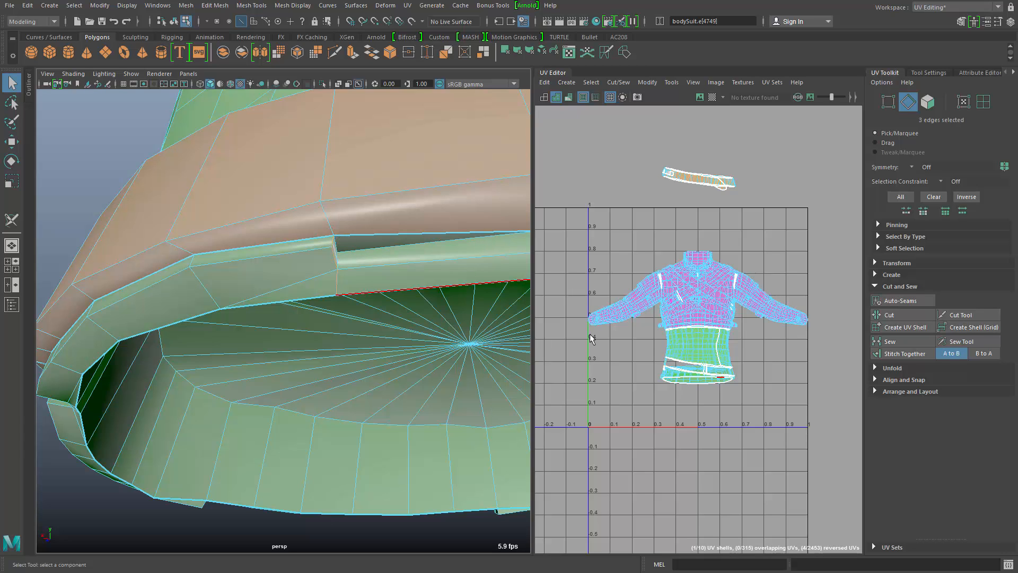
{"action": "key", "text": "shift+x"}
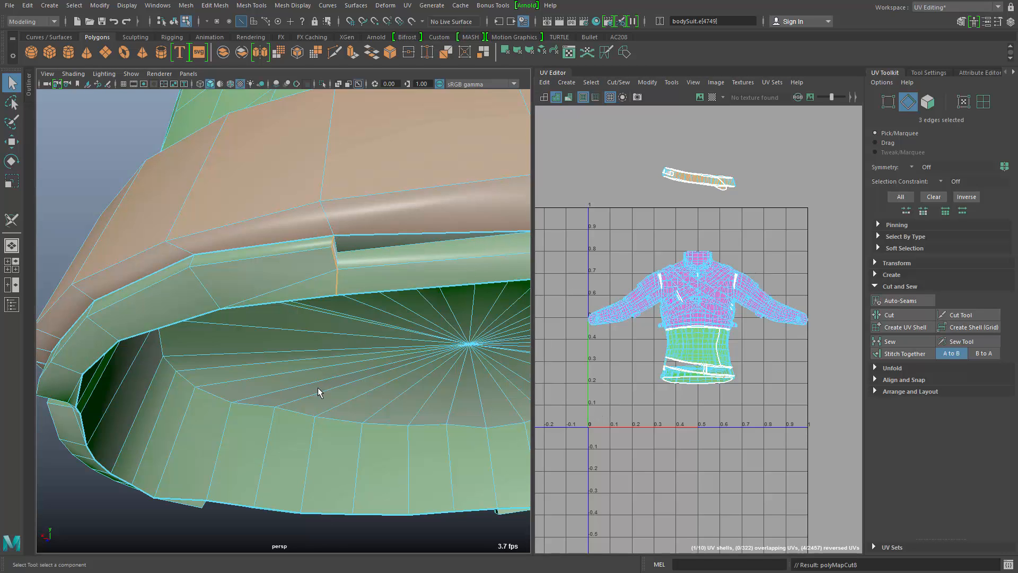
Select the UV shells of the midriff, lower hem, inner cap, belt and loop, and unfold them
{"action": "left_click_drag", "start_coordinate": [318, 387], "coordinate": [322, 393], "text": "alt"}
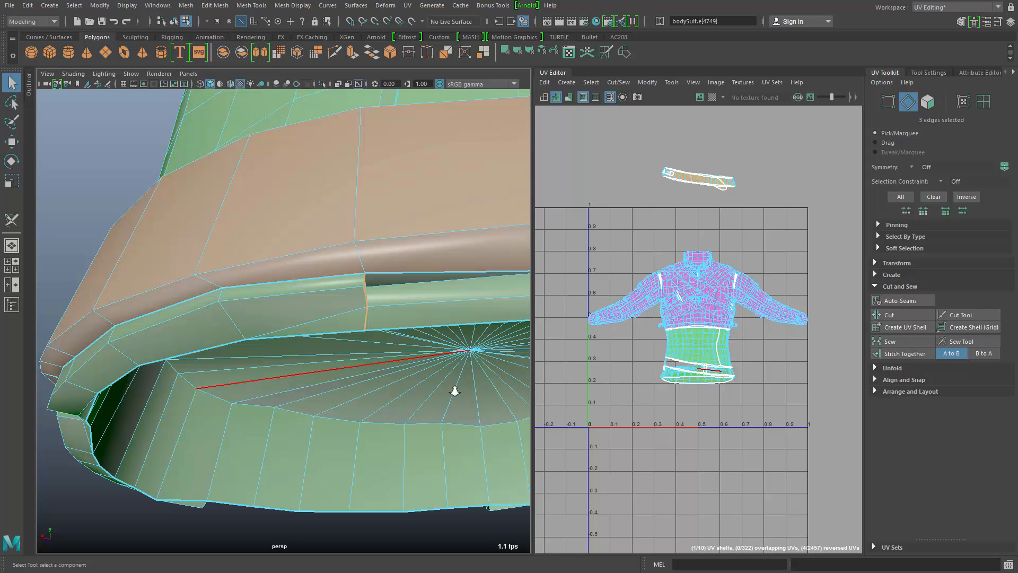
{"action": "left_click_drag", "start_coordinate": [454, 389], "coordinate": [665, 435], "text": "alt"}
{"action": "scroll", "coordinate": [386, 412], "scroll_direction": "down", "scroll_amount": 1}
{"action": "left_click_drag", "start_coordinate": [385, 412], "coordinate": [416, 396], "text": "alt"}
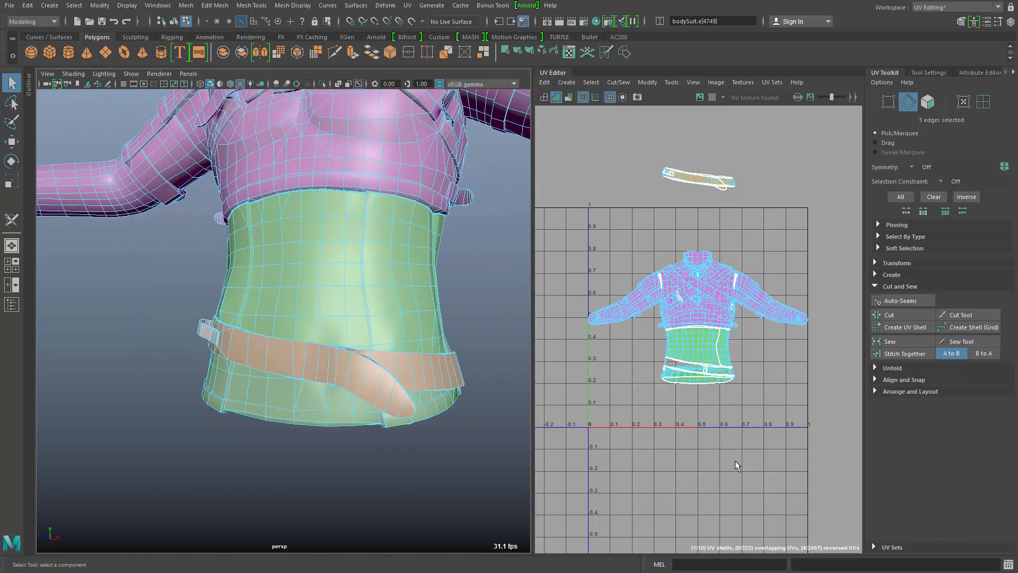
{"action": "right_click_drag", "start_coordinate": [735, 461], "coordinate": [572, 361]}
{"action": "left_click", "coordinate": [368, 292]}
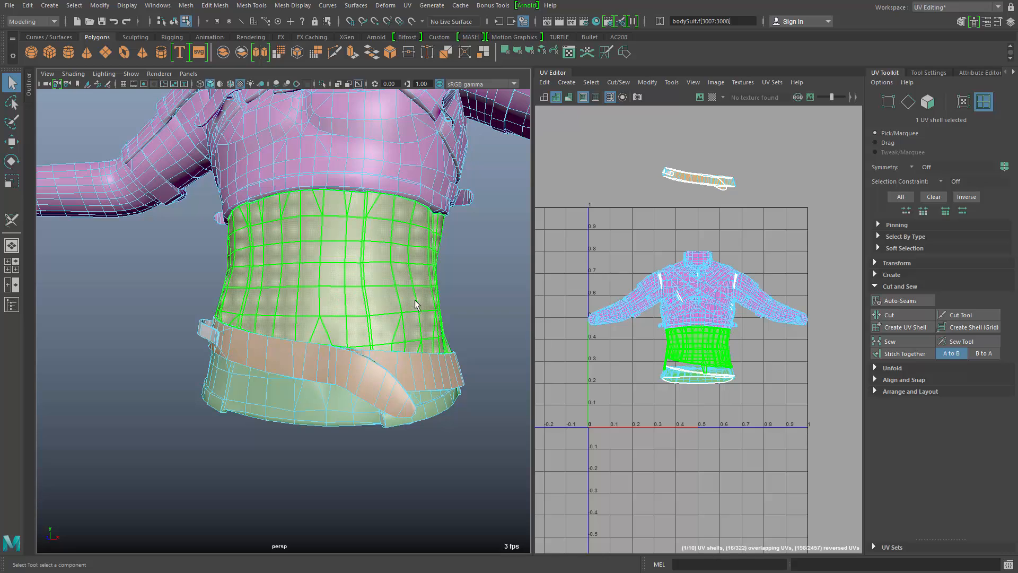
{"action": "left_click_drag", "start_coordinate": [136, 273], "coordinate": [480, 456]}
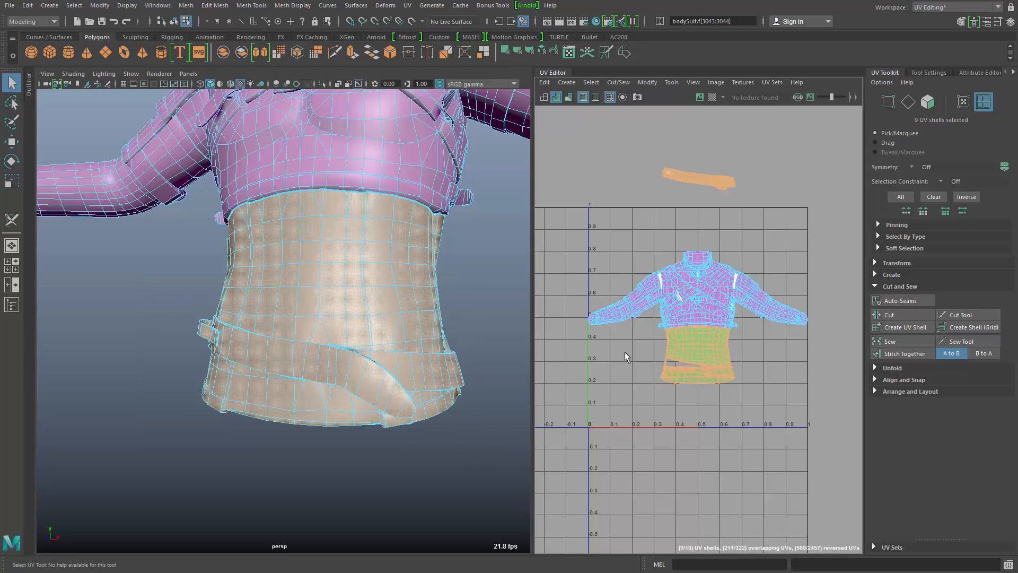
{"action": "left_click", "coordinate": [890, 367]}
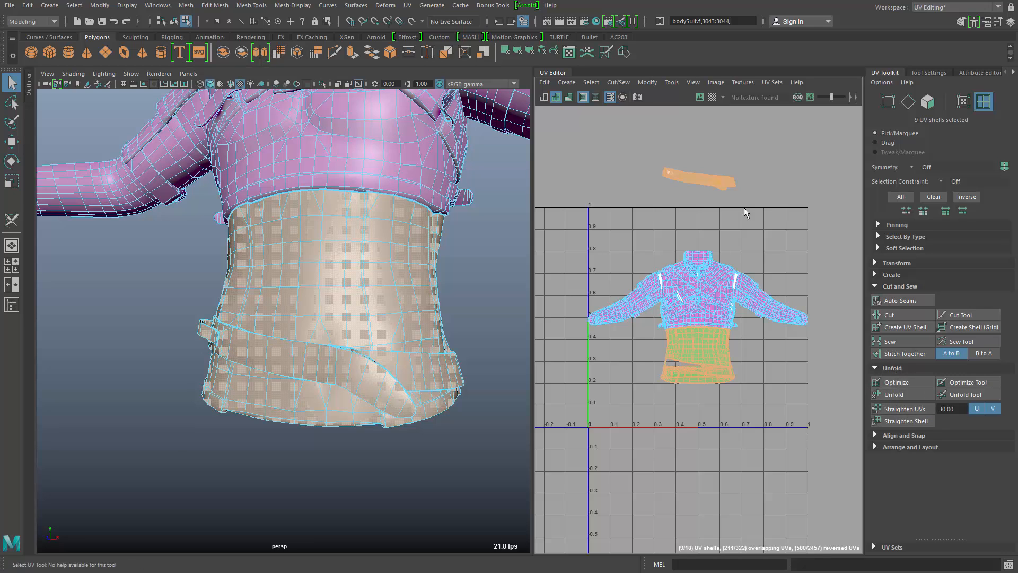
{"action": "right_click_drag", "start_coordinate": [753, 224], "coordinate": [701, 226], "text": "shift"}
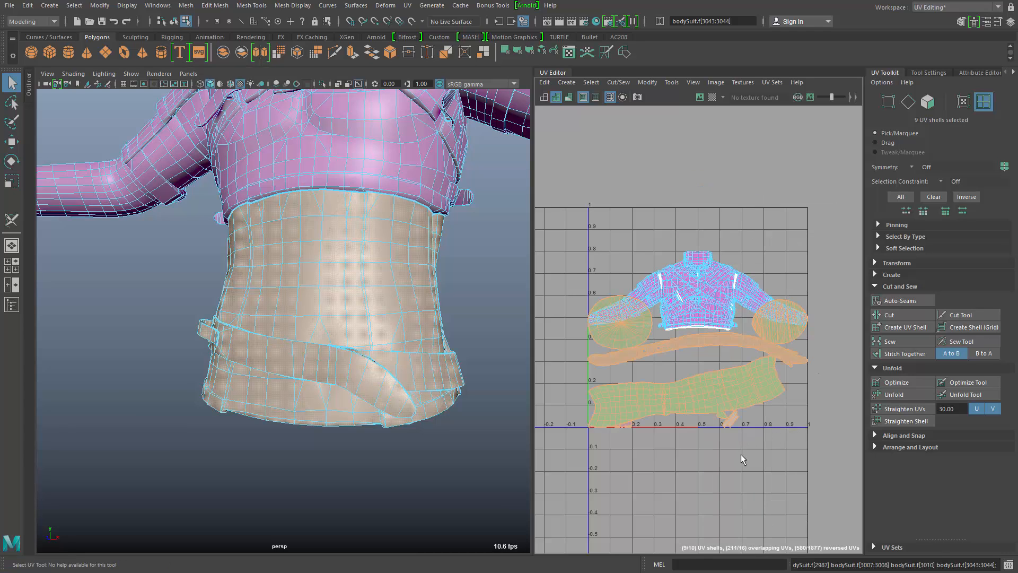
Move the unfolded UV shells up into the empty space above the 0–1 UV tile
{"action": "key", "text": "w"}
{"action": "key", "text": "ctrl+z"}
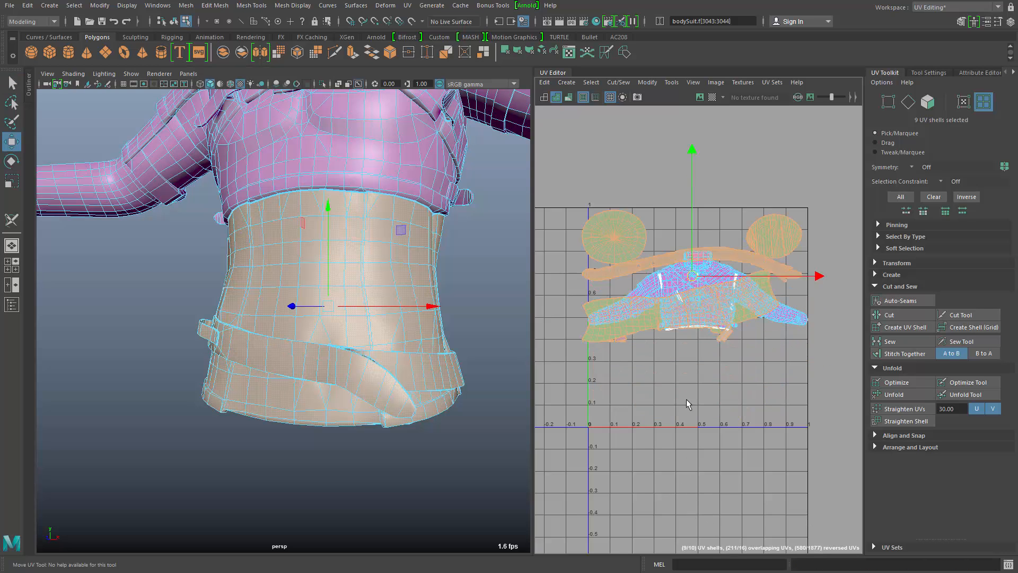
{"action": "middle_click_drag", "start_coordinate": [685, 418], "coordinate": [694, 274]}
{"action": "right_click_drag", "start_coordinate": [736, 297], "coordinate": [606, 308], "text": "alt"}
{"action": "middle_click_drag", "start_coordinate": [606, 308], "coordinate": [559, 444], "text": "alt"}
Unfold the lower hem's round UV shell again and place it horizontally above the other unfolded shells
{"action": "left_click", "coordinate": [723, 279]}
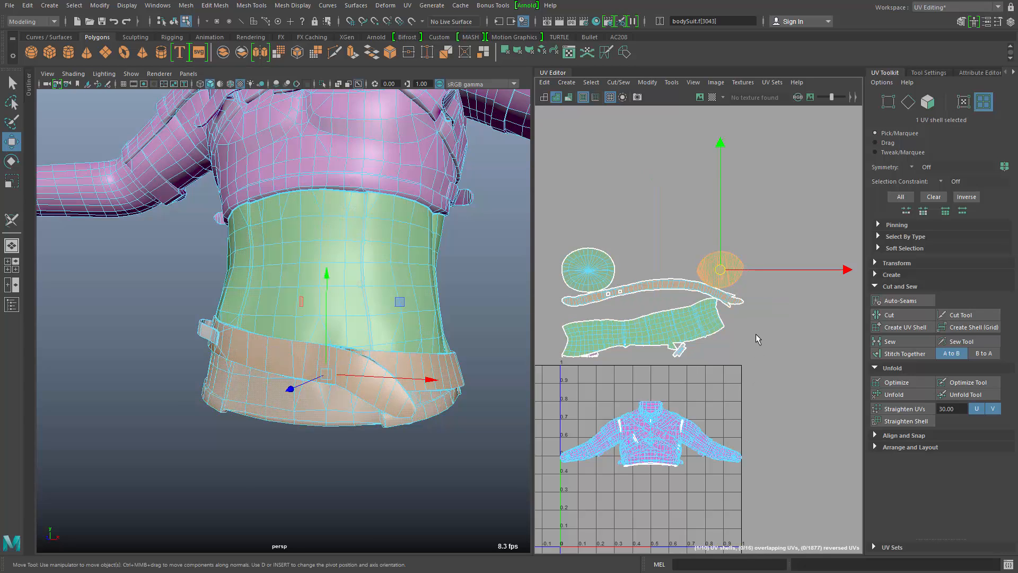
{"action": "left_click", "coordinate": [901, 394]}
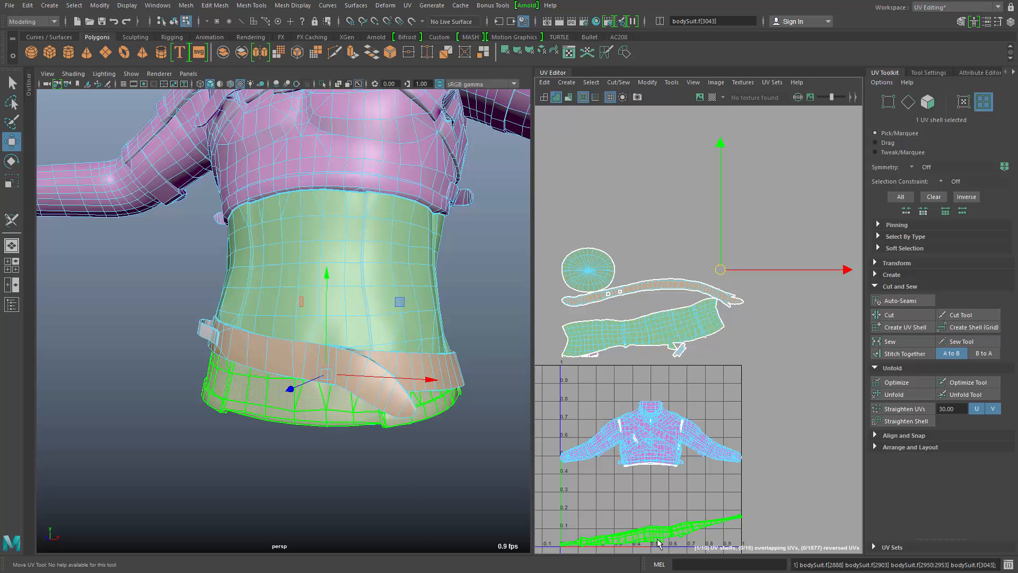
{"action": "left_click", "coordinate": [651, 540]}
{"action": "left_click_drag", "start_coordinate": [652, 540], "coordinate": [651, 222]}
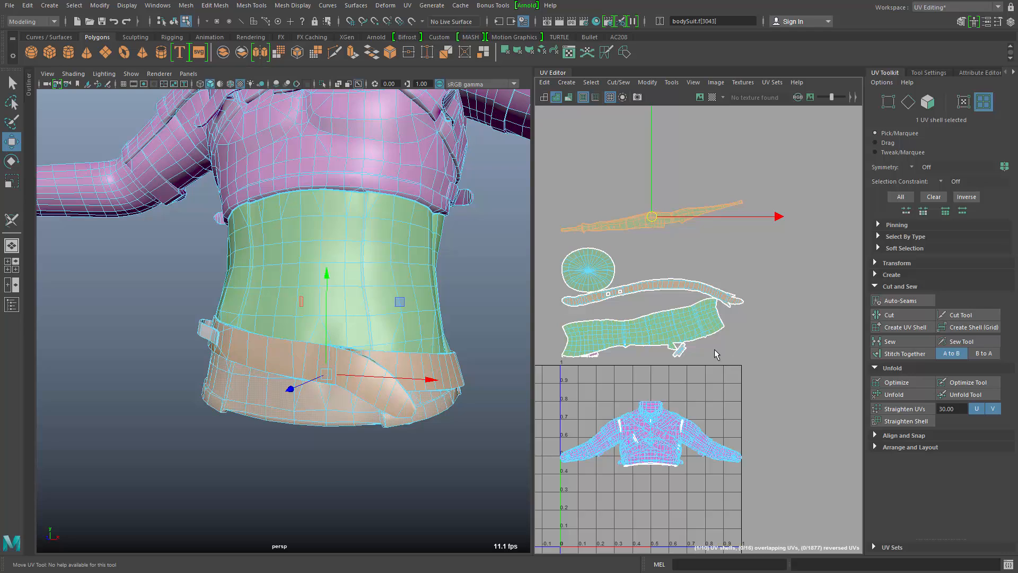
{"action": "key", "text": "e"}
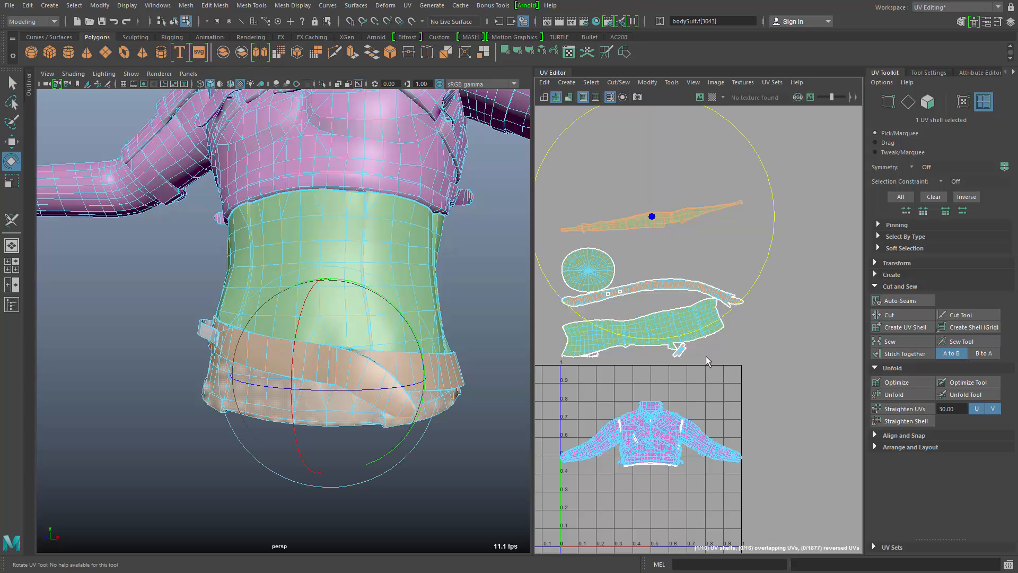
{"action": "middle_click_drag", "start_coordinate": [743, 412], "coordinate": [722, 419]}
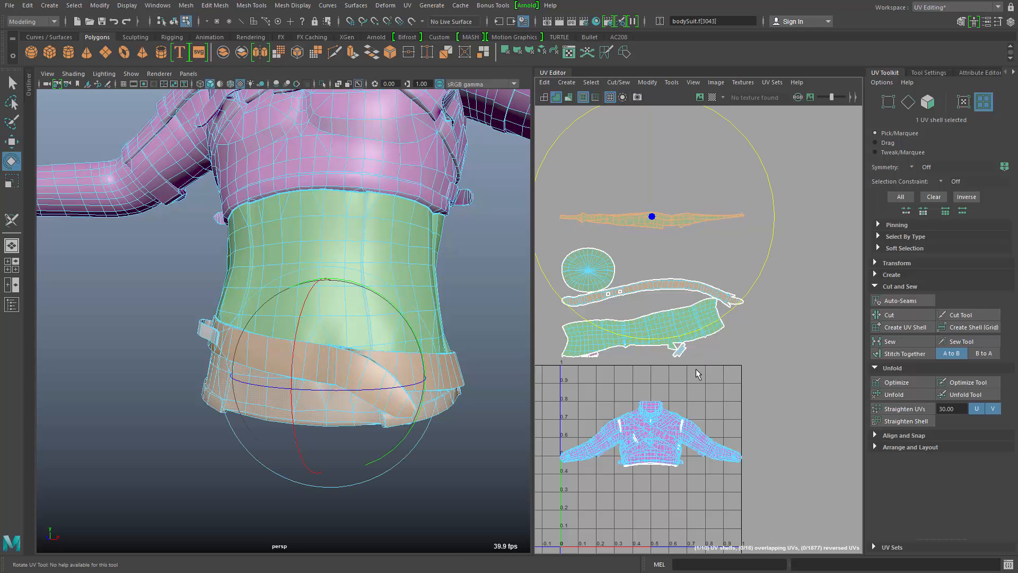
Rotate the midriff UV shell level and move it above the lower hem's shell
{"action": "left_click", "coordinate": [695, 342]}
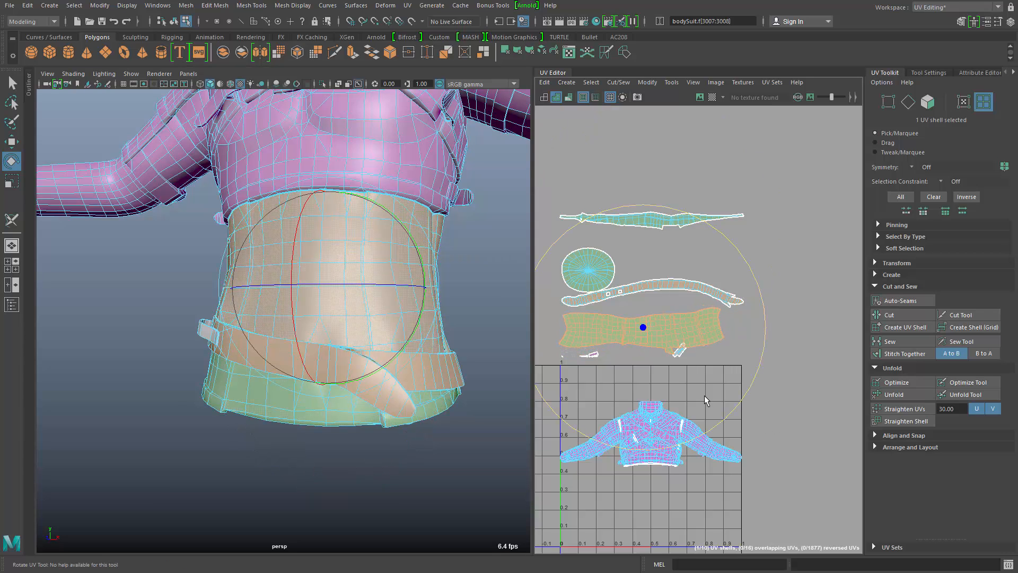
{"action": "key", "text": "w"}
{"action": "middle_click_drag", "start_coordinate": [631, 434], "coordinate": [654, 288]}
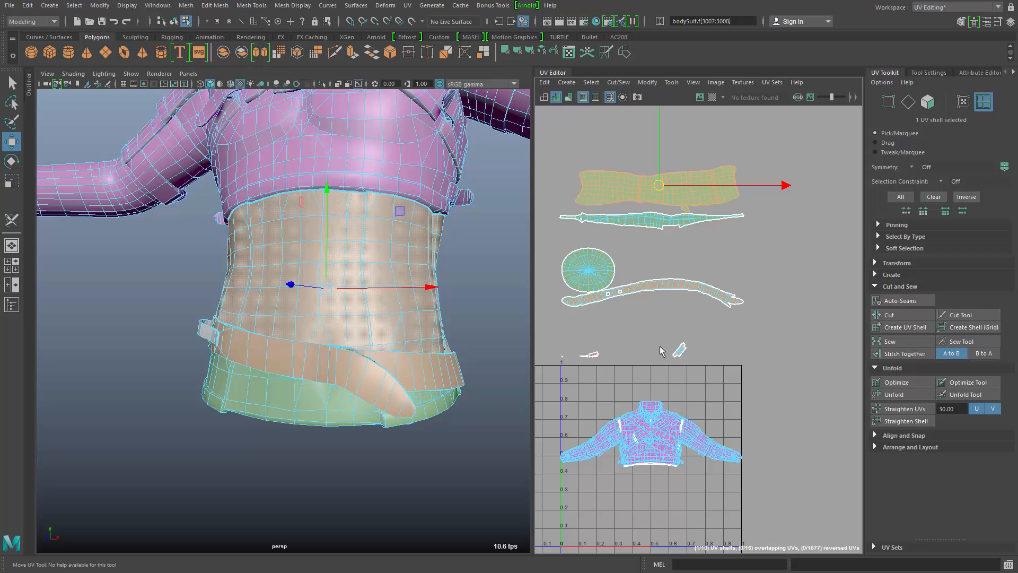
Rotate the belt loop's UV shell level beneath the belt's curved shell, and move the small remaining shells up below the lower hem's shell
{"action": "left_click", "coordinate": [679, 350]}
{"action": "key", "text": "e"}
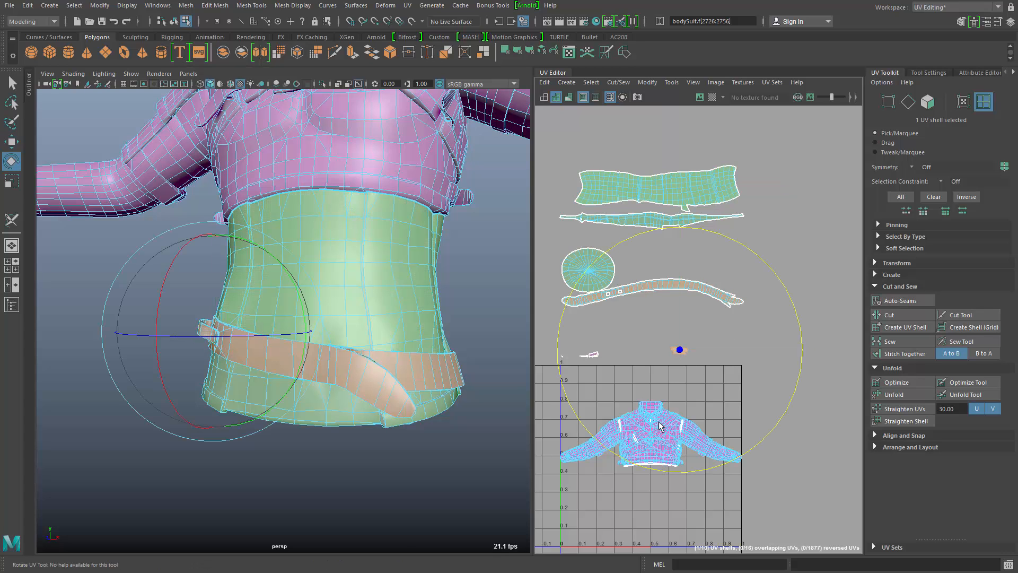
{"action": "key", "text": "w"}
{"action": "middle_click_drag", "start_coordinate": [659, 450], "coordinate": [667, 414]}
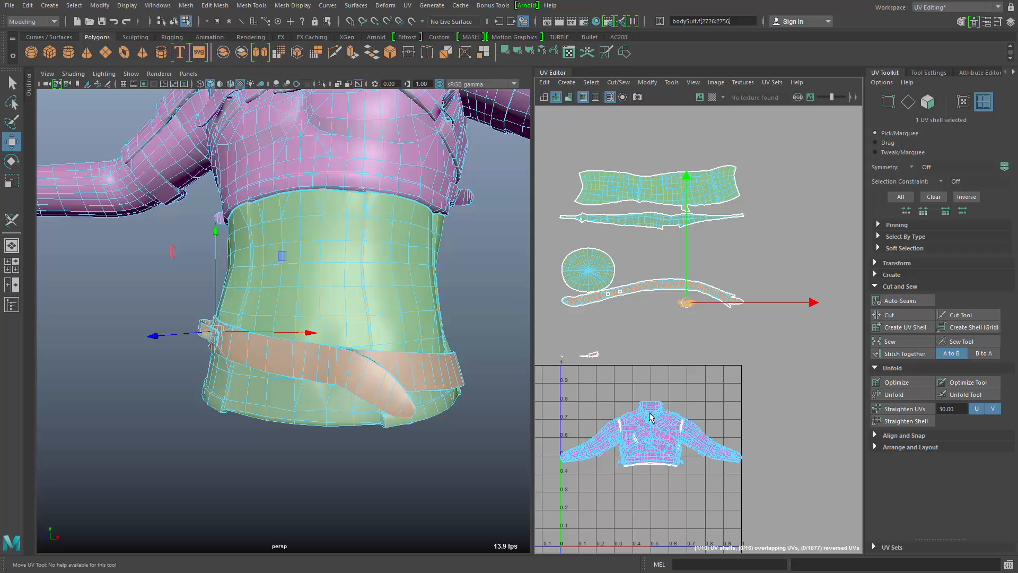
{"action": "left_click", "coordinate": [591, 354]}
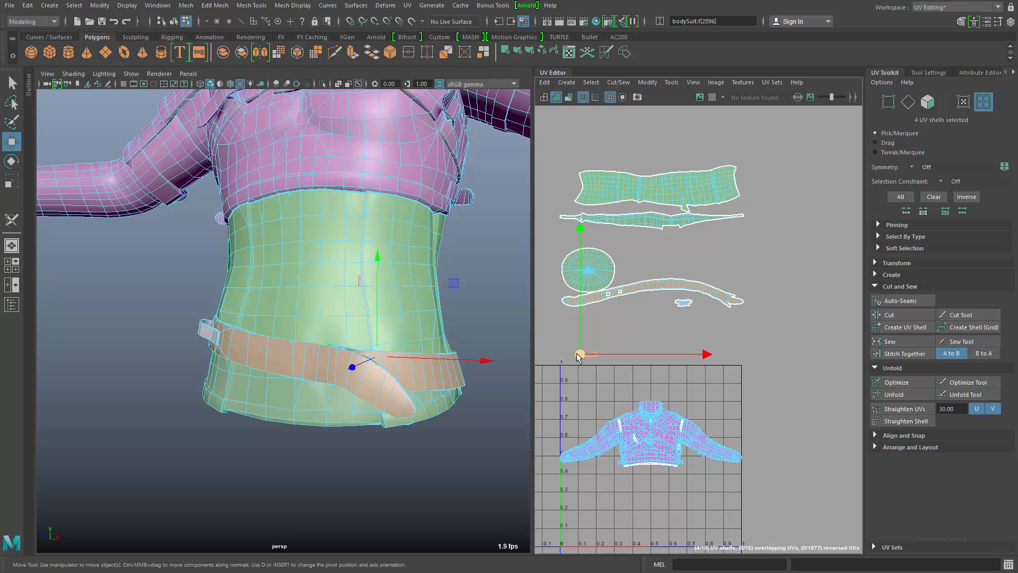
{"action": "left_click_drag", "start_coordinate": [590, 354], "coordinate": [684, 244]}
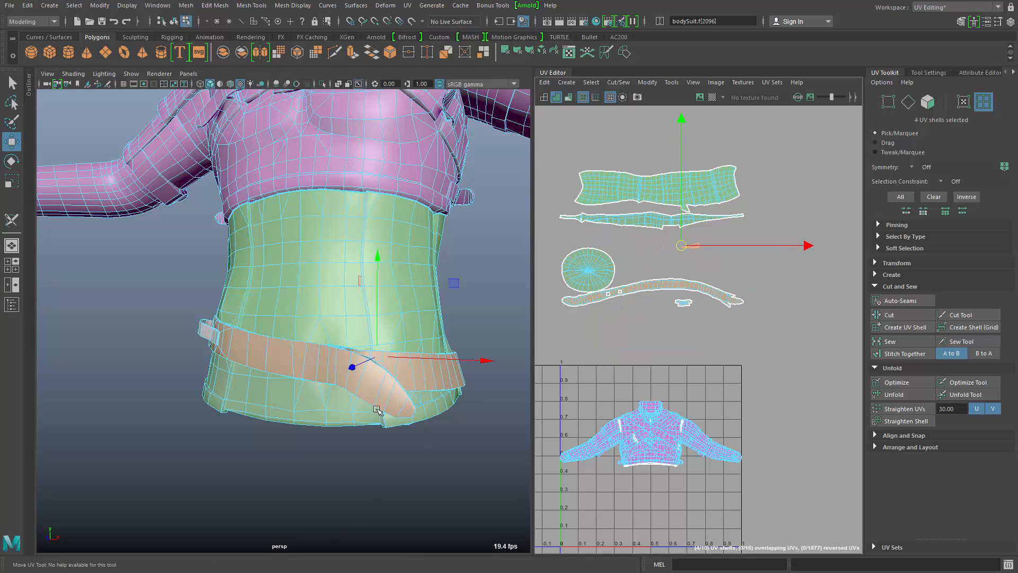
Switch to face selection on the bodySuit and turn on symmetry along the object X axis
{"action": "right_click_drag", "start_coordinate": [373, 407], "coordinate": [205, 415], "text": "alt"}
{"action": "middle_click_drag", "start_coordinate": [267, 349], "coordinate": [261, 375], "text": "alt"}
{"action": "left_click_drag", "start_coordinate": [261, 375], "coordinate": [293, 384], "text": "alt"}
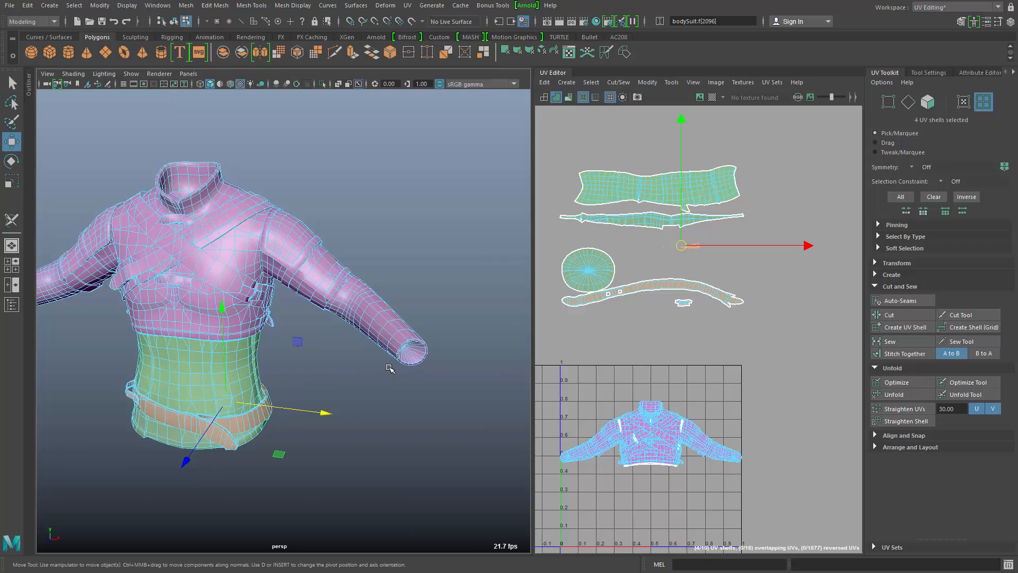
{"action": "left_click_drag", "start_coordinate": [205, 317], "coordinate": [322, 310], "text": "alt"}
{"action": "key", "text": "F11"}
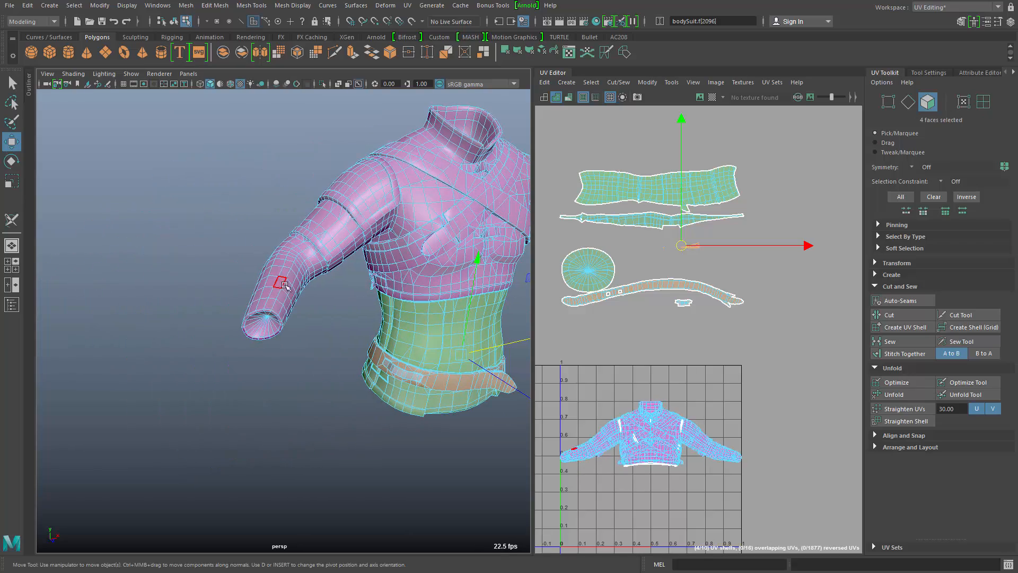
{"action": "left_click_drag", "start_coordinate": [276, 274], "coordinate": [281, 189]}
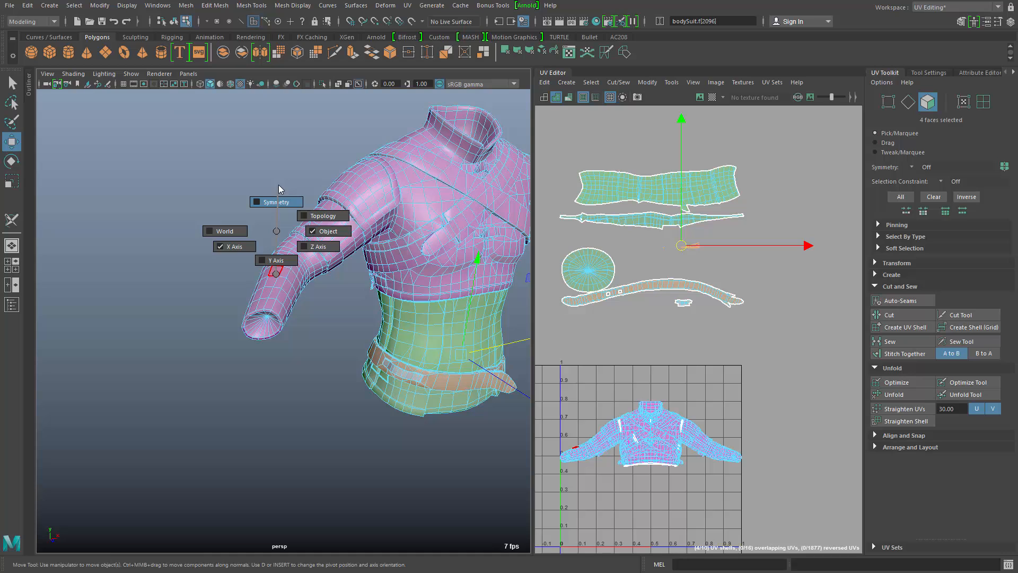
{"action": "left_click_drag", "start_coordinate": [277, 184], "coordinate": [281, 202]}
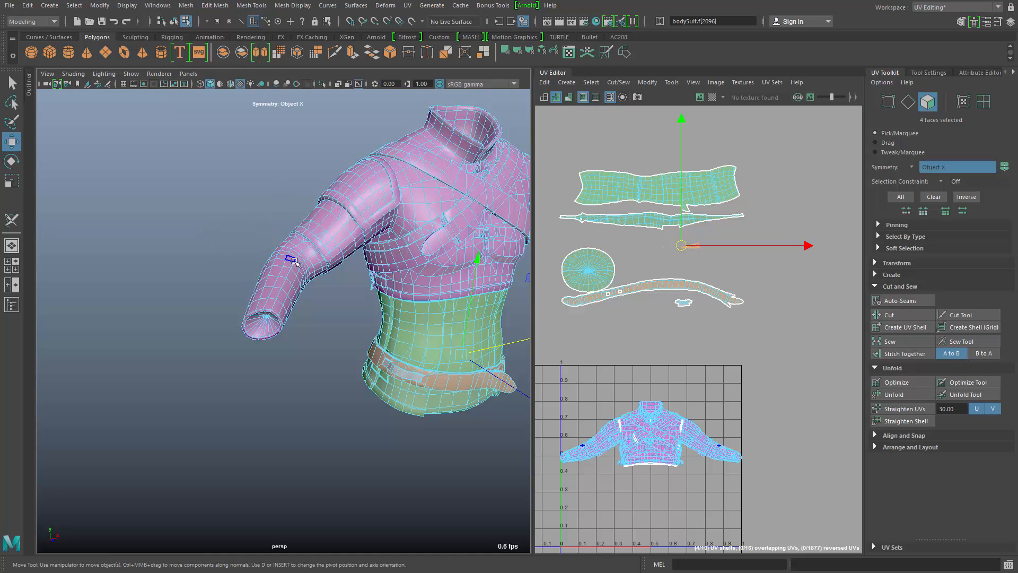
Select the full ring of faces around the forearm sleeve, mirrored on both arms
{"action": "left_click_drag", "start_coordinate": [294, 261], "coordinate": [245, 252], "text": "alt"}
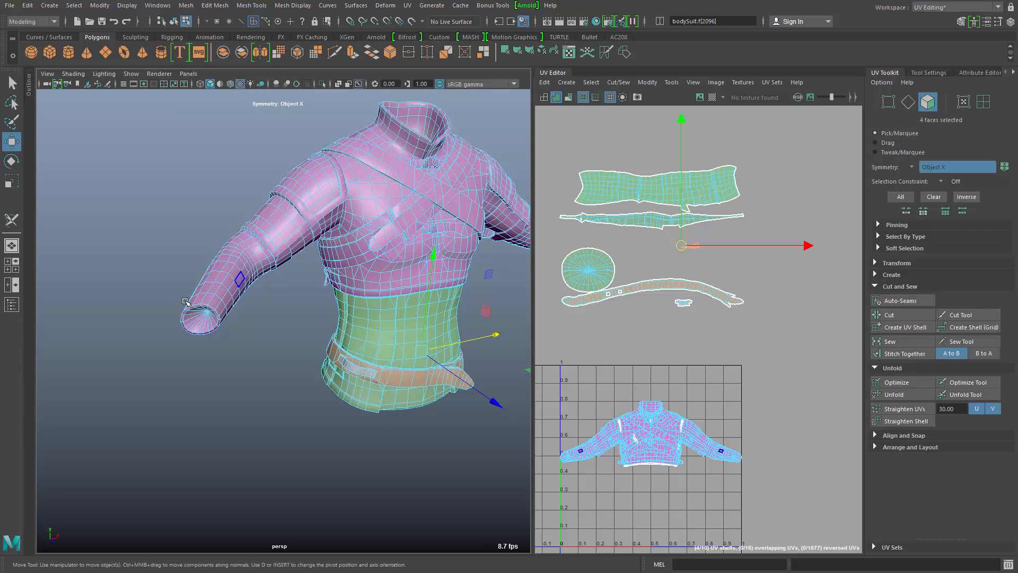
{"action": "right_click_drag", "start_coordinate": [185, 301], "coordinate": [347, 285], "text": "alt"}
{"action": "middle_click_drag", "start_coordinate": [262, 278], "coordinate": [320, 300], "text": "alt"}
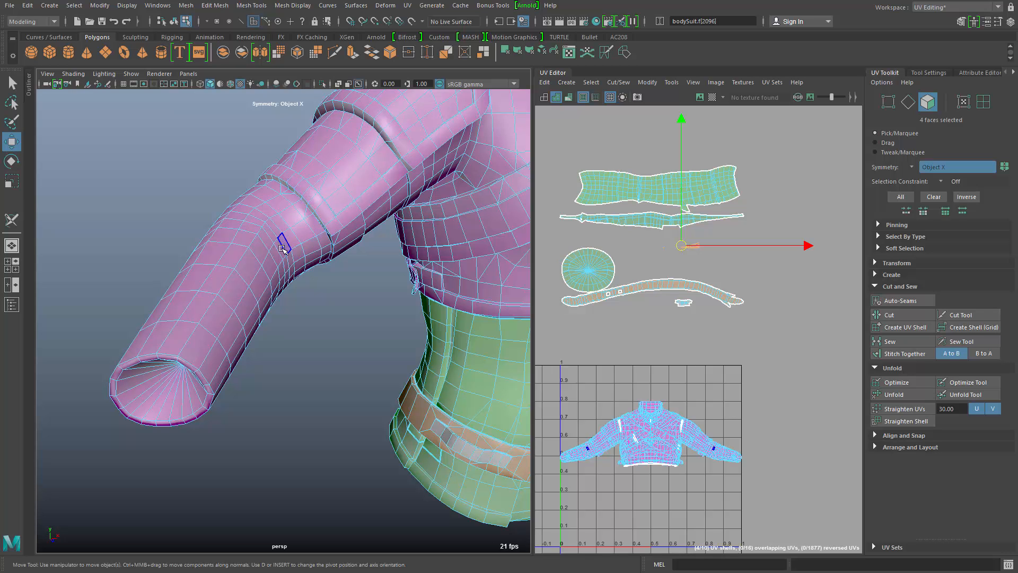
{"action": "left_click_drag", "start_coordinate": [271, 281], "coordinate": [228, 286], "text": "alt"}
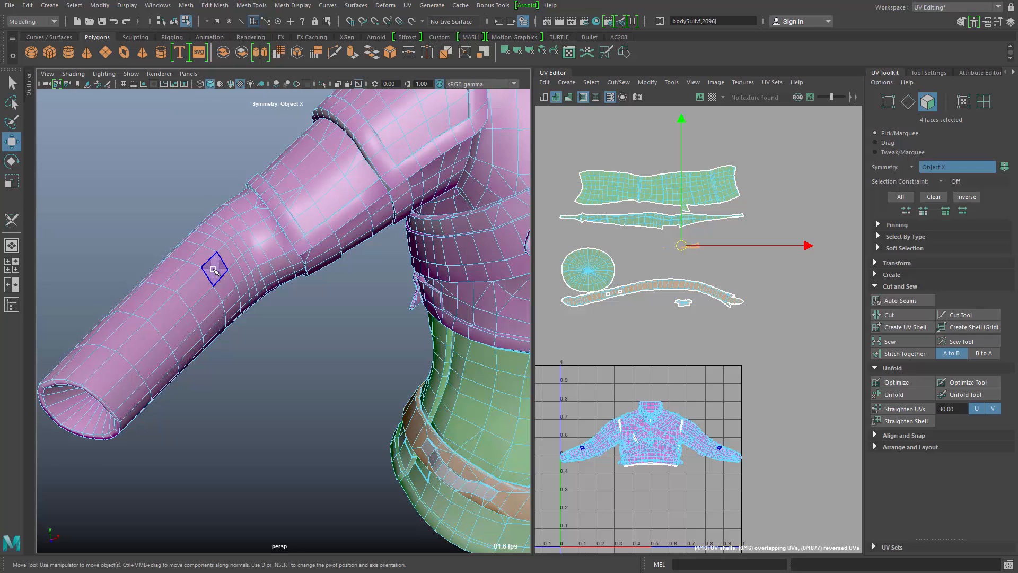
{"action": "left_click", "coordinate": [215, 270]}
{"action": "double_click", "coordinate": [228, 286], "text": "shift"}
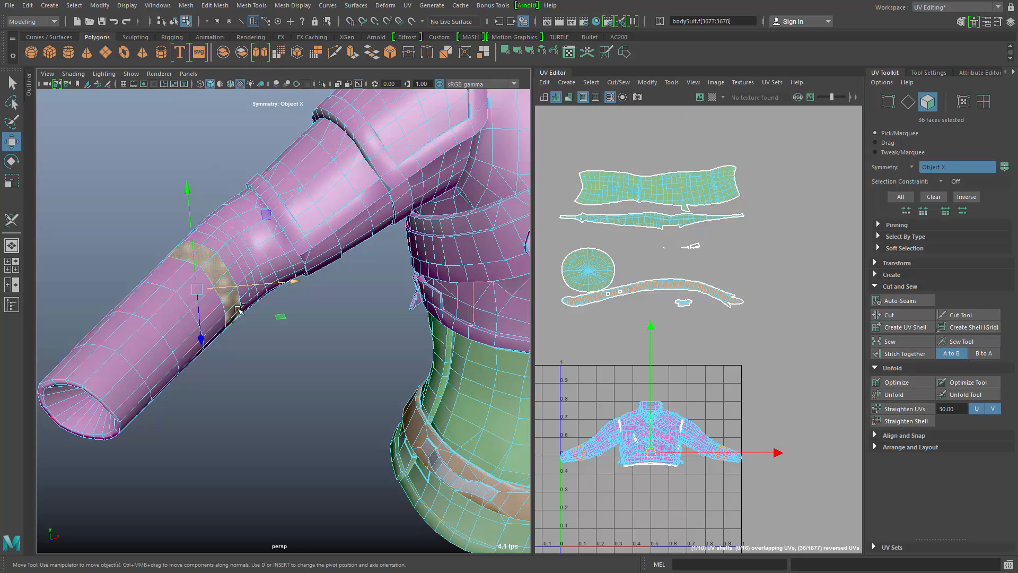
{"action": "key", "text": "q"}
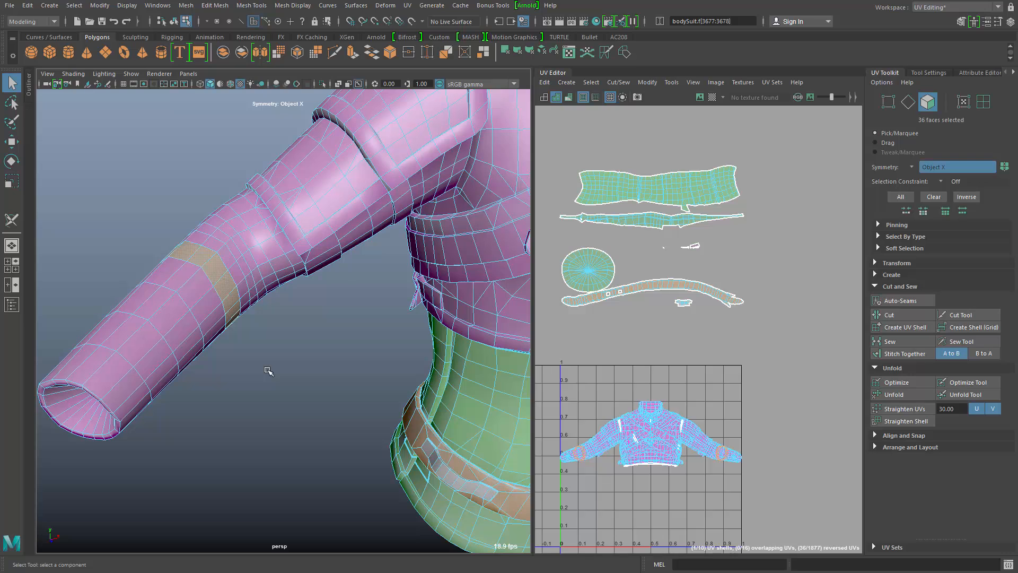
Grow the selection over both forearm sleeves up to the upper sleeve's edge, including the cuff openings, and create UV shells from it
{"action": "key", "text": "greater"}
{"action": "key", "text": "greater"}
{"action": "key", "text": "greater"}
{"action": "key", "text": "greater"}
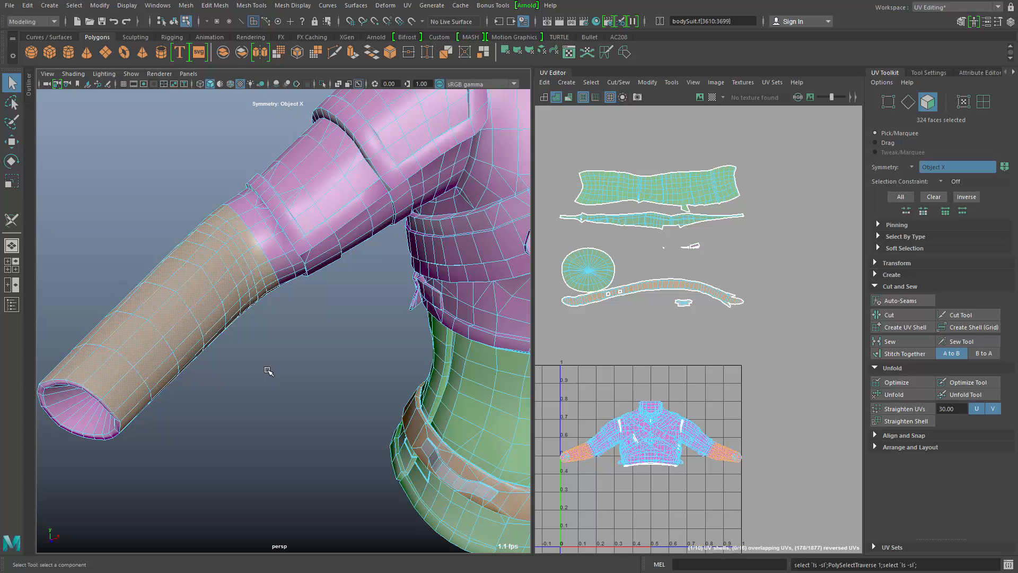
{"action": "key", "text": "greater"}
{"action": "key", "text": "greater"}
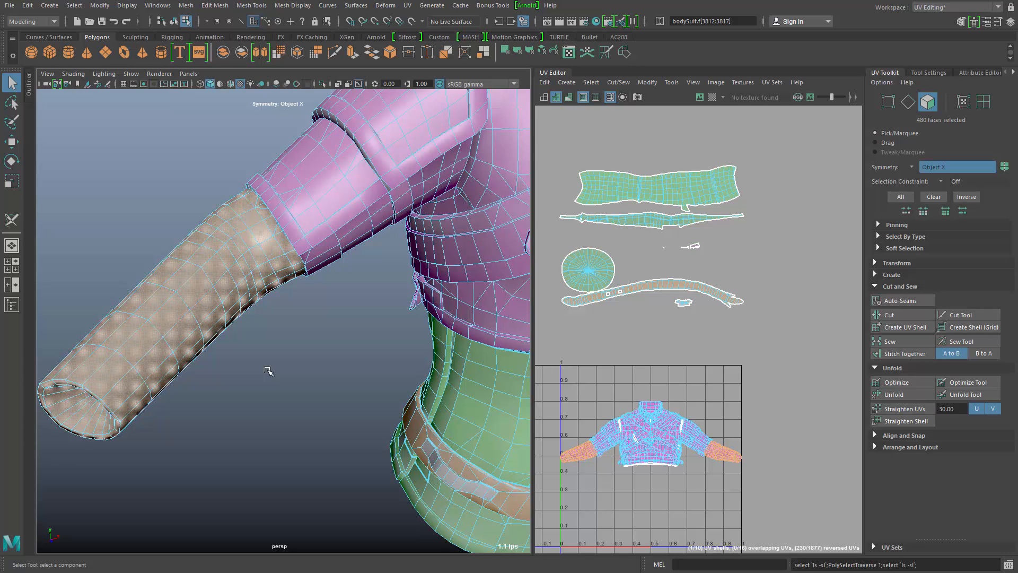
{"action": "left_click_drag", "start_coordinate": [192, 391], "coordinate": [235, 364], "text": "alt"}
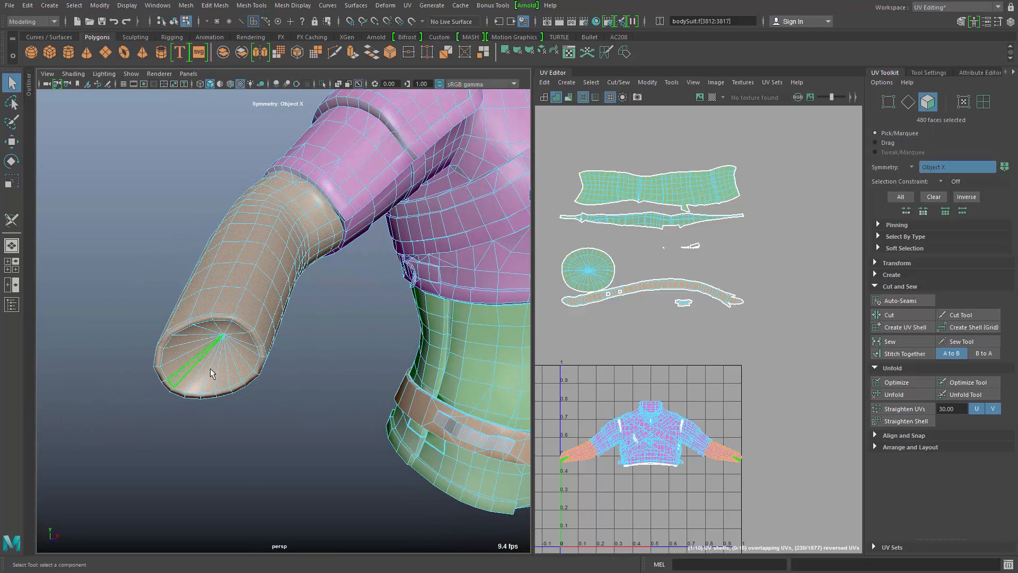
{"action": "left_click_drag", "start_coordinate": [280, 426], "coordinate": [267, 428], "text": "alt"}
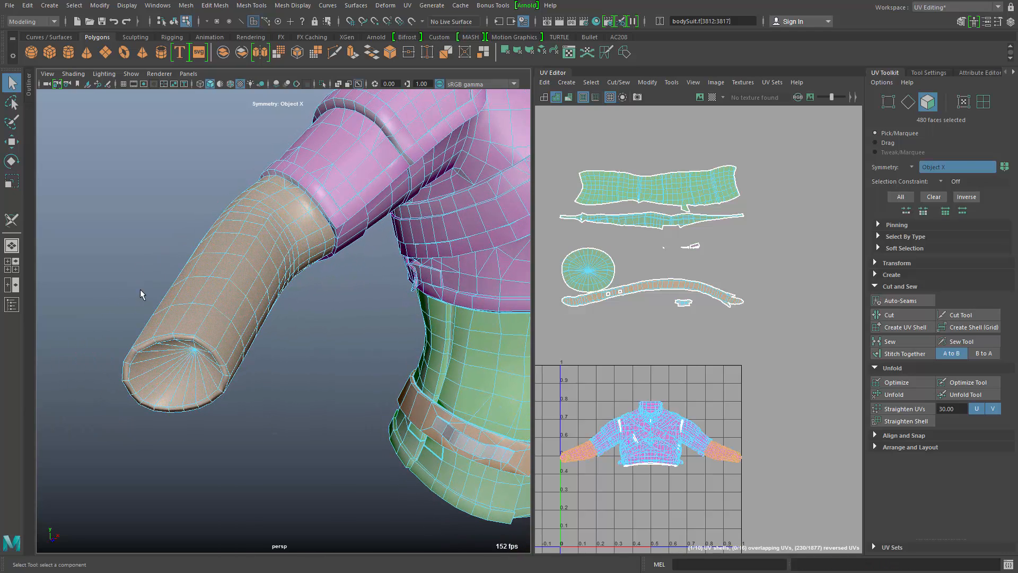
{"action": "left_click_drag", "start_coordinate": [98, 254], "coordinate": [241, 440], "text": "ctrl+shift"}
{"action": "right_click_drag", "start_coordinate": [305, 461], "coordinate": [247, 439], "text": "alt"}
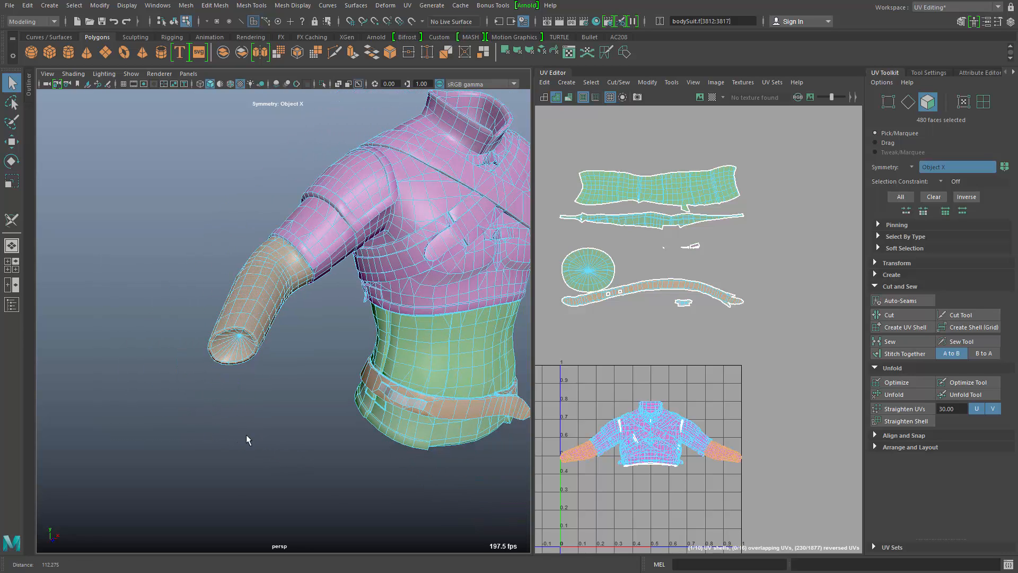
{"action": "right_click_drag", "start_coordinate": [650, 322], "coordinate": [716, 354], "text": "shift"}
Select all the triangular faces capping the inside of the cuff openings and create separate UV shells from them
{"action": "left_click_drag", "start_coordinate": [268, 424], "coordinate": [255, 420], "text": "alt"}
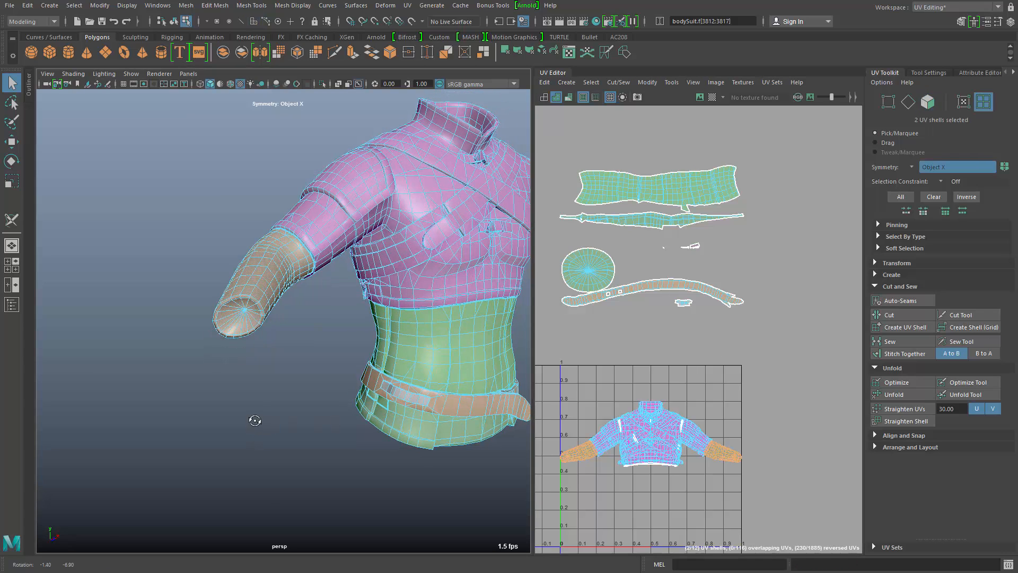
{"action": "right_click_drag", "start_coordinate": [281, 404], "coordinate": [374, 366], "text": "alt"}
{"action": "left_click_drag", "start_coordinate": [262, 334], "coordinate": [281, 339], "text": "alt"}
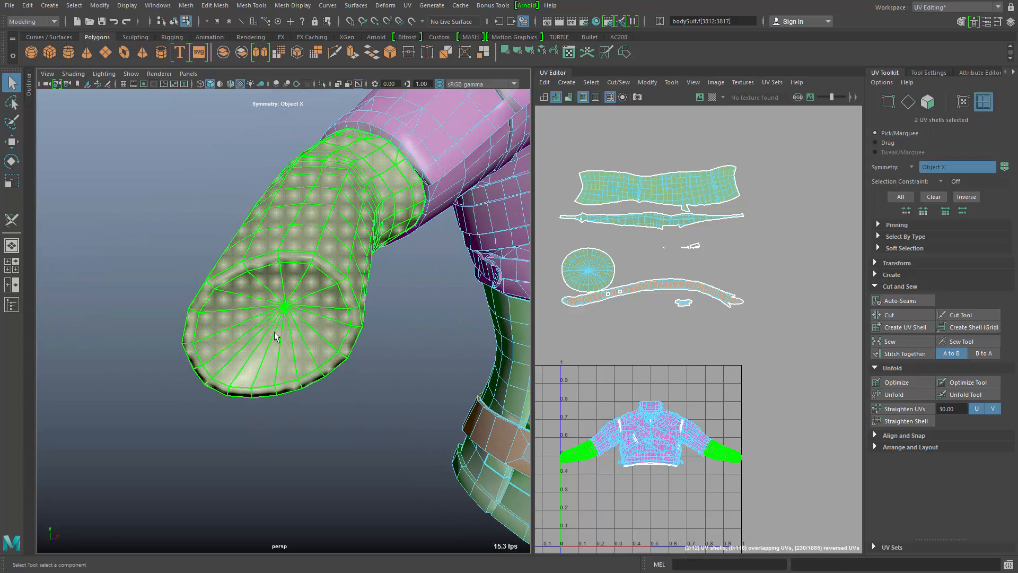
{"action": "key", "text": "F11"}
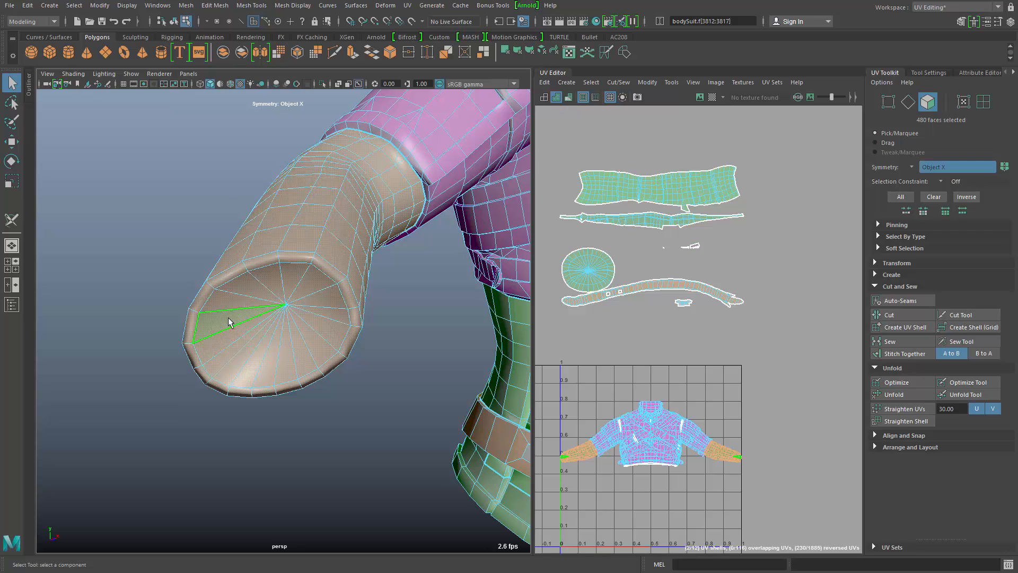
{"action": "left_click", "coordinate": [229, 322]}
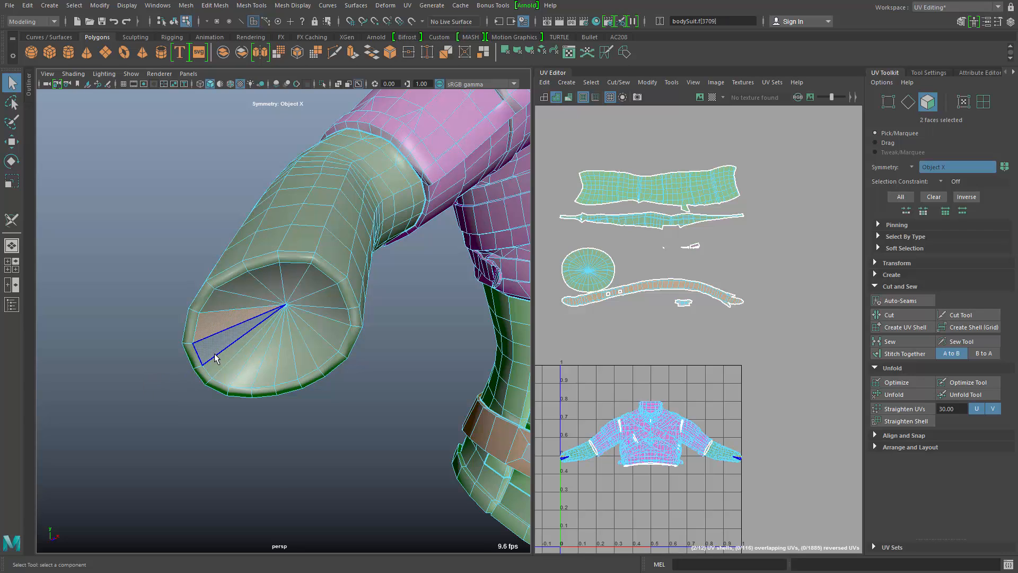
{"action": "key", "text": "Tab"}
{"action": "mouse_move", "coordinate": [218, 346]}
{"action": "left_mouse_down", "text": "shift"}
{"action": "mouse_move", "coordinate": [293, 349]}
{"action": "mouse_move", "coordinate": [295, 289]}
{"action": "mouse_move", "coordinate": [233, 297]}
{"action": "mouse_move", "coordinate": [274, 344]}
{"action": "left_mouse_up", "text": "shift"}
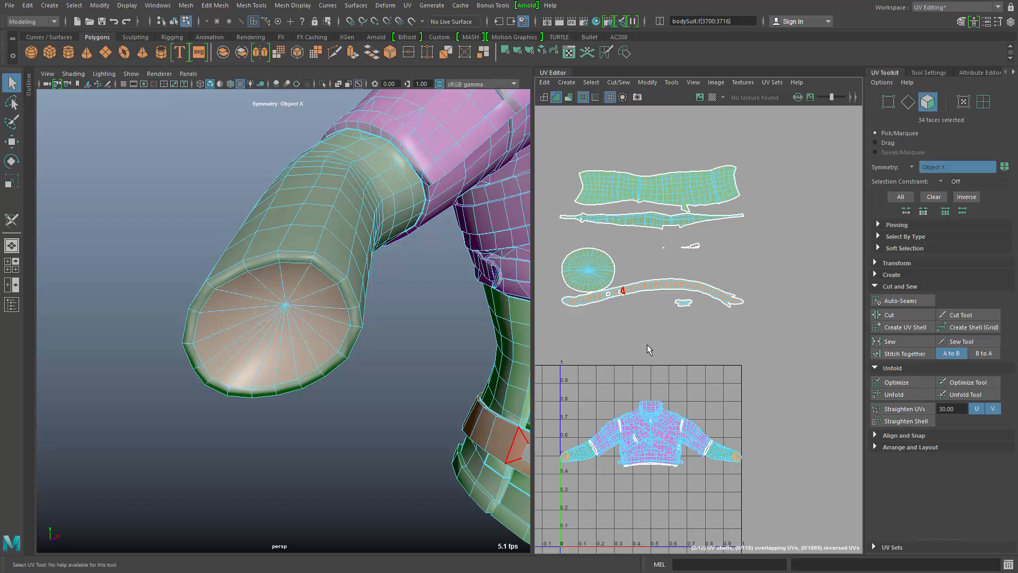
{"action": "right_click_drag", "start_coordinate": [664, 363], "coordinate": [695, 386], "text": "shift"}
Select the lengthwise edge line along the forearm sleeve's underside, from cuff to upper sleeve, and cut it as a UV seam
{"action": "right_click_drag", "start_coordinate": [419, 384], "coordinate": [369, 371], "text": "alt"}
{"action": "left_click_drag", "start_coordinate": [368, 371], "coordinate": [286, 326], "text": "alt"}
{"action": "middle_click_drag", "start_coordinate": [284, 289], "coordinate": [350, 325], "text": "alt"}
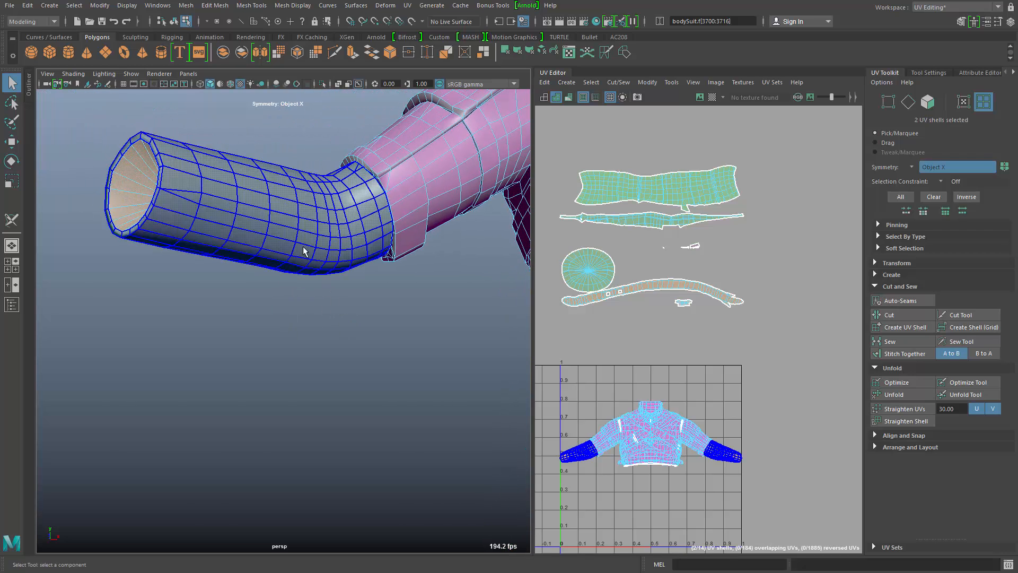
{"action": "right_click_drag", "start_coordinate": [304, 261], "coordinate": [317, 208]}
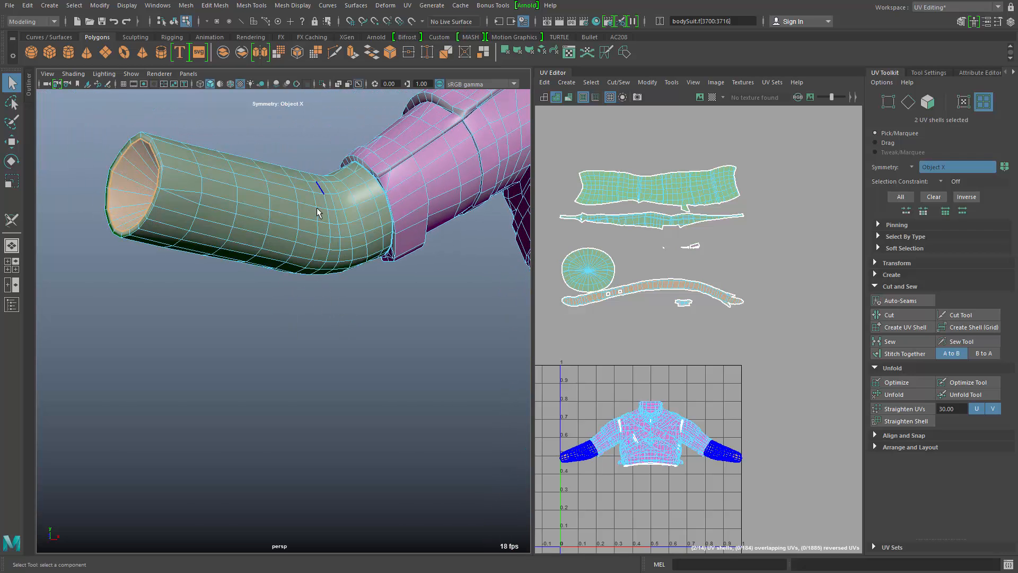
{"action": "left_click", "coordinate": [164, 224]}
{"action": "left_click_drag", "start_coordinate": [307, 314], "coordinate": [317, 319], "text": "alt"}
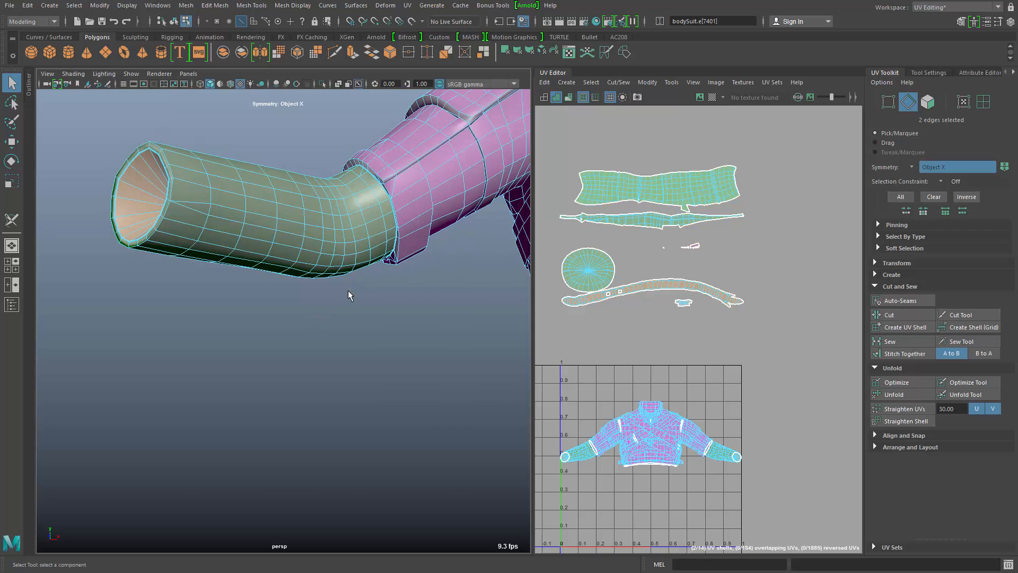
{"action": "double_click", "coordinate": [389, 256]}
{"action": "left_click_drag", "start_coordinate": [323, 337], "coordinate": [289, 325], "text": "alt"}
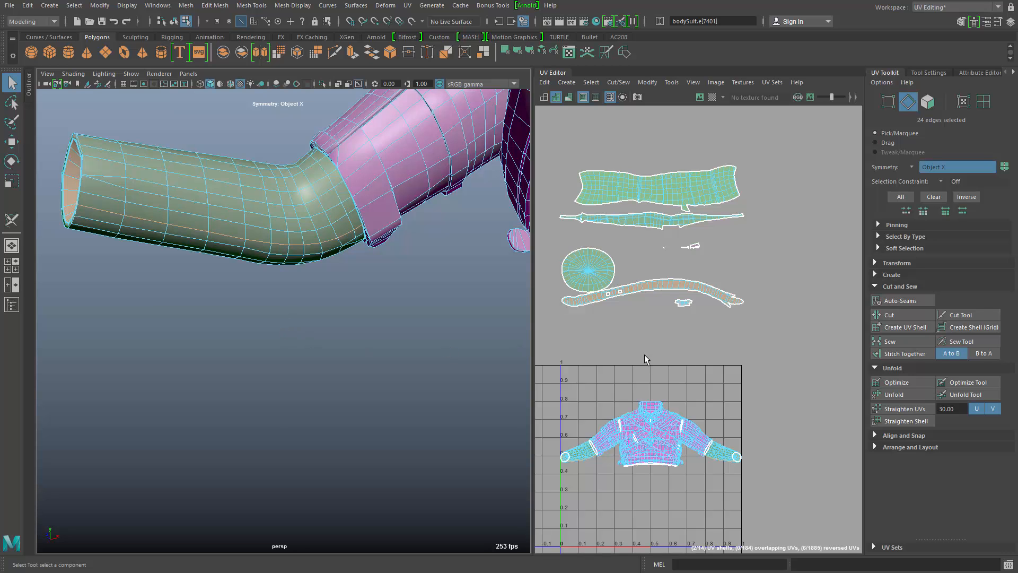
{"action": "key", "text": "shift+x"}
Activate the 3D Cut and Sew UV Tool for the shoulder and upper sleeve area
{"action": "right_click_drag", "start_coordinate": [365, 371], "coordinate": [72, 396], "text": "alt"}
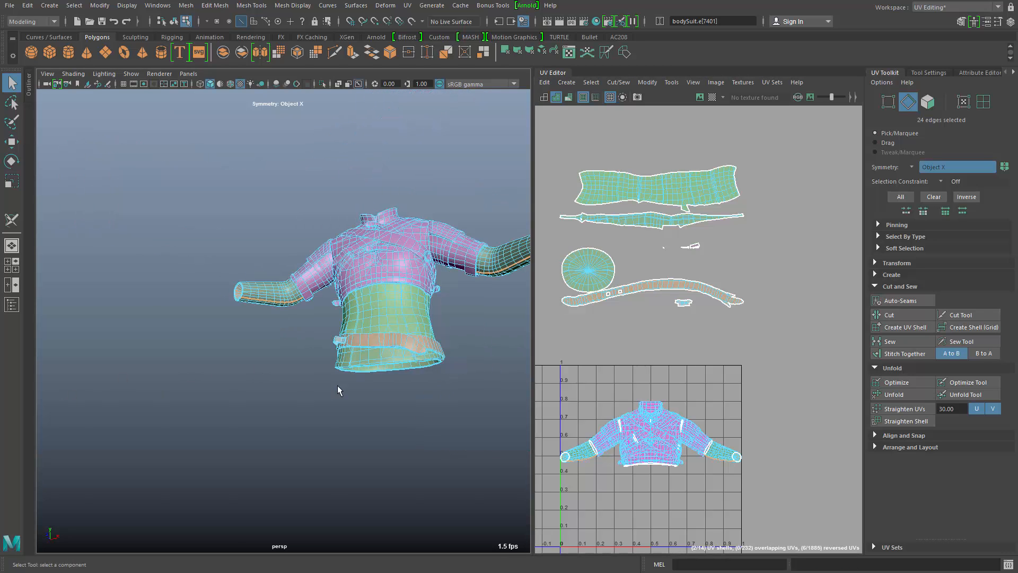
{"action": "middle_click_drag", "start_coordinate": [339, 389], "coordinate": [305, 364], "text": "alt"}
{"action": "left_click_drag", "start_coordinate": [304, 364], "coordinate": [200, 416], "text": "alt"}
{"action": "right_click_drag", "start_coordinate": [200, 416], "coordinate": [373, 392], "text": "alt"}
{"action": "left_click_drag", "start_coordinate": [373, 393], "coordinate": [348, 407], "text": "alt"}
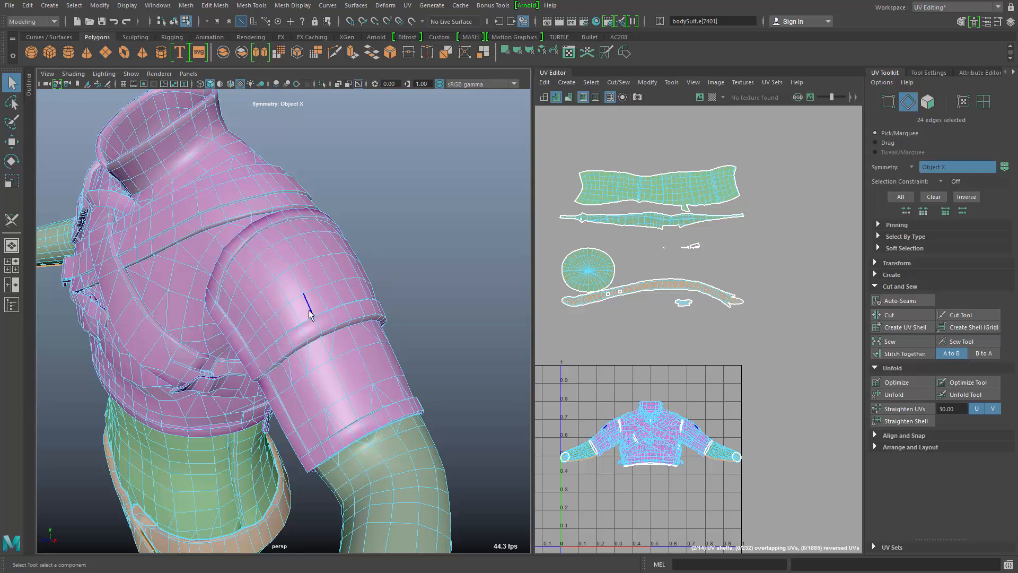
{"action": "left_click_drag", "start_coordinate": [360, 373], "coordinate": [343, 356], "text": "alt"}
{"action": "middle_click_drag", "start_coordinate": [343, 355], "coordinate": [303, 345], "text": "alt"}
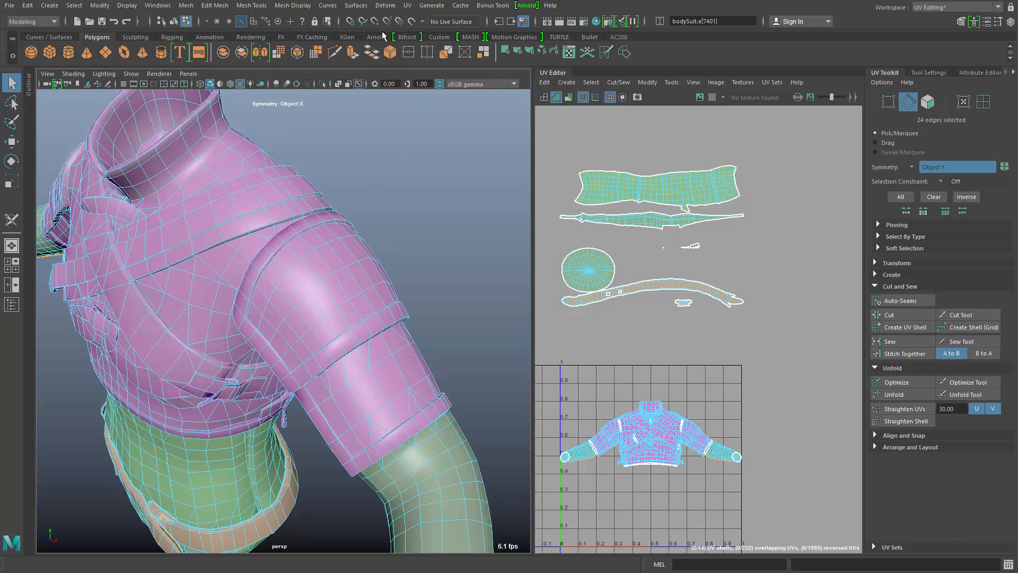
{"action": "left_click", "coordinate": [407, 5]}
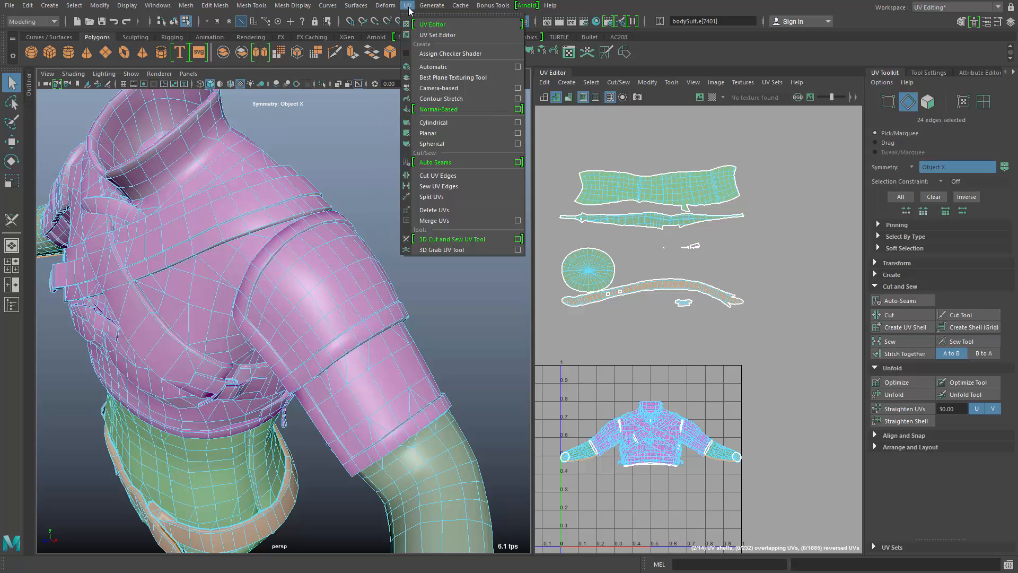
{"action": "left_click", "coordinate": [490, 240]}
{"action": "scroll", "coordinate": [318, 344], "scroll_direction": "up", "scroll_amount": 5}
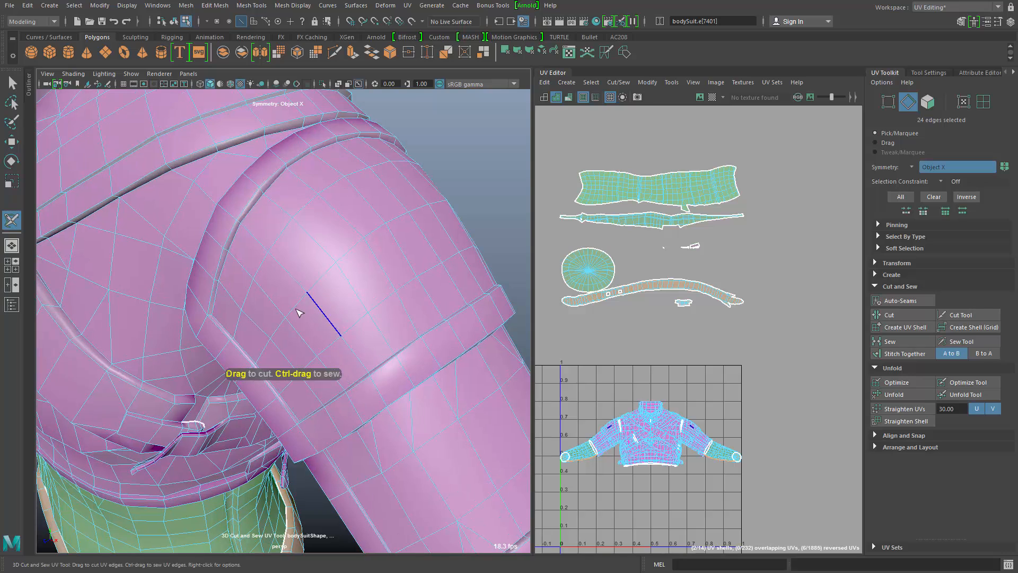
Try cutting UV edges freehand across the shoulder section of the sleeve, and undo the cuts
{"action": "left_click", "coordinate": [318, 285]}
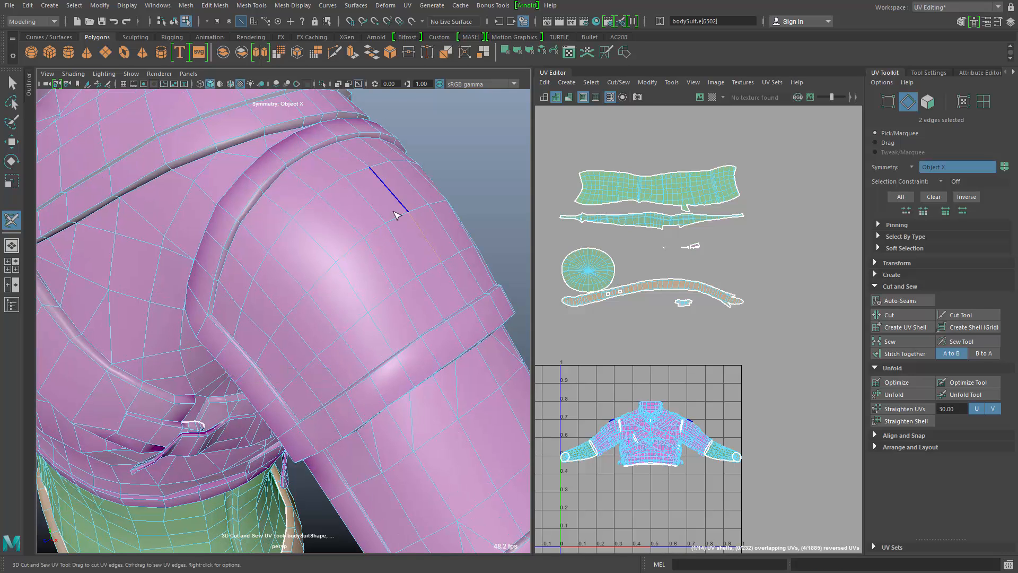
{"action": "mouse_move", "coordinate": [393, 211]}
{"action": "left_mouse_down"}
{"action": "mouse_move", "coordinate": [384, 232]}
{"action": "mouse_move", "coordinate": [319, 271]}
{"action": "mouse_move", "coordinate": [281, 327]}
{"action": "mouse_move", "coordinate": [411, 297]}
{"action": "mouse_move", "coordinate": [345, 234]}
{"action": "left_mouse_up"}
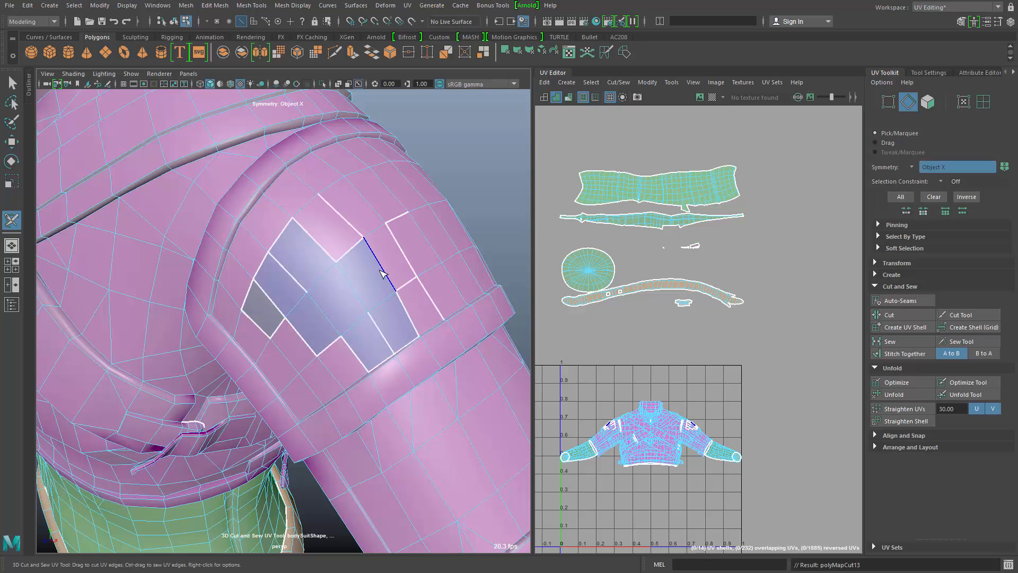
{"action": "key", "text": "ctrl+z"}
{"action": "left_click_drag", "start_coordinate": [366, 334], "coordinate": [284, 267], "text": "alt"}
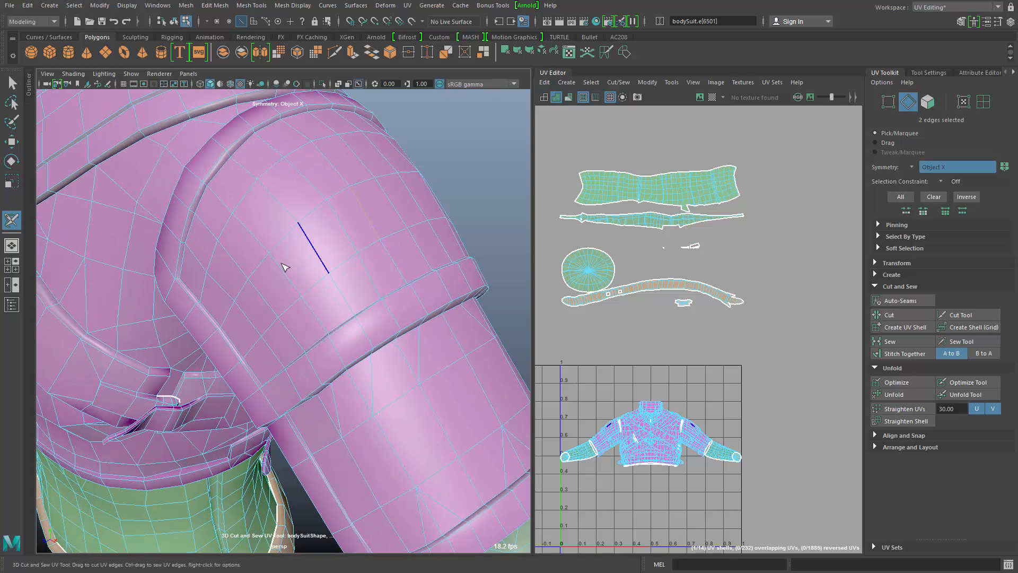
{"action": "left_click", "coordinate": [256, 270]}
{"action": "left_click", "coordinate": [366, 183], "text": "shift"}
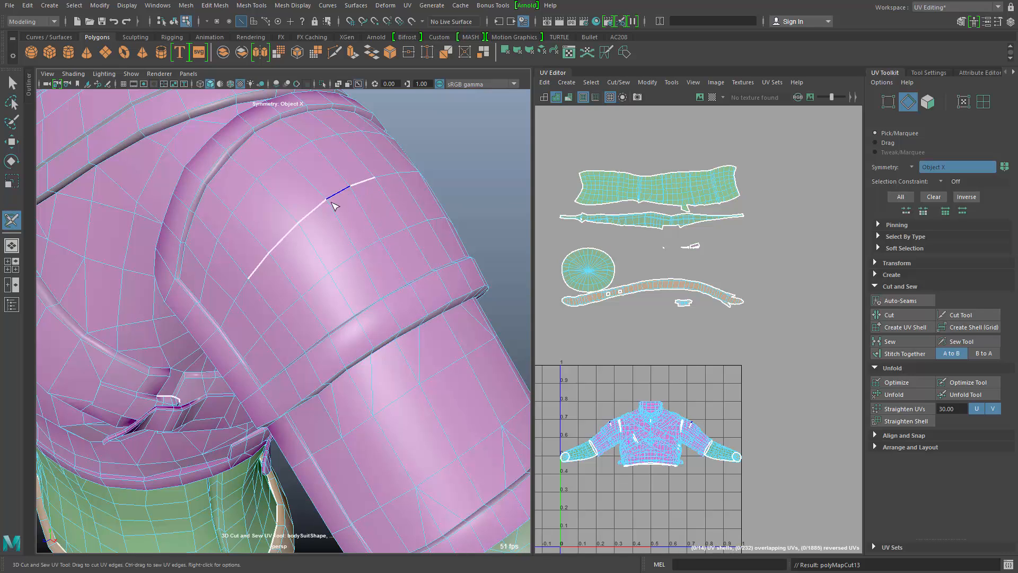
{"action": "key", "text": "ctrl+z"}
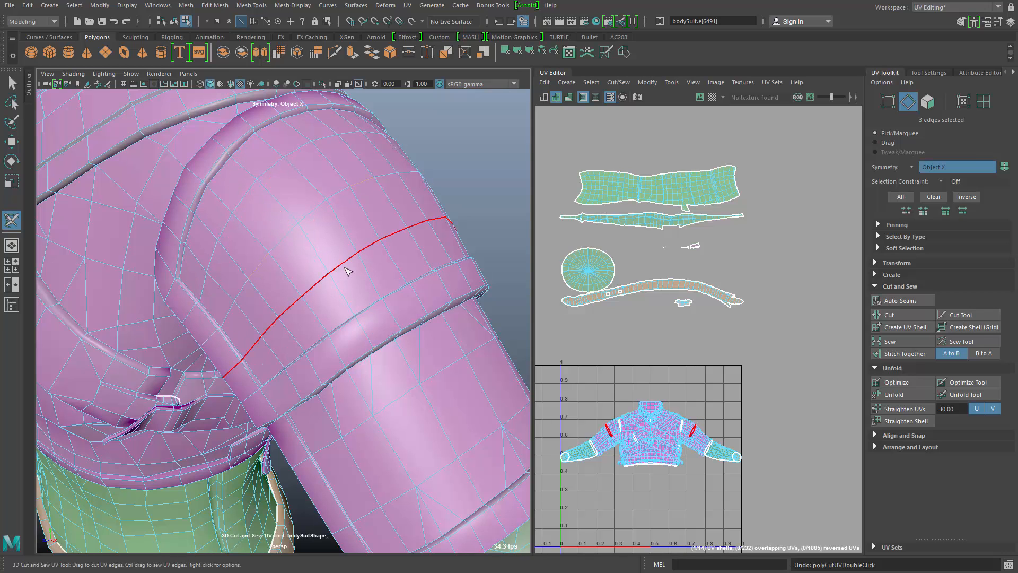
Cut UV seams around the upper-arm panel along its shoulder edge, lower edge and both lengthwise sides to separate it
{"action": "left_click_drag", "start_coordinate": [419, 275], "coordinate": [288, 318], "text": "alt"}
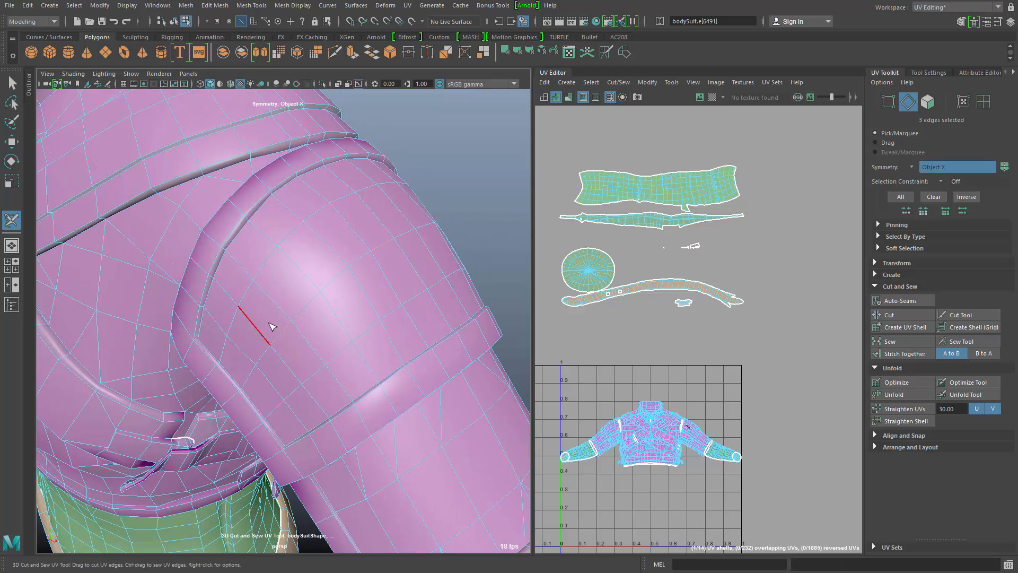
{"action": "double_click", "coordinate": [221, 276]}
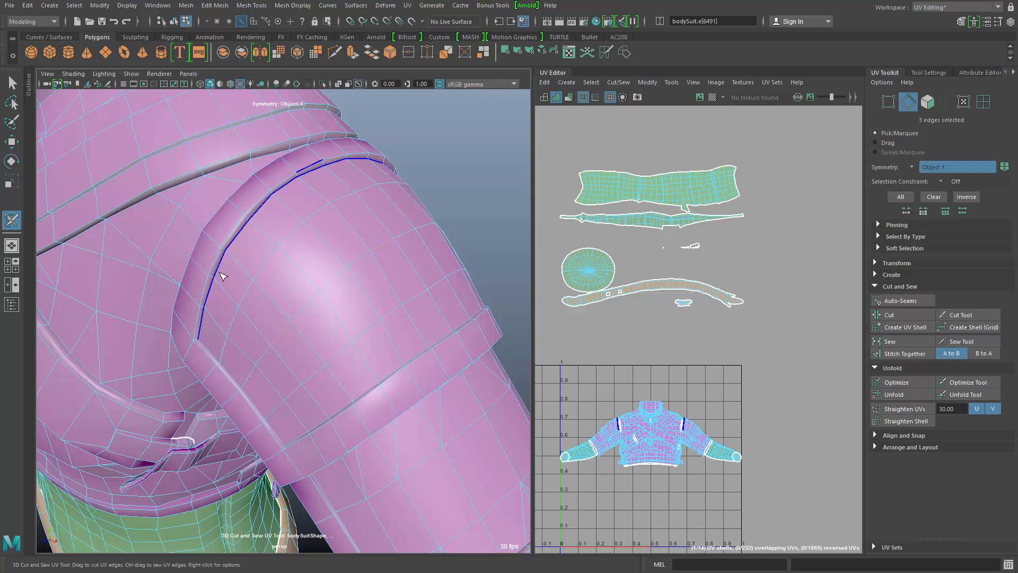
{"action": "left_click", "coordinate": [283, 186], "text": "shift"}
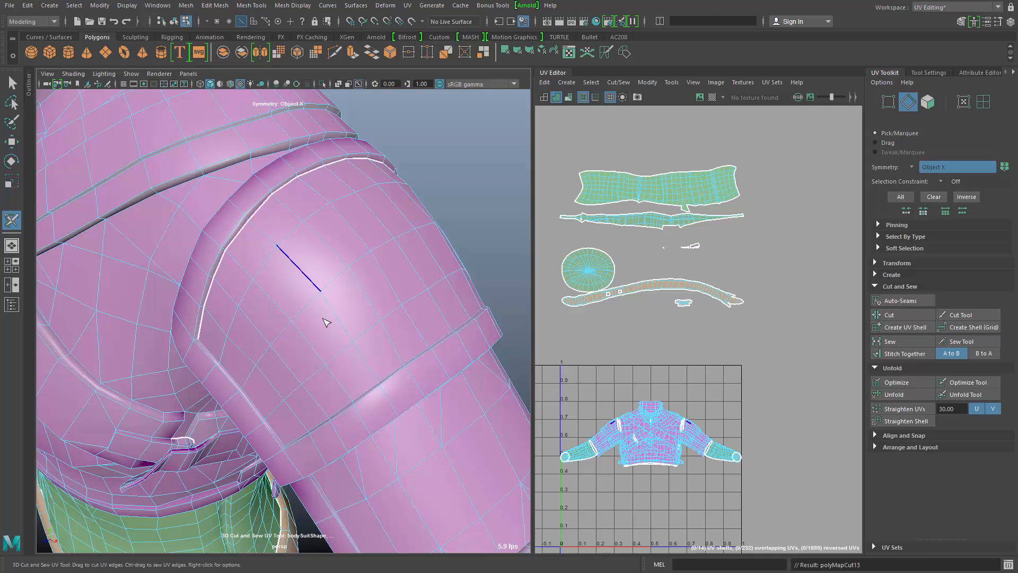
{"action": "left_click", "coordinate": [369, 389]}
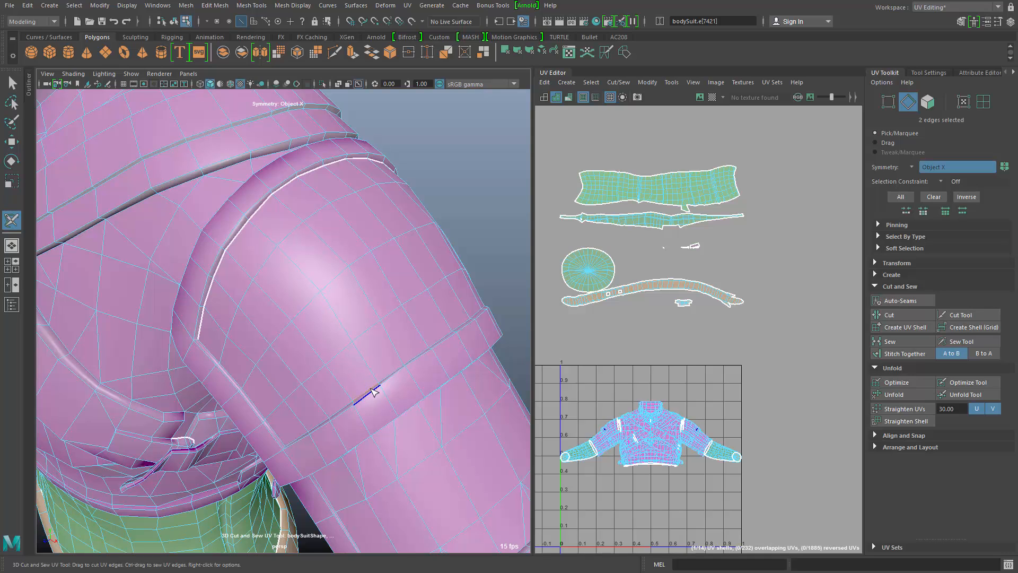
{"action": "double_click", "coordinate": [370, 388]}
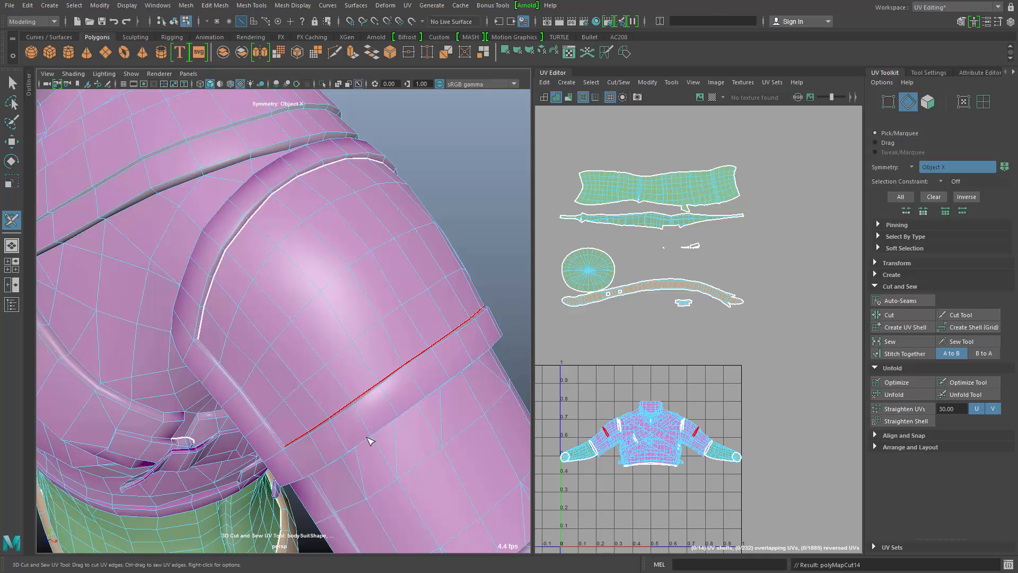
{"action": "left_click", "coordinate": [260, 411]}
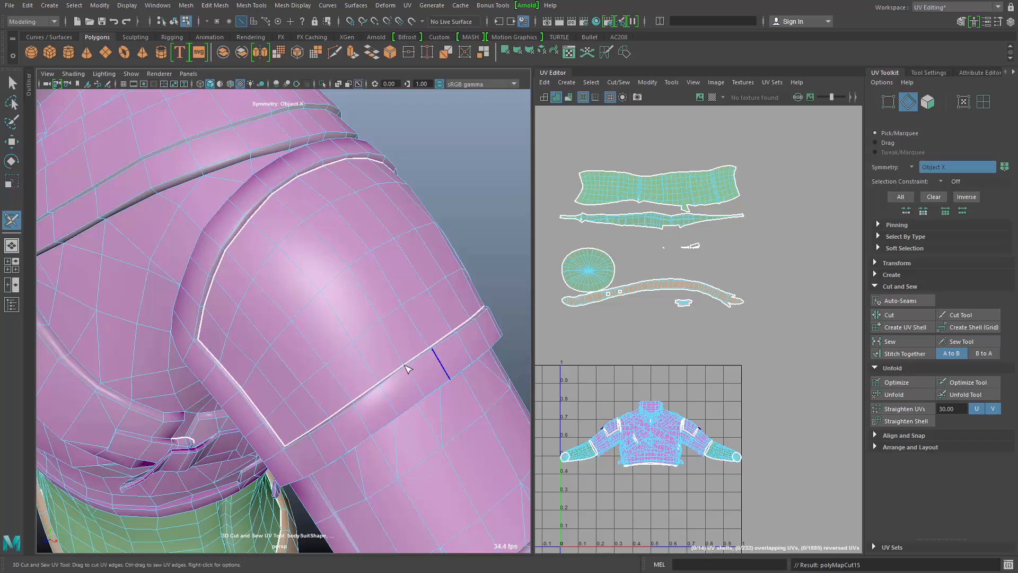
{"action": "left_click_drag", "start_coordinate": [415, 363], "coordinate": [205, 298], "text": "alt"}
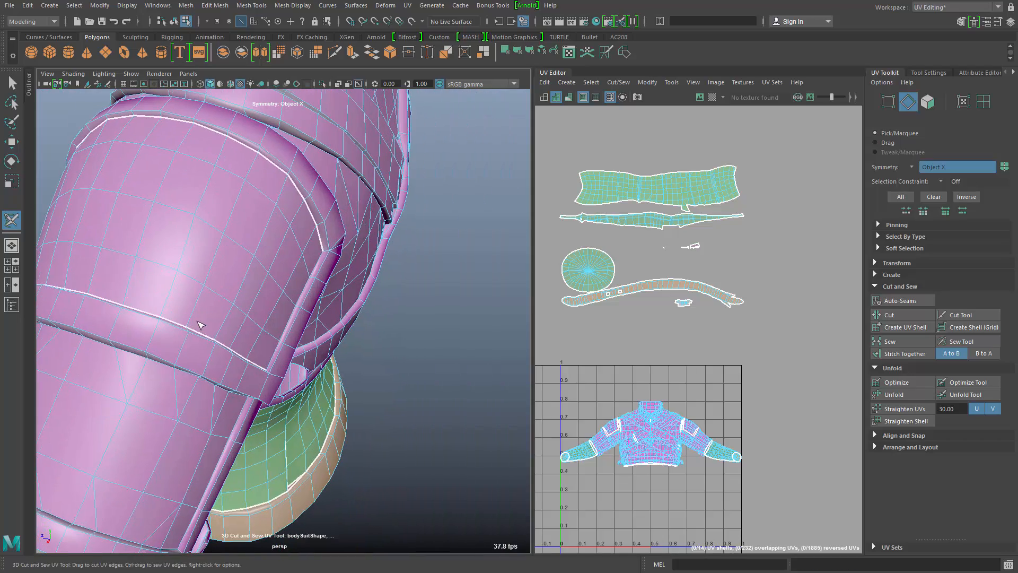
{"action": "left_click", "coordinate": [290, 320]}
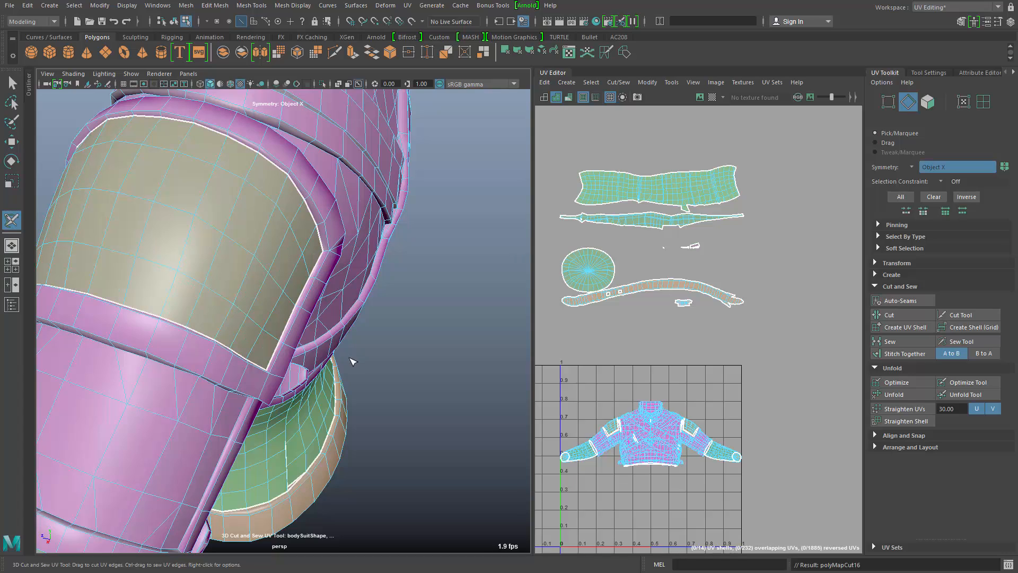
Examine the separated upper-arm panel and the remaining sleeve sections from the side and front of the suit
{"action": "right_click_drag", "start_coordinate": [412, 388], "coordinate": [317, 374], "text": "alt"}
{"action": "left_click_drag", "start_coordinate": [414, 341], "coordinate": [390, 329], "text": "alt"}
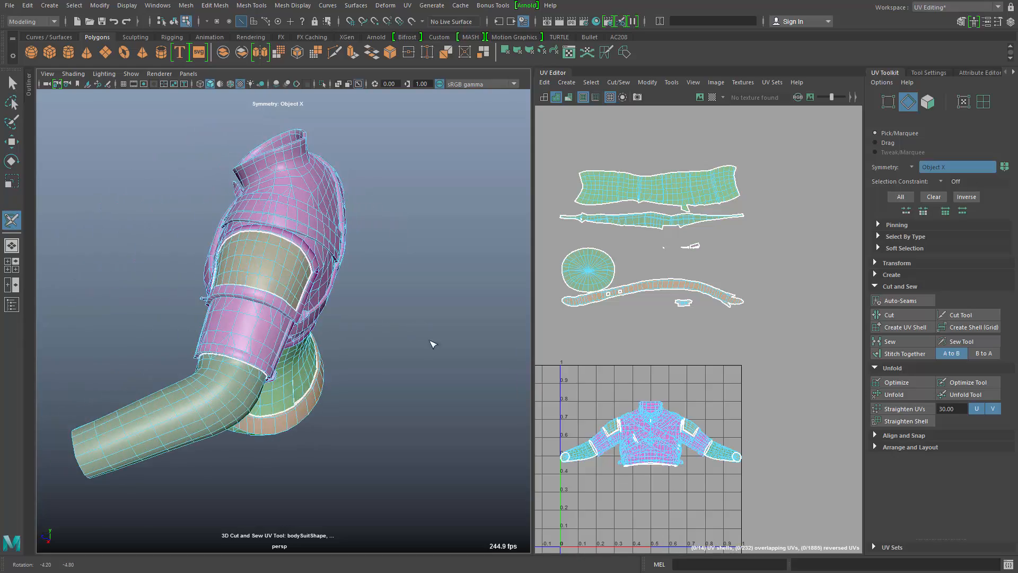
{"action": "middle_click_drag", "start_coordinate": [391, 329], "coordinate": [402, 300], "text": "alt"}
{"action": "right_click_drag", "start_coordinate": [277, 352], "coordinate": [373, 305], "text": "alt"}
{"action": "middle_click_drag", "start_coordinate": [342, 207], "coordinate": [295, 346], "text": "alt"}
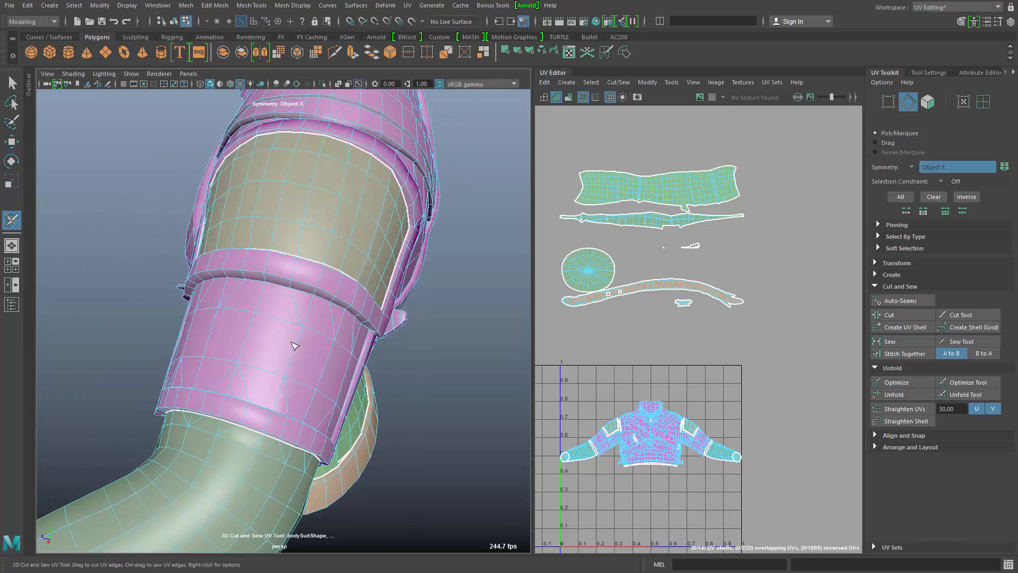
{"action": "left_click_drag", "start_coordinate": [289, 355], "coordinate": [494, 335], "text": "alt"}
{"action": "right_click_drag", "start_coordinate": [420, 278], "coordinate": [338, 258], "text": "alt"}
{"action": "left_click_drag", "start_coordinate": [338, 259], "coordinate": [305, 273], "text": "alt"}
{"action": "middle_click_drag", "start_coordinate": [305, 271], "coordinate": [204, 302], "text": "alt"}
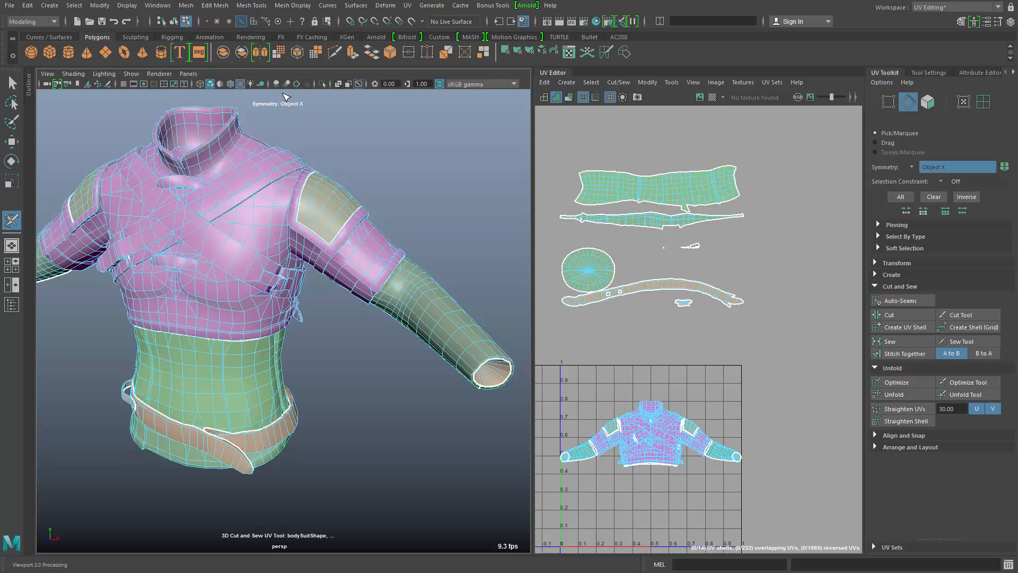
Cut UV seams along the upper edge and front side of the second sleeve panel, between the two raised bands
{"action": "left_click_drag", "start_coordinate": [386, 301], "coordinate": [294, 316], "text": "alt"}
{"action": "scroll", "coordinate": [351, 335], "scroll_direction": "up", "scroll_amount": 5}
{"action": "scroll", "coordinate": [294, 317], "scroll_direction": "up", "scroll_amount": 4}
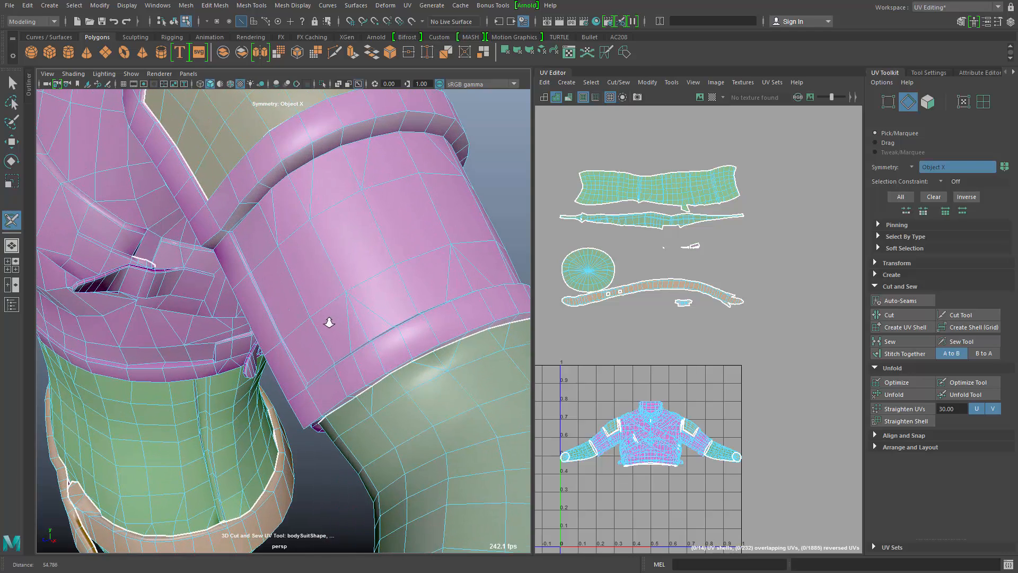
{"action": "left_click", "coordinate": [306, 291]}
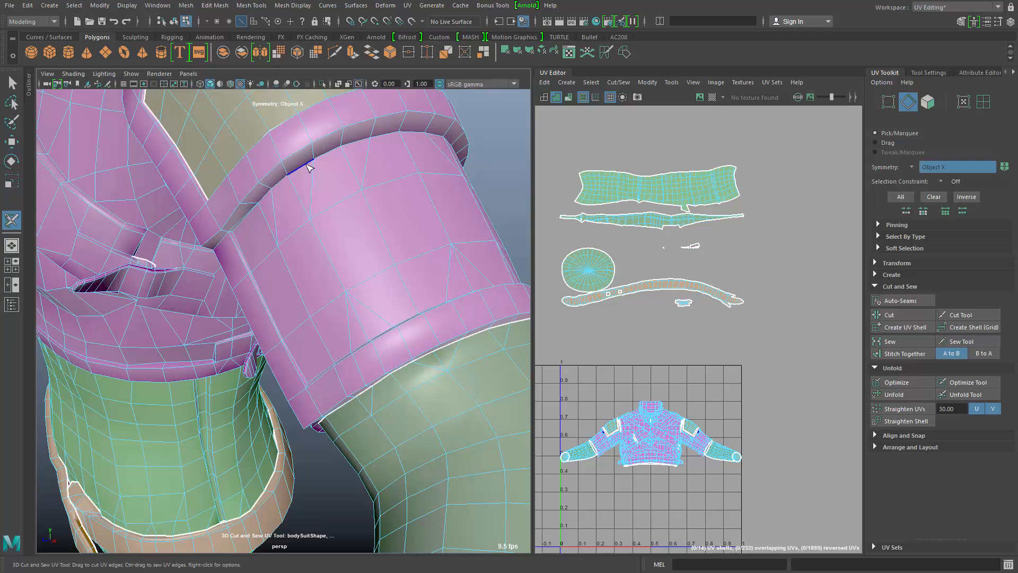
{"action": "left_click_drag", "start_coordinate": [305, 159], "coordinate": [309, 169]}
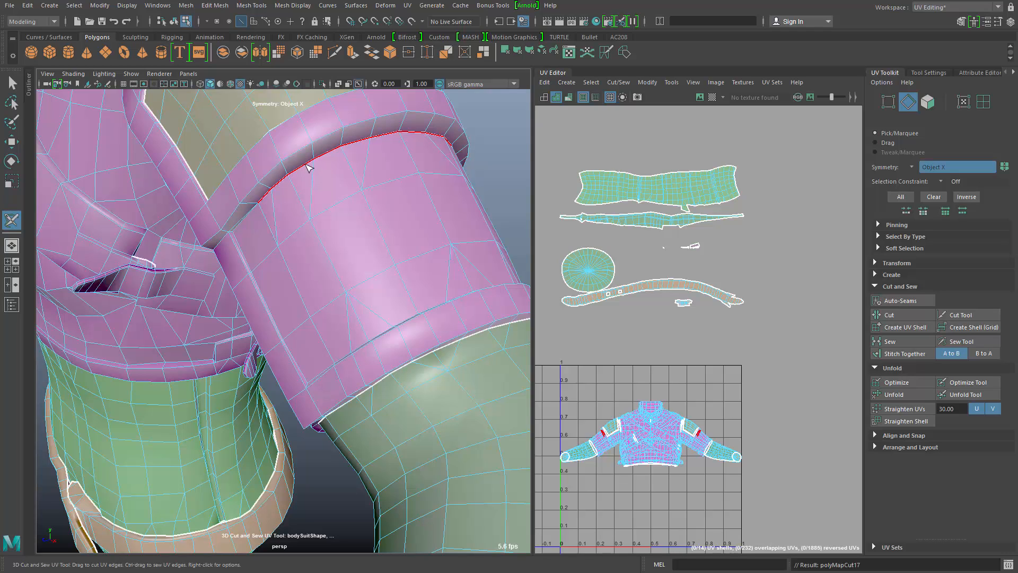
{"action": "left_click", "coordinate": [245, 218]}
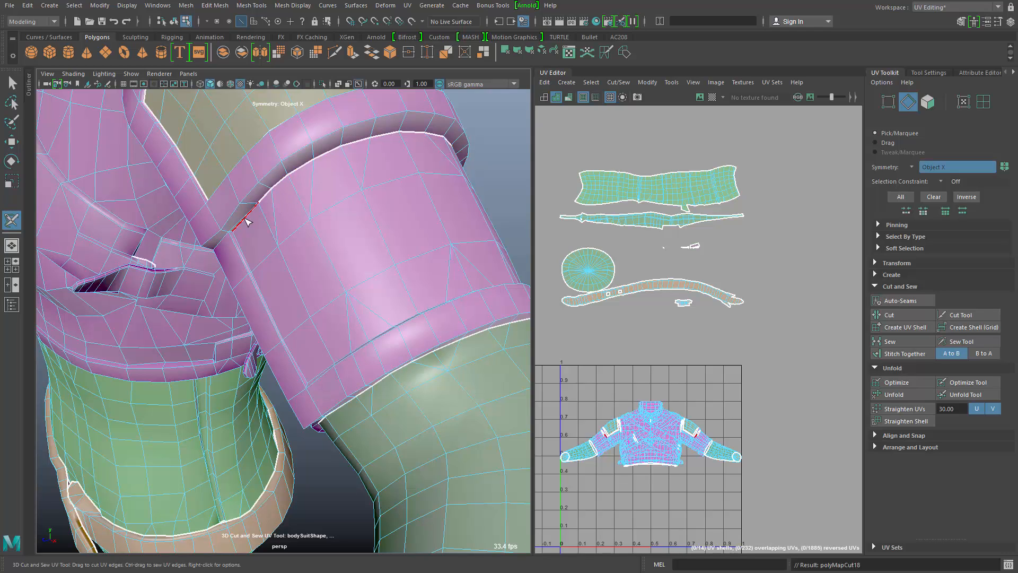
{"action": "double_click", "coordinate": [248, 259]}
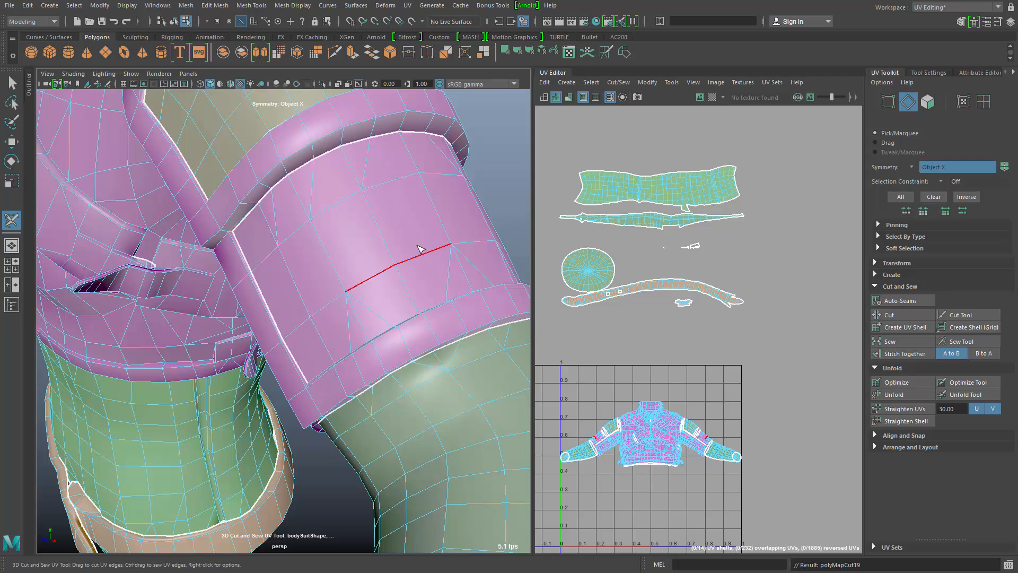
Cut the second sleeve panel's lower edge, back corner and back side to complete its UV seam outline
{"action": "left_click_drag", "start_coordinate": [393, 305], "coordinate": [408, 332], "text": "alt"}
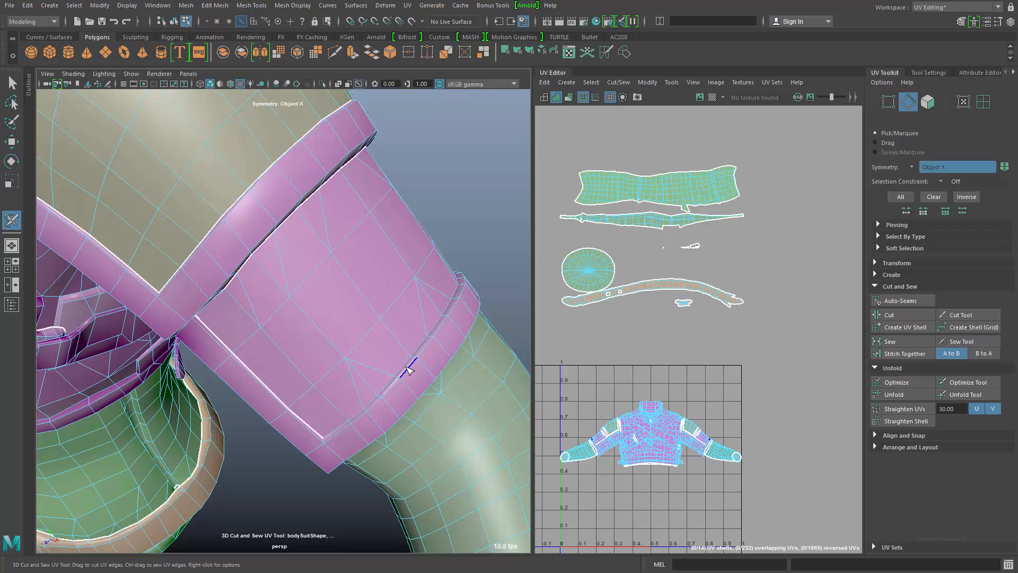
{"action": "double_click", "coordinate": [408, 369]}
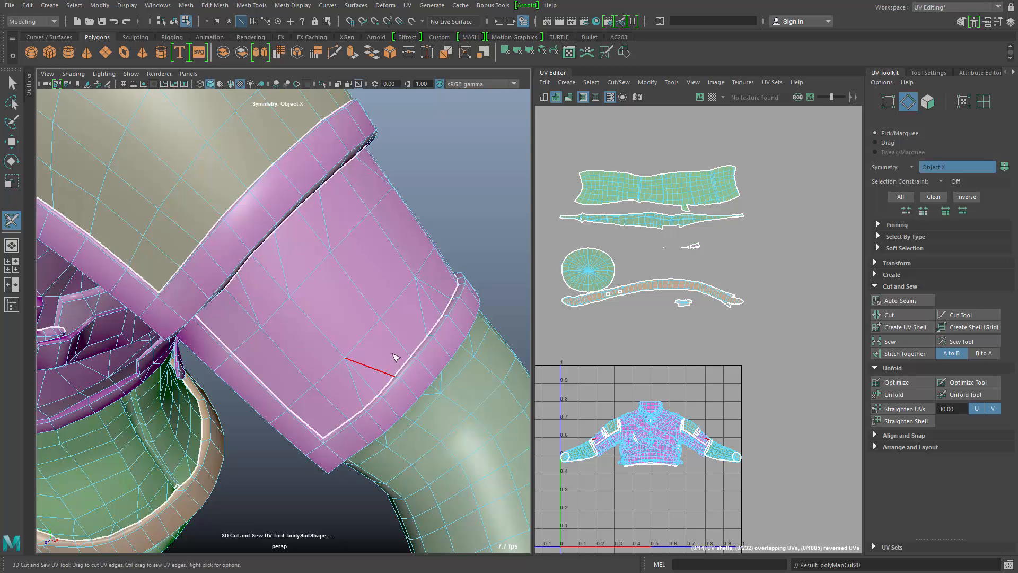
{"action": "left_click_drag", "start_coordinate": [396, 376], "coordinate": [290, 226], "text": "alt"}
{"action": "left_click", "coordinate": [289, 226]}
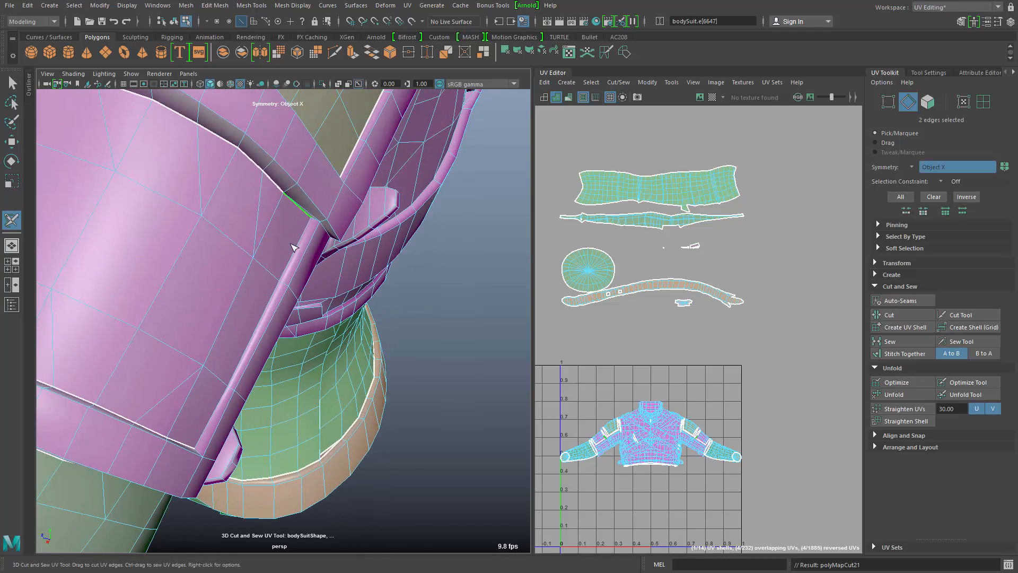
{"action": "left_click_drag", "start_coordinate": [291, 255], "coordinate": [204, 440]}
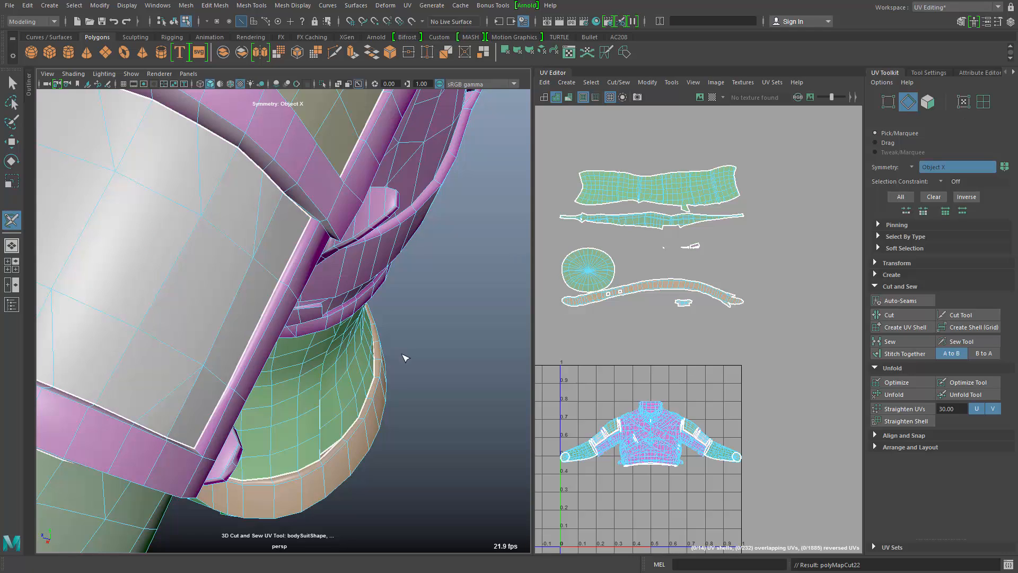
Leave the 3D Cut and Sew UV Tool and switch to UV shell selection
{"action": "mouse_move", "coordinate": [409, 356]}
{"action": "left_mouse_down", "text": "alt"}
{"action": "mouse_move", "coordinate": [298, 359]}
{"action": "mouse_move", "coordinate": [314, 365]}
{"action": "mouse_move", "coordinate": [324, 340]}
{"action": "mouse_move", "coordinate": [311, 348]}
{"action": "mouse_move", "coordinate": [398, 386]}
{"action": "mouse_move", "coordinate": [444, 458]}
{"action": "mouse_move", "coordinate": [432, 387]}
{"action": "mouse_move", "coordinate": [405, 360]}
{"action": "mouse_move", "coordinate": [414, 368]}
{"action": "left_mouse_up", "text": "alt"}
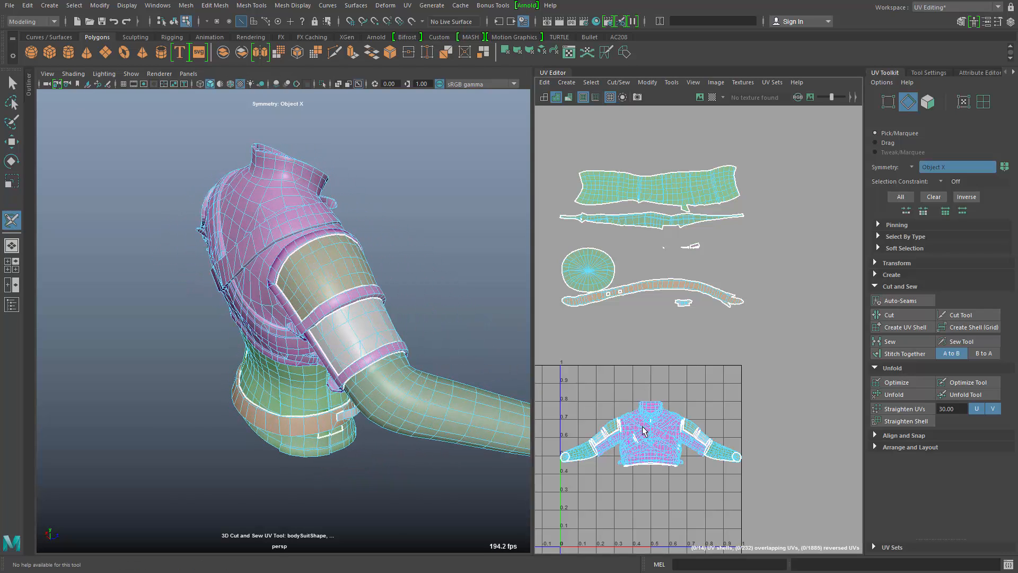
{"action": "right_click_drag", "start_coordinate": [613, 408], "coordinate": [633, 370]}
{"action": "key", "text": "q"}
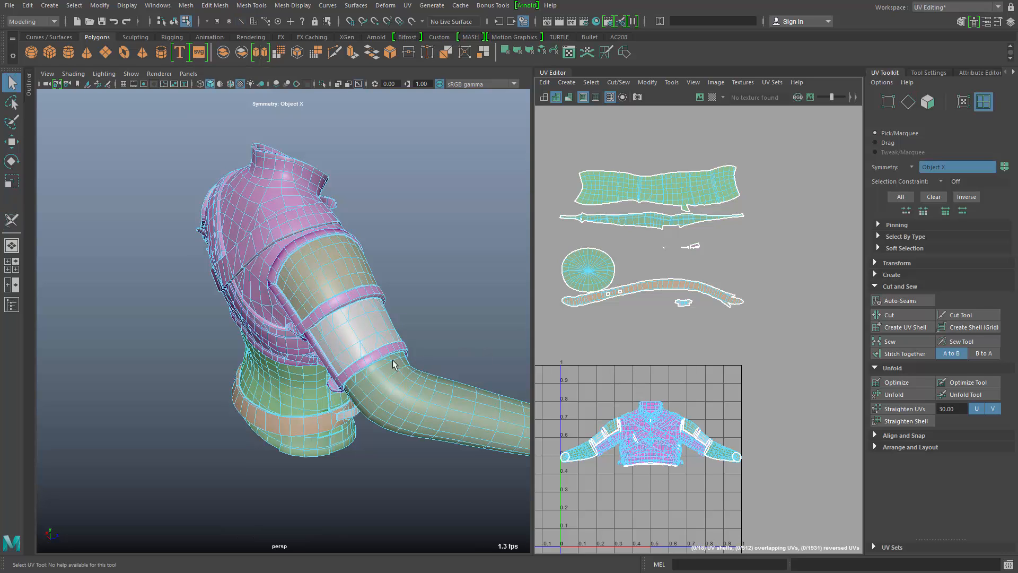
Select the two separated sleeve panel shells on both arms directly on the model
{"action": "left_click_drag", "start_coordinate": [355, 339], "coordinate": [425, 294], "text": "alt"}
{"action": "left_click", "coordinate": [368, 323]}
{"action": "left_click", "coordinate": [387, 254]}
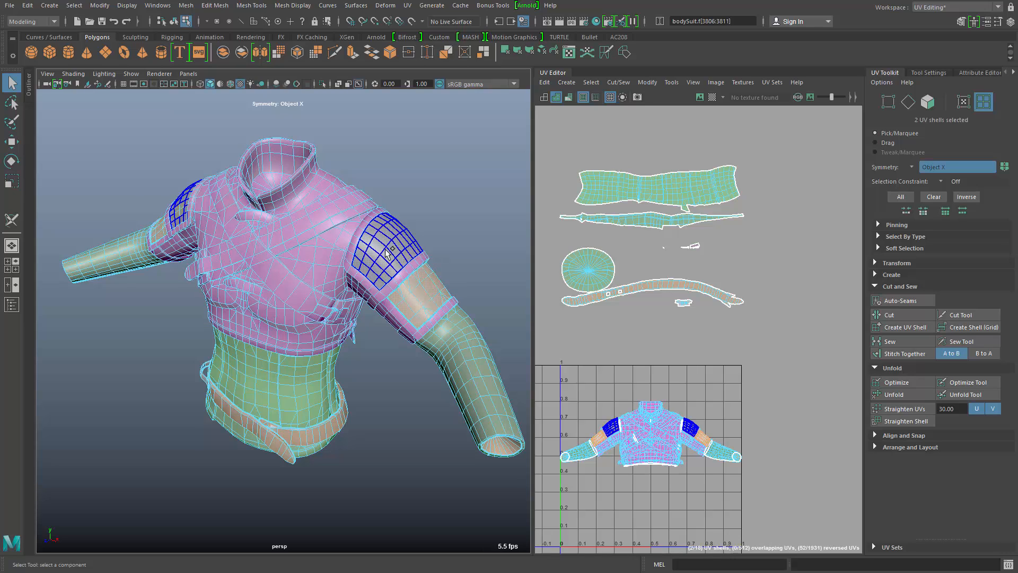
{"action": "left_click_drag", "start_coordinate": [403, 339], "coordinate": [474, 353], "text": "alt"}
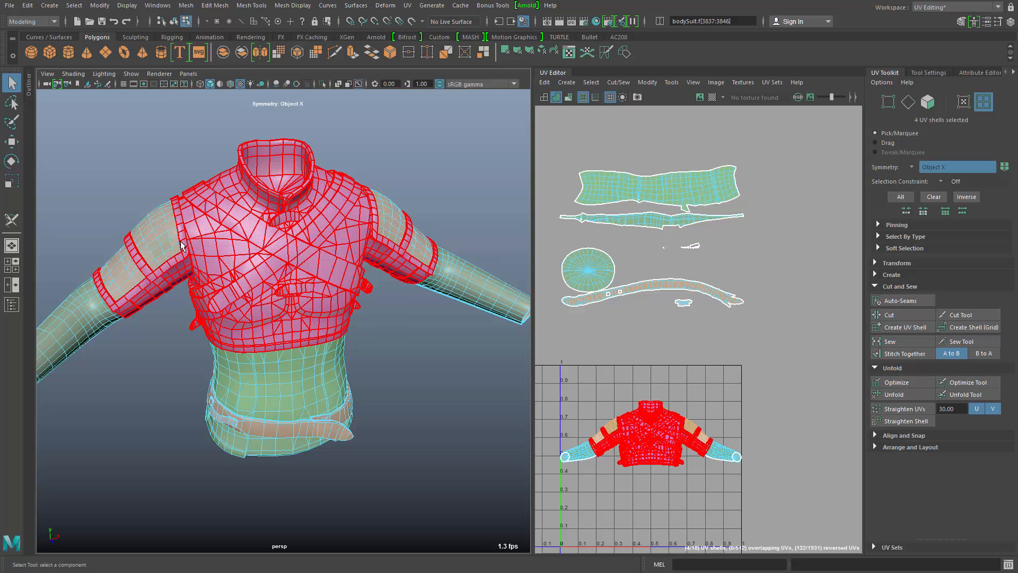
{"action": "left_click", "coordinate": [423, 352]}
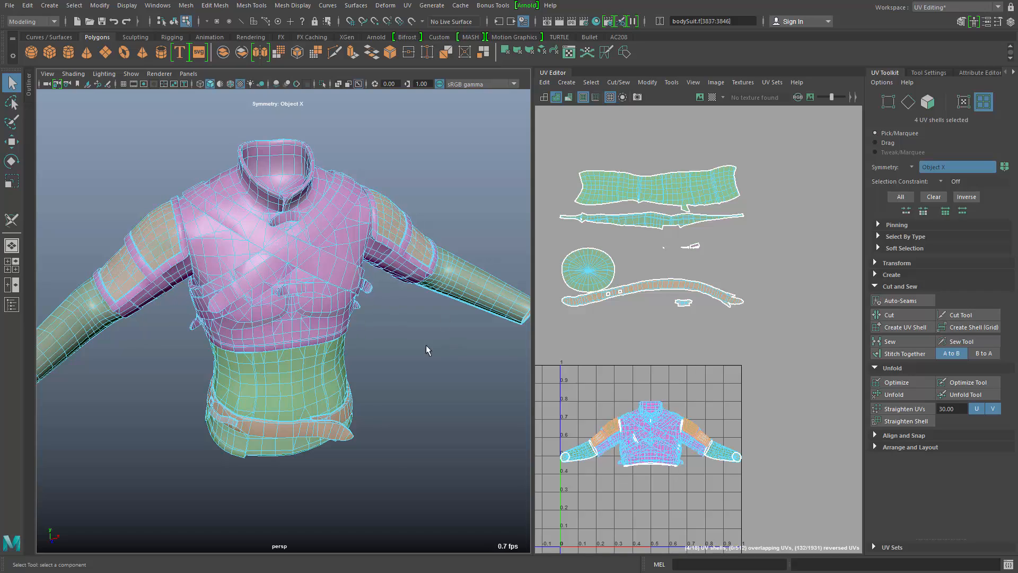
{"action": "left_click_drag", "start_coordinate": [432, 357], "coordinate": [389, 366], "text": "alt"}
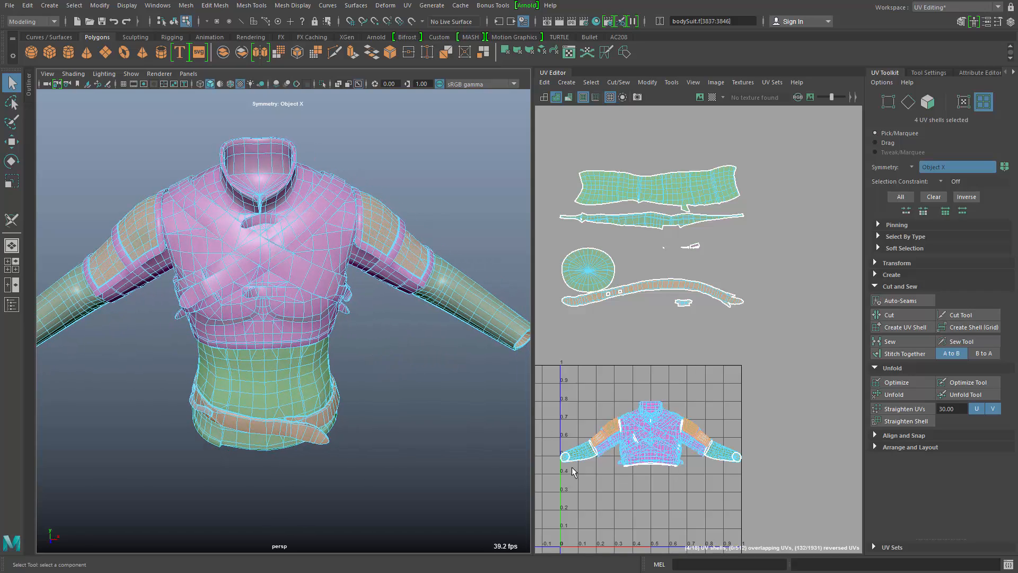
Turn symmetry off and select the four sleeve panel shells, two per arm, in the UV layout
{"action": "scroll", "coordinate": [844, 429], "scroll_direction": "up", "scroll_amount": 4}
{"action": "scroll", "coordinate": [844, 425], "scroll_direction": "up", "scroll_amount": 3}
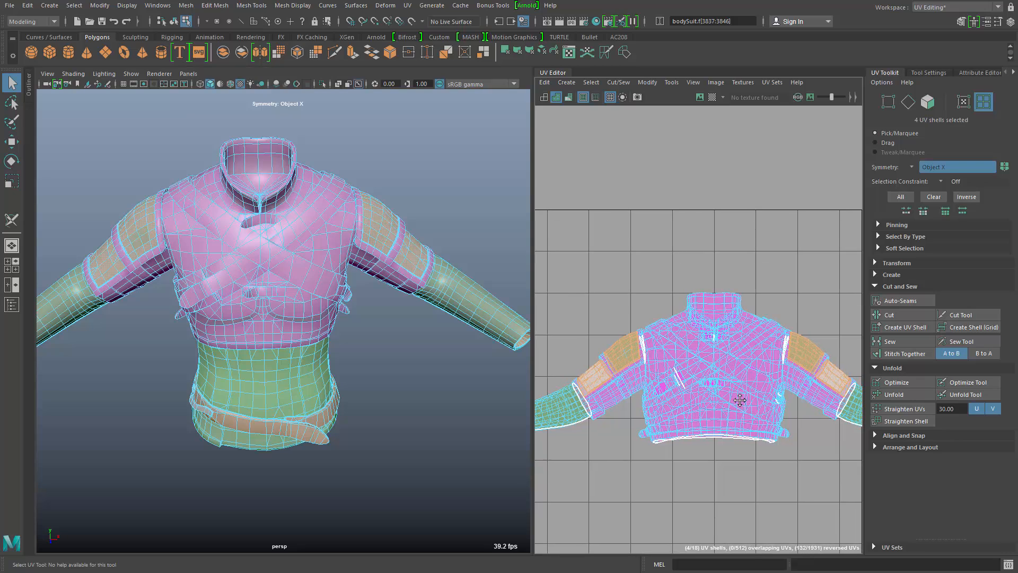
{"action": "left_click", "coordinate": [911, 167]}
{"action": "left_click", "coordinate": [588, 374]}
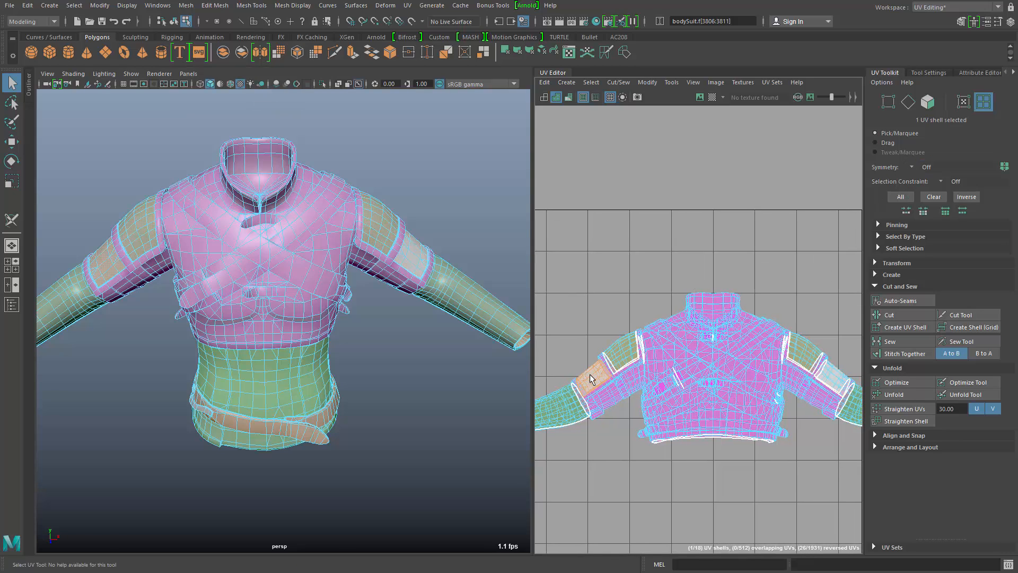
{"action": "left_click", "coordinate": [619, 345], "text": "shift"}
{"action": "left_click", "coordinate": [803, 349], "text": "shift"}
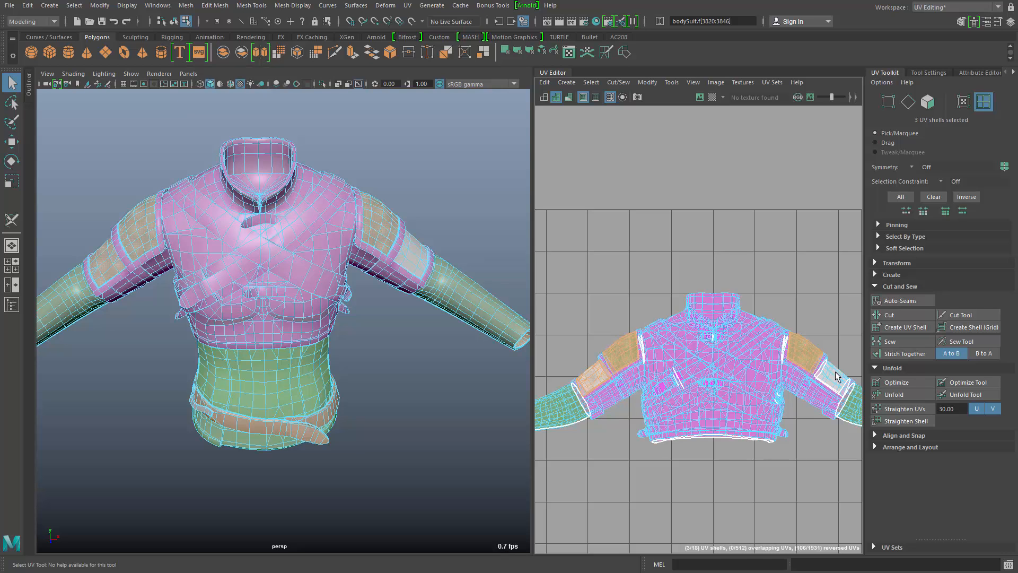
{"action": "left_click", "coordinate": [830, 378], "text": "shift"}
Move the four selected panel shells up, out of the jacket layout, to the upper edge of the UV tile
{"action": "scroll", "coordinate": [728, 392], "scroll_direction": "down", "scroll_amount": 3}
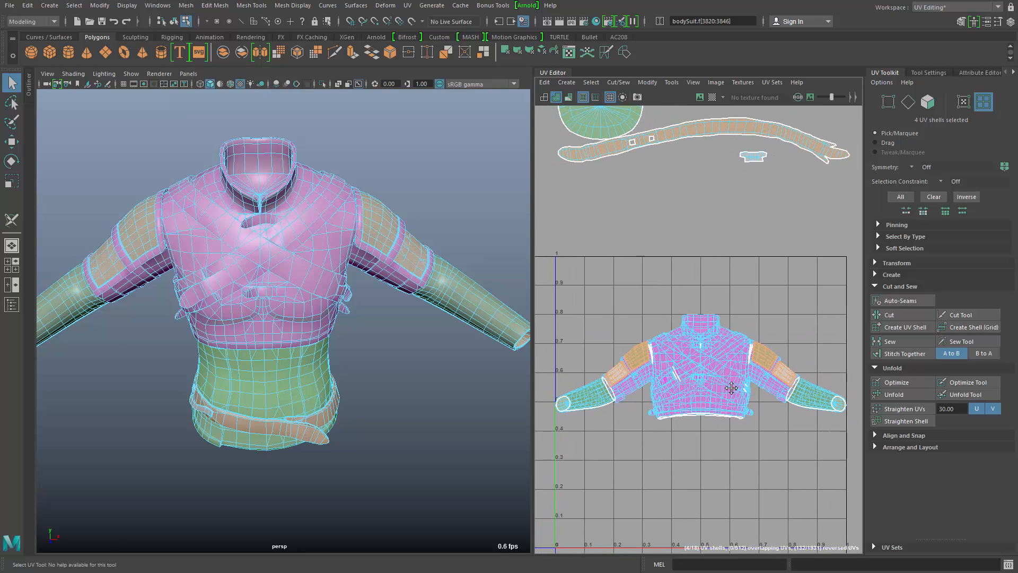
{"action": "key", "text": "w"}
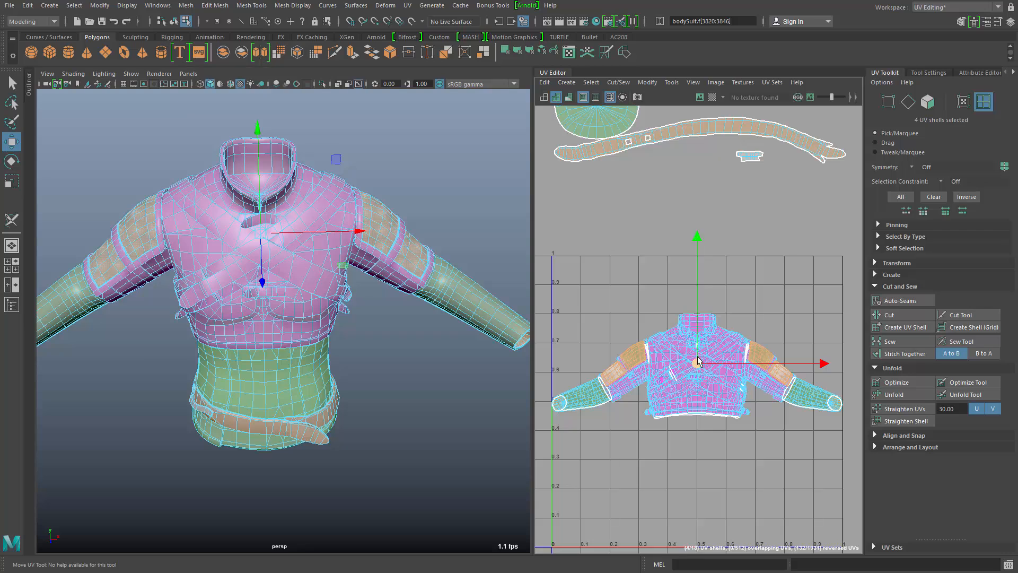
{"action": "left_click_drag", "start_coordinate": [697, 360], "coordinate": [701, 250]}
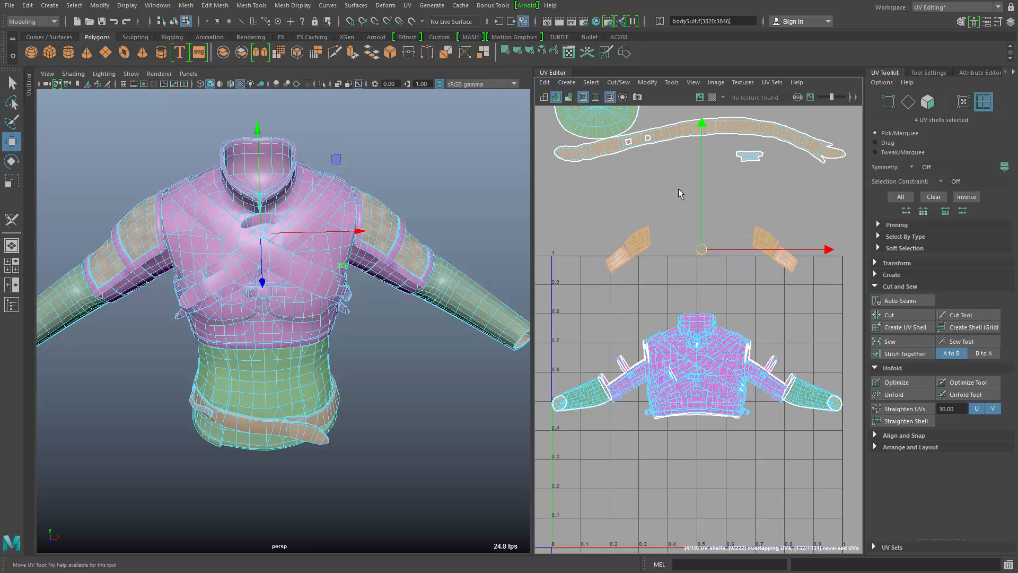
{"action": "middle_click_drag", "start_coordinate": [571, 316], "coordinate": [548, 316], "text": "alt"}
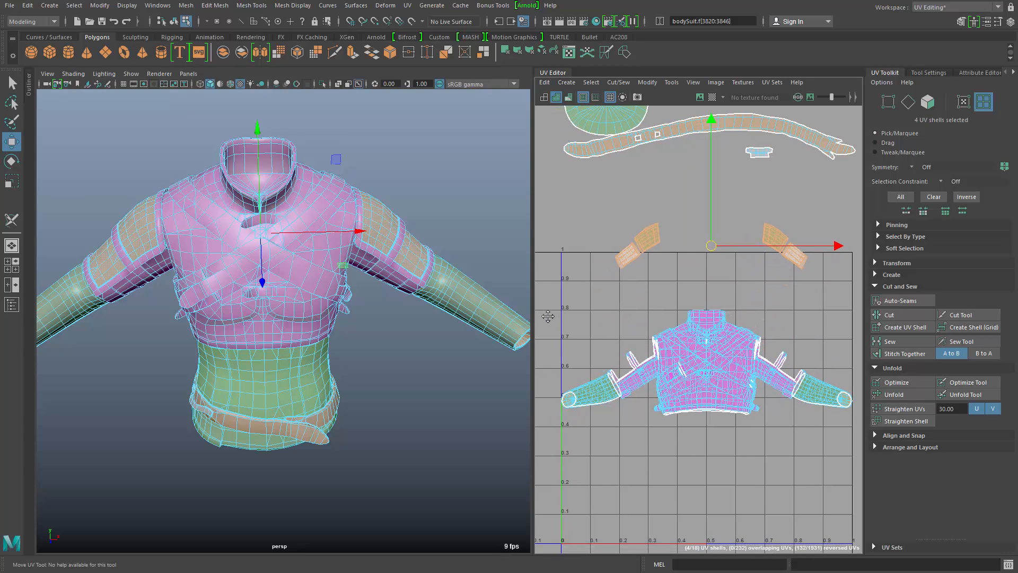
Convert the four sleeve panel shells to a face selection and grow it three times to cover the raised borders around the panels
{"action": "middle_click_drag", "start_coordinate": [610, 342], "coordinate": [607, 328], "text": "alt"}
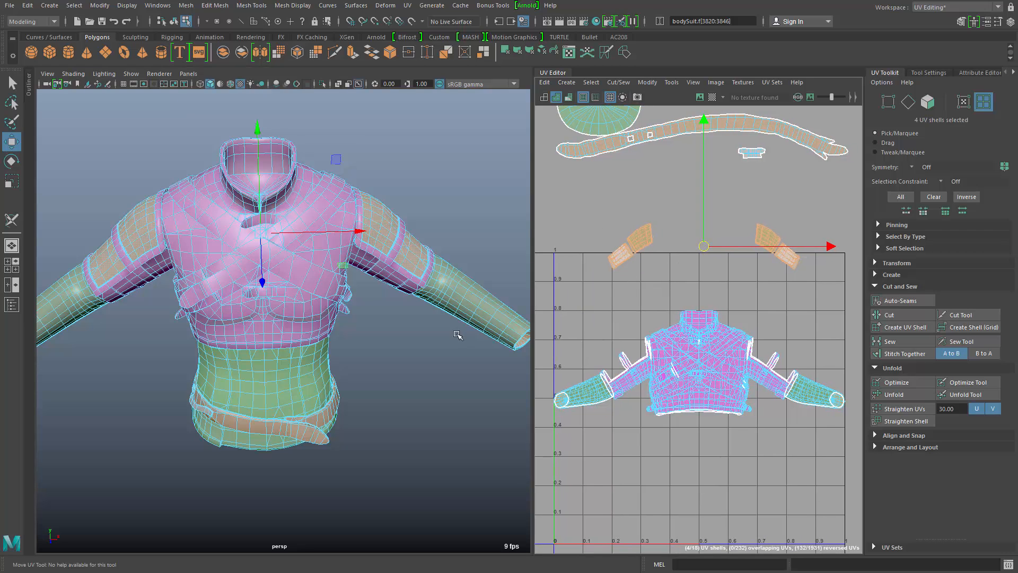
{"action": "right_click_drag", "start_coordinate": [414, 243], "coordinate": [420, 303]}
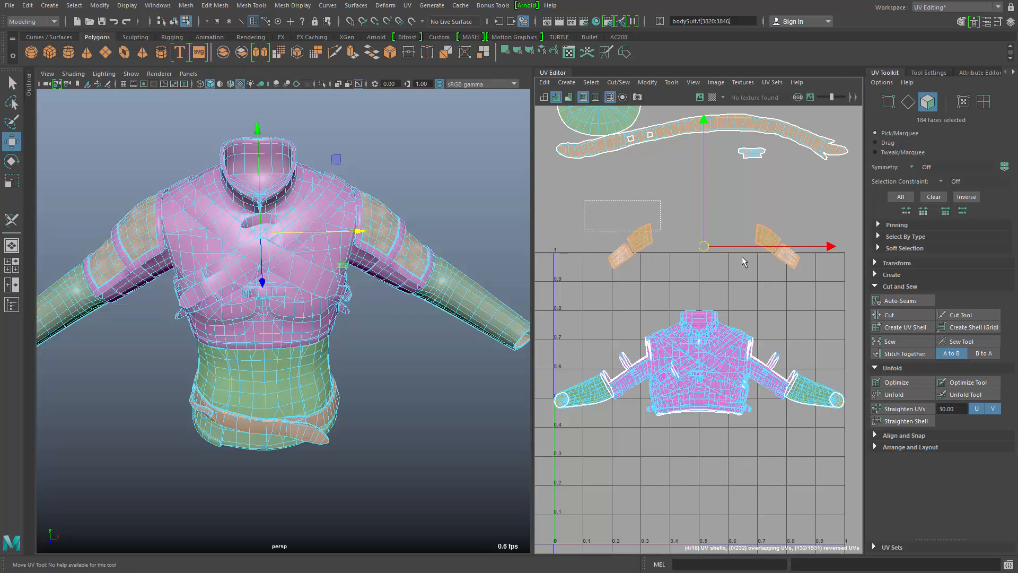
{"action": "left_click_drag", "start_coordinate": [408, 334], "coordinate": [303, 347], "text": "alt"}
{"action": "key", "text": "q"}
{"action": "right_click_drag", "start_coordinate": [303, 347], "coordinate": [389, 335], "text": "alt"}
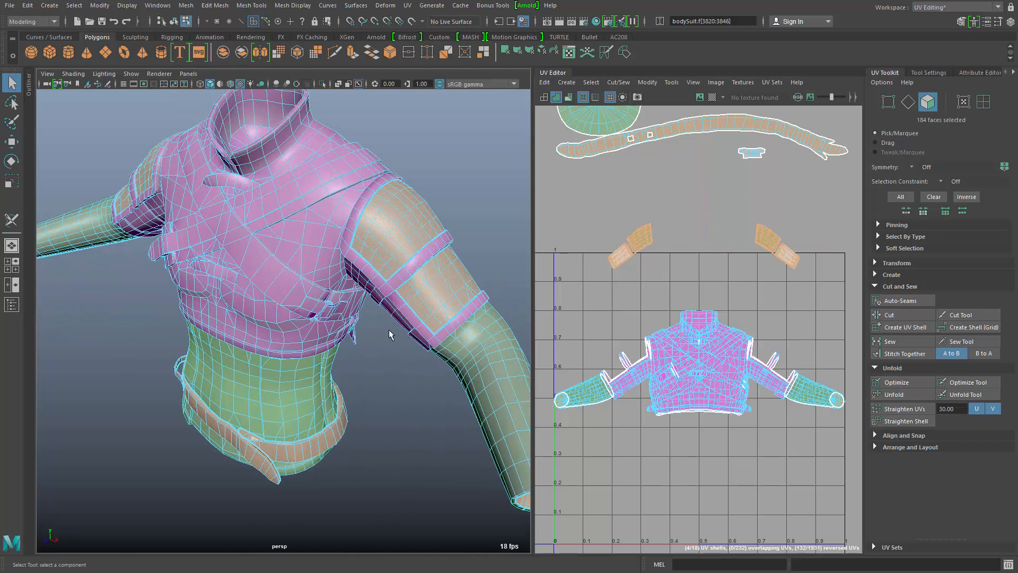
{"action": "middle_click_drag", "start_coordinate": [389, 335], "coordinate": [366, 337], "text": "alt"}
{"action": "left_click_drag", "start_coordinate": [365, 337], "coordinate": [375, 341], "text": "alt"}
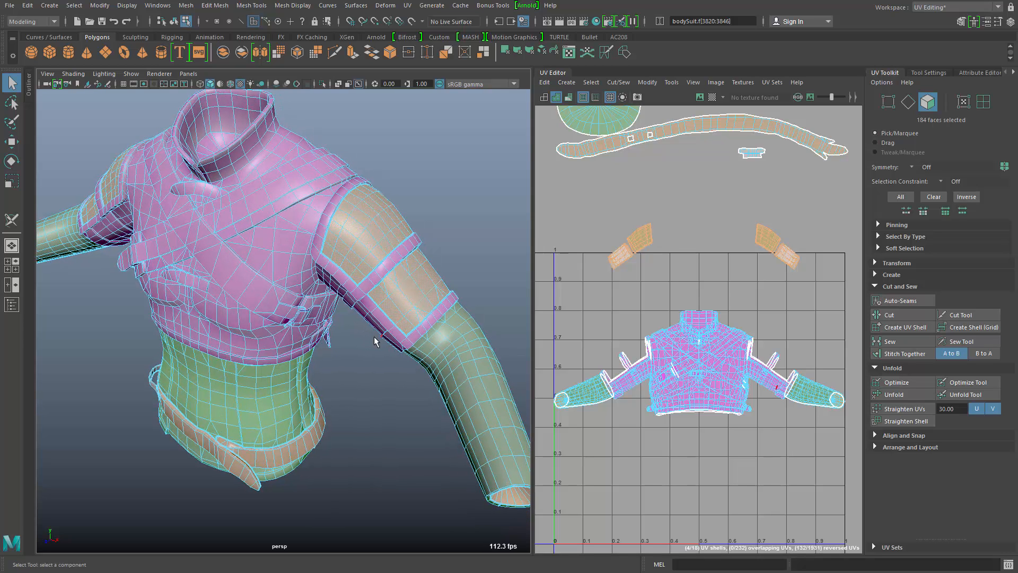
{"action": "key", "text": "shift+period"}
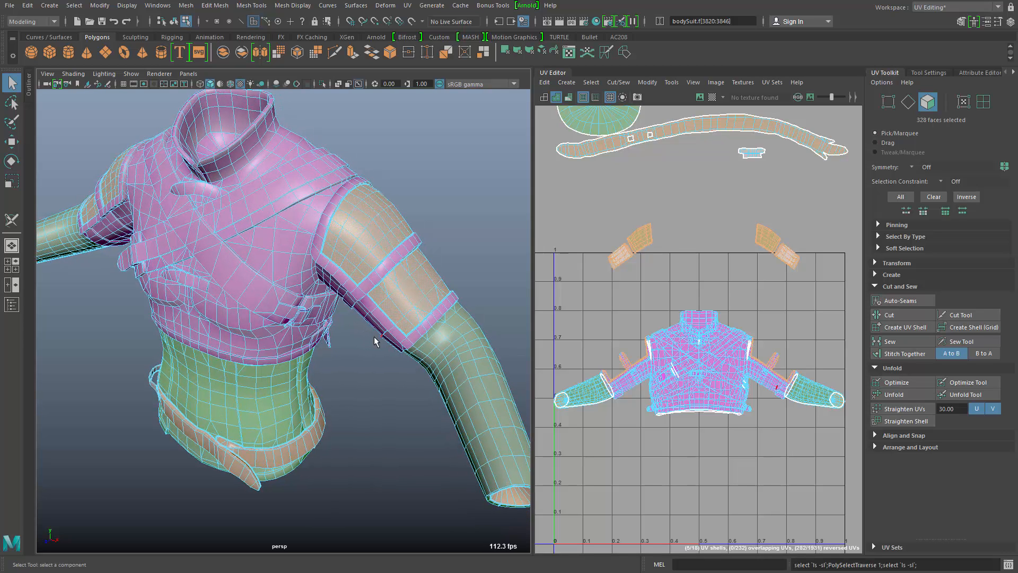
{"action": "key", "text": "shift+period"}
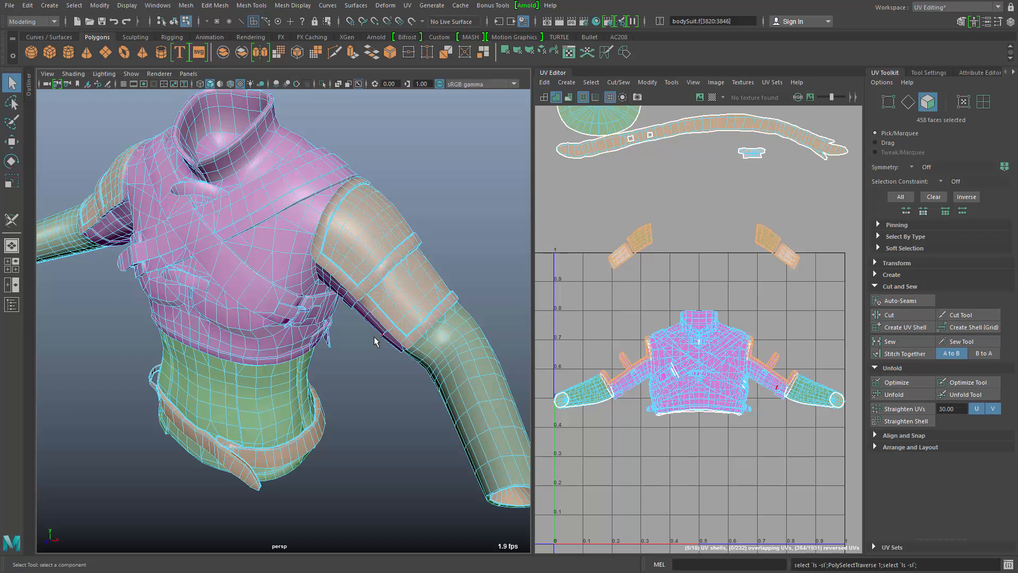
{"action": "key", "text": "shift+period"}
Examine the grown face selection along the underside and edges of the upper arm
{"action": "left_click_drag", "start_coordinate": [295, 309], "coordinate": [277, 216], "text": "alt"}
{"action": "right_click_drag", "start_coordinate": [277, 216], "coordinate": [435, 195], "text": "alt"}
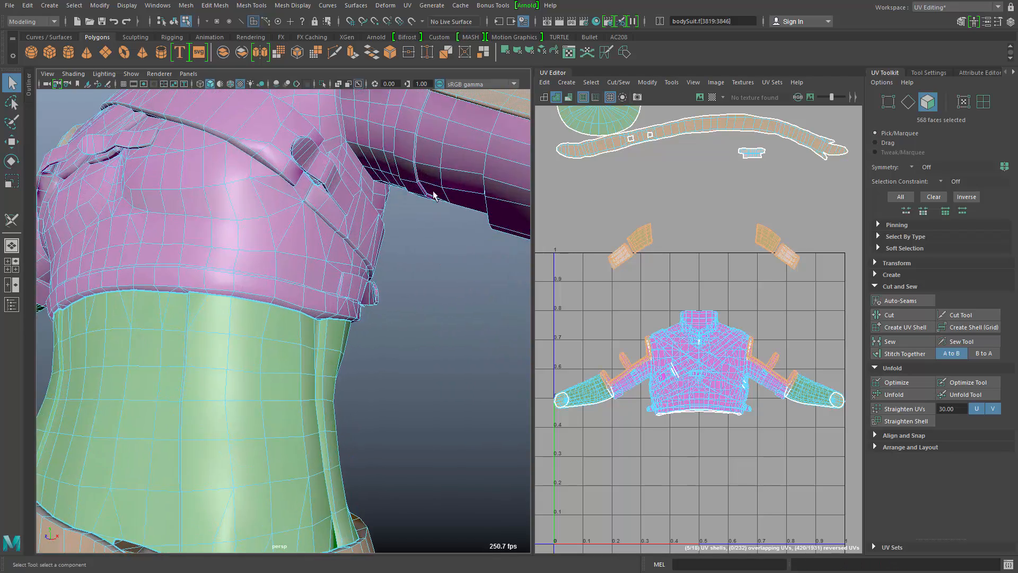
{"action": "middle_click_drag", "start_coordinate": [434, 195], "coordinate": [316, 320], "text": "alt"}
{"action": "right_click_drag", "start_coordinate": [315, 321], "coordinate": [438, 332], "text": "alt"}
{"action": "left_click_drag", "start_coordinate": [439, 332], "coordinate": [388, 227], "text": "alt"}
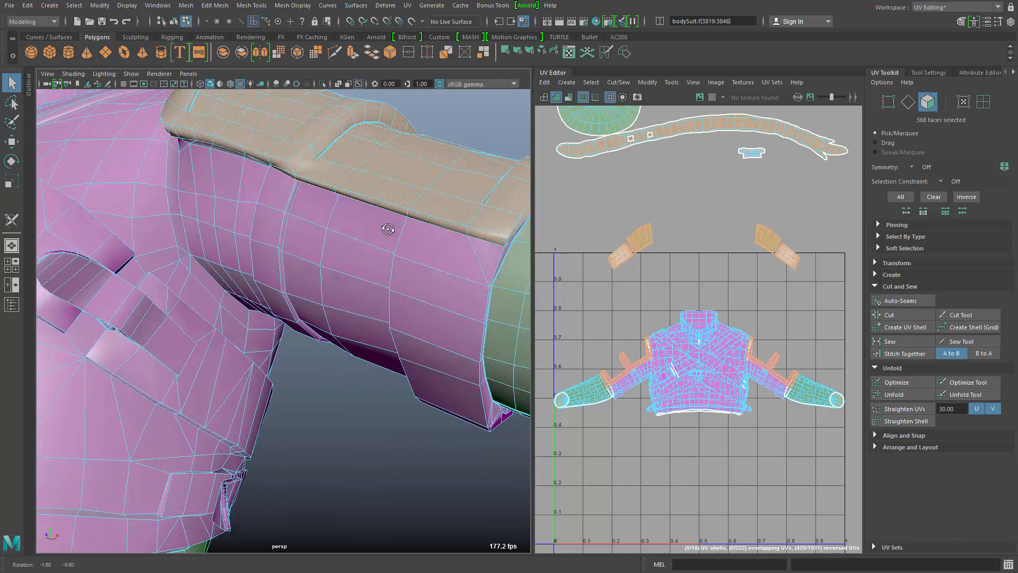
{"action": "middle_click_drag", "start_coordinate": [388, 227], "coordinate": [404, 226], "text": "alt"}
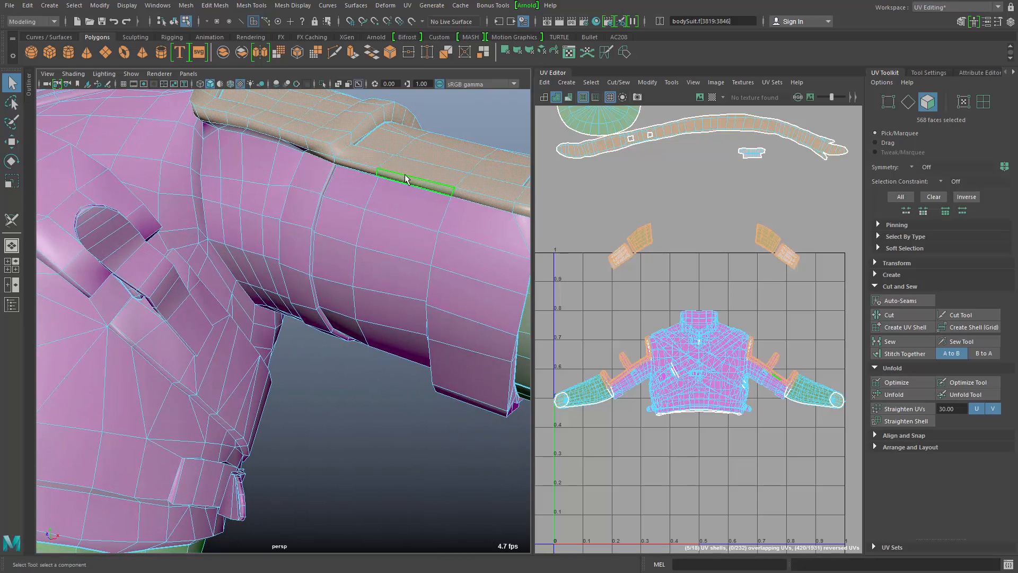
{"action": "right_click_drag", "start_coordinate": [479, 273], "coordinate": [337, 338], "text": "alt"}
{"action": "left_click_drag", "start_coordinate": [338, 337], "coordinate": [354, 406], "text": "alt"}
{"action": "right_click_drag", "start_coordinate": [354, 406], "coordinate": [313, 366], "text": "alt"}
{"action": "left_click_drag", "start_coordinate": [313, 366], "coordinate": [365, 334], "text": "alt"}
{"action": "middle_click_drag", "start_coordinate": [366, 334], "coordinate": [411, 318], "text": "alt"}
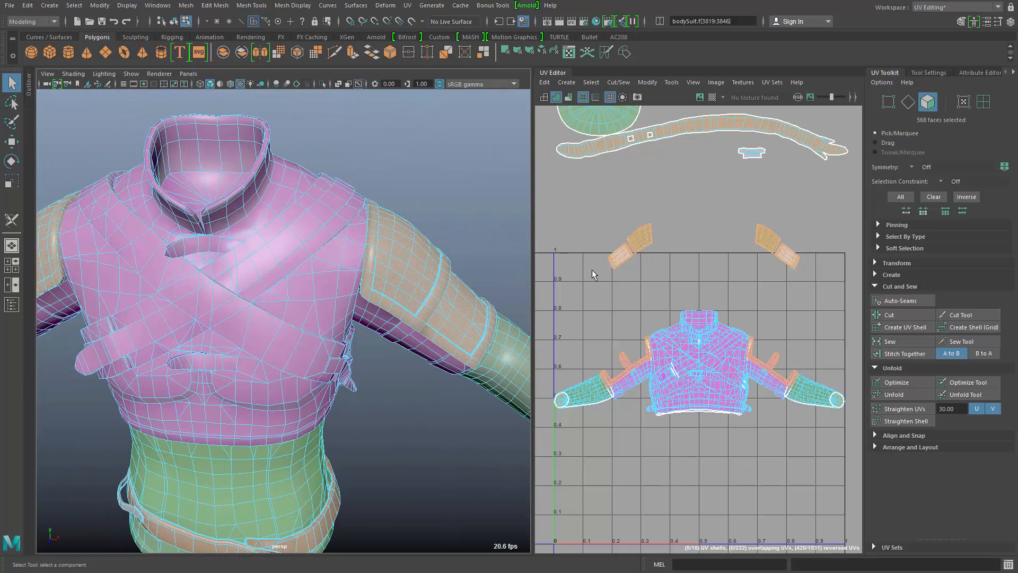
Deselect the panel faces, create UV shells from the remaining border faces, and move them up to just below the panel shells
{"action": "left_click_drag", "start_coordinate": [762, 262], "coordinate": [812, 288], "text": "ctrl"}
{"action": "right_click_drag", "start_coordinate": [432, 370], "coordinate": [366, 374], "text": "alt"}
{"action": "middle_click_drag", "start_coordinate": [367, 374], "coordinate": [432, 350], "text": "alt"}
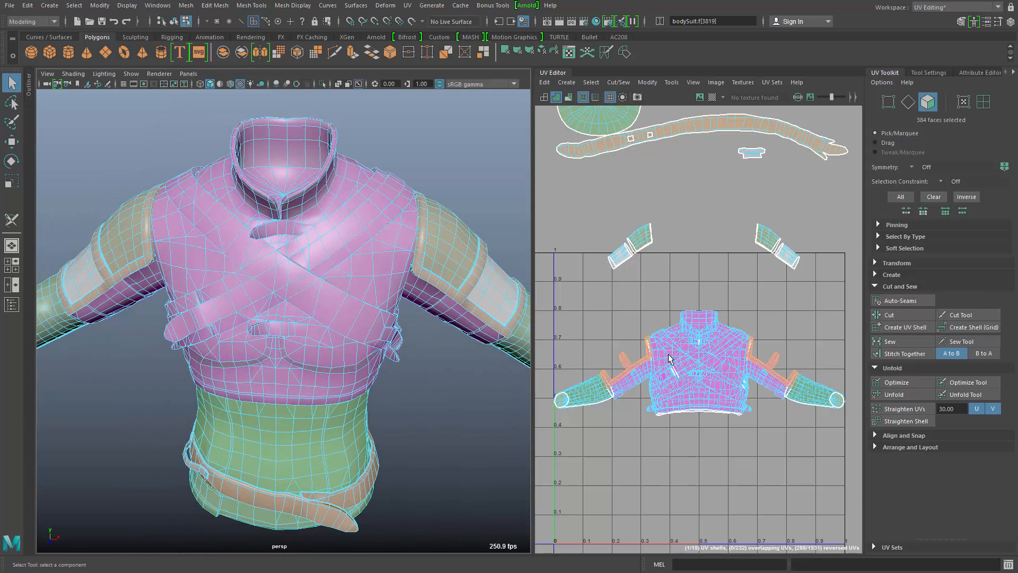
{"action": "left_click", "coordinate": [901, 327]}
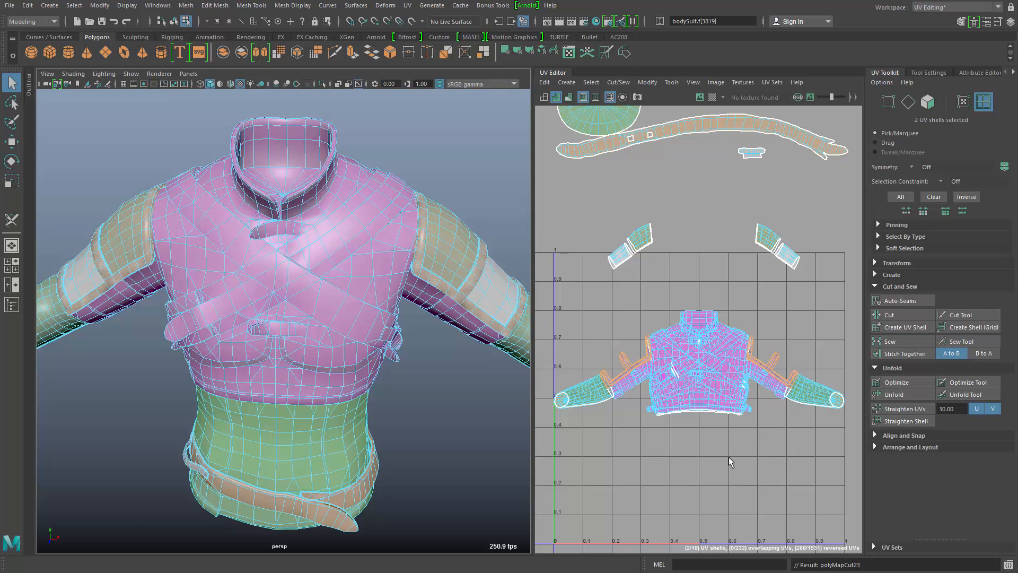
{"action": "key", "text": "w"}
{"action": "left_click_drag", "start_coordinate": [698, 362], "coordinate": [701, 281]}
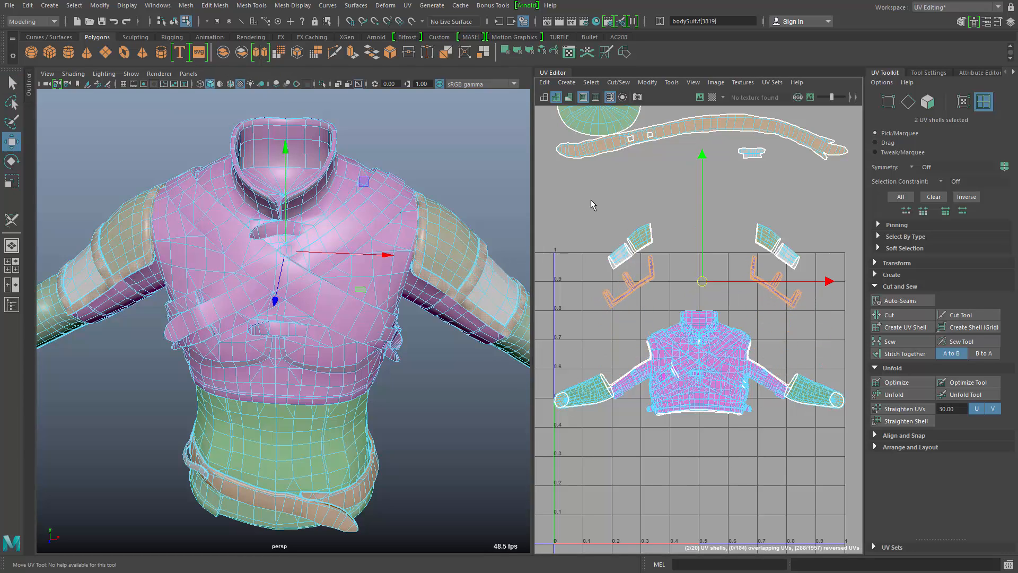
Select all six panel and border shells of both sleeves in the UV layout and unfold them
{"action": "left_click_drag", "start_coordinate": [592, 205], "coordinate": [806, 312]}
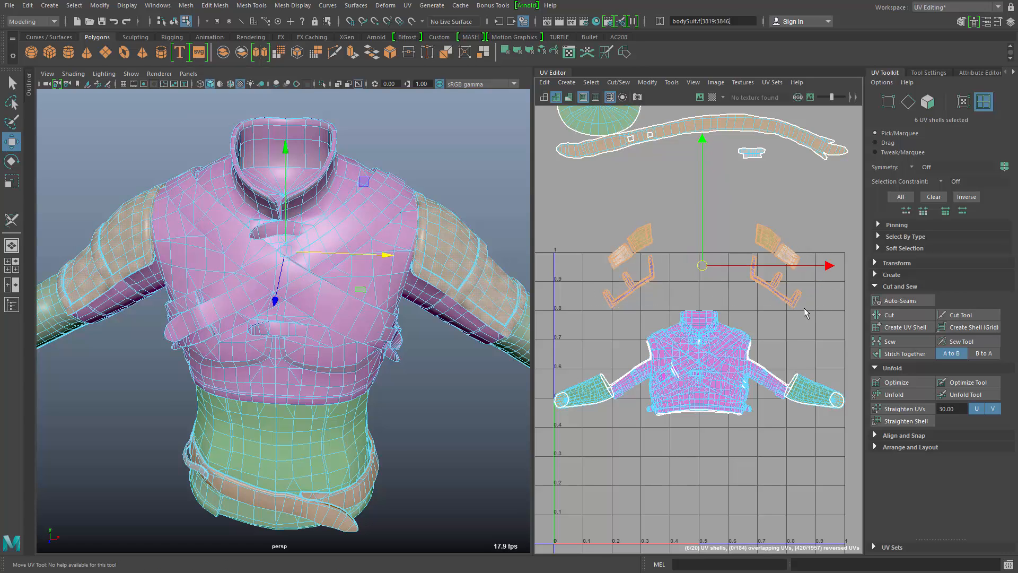
{"action": "left_click", "coordinate": [805, 313]}
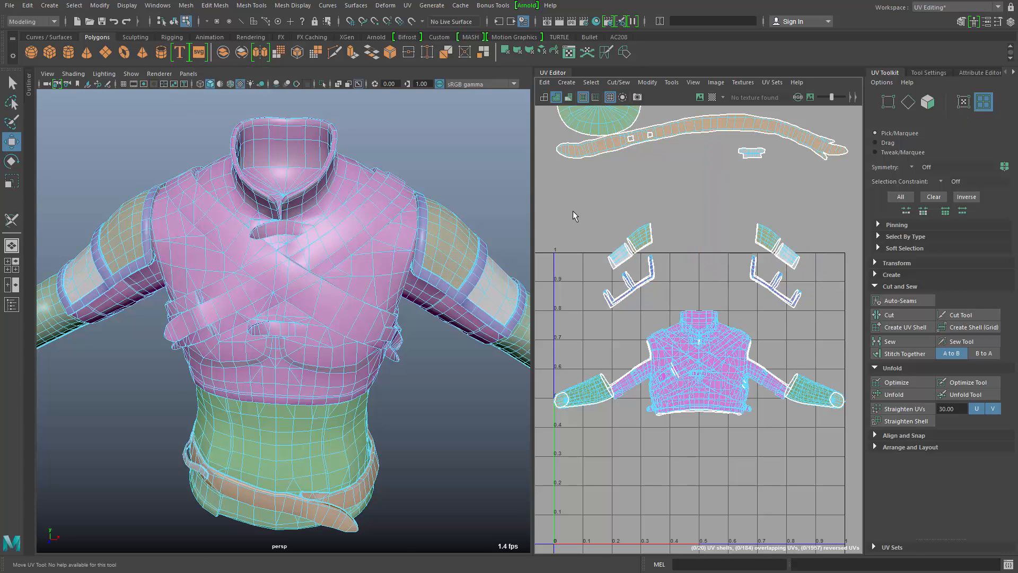
{"action": "left_click_drag", "start_coordinate": [576, 218], "coordinate": [760, 271]}
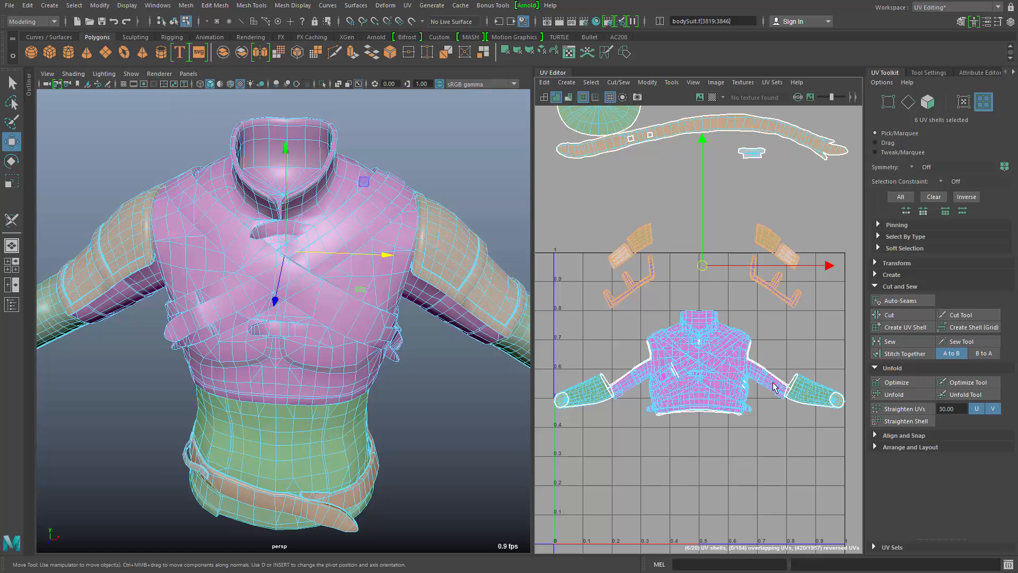
{"action": "scroll", "coordinate": [742, 339], "scroll_direction": "down", "scroll_amount": 3}
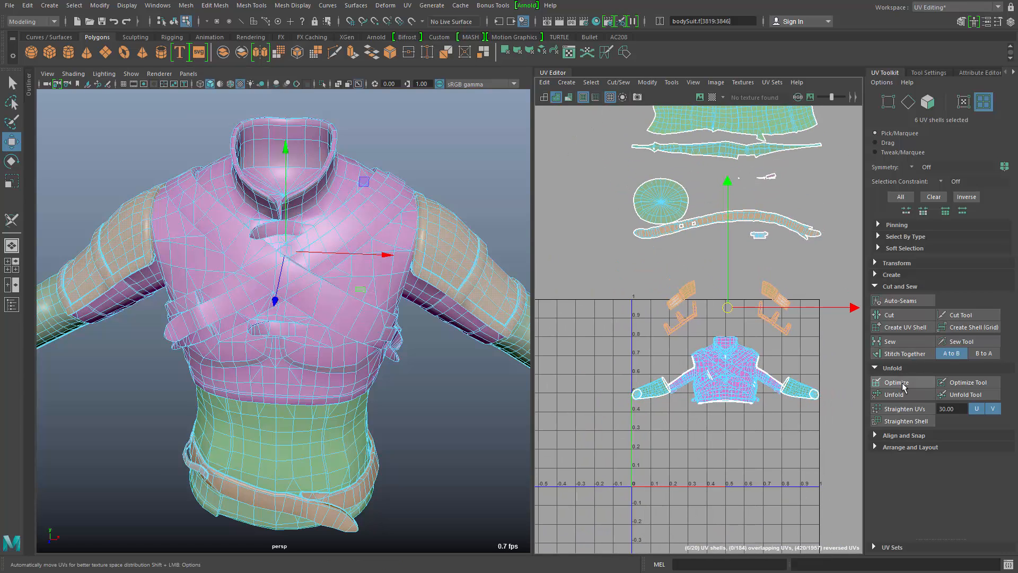
{"action": "left_click", "coordinate": [894, 394]}
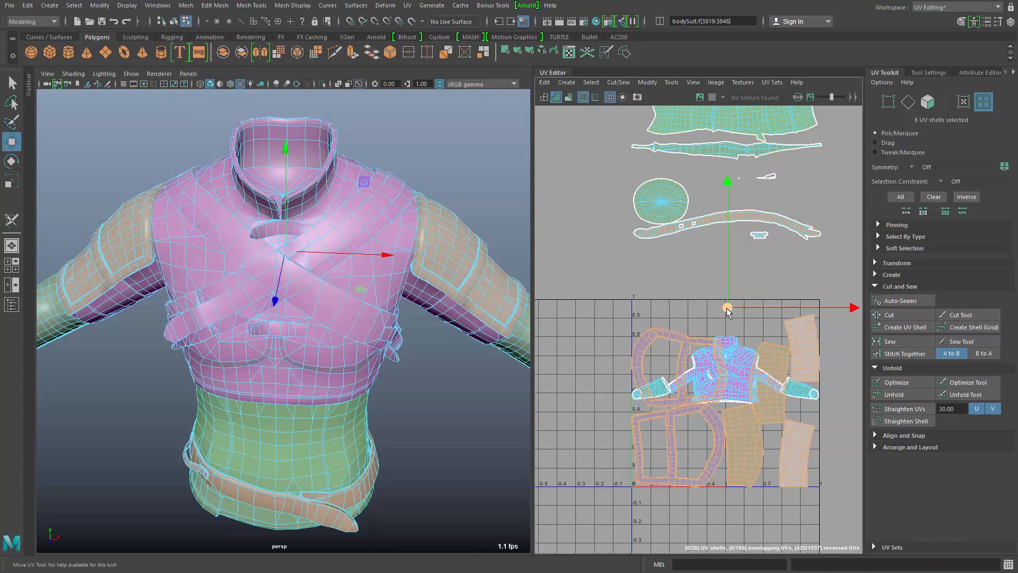
Move the six unfolded sleeve shells out of the UV tile into the empty area on its left side
{"action": "left_click_drag", "start_coordinate": [727, 312], "coordinate": [518, 312]}
{"action": "scroll", "coordinate": [729, 367], "scroll_direction": "down", "scroll_amount": 3}
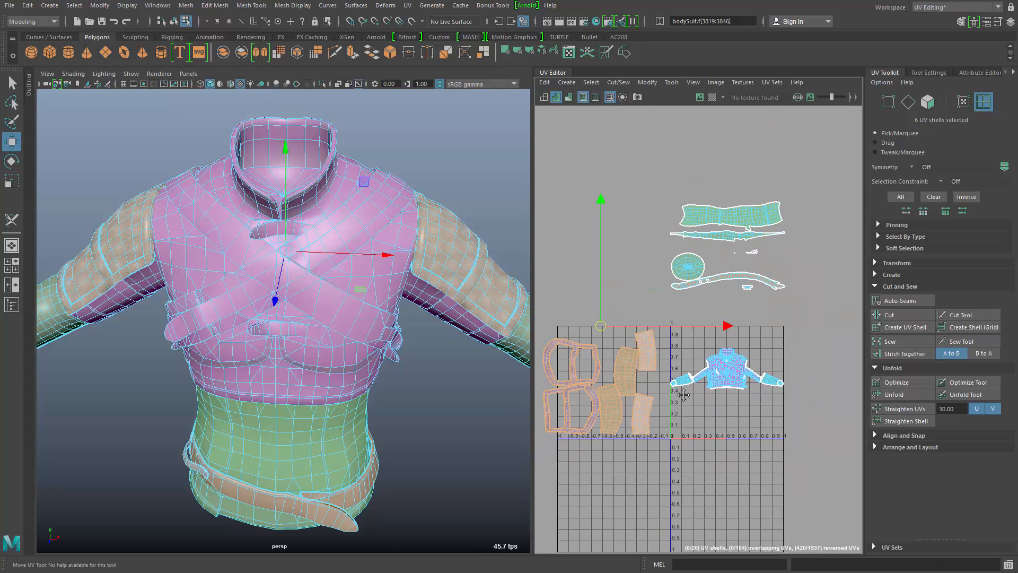
{"action": "middle_click_drag", "start_coordinate": [684, 394], "coordinate": [706, 369], "text": "alt"}
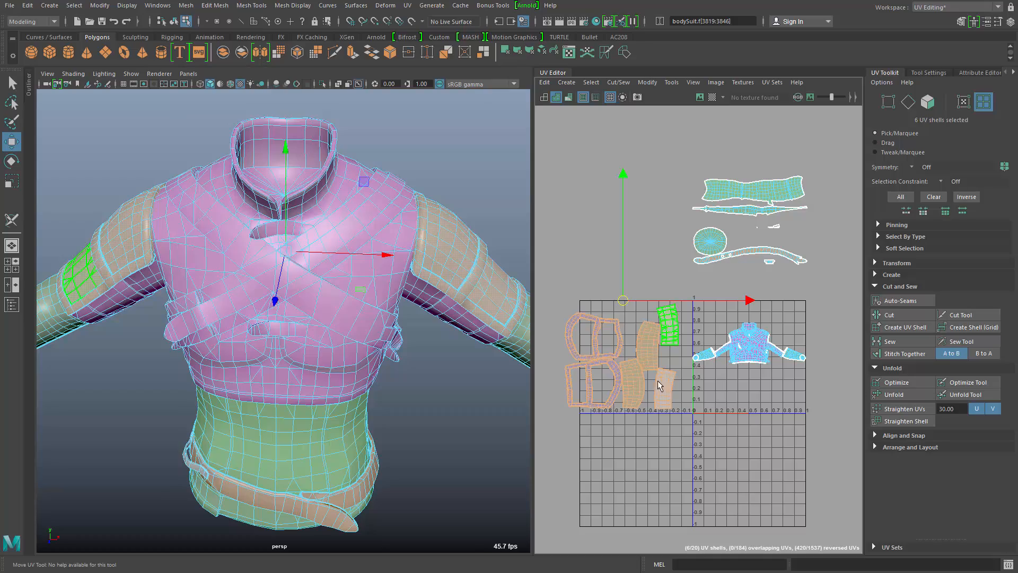
Start the 3D Cut and Sew UV Tool and cut a seam along the base of the collar at the back of the neck
{"action": "left_click_drag", "start_coordinate": [434, 443], "coordinate": [48, 396], "text": "alt"}
{"action": "right_click_drag", "start_coordinate": [183, 366], "coordinate": [389, 357], "text": "alt"}
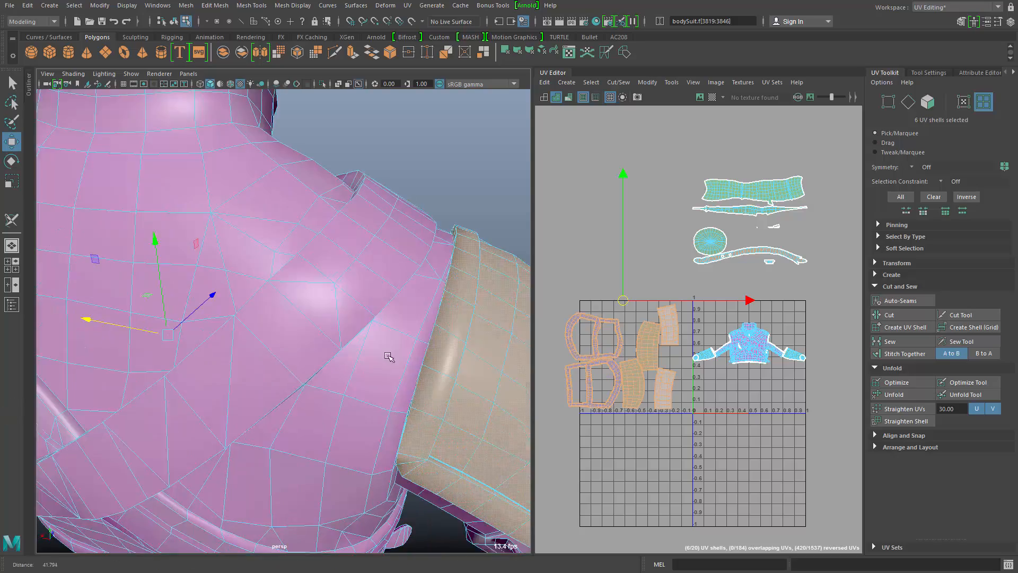
{"action": "middle_click_drag", "start_coordinate": [294, 339], "coordinate": [399, 406], "text": "alt"}
{"action": "left_click_drag", "start_coordinate": [355, 381], "coordinate": [353, 381], "text": "alt"}
{"action": "key", "text": "q"}
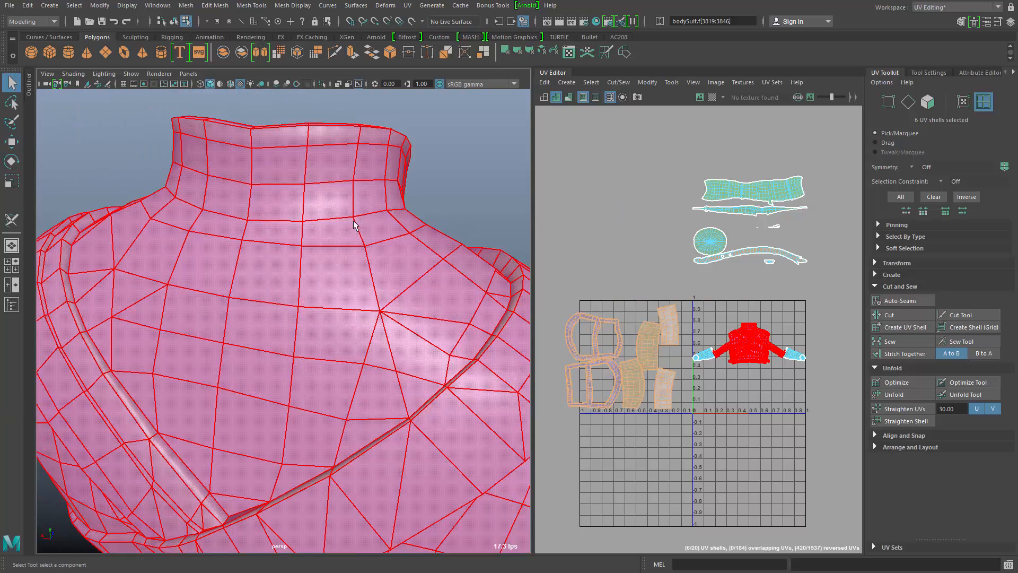
{"action": "left_click", "coordinate": [12, 220]}
{"action": "left_click_drag", "start_coordinate": [304, 301], "coordinate": [292, 384], "text": "alt"}
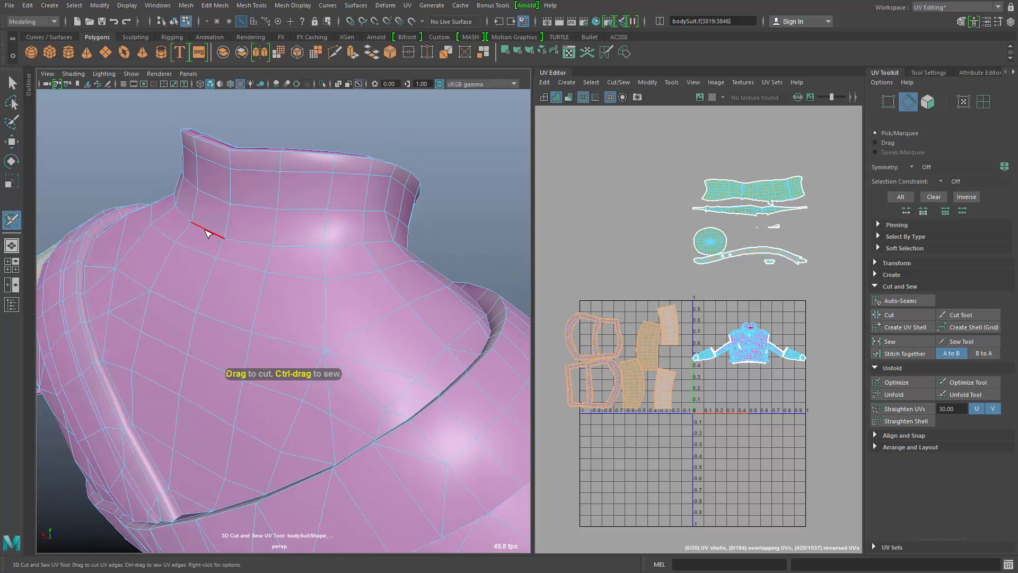
{"action": "left_click_drag", "start_coordinate": [262, 321], "coordinate": [270, 291], "text": "alt"}
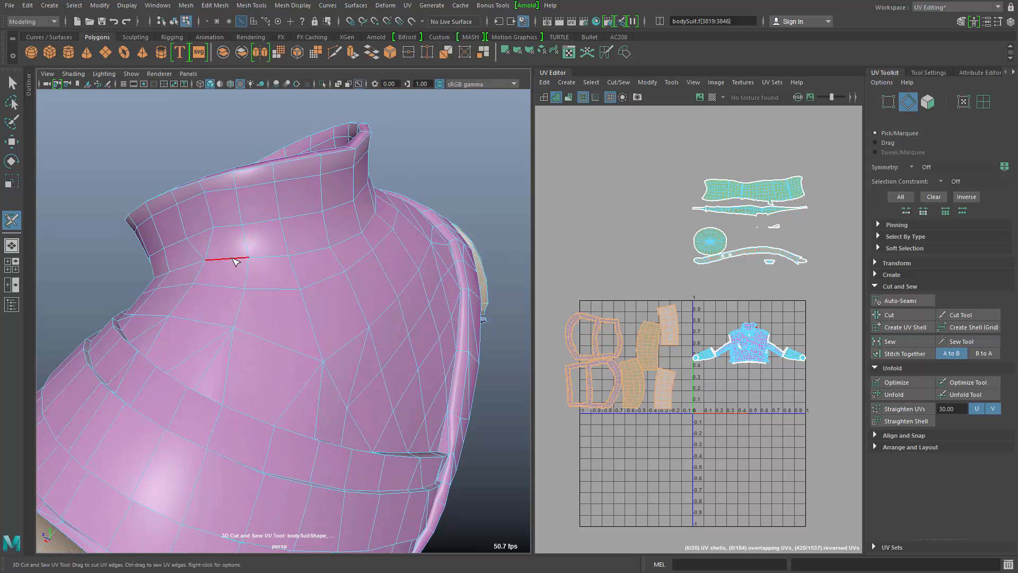
{"action": "left_click_drag", "start_coordinate": [236, 262], "coordinate": [274, 260]}
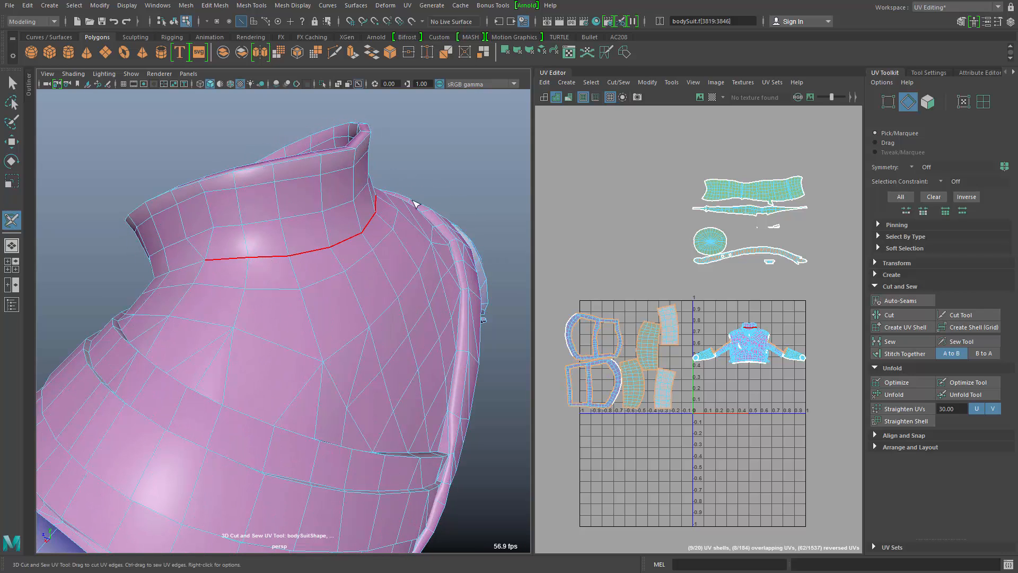
{"action": "left_click", "coordinate": [456, 153]}
Continue the seam along the collar base, around the side of the neck to the front opening
{"action": "left_click_drag", "start_coordinate": [416, 339], "coordinate": [1, 314], "text": "alt"}
{"action": "double_click", "coordinate": [289, 269]}
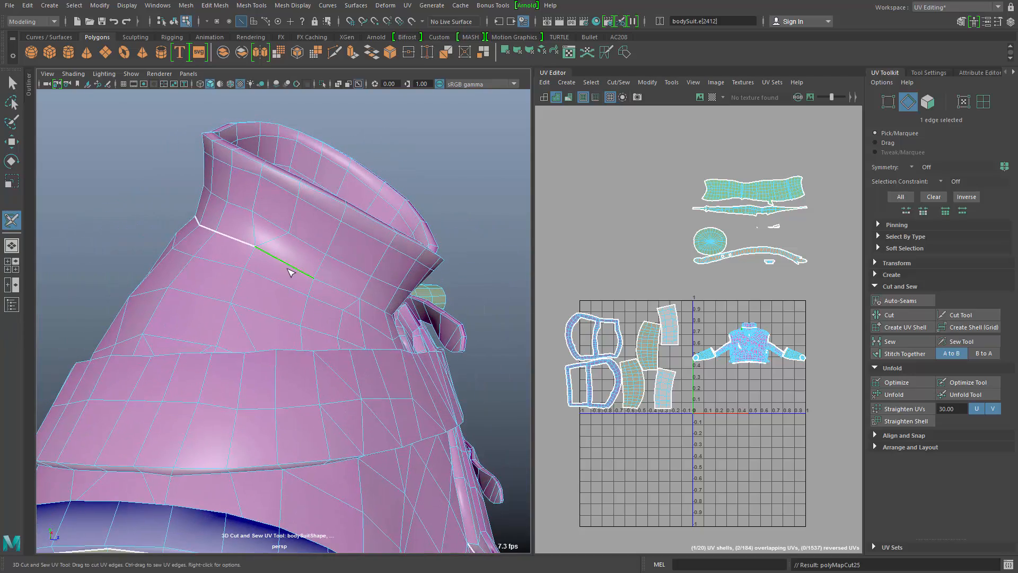
{"action": "left_click_drag", "start_coordinate": [402, 398], "coordinate": [260, 404], "text": "alt"}
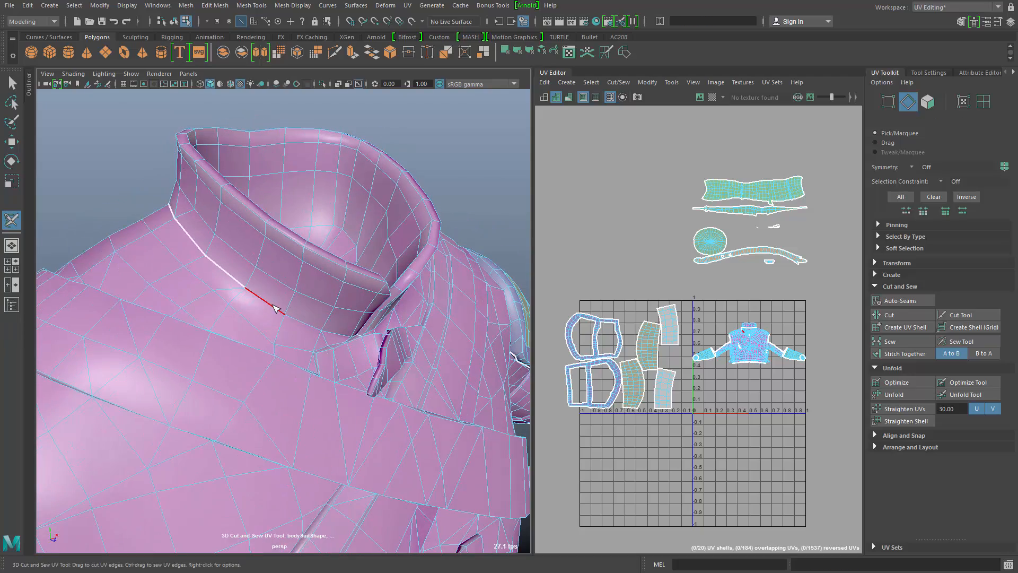
{"action": "double_click", "coordinate": [283, 310]}
{"action": "left_click_drag", "start_coordinate": [284, 314], "coordinate": [315, 348], "text": "alt"}
{"action": "left_click", "coordinate": [304, 347]}
{"action": "double_click", "coordinate": [326, 342]}
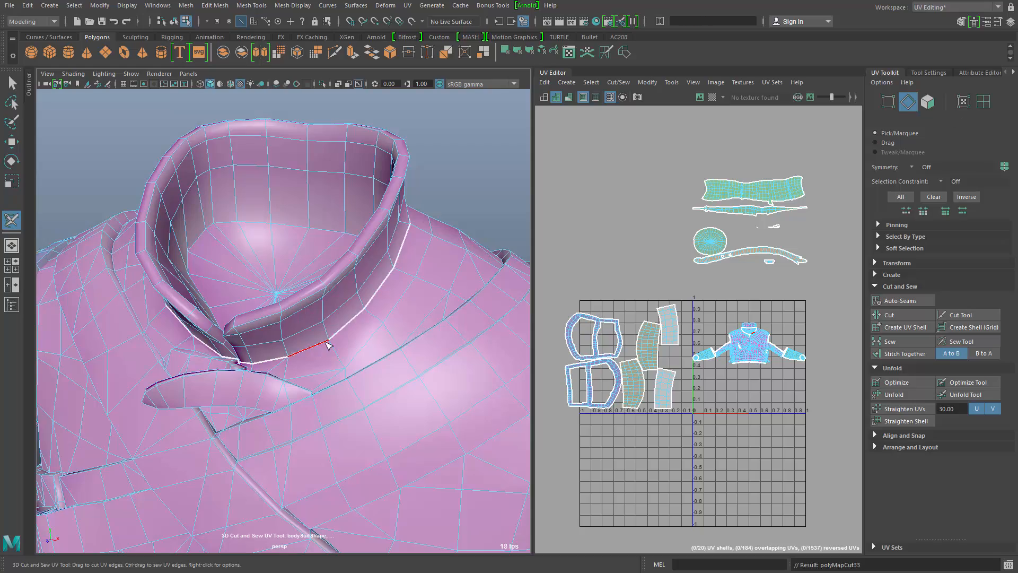
Cut around the flat cap inside the collar to separate it from the collar's inner wall
{"action": "left_click_drag", "start_coordinate": [421, 357], "coordinate": [435, 415], "text": "alt"}
{"action": "double_click", "coordinate": [364, 328]}
{"action": "middle_click_drag", "start_coordinate": [436, 414], "coordinate": [409, 312], "text": "alt"}
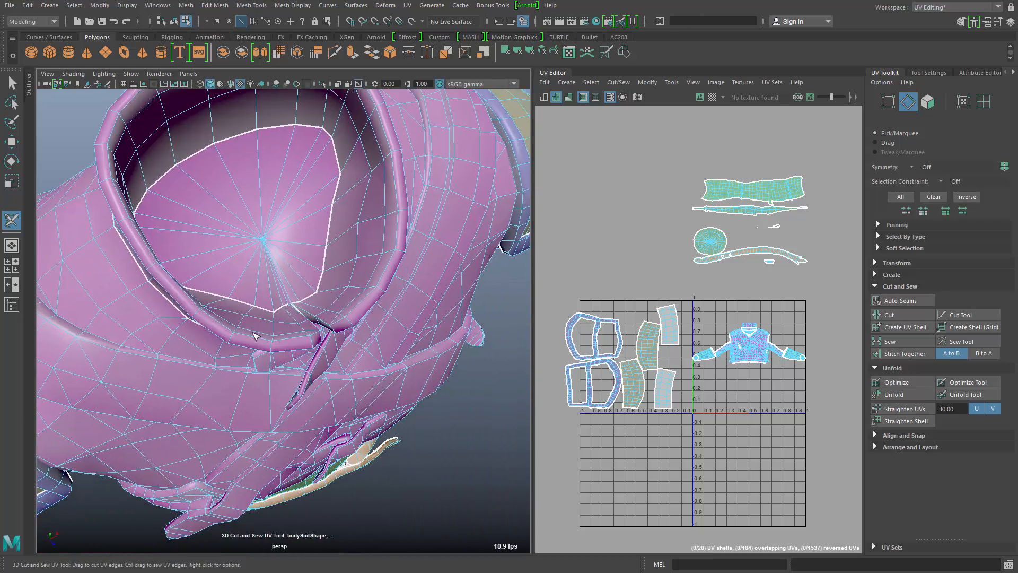
{"action": "right_click_drag", "start_coordinate": [256, 334], "coordinate": [478, 342], "text": "alt"}
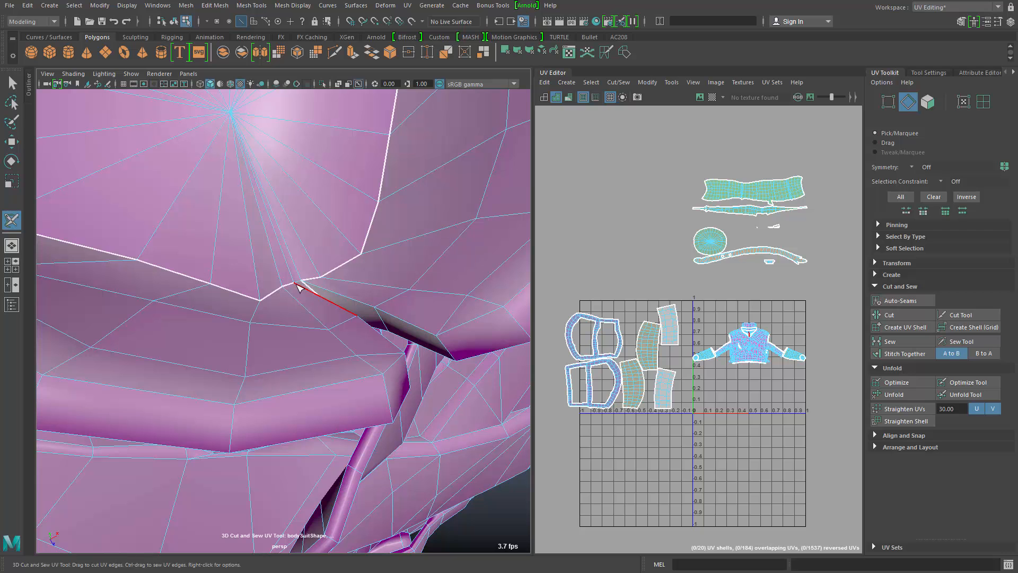
{"action": "left_click", "coordinate": [298, 282]}
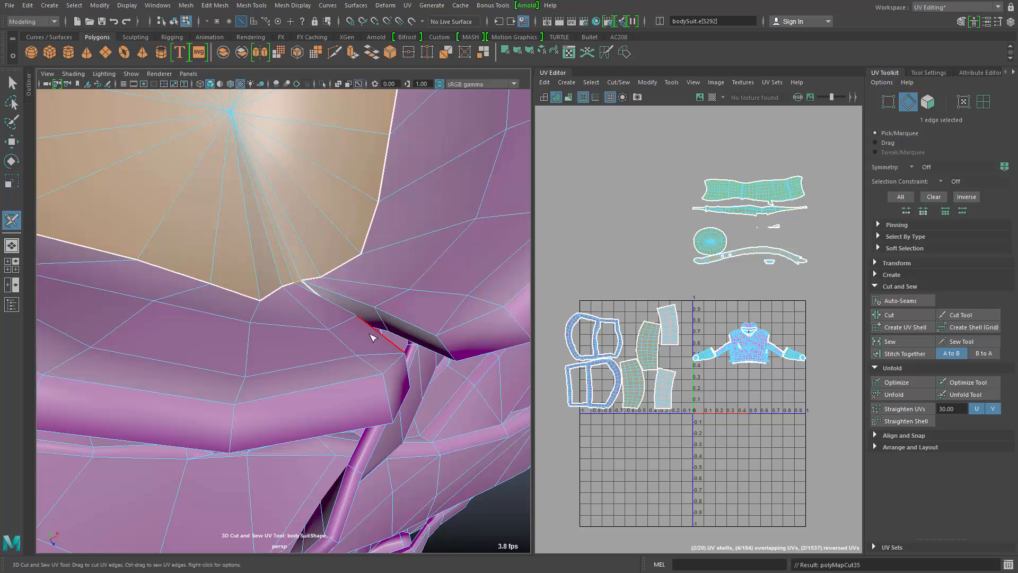
Cut the edges at the collar's front opening, from the rim down to the inner neck cap
{"action": "right_click_drag", "start_coordinate": [373, 338], "coordinate": [221, 320], "text": "alt"}
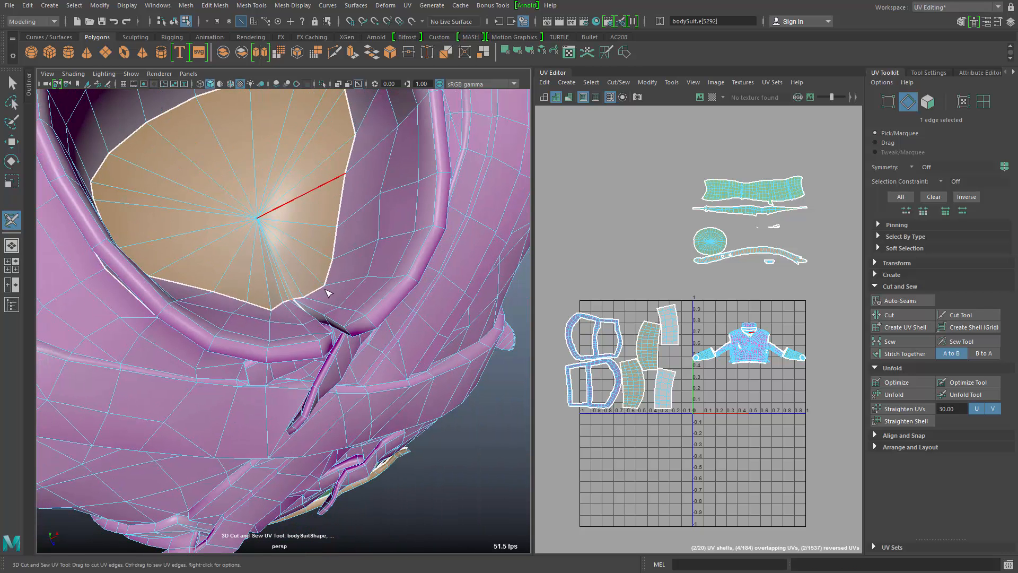
{"action": "left_click_drag", "start_coordinate": [327, 293], "coordinate": [276, 190], "text": "alt"}
{"action": "scroll", "coordinate": [324, 332], "scroll_direction": "up", "scroll_amount": 6}
{"action": "left_click", "coordinate": [220, 225]}
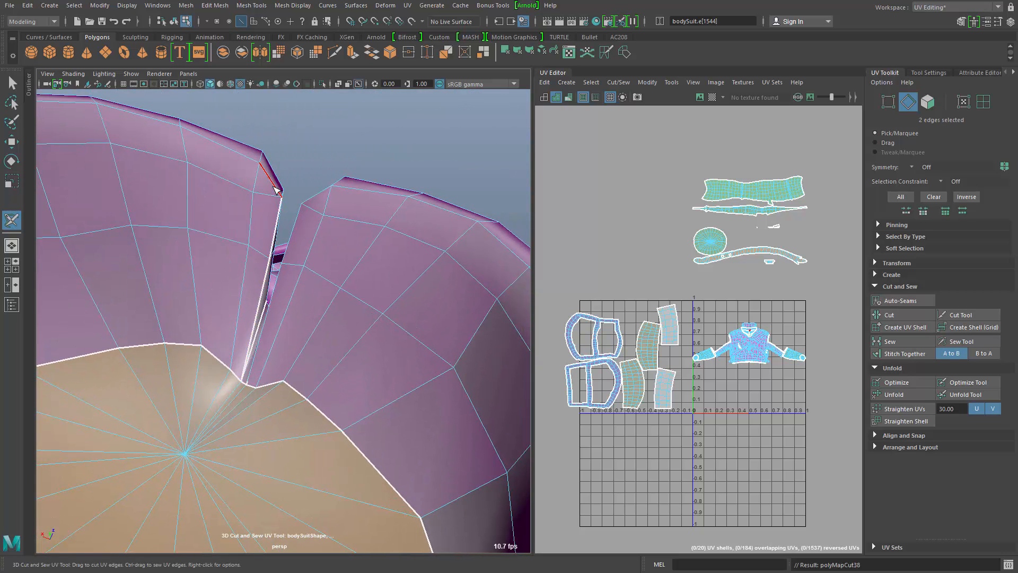
{"action": "left_click", "coordinate": [317, 196]}
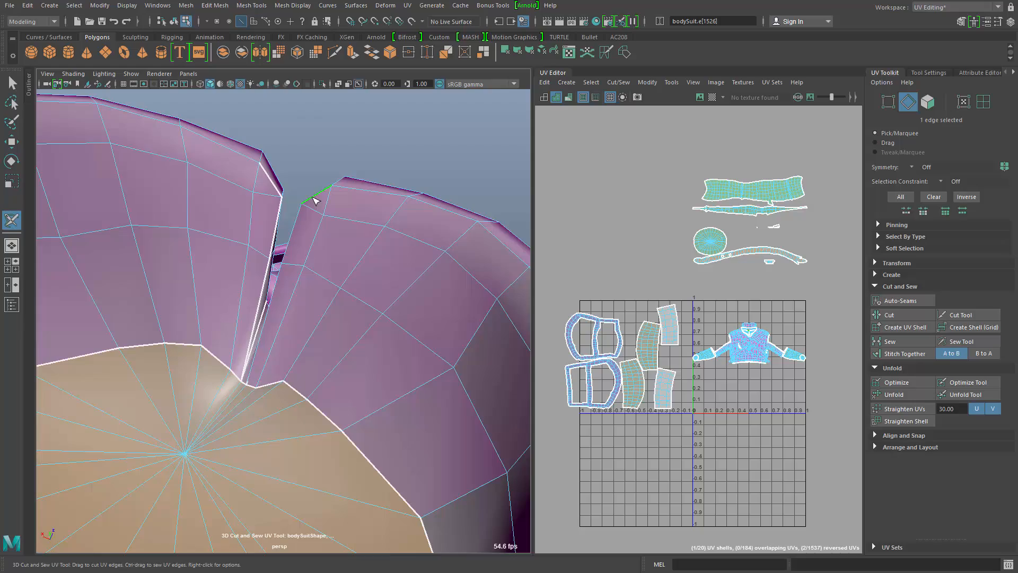
{"action": "left_click", "coordinate": [292, 298]}
{"action": "left_click_drag", "start_coordinate": [357, 416], "coordinate": [332, 357], "text": "alt"}
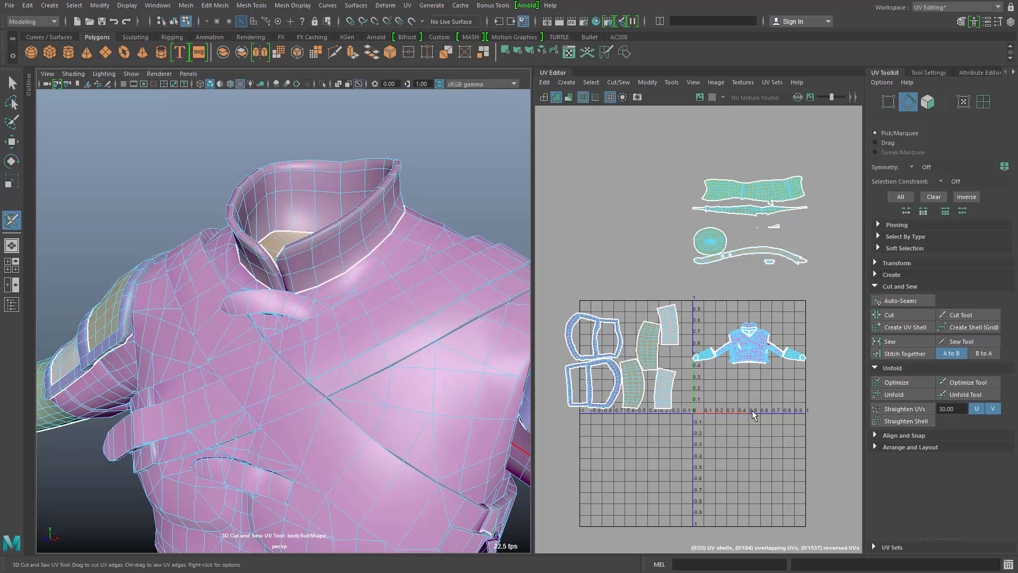
Select the collar as one UV shell, unfold it and move it outside the tile, beside the shells parked above it
{"action": "right_click_drag", "start_coordinate": [749, 398], "coordinate": [707, 374]}
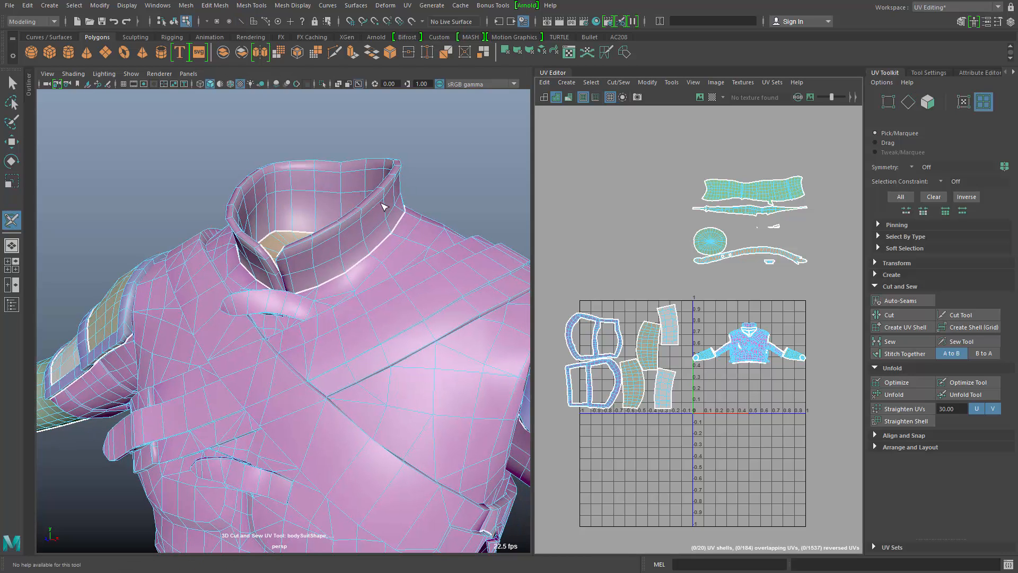
{"action": "key", "text": "q"}
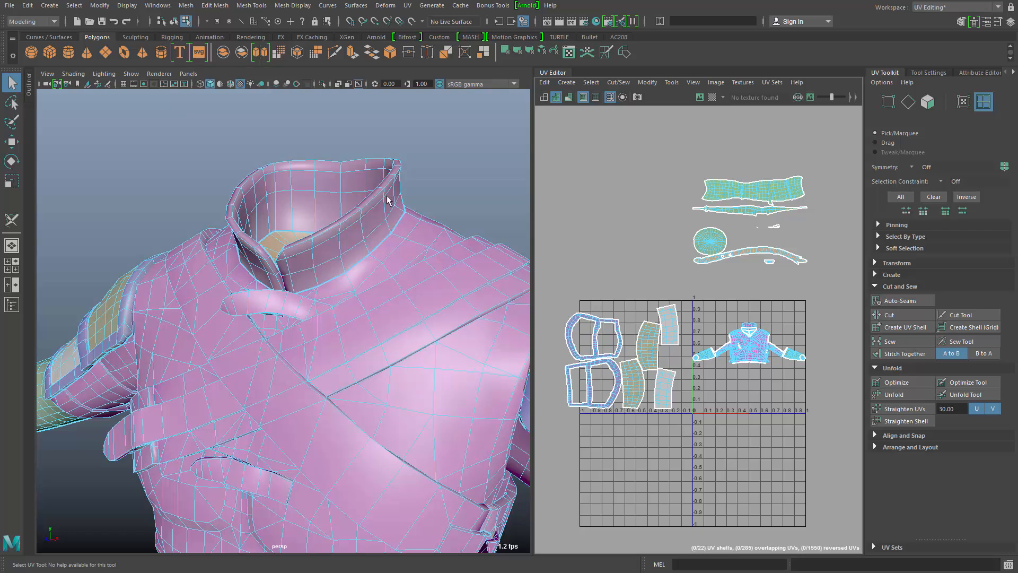
{"action": "left_click", "coordinate": [462, 284]}
{"action": "left_click", "coordinate": [463, 123]}
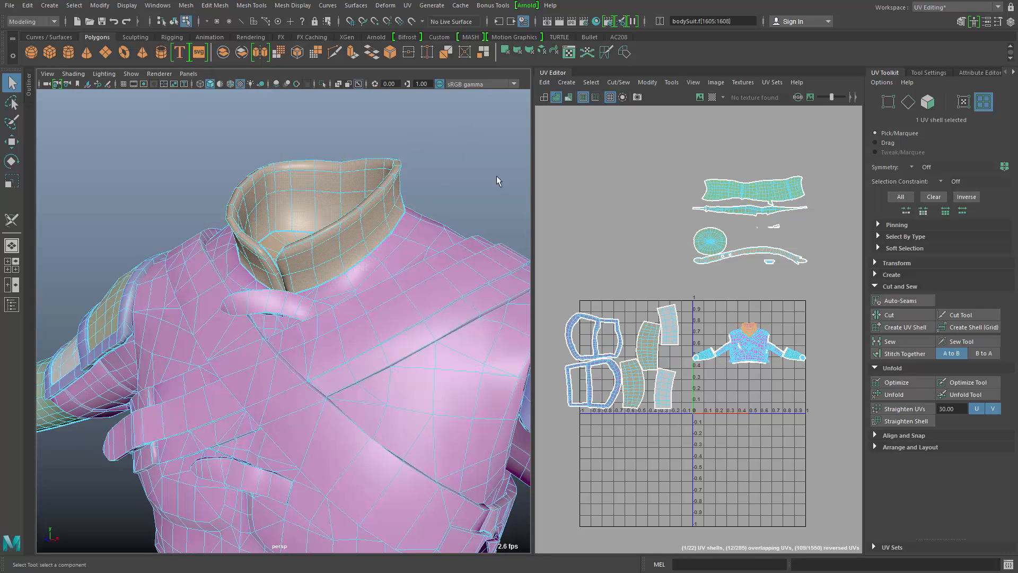
{"action": "key", "text": "w"}
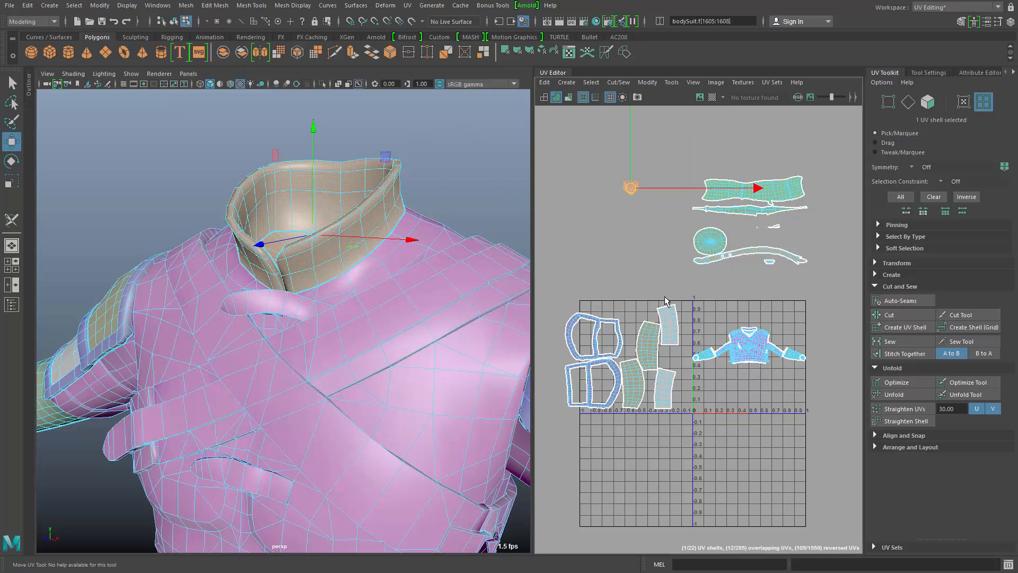
{"action": "key", "text": "ctrl+u"}
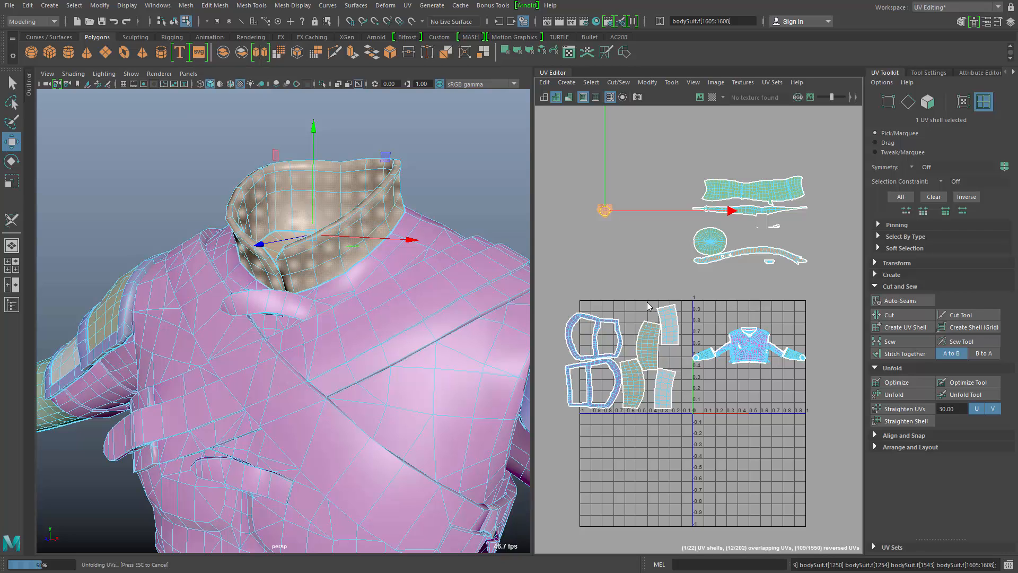
{"action": "left_click", "coordinate": [744, 398]}
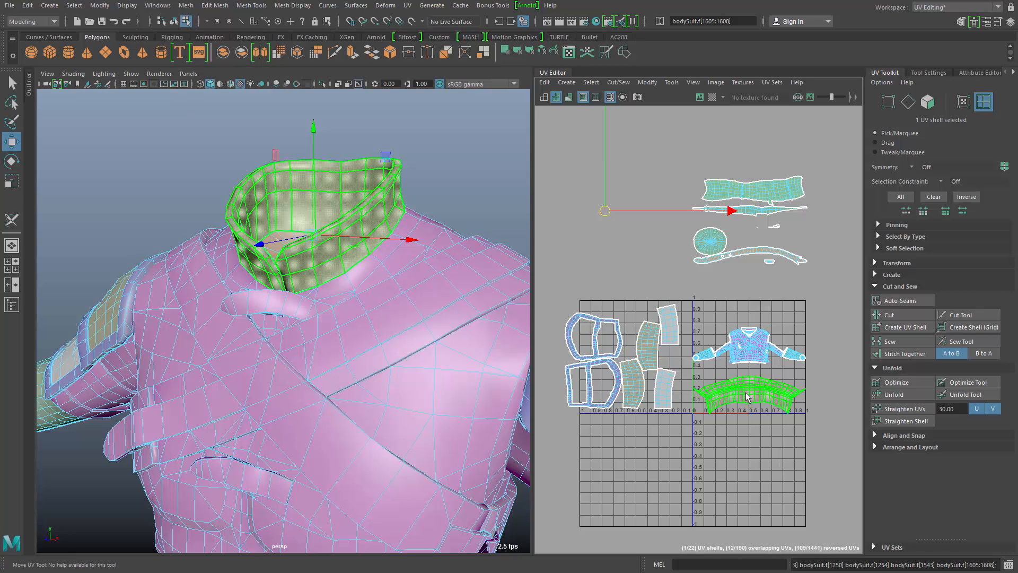
{"action": "left_click_drag", "start_coordinate": [746, 396], "coordinate": [623, 230]}
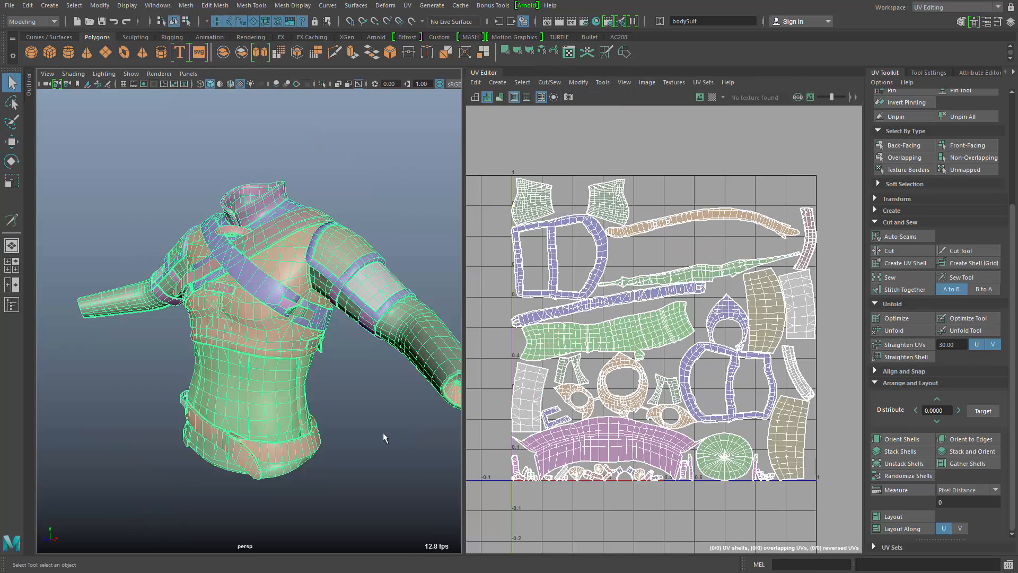
Examine how the bodySuit's UV shells on the model correspond to the packed layout in the UV tile
{"action": "mouse_move", "coordinate": [382, 436]}
{"action": "left_mouse_down", "text": "alt"}
{"action": "mouse_move", "coordinate": [479, 431]}
{"action": "mouse_move", "coordinate": [370, 458]}
{"action": "mouse_move", "coordinate": [416, 469]}
{"action": "mouse_move", "coordinate": [392, 424]}
{"action": "left_mouse_up", "text": "alt"}
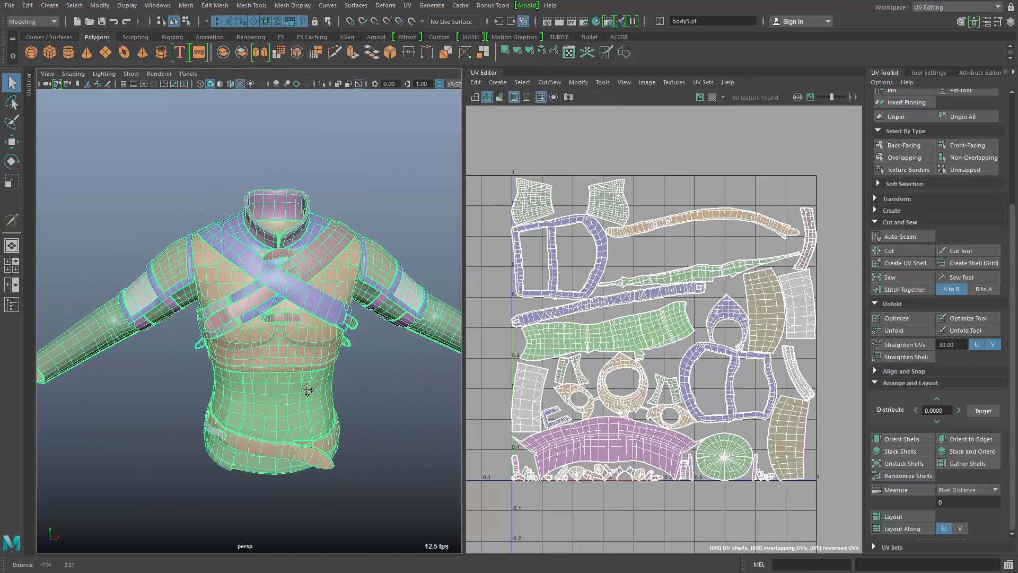
{"action": "right_click_drag", "start_coordinate": [578, 389], "coordinate": [543, 377]}
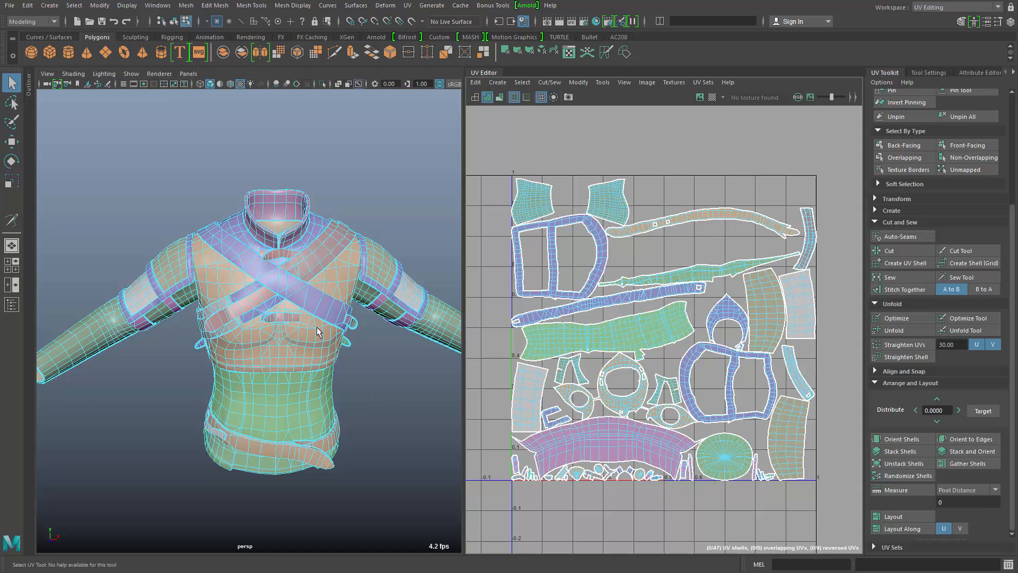
{"action": "left_click_drag", "start_coordinate": [313, 367], "coordinate": [258, 380], "text": "alt"}
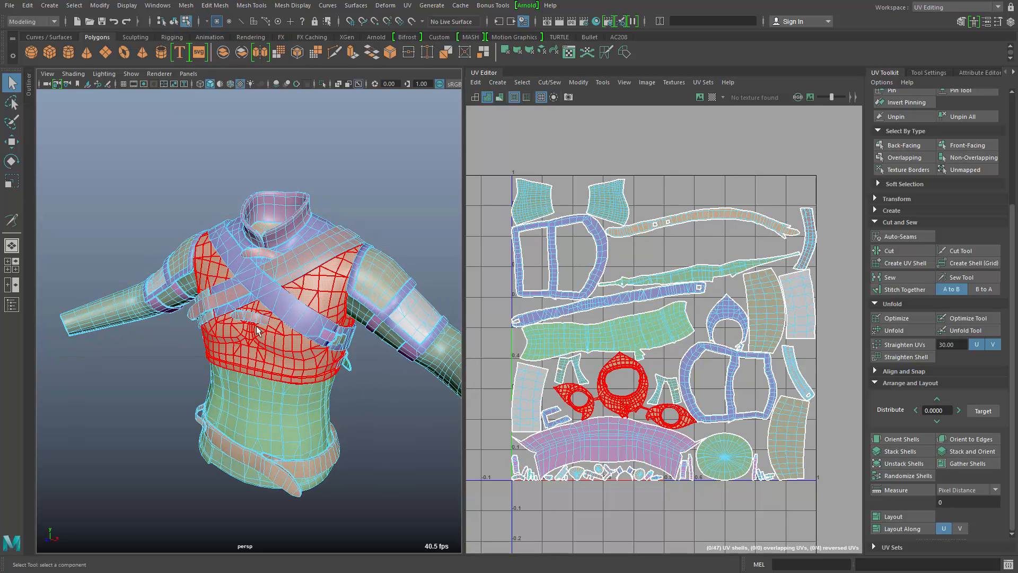
{"action": "left_click_drag", "start_coordinate": [308, 371], "coordinate": [309, 351], "text": "alt"}
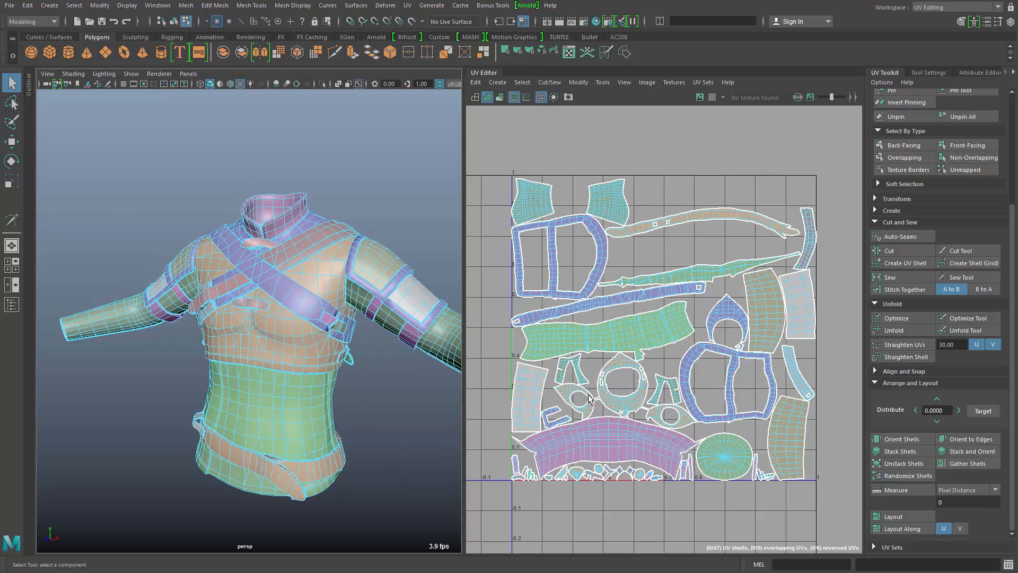
{"action": "middle_click_drag", "start_coordinate": [625, 410], "coordinate": [594, 417], "text": "alt"}
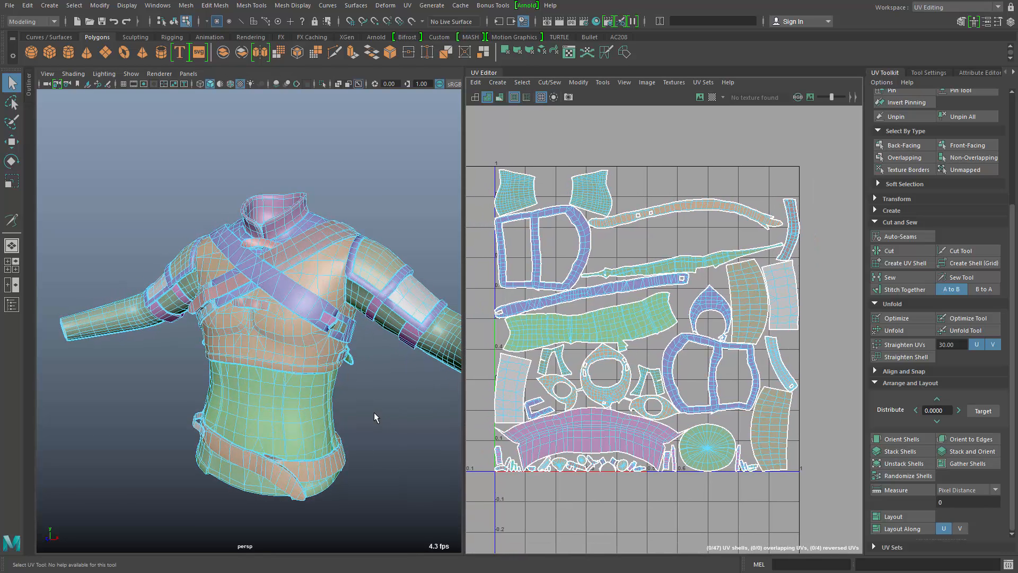
{"action": "left_click_drag", "start_coordinate": [290, 384], "coordinate": [317, 344], "text": "alt"}
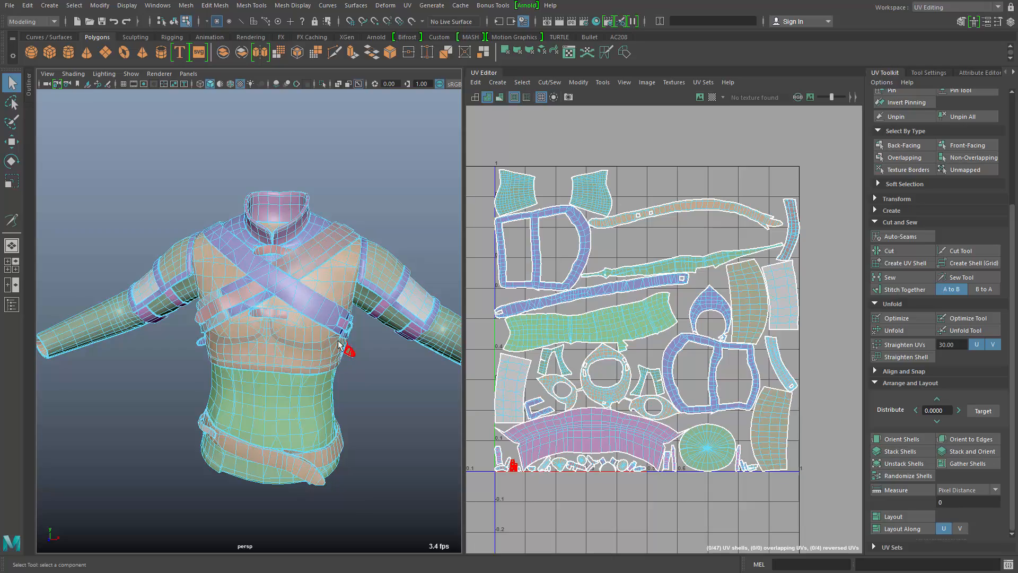
{"action": "left_click_drag", "start_coordinate": [358, 389], "coordinate": [328, 383], "text": "alt"}
{"action": "middle_click_drag", "start_coordinate": [329, 383], "coordinate": [339, 376], "text": "alt"}
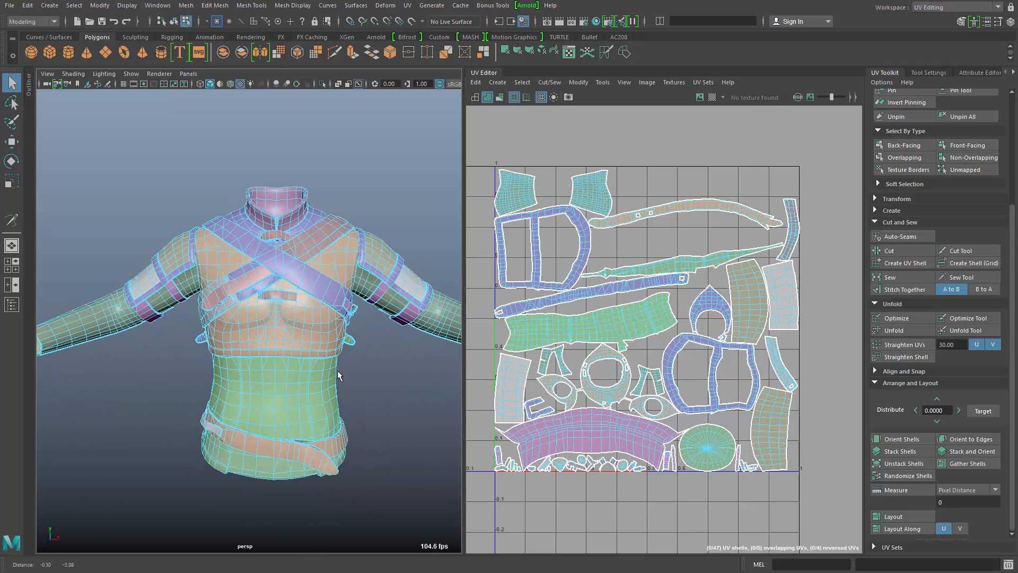
{"action": "middle_click_drag", "start_coordinate": [657, 412], "coordinate": [660, 416], "text": "alt"}
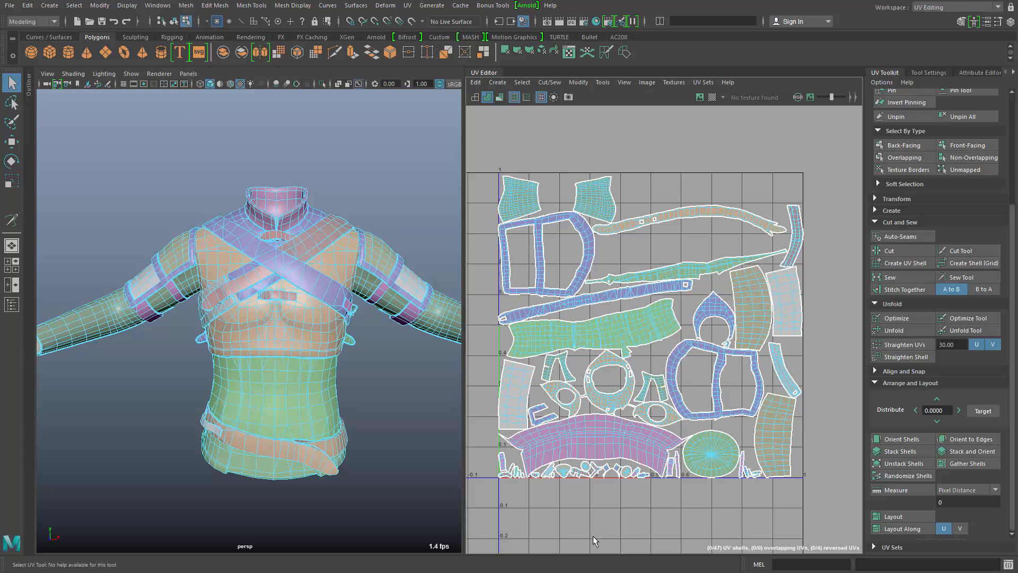
{"action": "middle_click_drag", "start_coordinate": [590, 511], "coordinate": [608, 454], "text": "alt"}
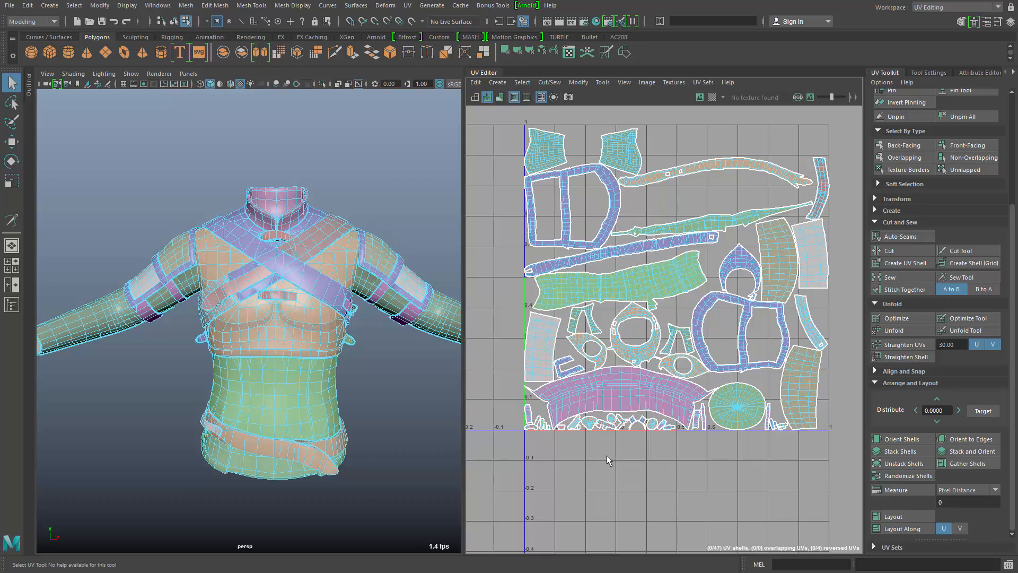
Show the UV Editor full screen and inspect the packed shell layout
{"action": "key", "text": "shift+space"}
{"action": "scroll", "coordinate": [562, 349], "scroll_direction": "down", "scroll_amount": 4}
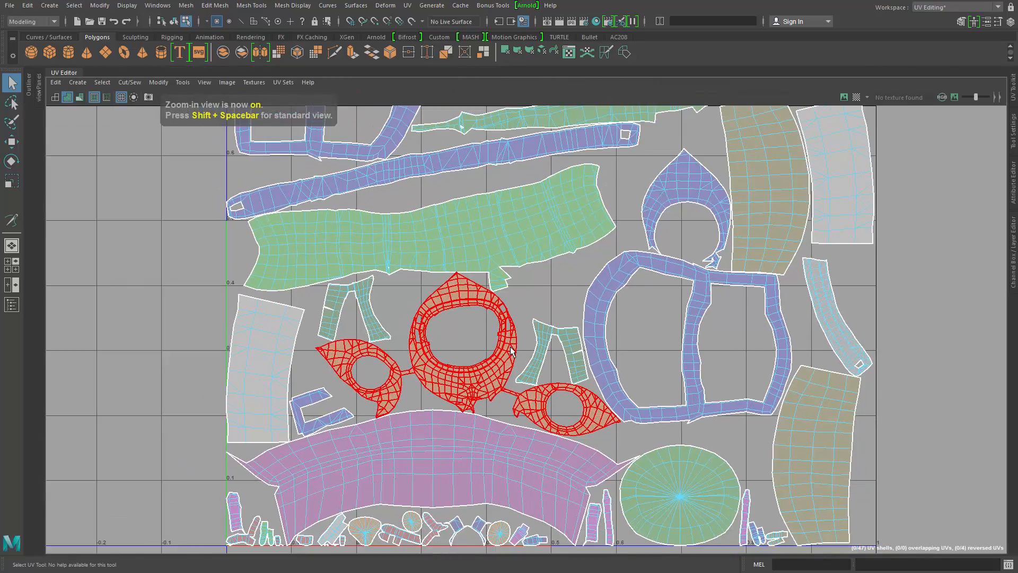
{"action": "mouse_move", "coordinate": [561, 350]}
{"action": "middle_mouse_down", "text": "alt"}
{"action": "mouse_move", "coordinate": [571, 328]}
{"action": "mouse_move", "coordinate": [576, 337]}
{"action": "middle_mouse_up", "text": "alt"}
{"action": "key", "text": "shift+space"}
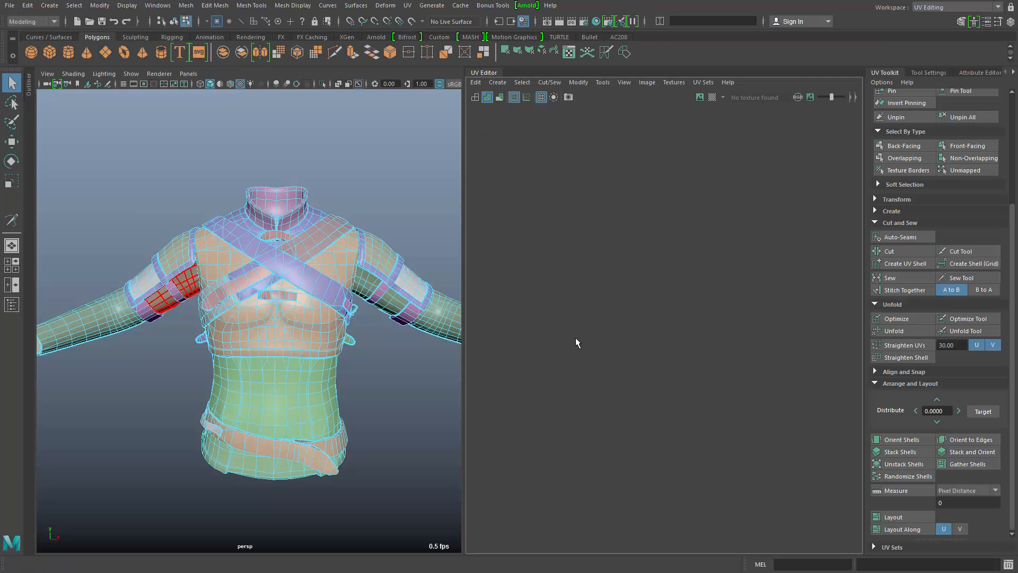
{"action": "key", "text": "ctrl+space"}
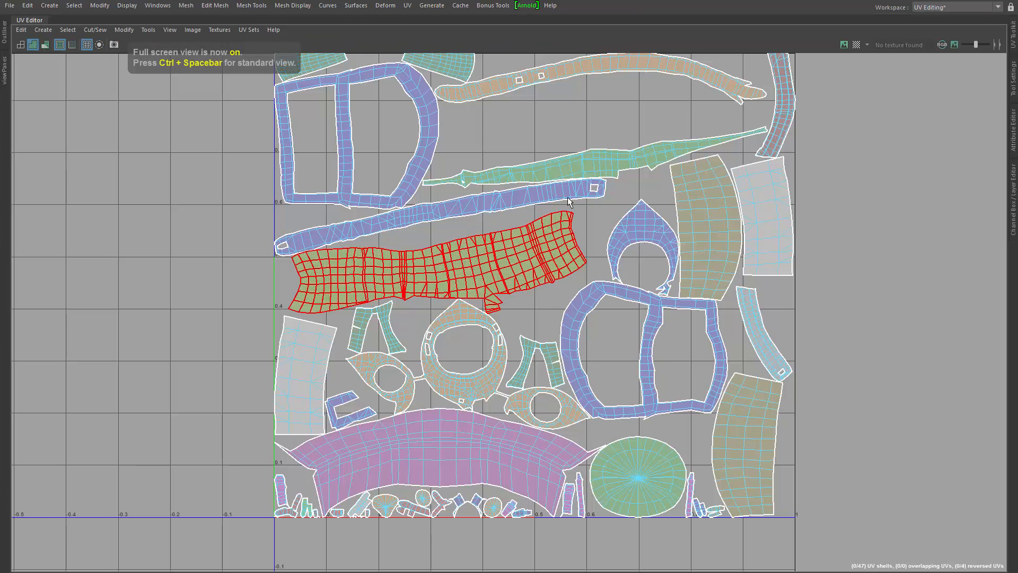
{"action": "middle_click_drag", "start_coordinate": [559, 191], "coordinate": [535, 253], "text": "alt"}
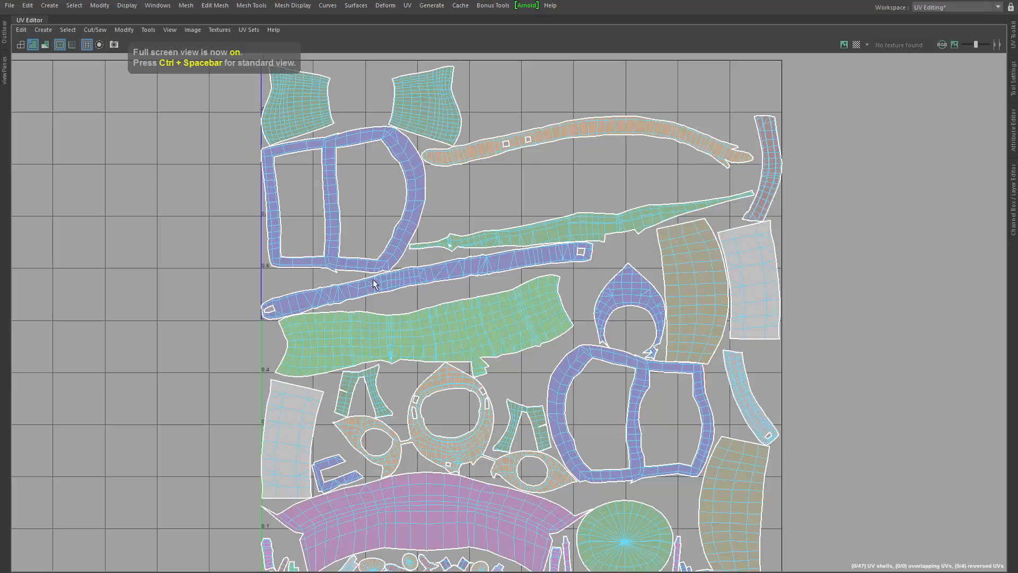
{"action": "right_click_drag", "start_coordinate": [464, 355], "coordinate": [518, 357], "text": "alt"}
Select the tiny stray shells along the tile's lower edge and move them just below the tile
{"action": "middle_click_drag", "start_coordinate": [395, 543], "coordinate": [681, 305], "text": "alt"}
{"action": "scroll", "coordinate": [460, 374], "scroll_direction": "up", "scroll_amount": 8}
{"action": "right_click_drag", "start_coordinate": [471, 402], "coordinate": [566, 405], "text": "alt"}
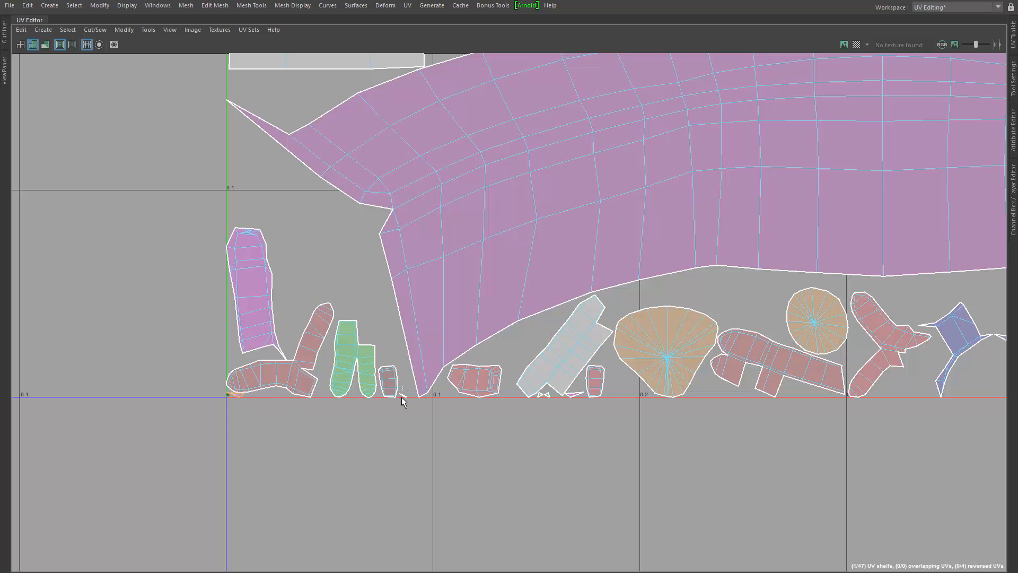
{"action": "left_click", "coordinate": [542, 396], "text": "shift"}
{"action": "left_click_drag", "start_coordinate": [563, 476], "coordinate": [598, 474]}
{"action": "middle_click_drag", "start_coordinate": [751, 480], "coordinate": [706, 487], "text": "alt"}
Show the UV Toolkit and stitch the tiny stray shells onto their matching shells with Stitch Together A to B
{"action": "left_click", "coordinate": [1012, 42]}
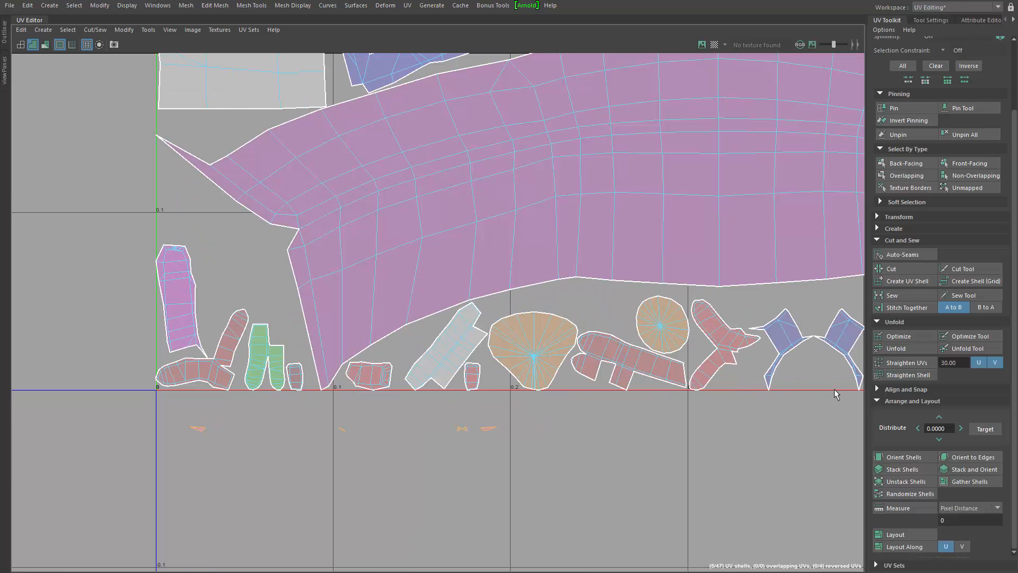
{"action": "middle_click_drag", "start_coordinate": [430, 480], "coordinate": [443, 477], "text": "alt"}
{"action": "left_click", "coordinate": [443, 477]}
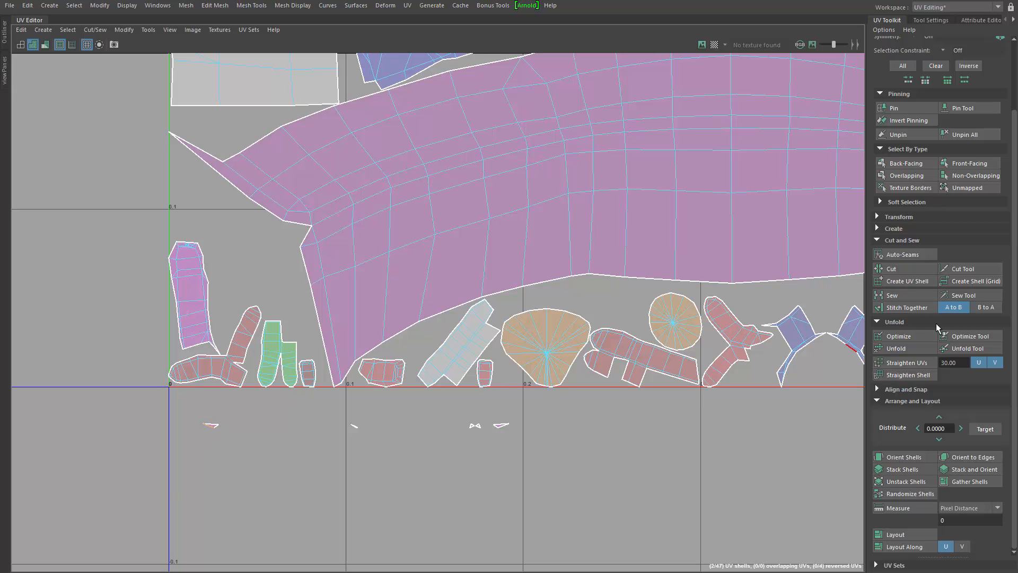
{"action": "left_click", "coordinate": [904, 307]}
{"action": "left_click", "coordinate": [904, 310]}
{"action": "left_click", "coordinate": [906, 309]}
Examine the large chest shell and the narrow strips linking its central ring to the two smaller side rings
{"action": "right_click_drag", "start_coordinate": [701, 451], "coordinate": [391, 451], "text": "alt"}
{"action": "middle_click_drag", "start_coordinate": [685, 328], "coordinate": [483, 412], "text": "alt"}
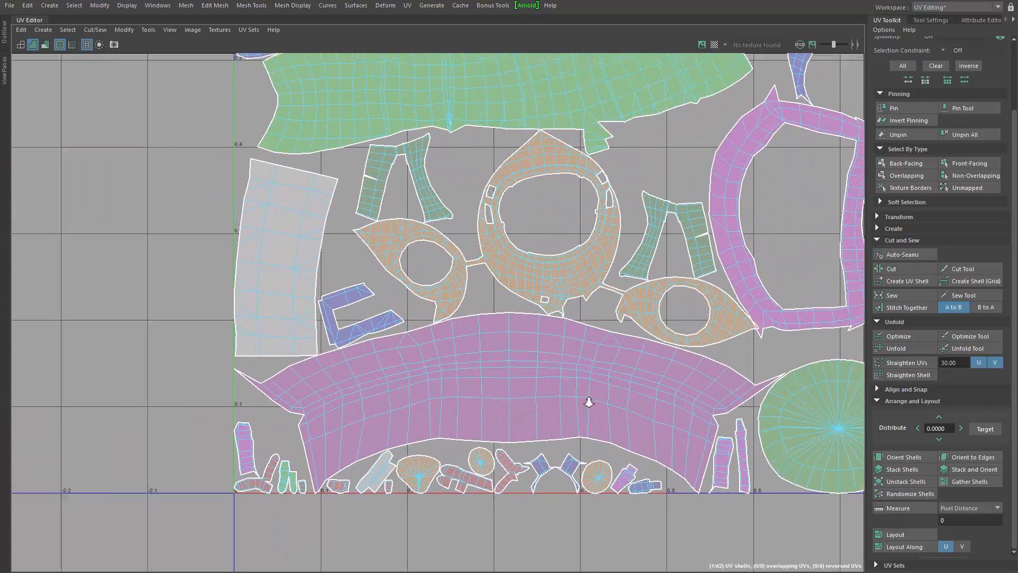
{"action": "right_click_drag", "start_coordinate": [653, 398], "coordinate": [513, 368], "text": "alt"}
{"action": "middle_click_drag", "start_coordinate": [507, 366], "coordinate": [304, 452], "text": "alt"}
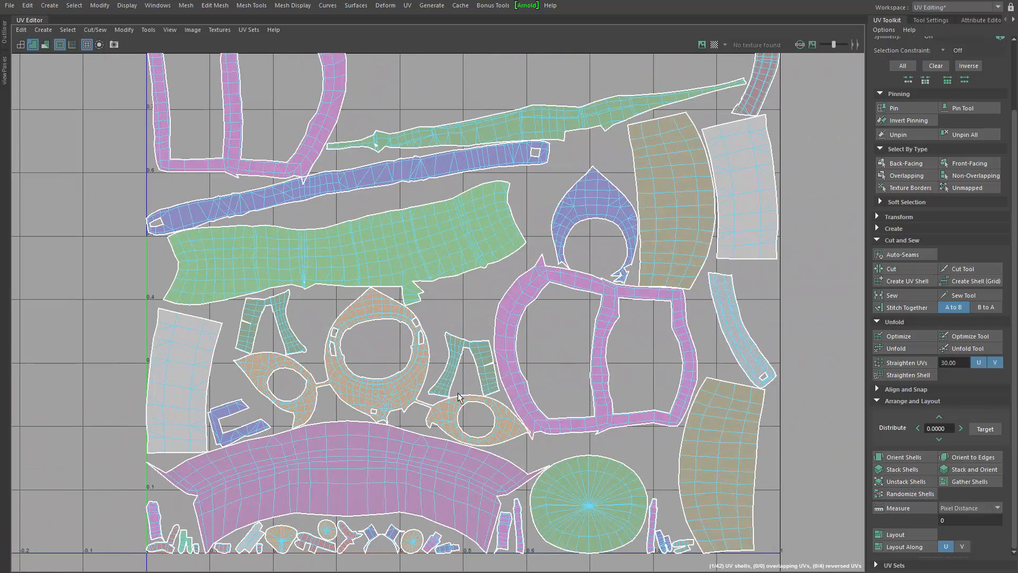
{"action": "middle_click_drag", "start_coordinate": [466, 413], "coordinate": [547, 344], "text": "alt"}
{"action": "right_click_drag", "start_coordinate": [384, 360], "coordinate": [715, 343], "text": "alt"}
{"action": "middle_click_drag", "start_coordinate": [592, 308], "coordinate": [466, 353], "text": "alt"}
{"action": "right_click_drag", "start_coordinate": [475, 374], "coordinate": [588, 367], "text": "alt"}
{"action": "middle_click_drag", "start_coordinate": [450, 343], "coordinate": [536, 360], "text": "alt"}
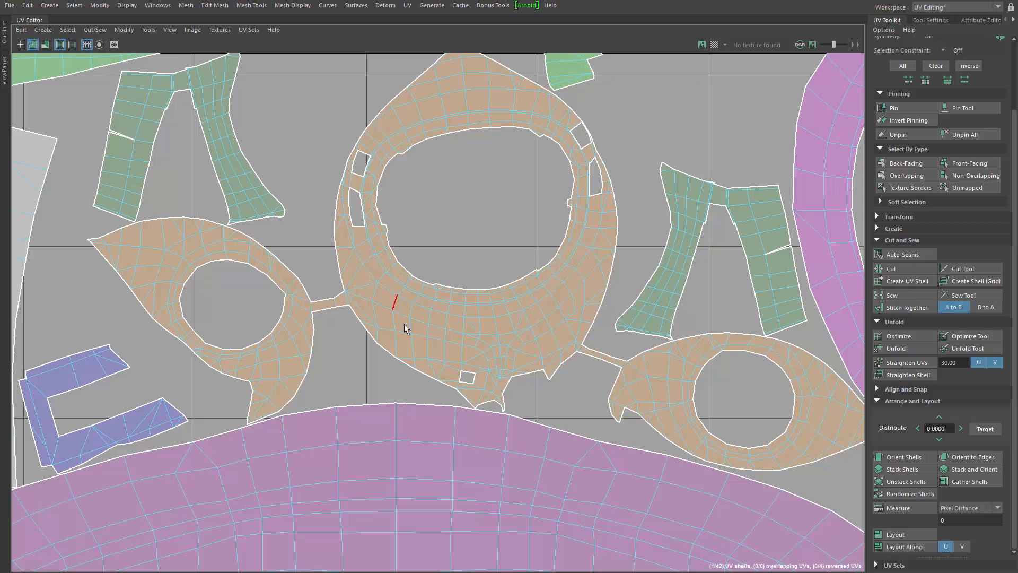
{"action": "middle_click_drag", "start_coordinate": [178, 252], "coordinate": [203, 244], "text": "alt"}
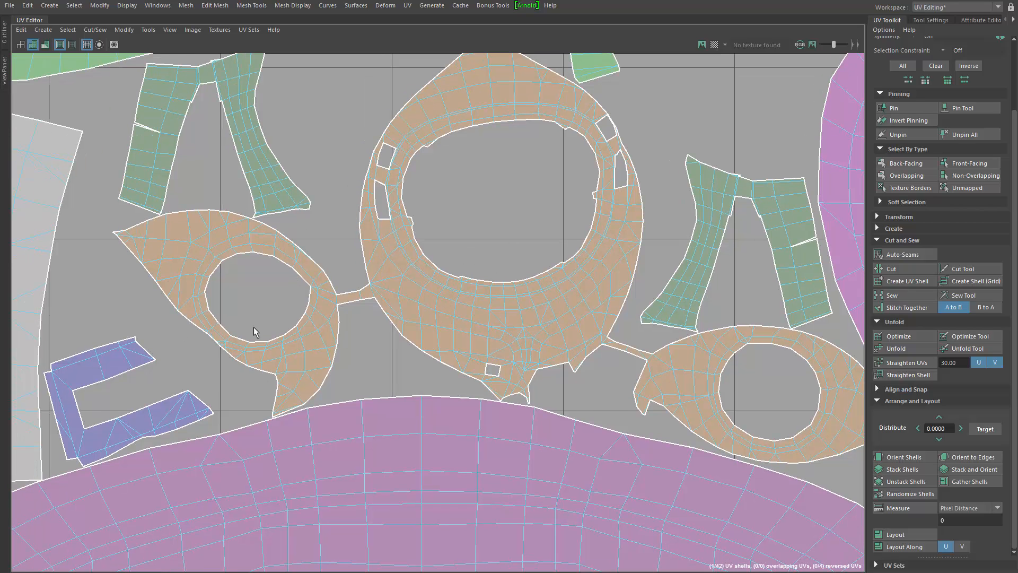
{"action": "middle_click_drag", "start_coordinate": [417, 365], "coordinate": [431, 367], "text": "alt"}
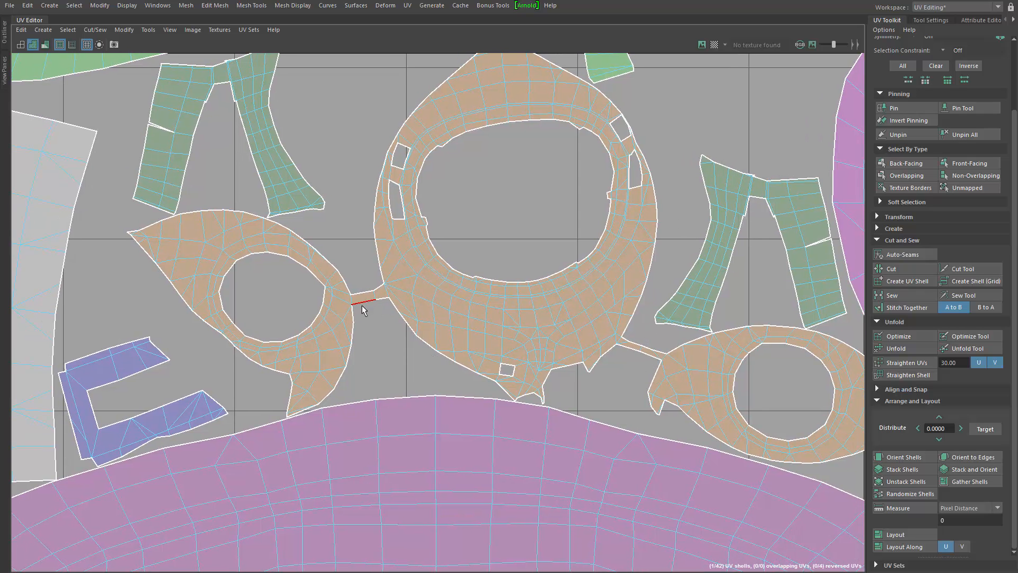
{"action": "middle_click_drag", "start_coordinate": [408, 318], "coordinate": [379, 334], "text": "alt"}
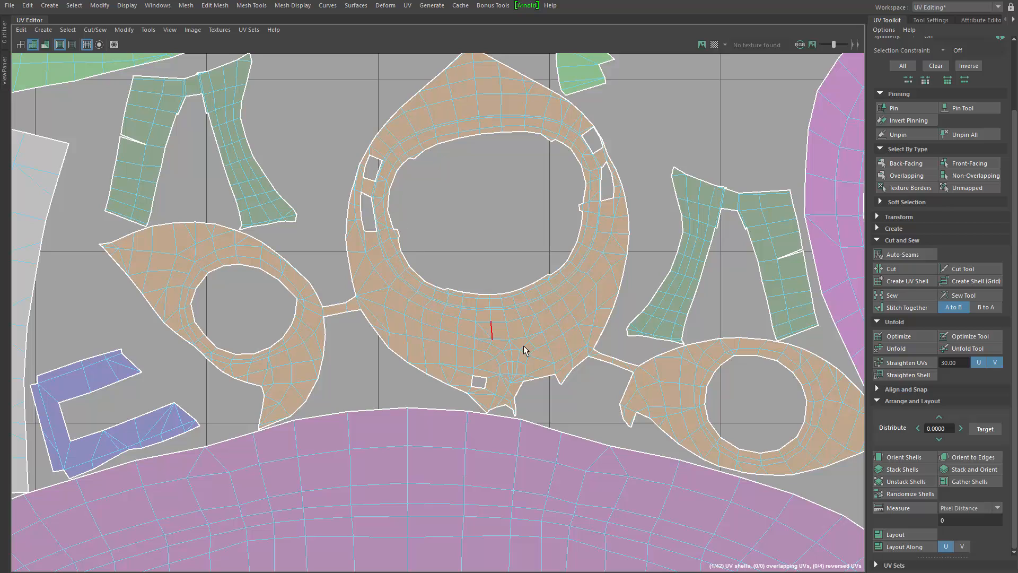
{"action": "middle_click_drag", "start_coordinate": [524, 346], "coordinate": [508, 363], "text": "alt"}
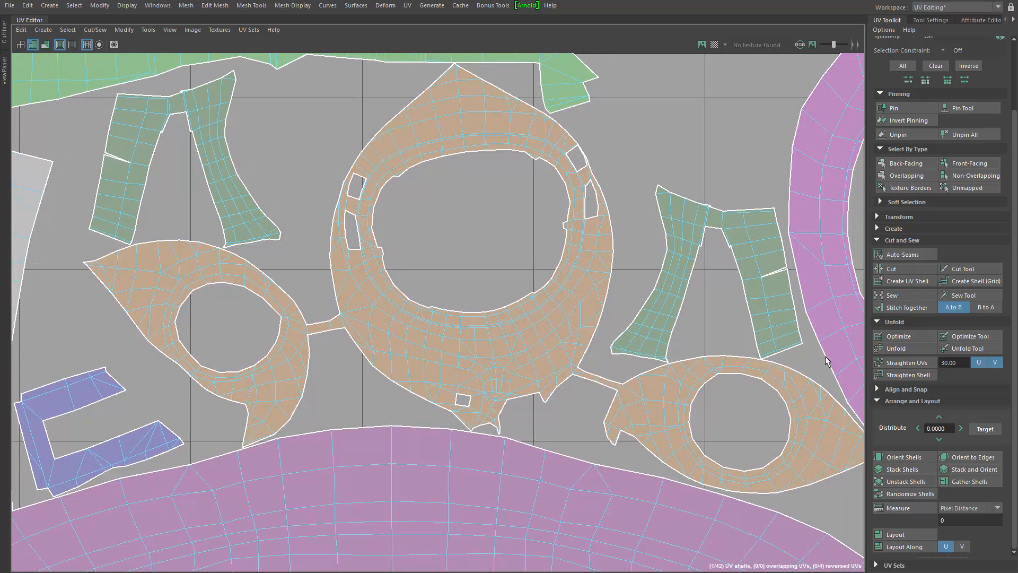
Use the Cut Tool to separate the right-hand small ring from the narrow strip linking it to the central chest shell
{"action": "left_click", "coordinate": [970, 268]}
{"action": "middle_click_drag", "start_coordinate": [374, 426], "coordinate": [351, 370], "text": "alt"}
{"action": "mouse_move", "coordinate": [408, 387]}
{"action": "right_mouse_down", "text": "alt"}
{"action": "mouse_move", "coordinate": [776, 364]}
{"action": "mouse_move", "coordinate": [716, 287]}
{"action": "right_mouse_up", "text": "alt"}
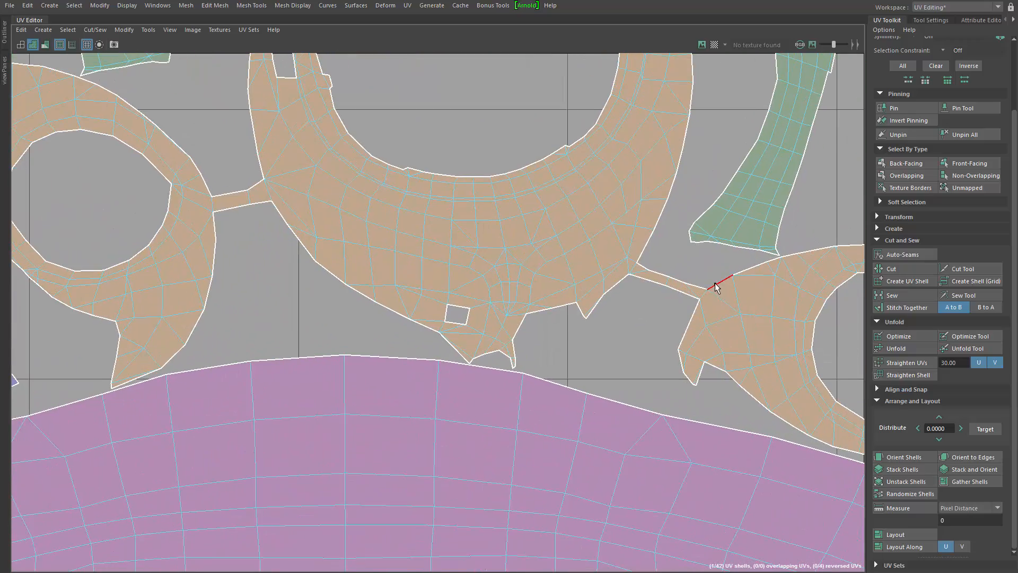
{"action": "left_click", "coordinate": [701, 292]}
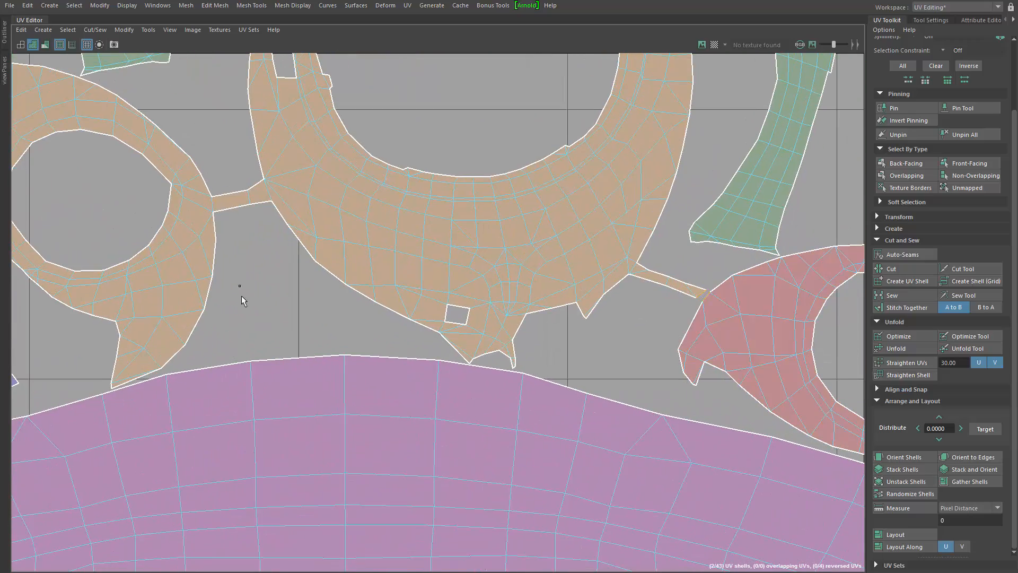
Cut the left-hand small ring free from the narrow strip linking it to the central chest shell
{"action": "middle_click_drag", "start_coordinate": [241, 295], "coordinate": [323, 375], "text": "alt"}
{"action": "right_click_drag", "start_coordinate": [323, 375], "coordinate": [380, 340], "text": "alt"}
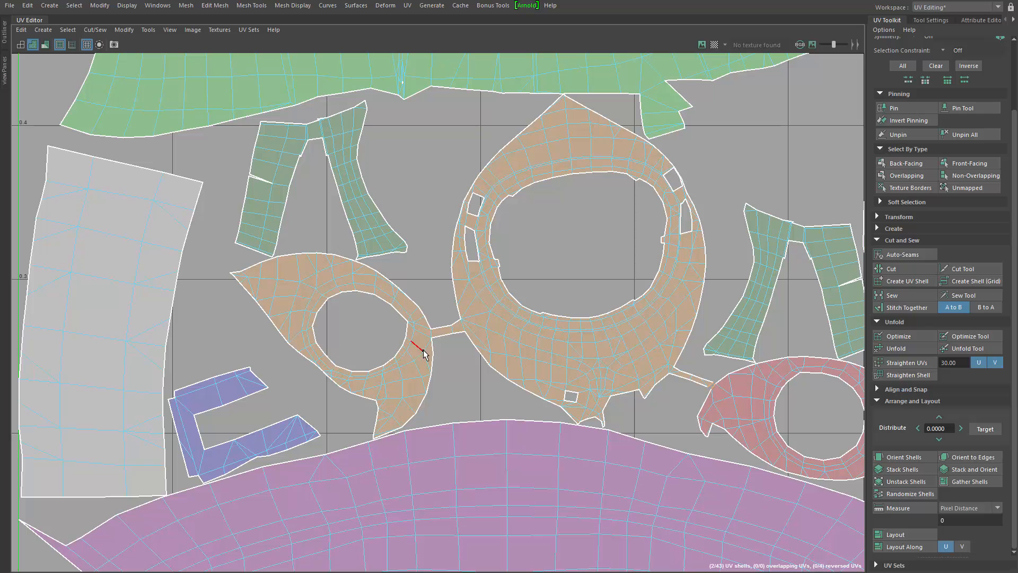
{"action": "middle_click_drag", "start_coordinate": [558, 376], "coordinate": [275, 378], "text": "alt"}
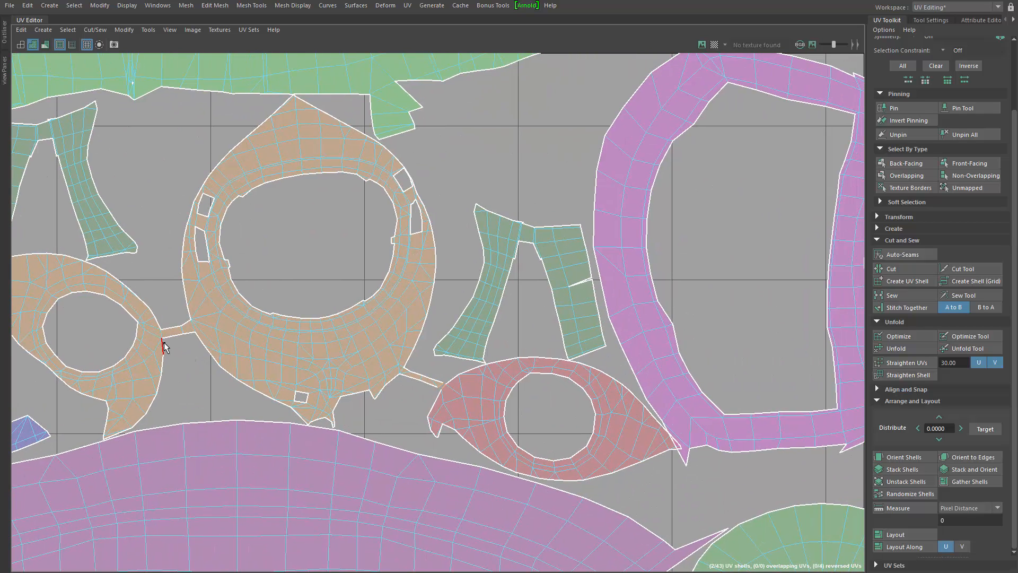
{"action": "scroll", "coordinate": [164, 344], "scroll_direction": "up", "scroll_amount": 6}
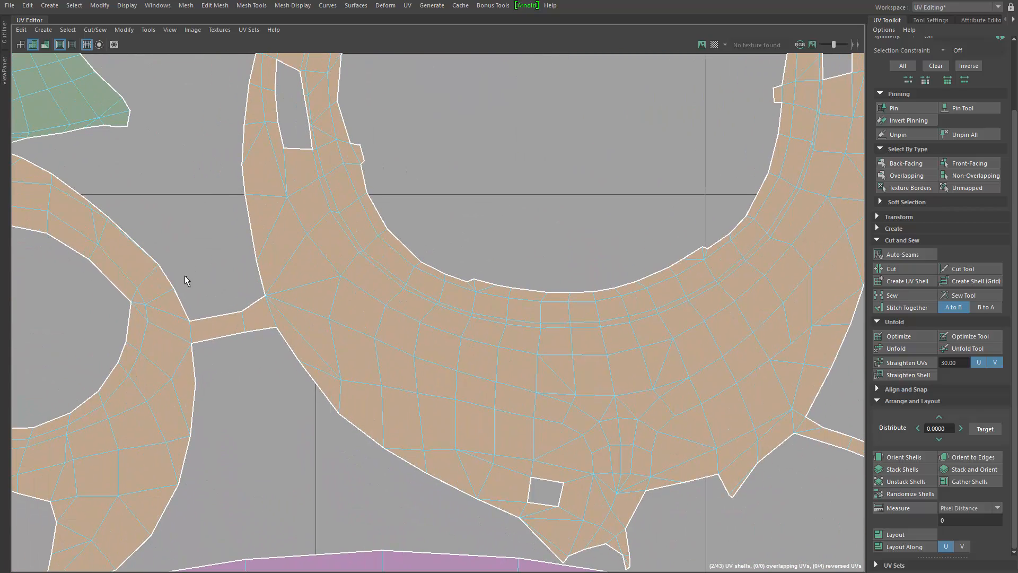
{"action": "left_click", "coordinate": [190, 331]}
{"action": "scroll", "coordinate": [535, 404], "scroll_direction": "down", "scroll_amount": 4}
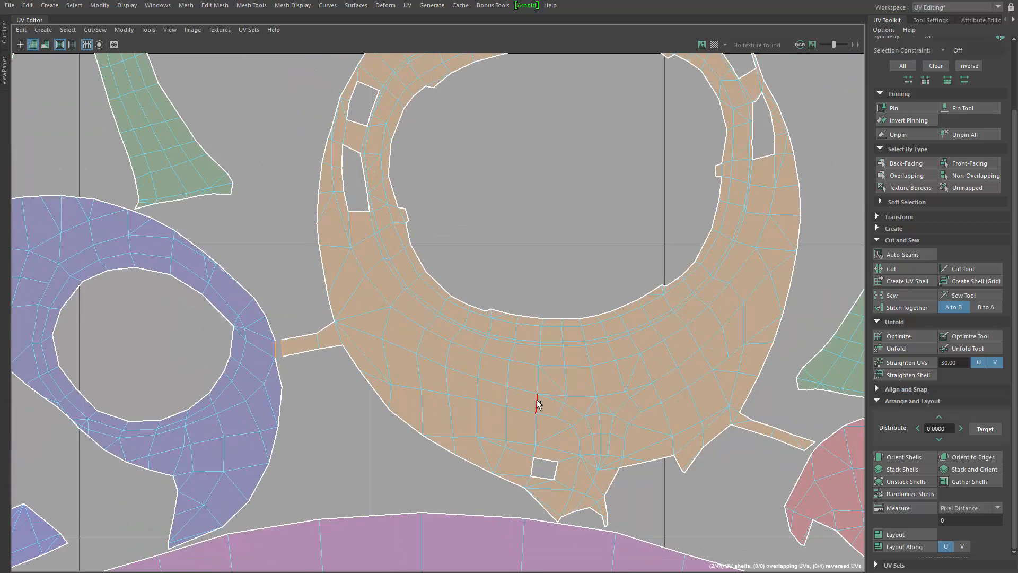
Cut across the left side of the central chest ring between its two small holes, from outer to inner border
{"action": "middle_click_drag", "start_coordinate": [649, 404], "coordinate": [601, 406], "text": "alt"}
{"action": "scroll", "coordinate": [620, 197], "scroll_direction": "up", "scroll_amount": 5}
{"action": "middle_click_drag", "start_coordinate": [621, 198], "coordinate": [854, 265], "text": "alt"}
{"action": "middle_click_drag", "start_coordinate": [365, 327], "coordinate": [516, 321], "text": "alt"}
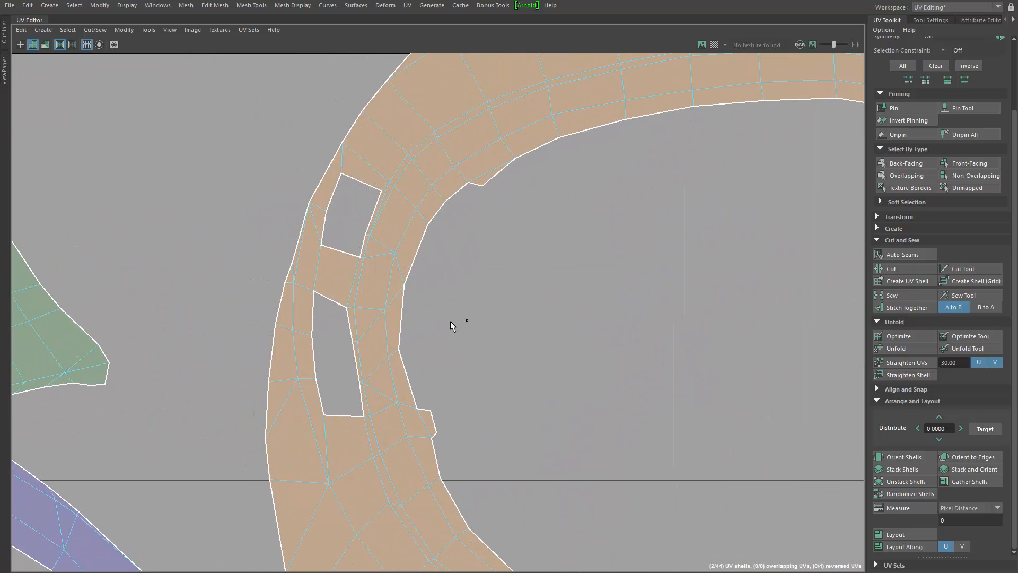
{"action": "mouse_move", "coordinate": [278, 282]}
{"action": "left_mouse_down"}
{"action": "mouse_move", "coordinate": [390, 308]}
{"action": "mouse_move", "coordinate": [527, 256]}
{"action": "left_mouse_up"}
{"action": "right_click_drag", "start_coordinate": [711, 401], "coordinate": [468, 395], "text": "alt"}
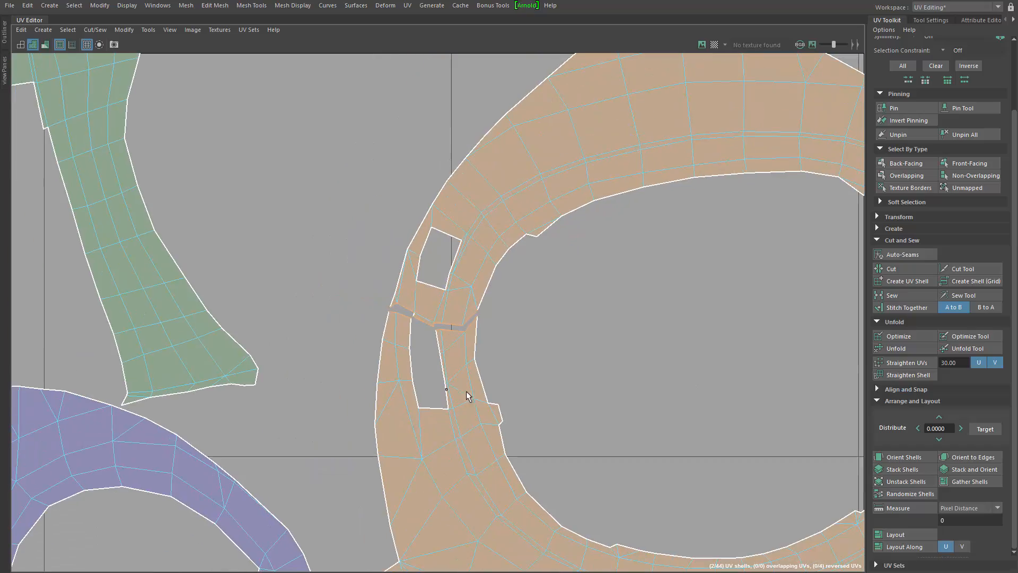
Sew closed the notches in the legs of the two dark green forked shells beside the chest shell
{"action": "middle_click_drag", "start_coordinate": [575, 387], "coordinate": [564, 328], "text": "alt"}
{"action": "right_click_drag", "start_coordinate": [693, 359], "coordinate": [317, 381], "text": "alt"}
{"action": "right_click_drag", "start_coordinate": [317, 424], "coordinate": [455, 410], "text": "alt"}
{"action": "right_click_drag", "start_coordinate": [648, 379], "coordinate": [482, 405], "text": "alt"}
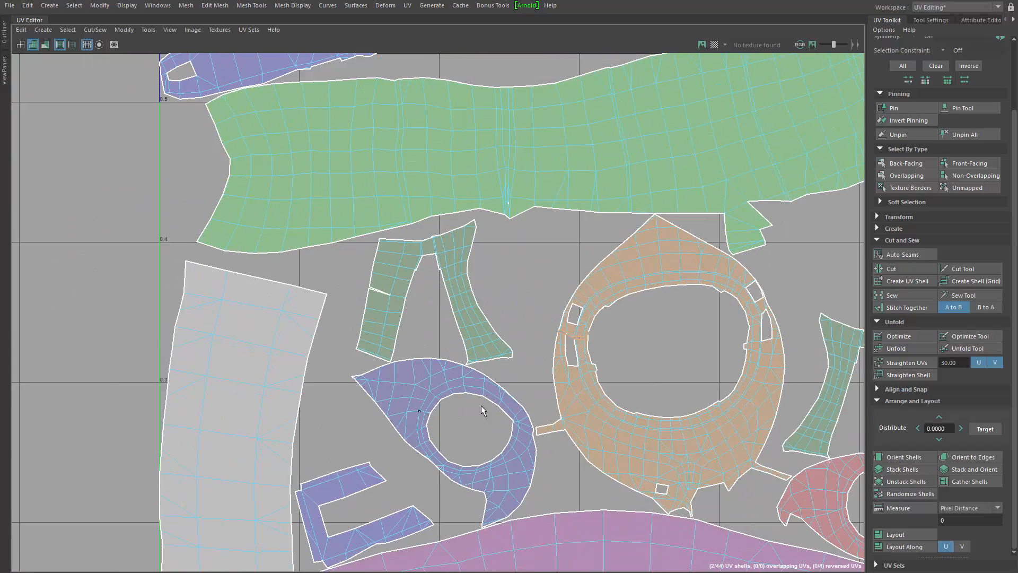
{"action": "mouse_move", "coordinate": [656, 377]}
{"action": "middle_mouse_down", "text": "alt"}
{"action": "mouse_move", "coordinate": [629, 370]}
{"action": "mouse_move", "coordinate": [653, 374]}
{"action": "middle_mouse_up", "text": "alt"}
{"action": "right_click_drag", "start_coordinate": [641, 313], "coordinate": [613, 320], "text": "alt"}
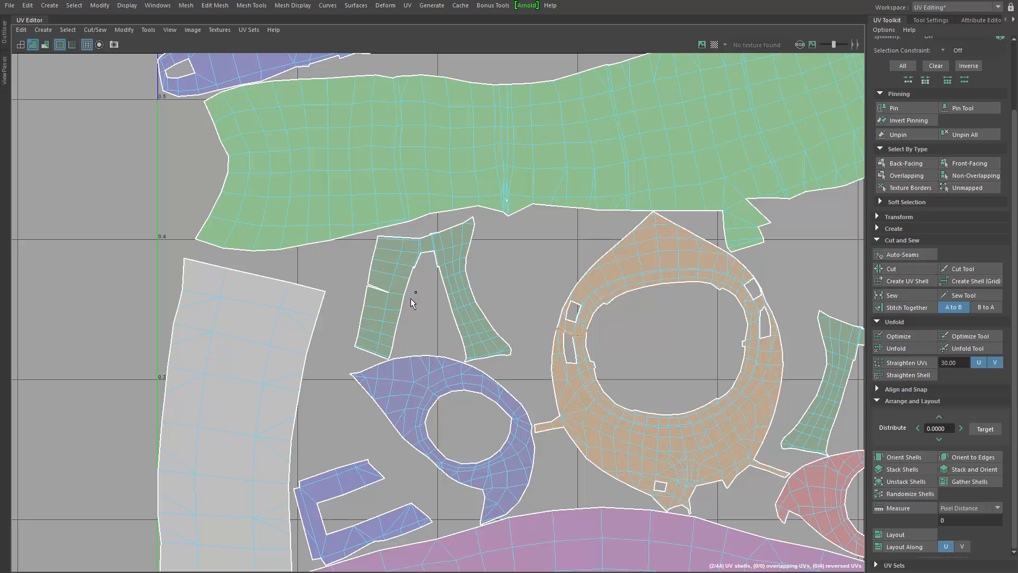
{"action": "left_click", "coordinate": [428, 304]}
{"action": "middle_click_drag", "start_coordinate": [553, 342], "coordinate": [297, 242], "text": "alt"}
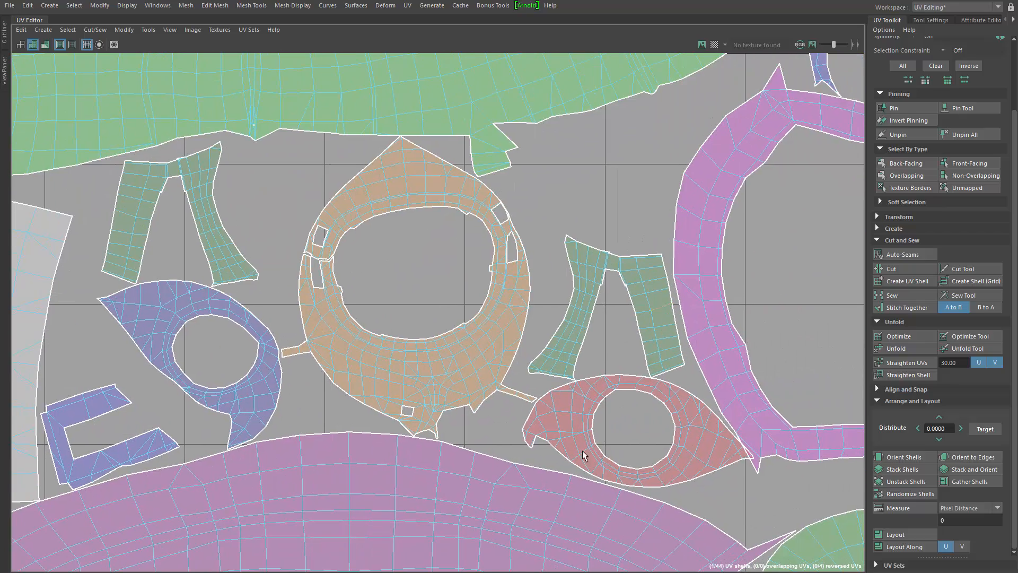
Move the two forked red finger shells and the green finger shell from the tile's lower edge to below the tile
{"action": "middle_click_drag", "start_coordinate": [582, 449], "coordinate": [501, 377], "text": "alt"}
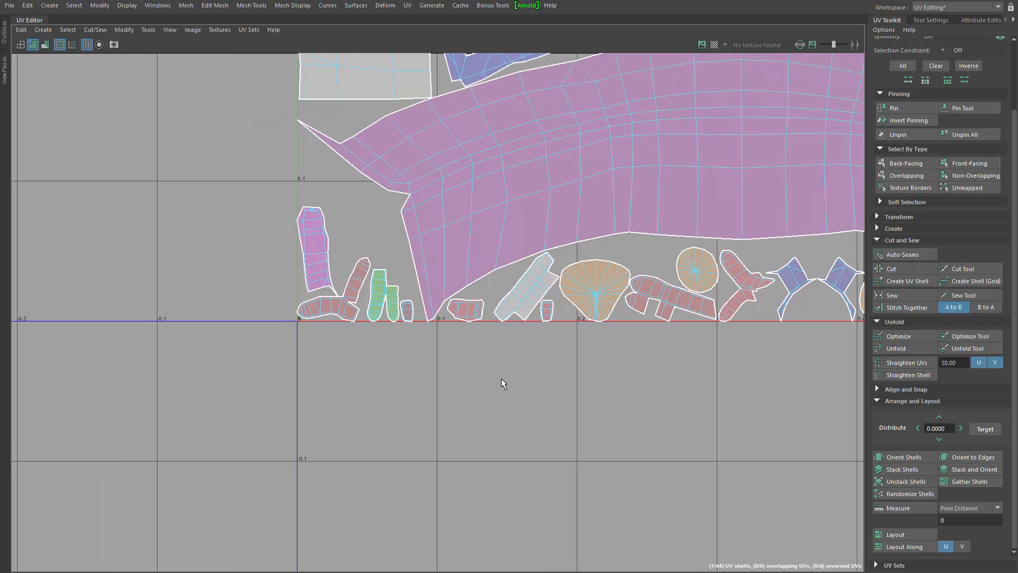
{"action": "left_click_drag", "start_coordinate": [329, 333], "coordinate": [362, 375]}
{"action": "key", "text": "ctrl+z"}
{"action": "left_click_drag", "start_coordinate": [332, 312], "coordinate": [309, 439]}
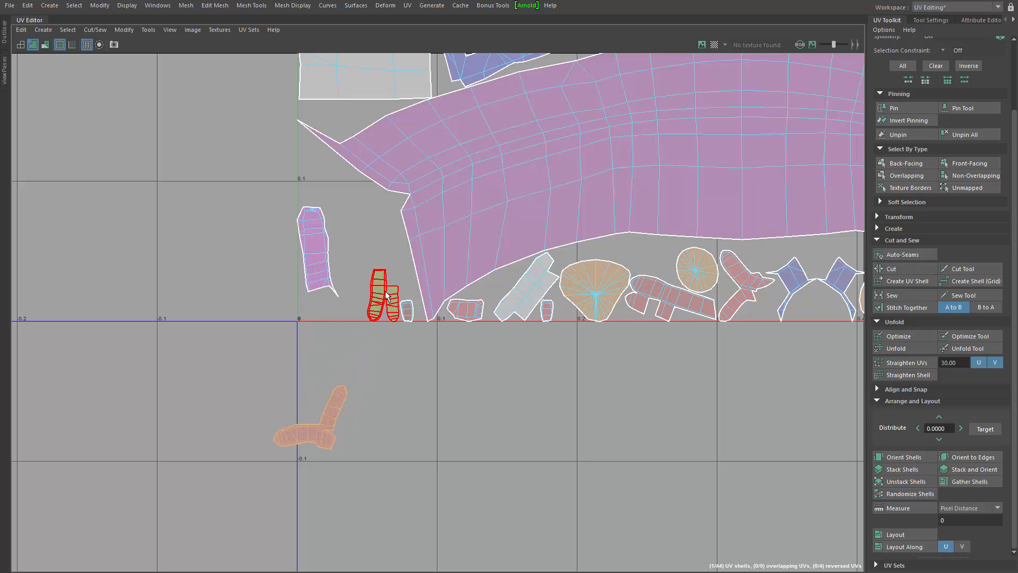
{"action": "left_click_drag", "start_coordinate": [383, 304], "coordinate": [400, 443]}
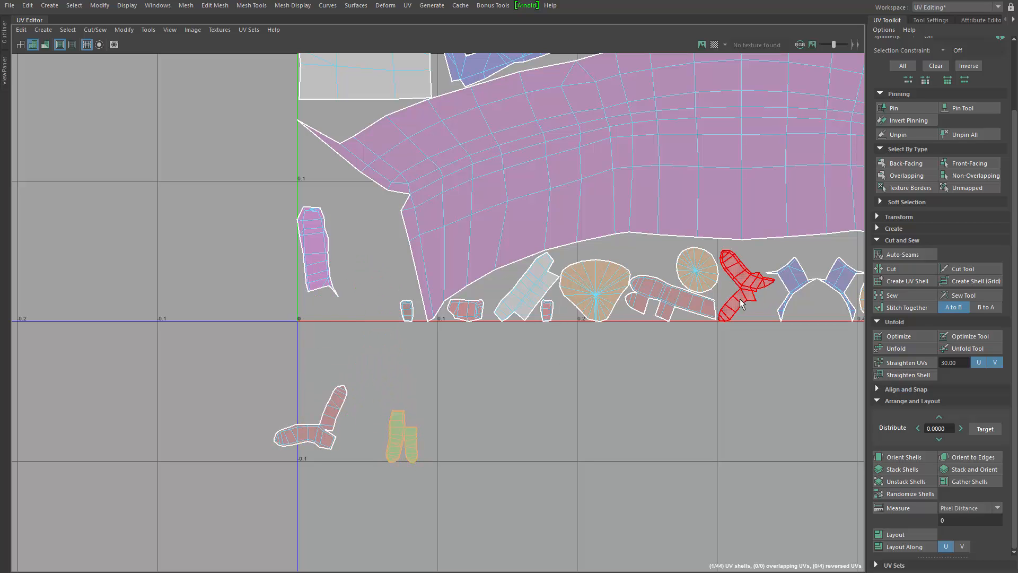
{"action": "left_click_drag", "start_coordinate": [741, 289], "coordinate": [497, 442]}
Move the tan and purple finger shells from near the tile's lower right corner to beside the other finger shells below the tile
{"action": "middle_click_drag", "start_coordinate": [694, 417], "coordinate": [239, 378], "text": "alt"}
{"action": "middle_click_drag", "start_coordinate": [609, 329], "coordinate": [132, 368], "text": "alt"}
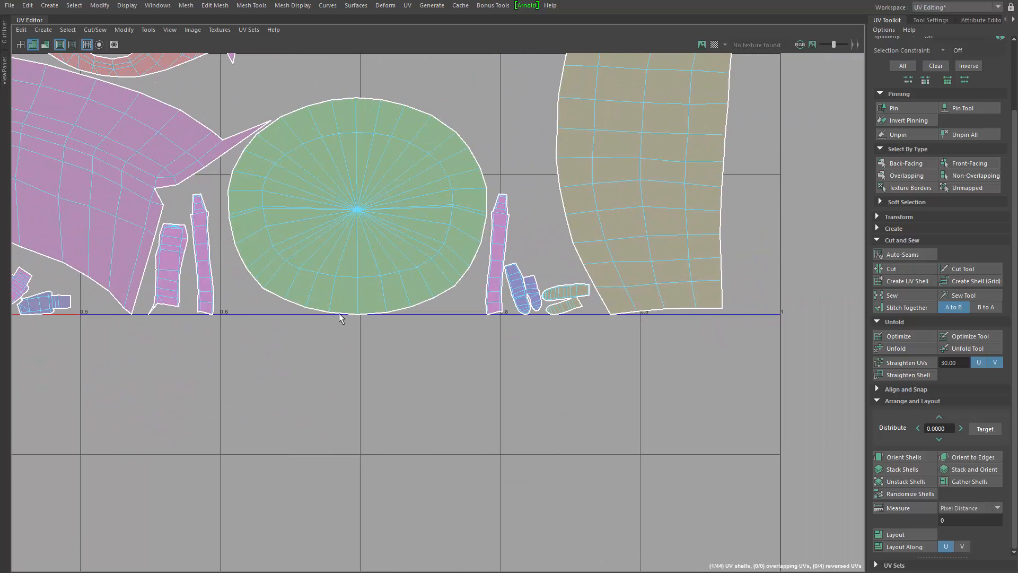
{"action": "left_click_drag", "start_coordinate": [566, 296], "coordinate": [427, 374]}
{"action": "left_click_drag", "start_coordinate": [229, 392], "coordinate": [85, 424]}
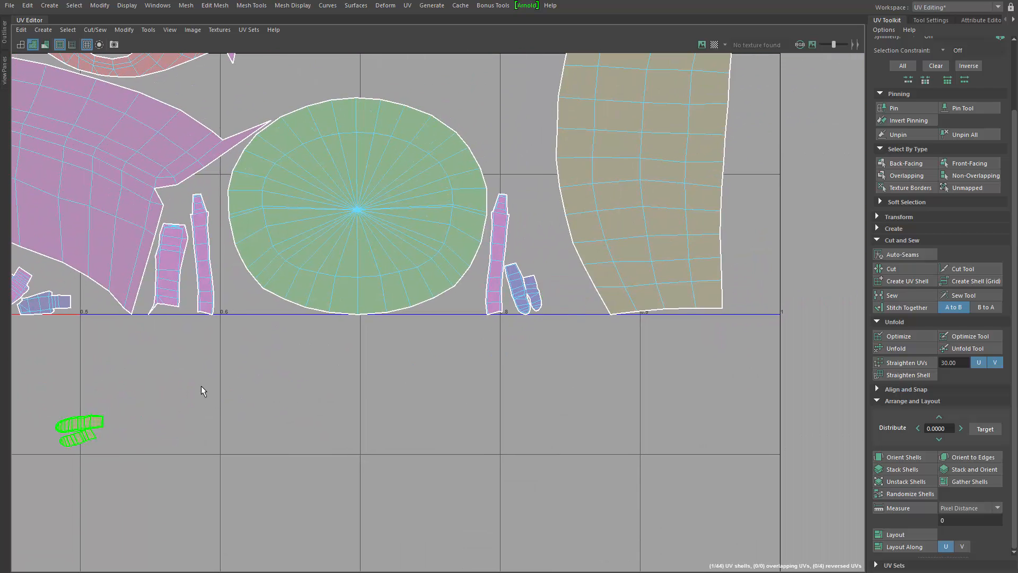
{"action": "left_click_drag", "start_coordinate": [522, 289], "coordinate": [74, 477]}
{"action": "middle_click_drag", "start_coordinate": [74, 477], "coordinate": [534, 359], "text": "alt"}
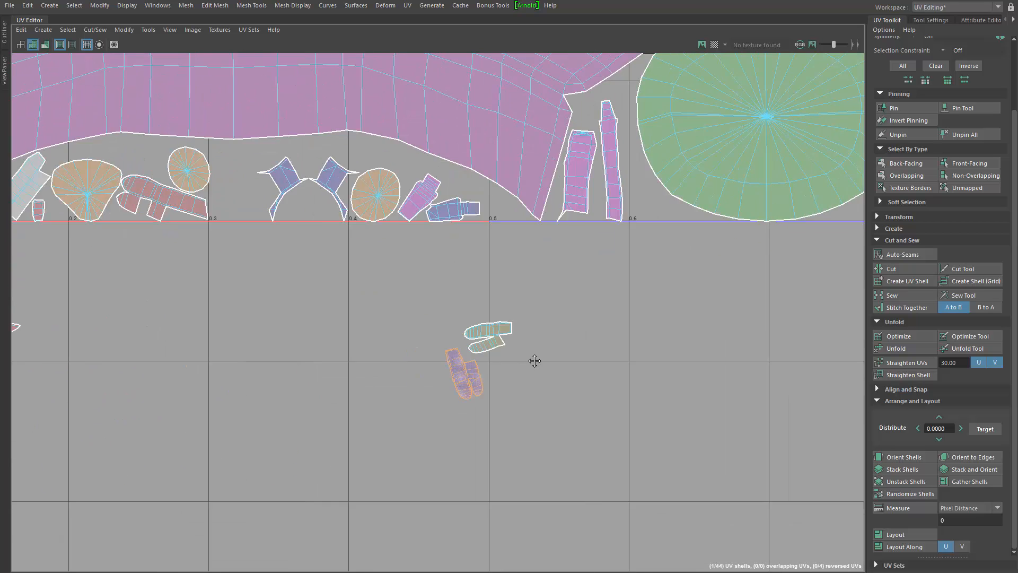
{"action": "middle_click_drag", "start_coordinate": [309, 389], "coordinate": [599, 369], "text": "alt"}
{"action": "left_click_drag", "start_coordinate": [718, 373], "coordinate": [737, 401]}
{"action": "middle_click_drag", "start_coordinate": [739, 425], "coordinate": [337, 407]}
Sew the adjoining finger borders together on the two red shells and the green shell below the tile
{"action": "middle_click_drag", "start_coordinate": [210, 422], "coordinate": [219, 425], "text": "alt"}
{"action": "right_click_drag", "start_coordinate": [220, 425], "coordinate": [535, 387], "text": "alt"}
{"action": "middle_click_drag", "start_coordinate": [534, 388], "coordinate": [529, 391], "text": "alt"}
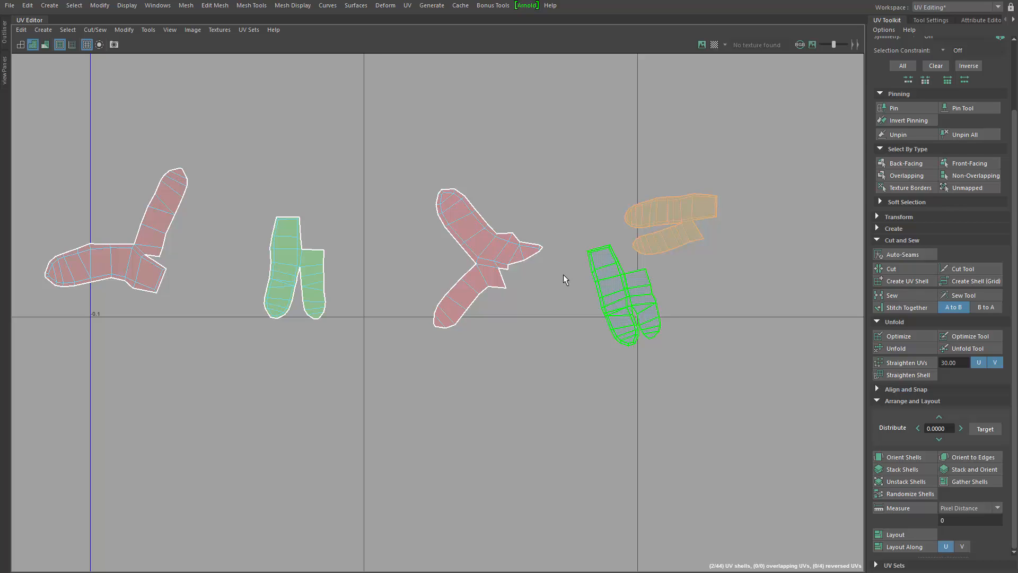
{"action": "left_click", "coordinate": [480, 260]}
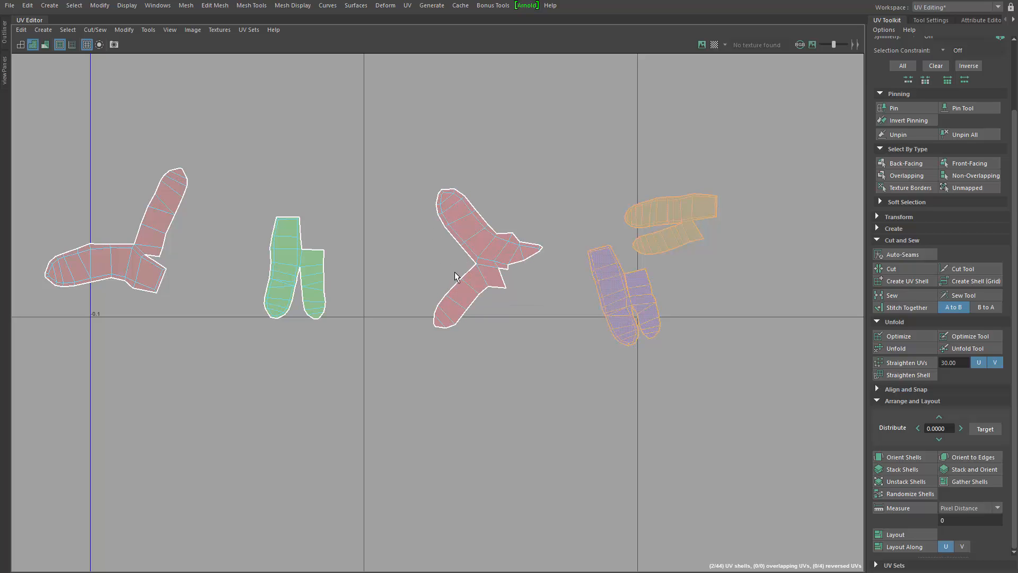
{"action": "middle_click_drag", "start_coordinate": [392, 412], "coordinate": [394, 449], "text": "alt"}
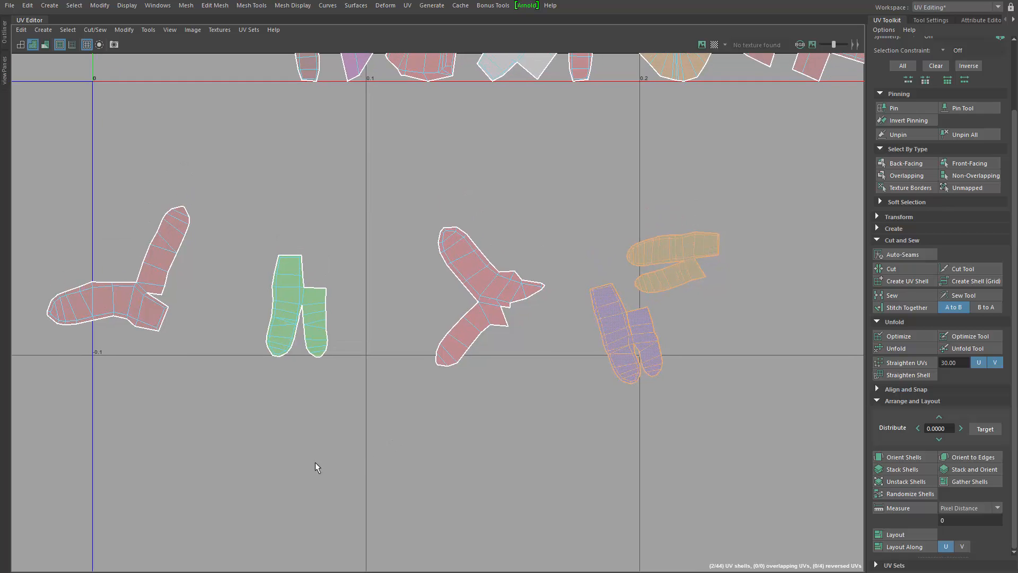
{"action": "right_click_drag", "start_coordinate": [315, 462], "coordinate": [485, 379], "text": "alt"}
{"action": "middle_click_drag", "start_coordinate": [401, 354], "coordinate": [541, 421], "text": "alt"}
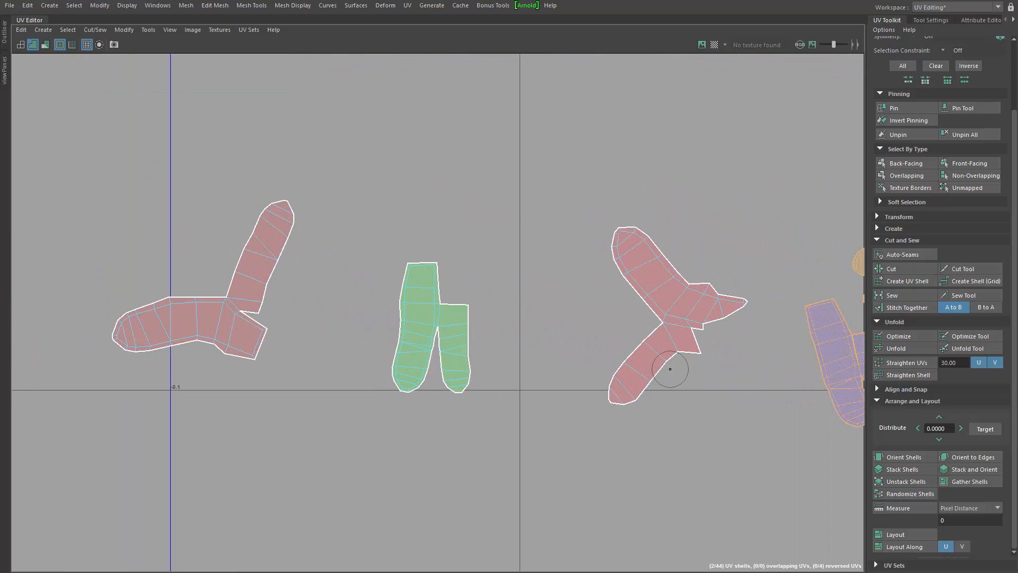
{"action": "mouse_move", "coordinate": [651, 332]}
{"action": "left_mouse_down"}
{"action": "mouse_move", "coordinate": [661, 316]}
{"action": "mouse_move", "coordinate": [640, 321]}
{"action": "left_mouse_up"}
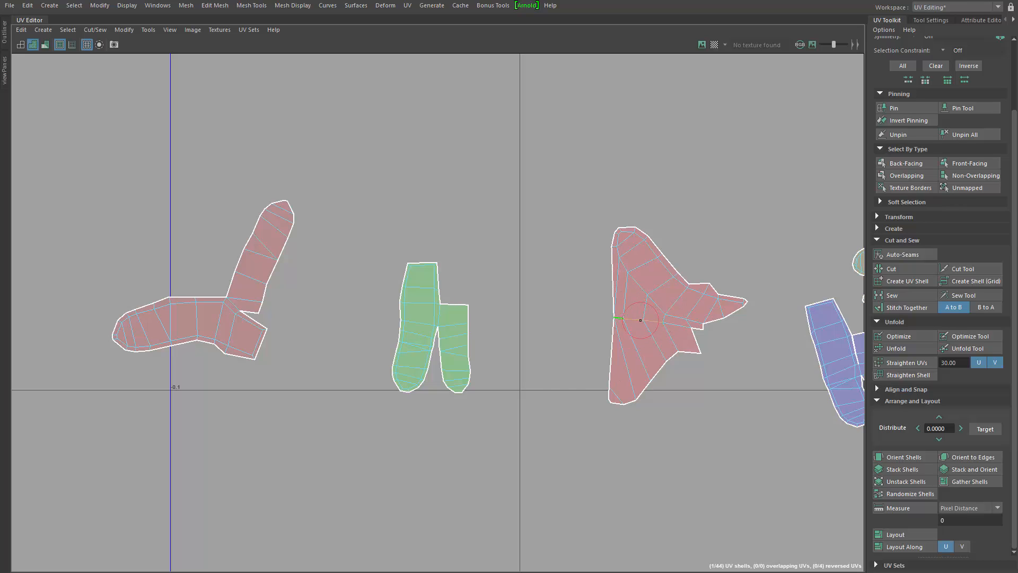
{"action": "left_click_drag", "start_coordinate": [437, 334], "coordinate": [432, 360]}
{"action": "mouse_move", "coordinate": [205, 291]}
{"action": "left_mouse_down"}
{"action": "mouse_move", "coordinate": [204, 271]}
{"action": "mouse_move", "coordinate": [218, 283]}
{"action": "left_mouse_up"}
{"action": "key", "text": "ctrl+z"}
Sew the adjoining finger borders together on the purple and tan shells
{"action": "middle_click_drag", "start_coordinate": [589, 388], "coordinate": [319, 328], "text": "alt"}
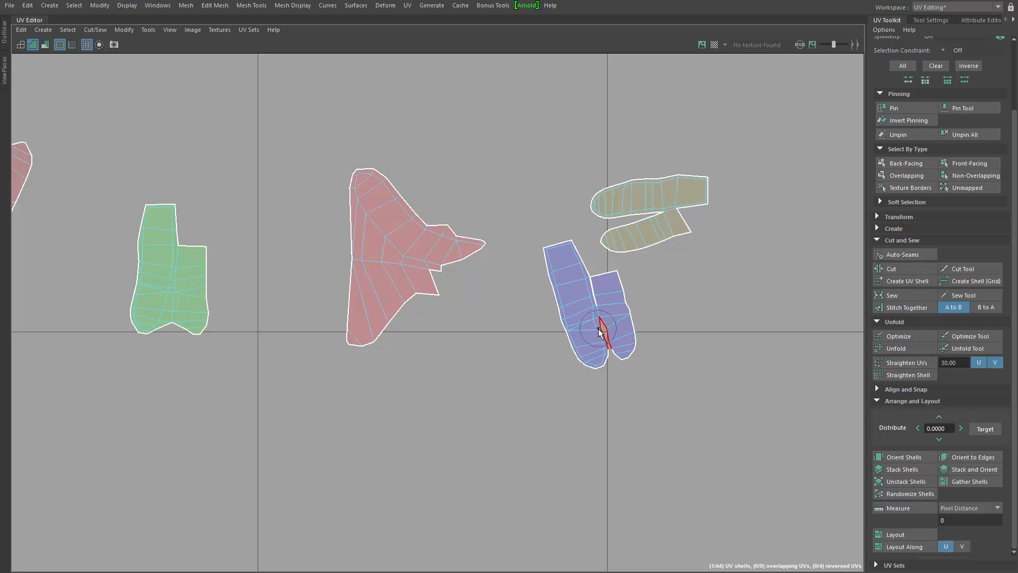
{"action": "left_click_drag", "start_coordinate": [598, 327], "coordinate": [599, 330]}
{"action": "middle_click_drag", "start_coordinate": [517, 372], "coordinate": [511, 382], "text": "alt"}
{"action": "right_click_drag", "start_coordinate": [648, 414], "coordinate": [504, 430], "text": "alt"}
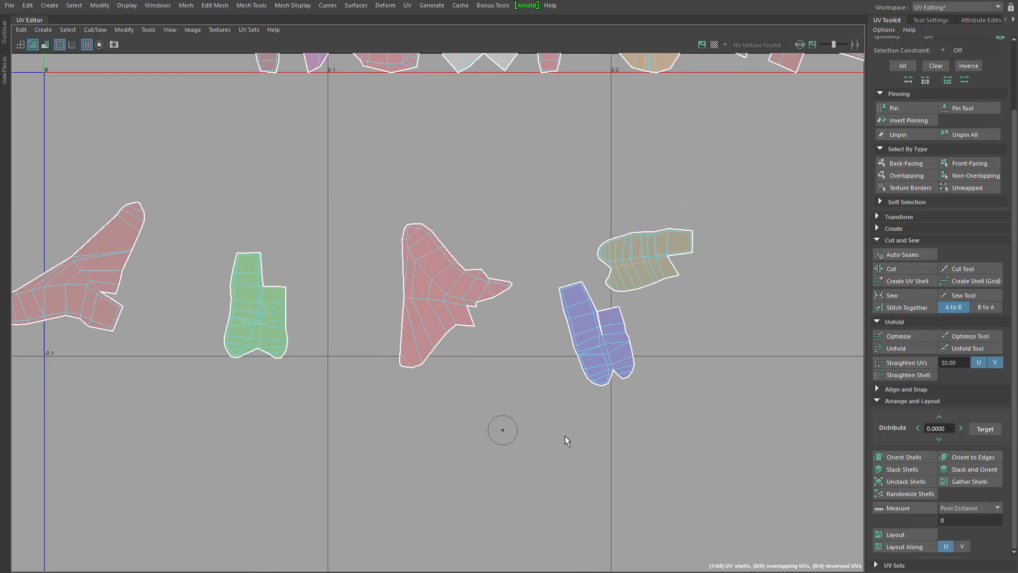
{"action": "right_click_drag", "start_coordinate": [564, 434], "coordinate": [408, 438], "text": "alt"}
{"action": "middle_click_drag", "start_coordinate": [409, 438], "coordinate": [471, 424], "text": "alt"}
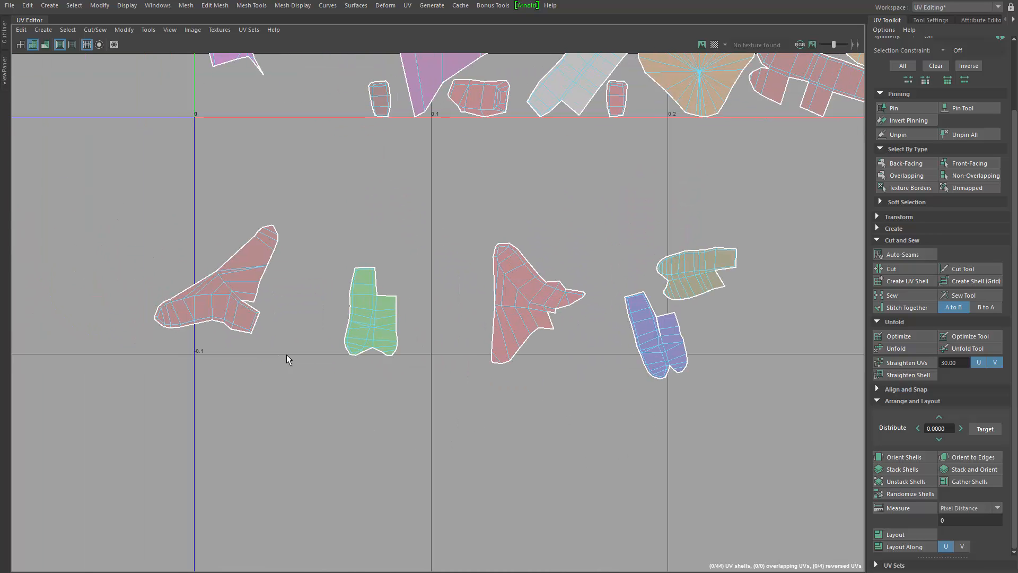
Select the five finger shells below the tile and unfold them using Unfold3D with Pack turned off
{"action": "left_click_drag", "start_coordinate": [170, 219], "coordinate": [734, 415]}
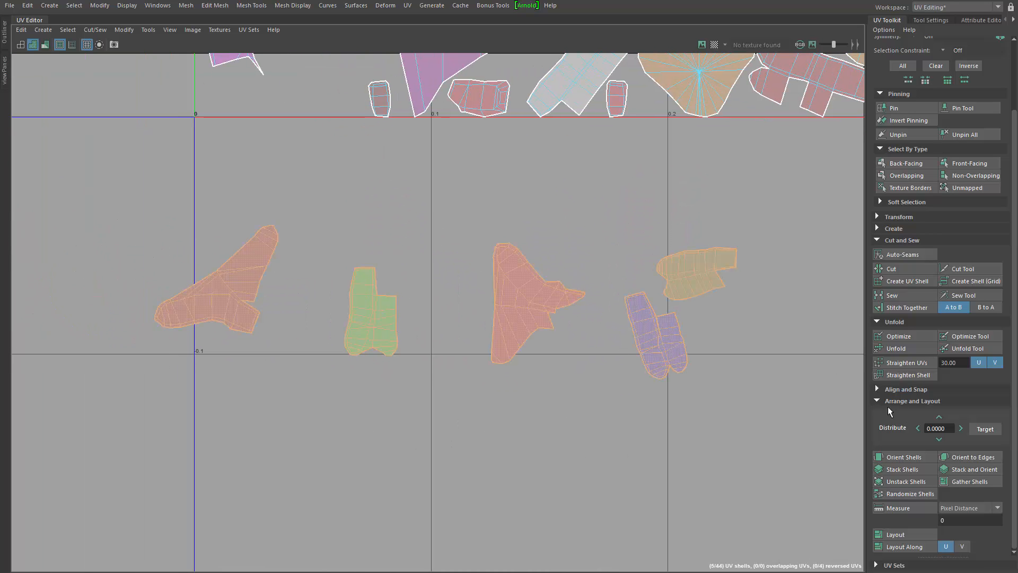
{"action": "left_click", "coordinate": [902, 348], "text": "shift"}
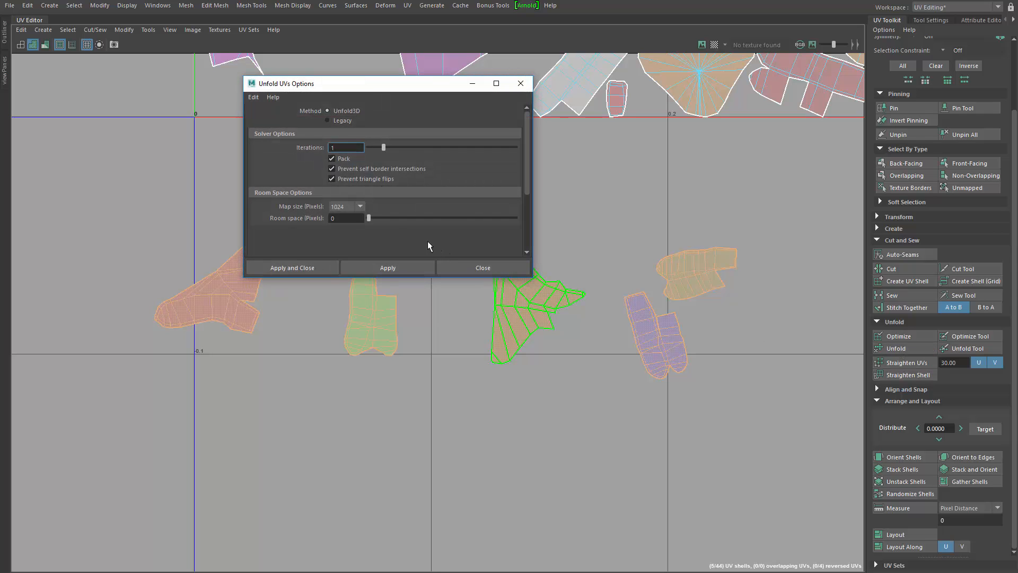
{"action": "left_click_drag", "start_coordinate": [354, 90], "coordinate": [760, 99]}
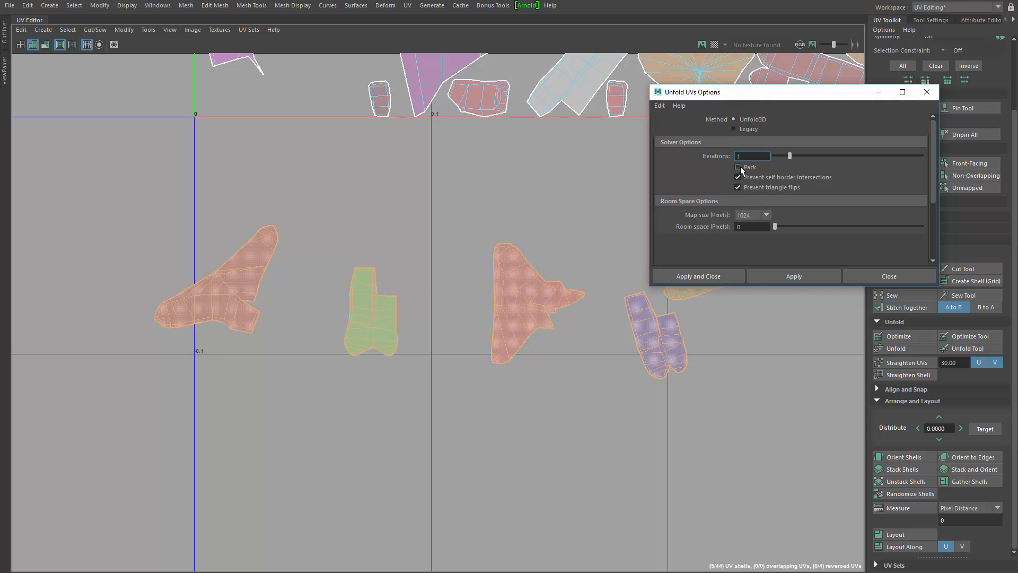
{"action": "left_click_drag", "start_coordinate": [787, 87], "coordinate": [818, 57]}
{"action": "left_click", "coordinate": [729, 241]}
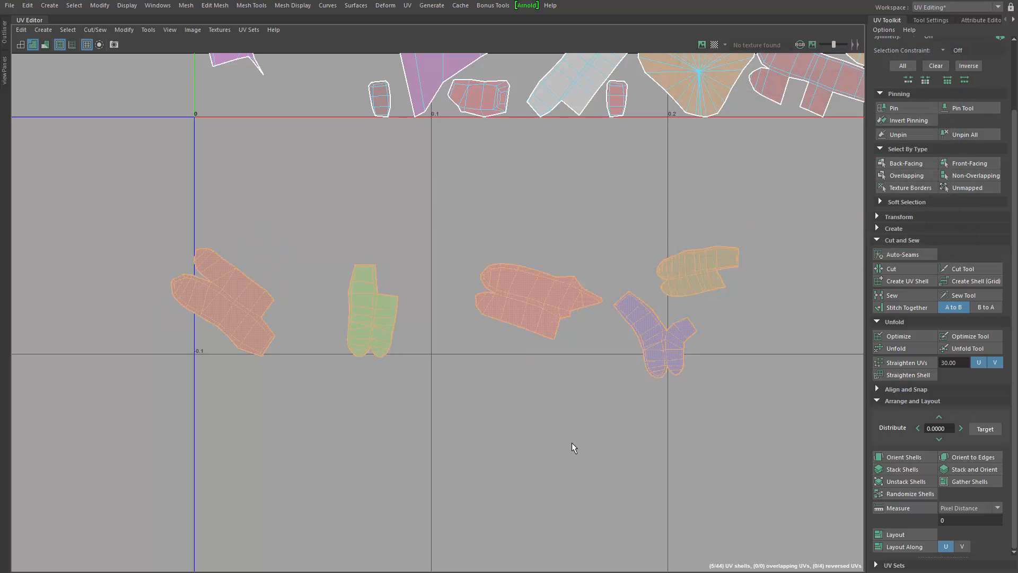
Select the open border edges in the fork of the purple finger shell and sew them together
{"action": "middle_click_drag", "start_coordinate": [546, 416], "coordinate": [414, 445], "text": "alt"}
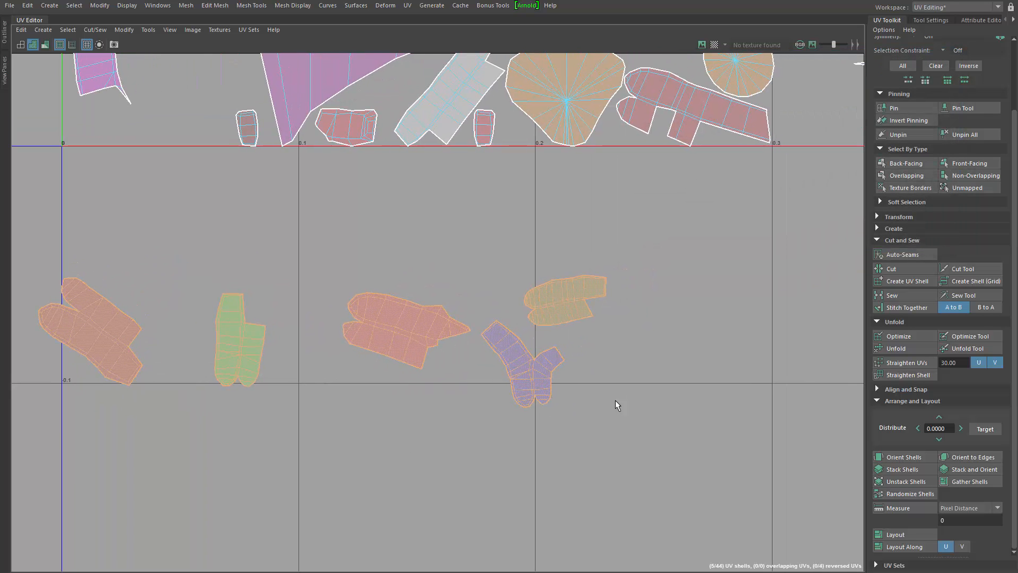
{"action": "middle_click_drag", "start_coordinate": [572, 404], "coordinate": [565, 408], "text": "alt"}
{"action": "right_click_drag", "start_coordinate": [423, 448], "coordinate": [875, 417], "text": "alt"}
{"action": "middle_click_drag", "start_coordinate": [618, 358], "coordinate": [588, 402], "text": "alt"}
{"action": "right_click_drag", "start_coordinate": [686, 412], "coordinate": [774, 411], "text": "alt"}
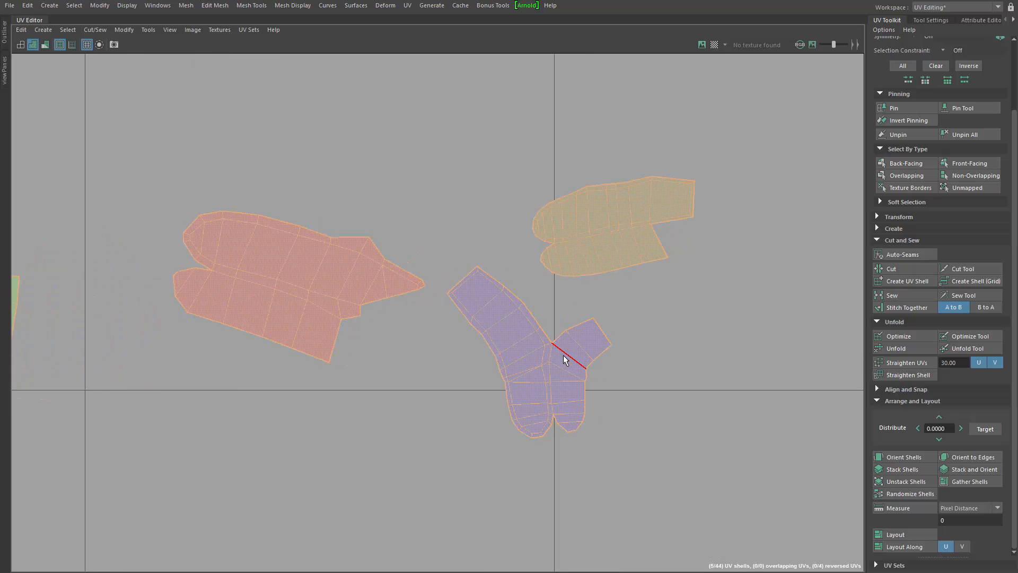
{"action": "left_click", "coordinate": [552, 334]}
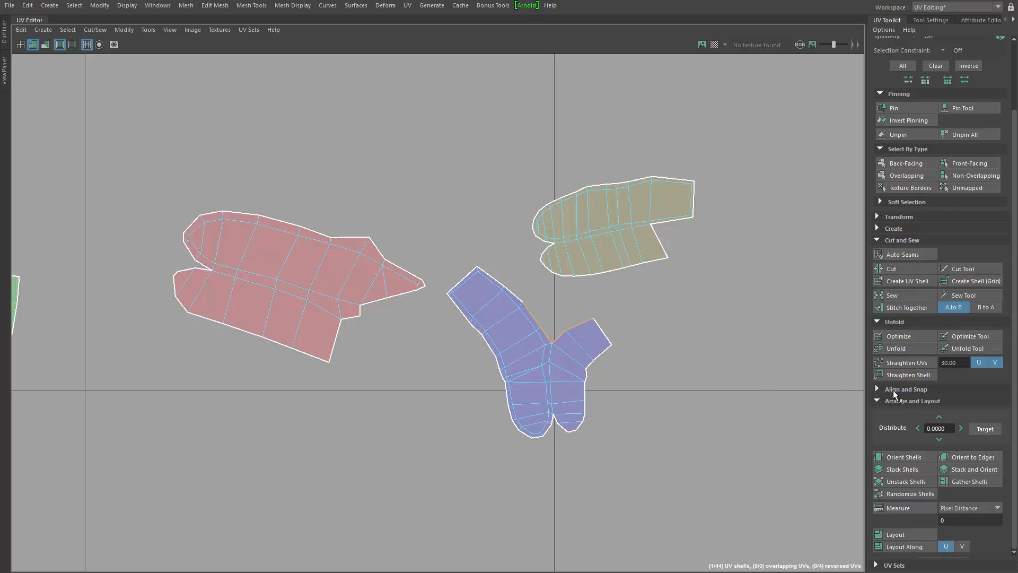
{"action": "left_click", "coordinate": [899, 295]}
Select the whole purple finger shell and unfold it again
{"action": "right_click_drag", "start_coordinate": [593, 422], "coordinate": [573, 405]}
{"action": "left_click", "coordinate": [552, 381]}
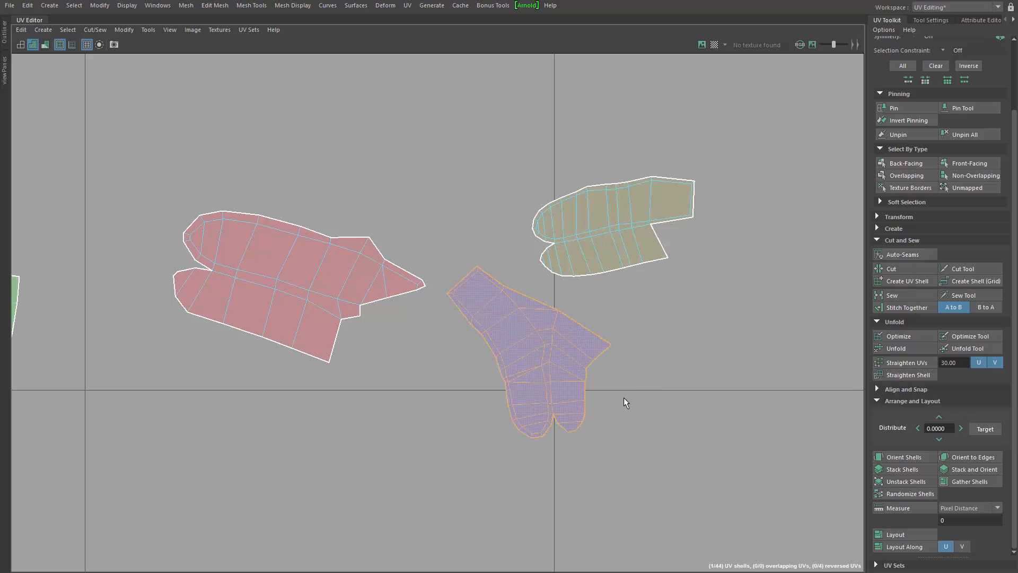
{"action": "left_click", "coordinate": [913, 348]}
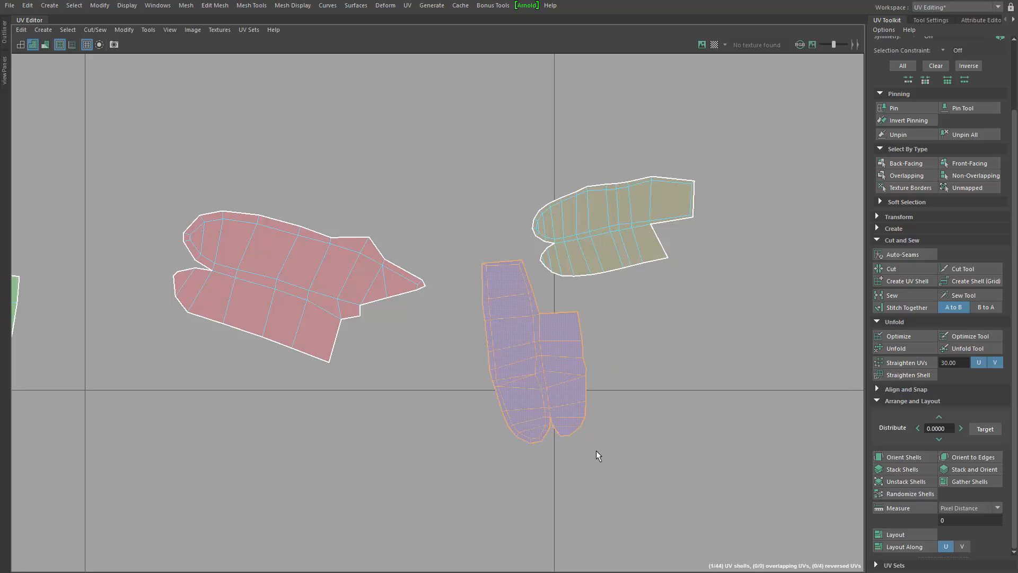
Rotate the two red, the green and the purple finger shells individually so they lie roughly horizontal
{"action": "scroll", "coordinate": [577, 432], "scroll_direction": "down", "scroll_amount": 1}
{"action": "scroll", "coordinate": [375, 466], "scroll_direction": "down", "scroll_amount": 4}
{"action": "middle_click_drag", "start_coordinate": [376, 466], "coordinate": [446, 465], "text": "alt"}
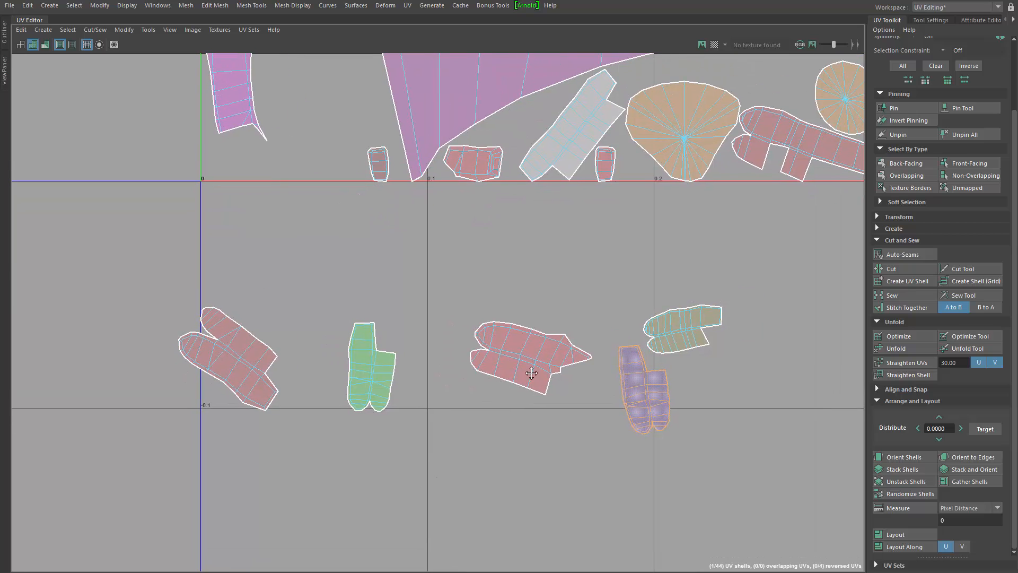
{"action": "middle_click_drag", "start_coordinate": [532, 373], "coordinate": [577, 356], "text": "alt"}
{"action": "left_click", "coordinate": [294, 367]}
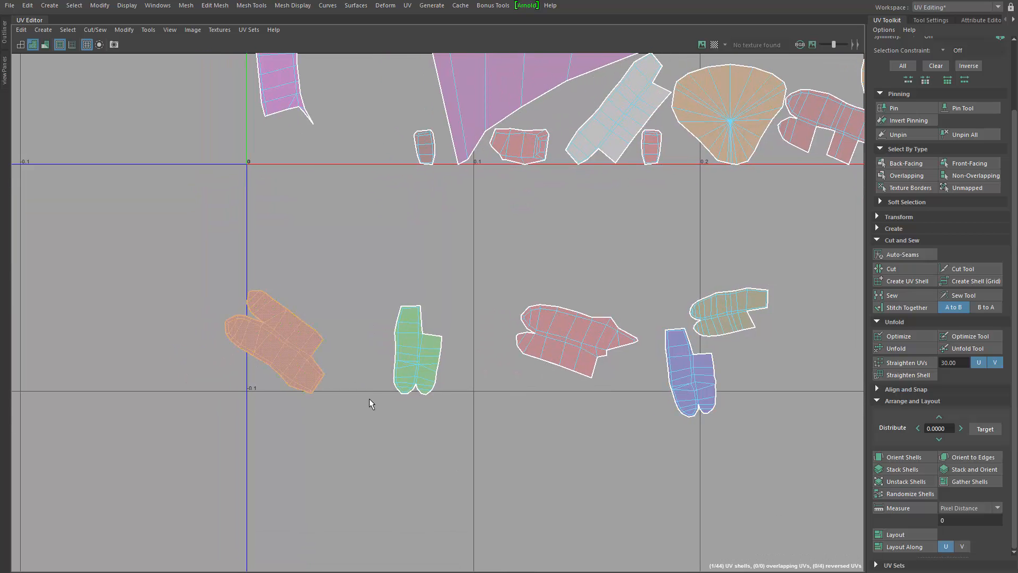
{"action": "middle_click_drag", "start_coordinate": [418, 470], "coordinate": [513, 405]}
{"action": "left_click", "coordinate": [430, 381]}
{"action": "middle_click_drag", "start_coordinate": [430, 382], "coordinate": [756, 375]}
{"action": "left_click", "coordinate": [622, 357]}
{"action": "left_click", "coordinate": [669, 382]}
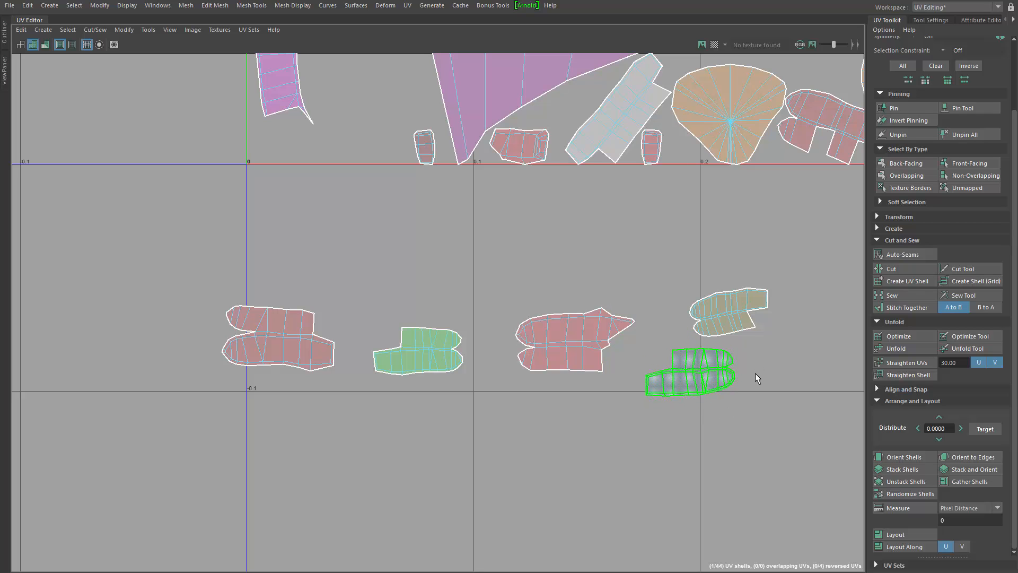
Rotate the tan finger shell and the red forked shell at the tile's lower edge so both lie roughly horizontal
{"action": "left_click", "coordinate": [743, 305]}
{"action": "middle_click_drag", "start_coordinate": [743, 306], "coordinate": [830, 304]}
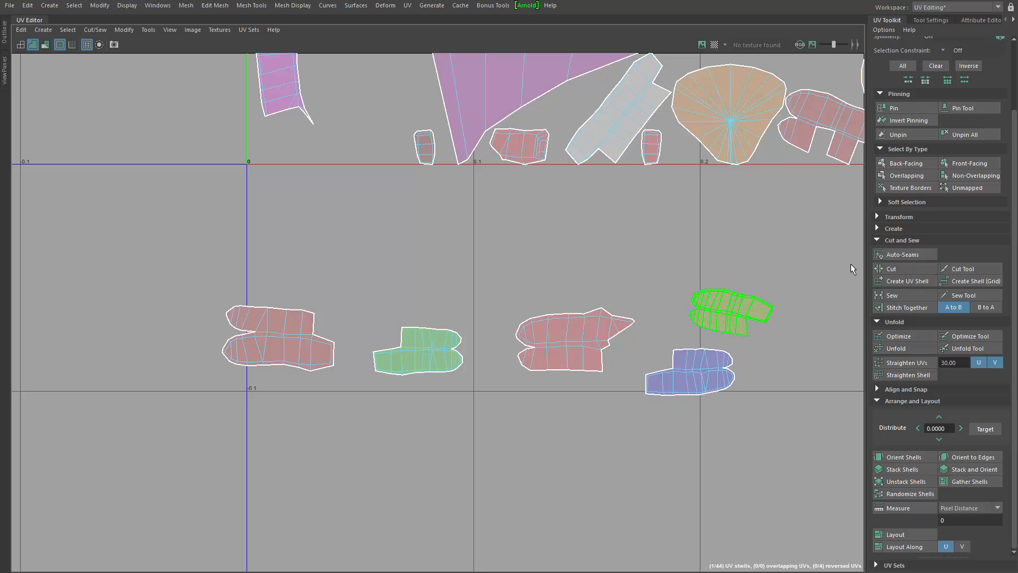
{"action": "middle_click_drag", "start_coordinate": [850, 263], "coordinate": [844, 243]}
{"action": "left_click", "coordinate": [791, 132]}
{"action": "middle_click_drag", "start_coordinate": [777, 131], "coordinate": [746, 164]}
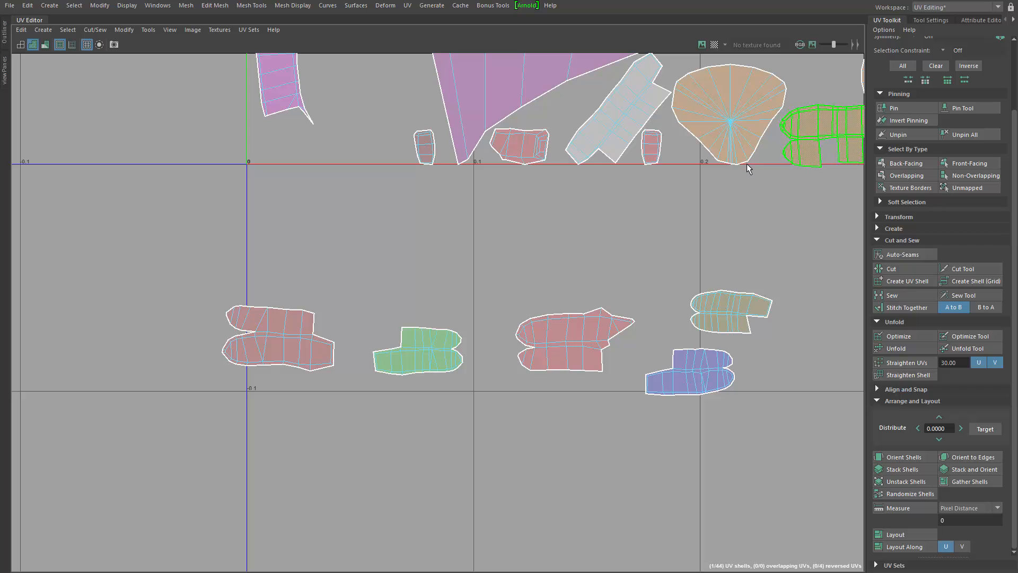
Rotate the grey shell beside the orange fan-shaped shell to horizontal and select the small upright shell farther along the row
{"action": "middle_click_drag", "start_coordinate": [772, 288], "coordinate": [539, 400], "text": "alt"}
{"action": "left_click", "coordinate": [404, 219]}
{"action": "middle_click_drag", "start_coordinate": [404, 219], "coordinate": [524, 260]}
{"action": "middle_click_drag", "start_coordinate": [607, 305], "coordinate": [278, 340], "text": "alt"}
{"action": "right_click_drag", "start_coordinate": [746, 381], "coordinate": [349, 424], "text": "alt"}
{"action": "middle_click_drag", "start_coordinate": [540, 293], "coordinate": [350, 292], "text": "alt"}
{"action": "left_click", "coordinate": [533, 330]}
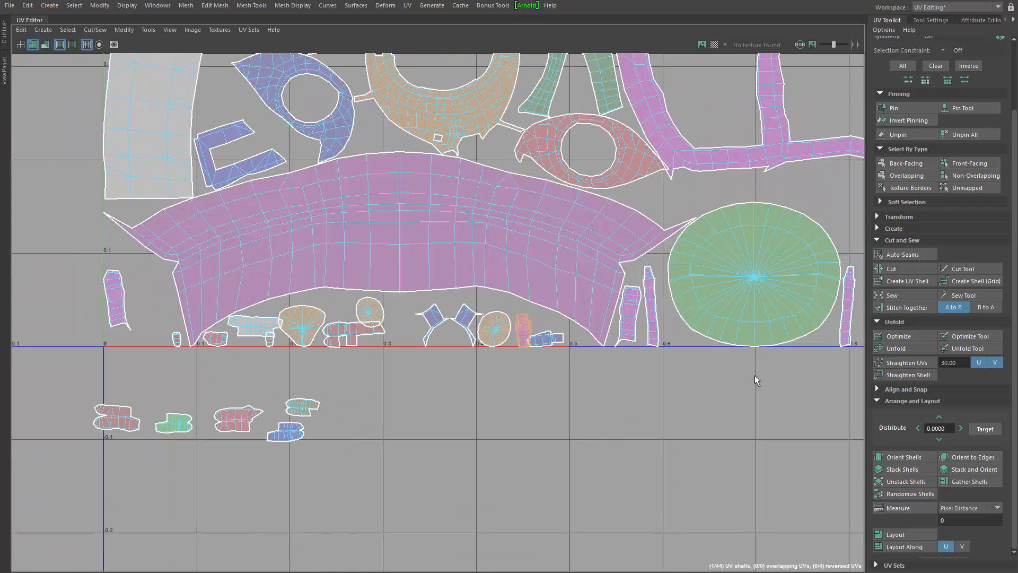
Orient the long blue strip and the tapered green strip so both lie horizontally
{"action": "middle_click_drag", "start_coordinate": [755, 374], "coordinate": [556, 495], "text": "alt"}
{"action": "scroll", "coordinate": [664, 386], "scroll_direction": "down", "scroll_amount": 3}
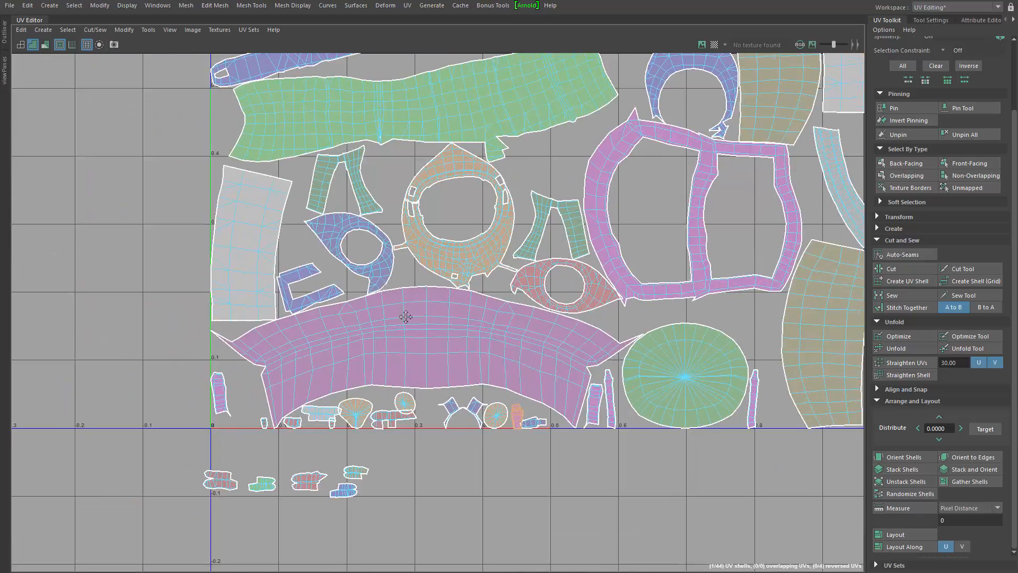
{"action": "middle_click_drag", "start_coordinate": [392, 289], "coordinate": [436, 543], "text": "alt"}
{"action": "mouse_move", "coordinate": [446, 403]}
{"action": "middle_mouse_down", "text": "alt"}
{"action": "mouse_move", "coordinate": [362, 479]}
{"action": "mouse_move", "coordinate": [384, 469]}
{"action": "middle_mouse_up", "text": "alt"}
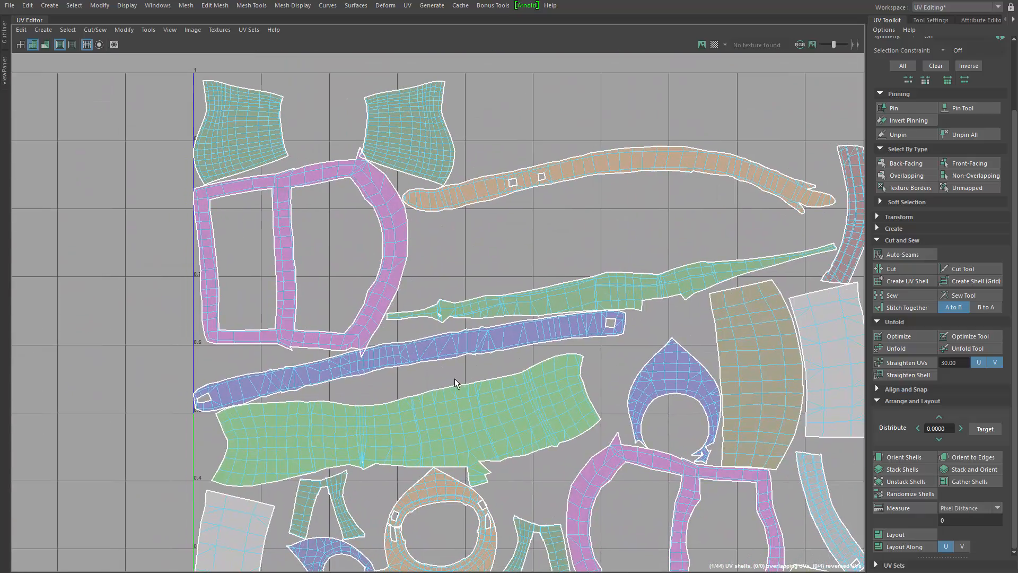
{"action": "left_click_drag", "start_coordinate": [441, 347], "coordinate": [883, 293]}
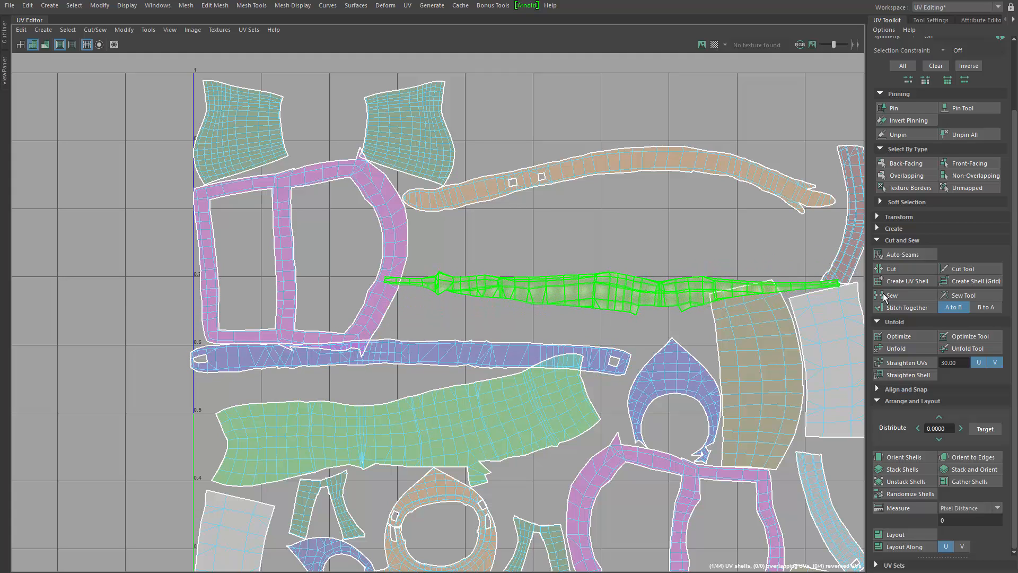
{"action": "left_click", "coordinate": [895, 457]}
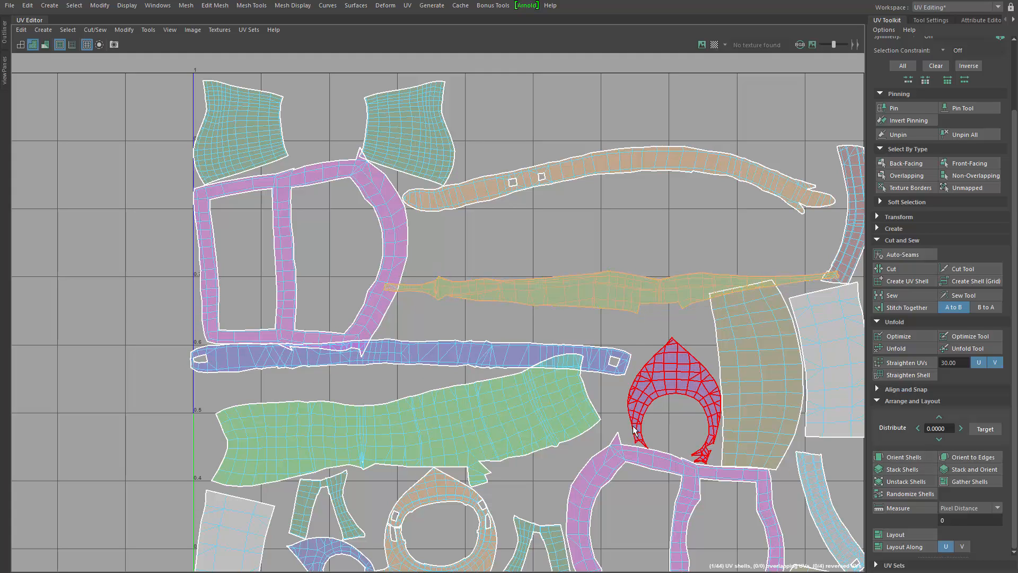
Rotate the tapered green strip about half a turn by hand and orient it horizontally again
{"action": "left_click_drag", "start_coordinate": [687, 291], "coordinate": [806, 207]}
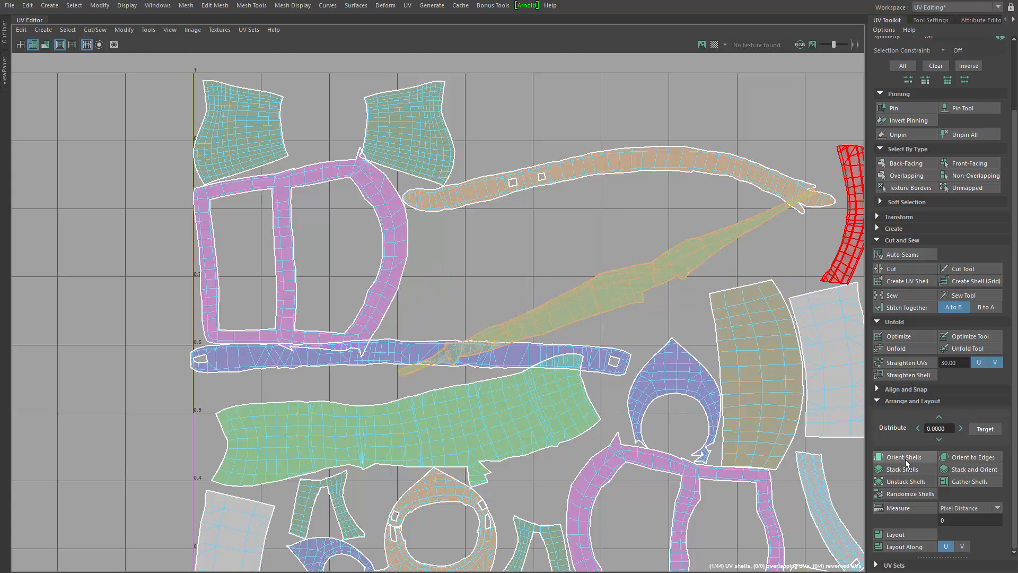
{"action": "left_click", "coordinate": [905, 458]}
{"action": "left_click", "coordinate": [599, 237]}
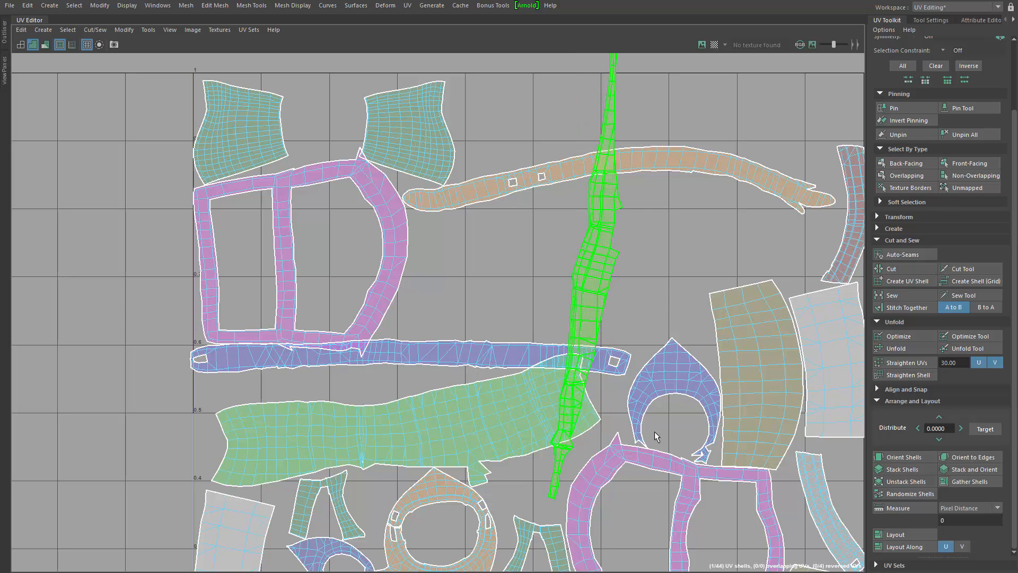
{"action": "left_click_drag", "start_coordinate": [654, 431], "coordinate": [964, 411]}
{"action": "left_click", "coordinate": [909, 459]}
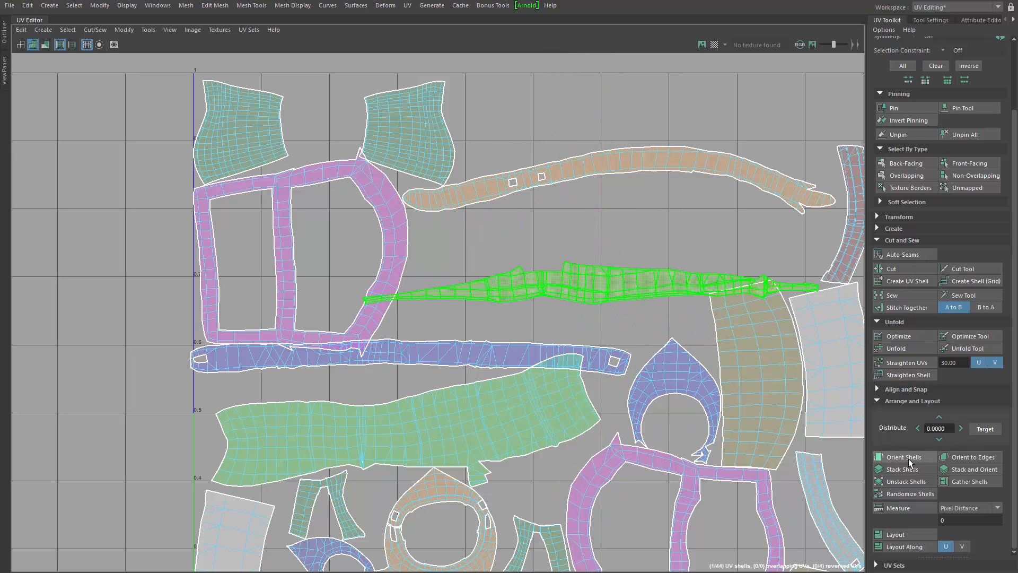
Turn the wide green shell upside down and orient it horizontally
{"action": "left_click", "coordinate": [562, 409]}
{"action": "left_click", "coordinate": [565, 417]}
{"action": "middle_click_drag", "start_coordinate": [655, 433], "coordinate": [954, 440]}
{"action": "middle_click_drag", "start_coordinate": [133, 571], "coordinate": [71, 410]}
{"action": "left_click", "coordinate": [899, 459]}
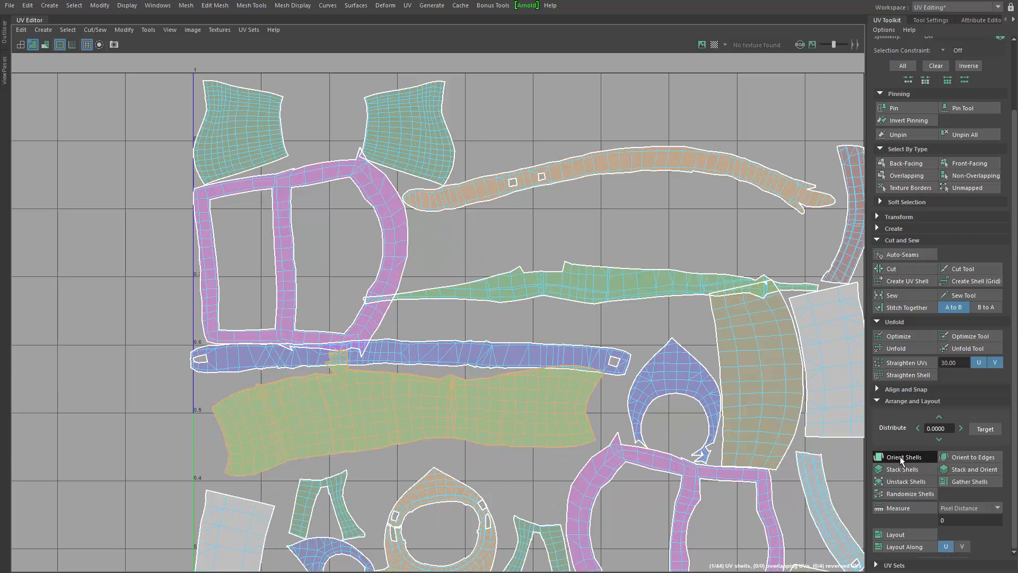
Move the long curved orange strip shell into the empty space above the UV tile
{"action": "middle_click_drag", "start_coordinate": [516, 521], "coordinate": [471, 507], "text": "alt"}
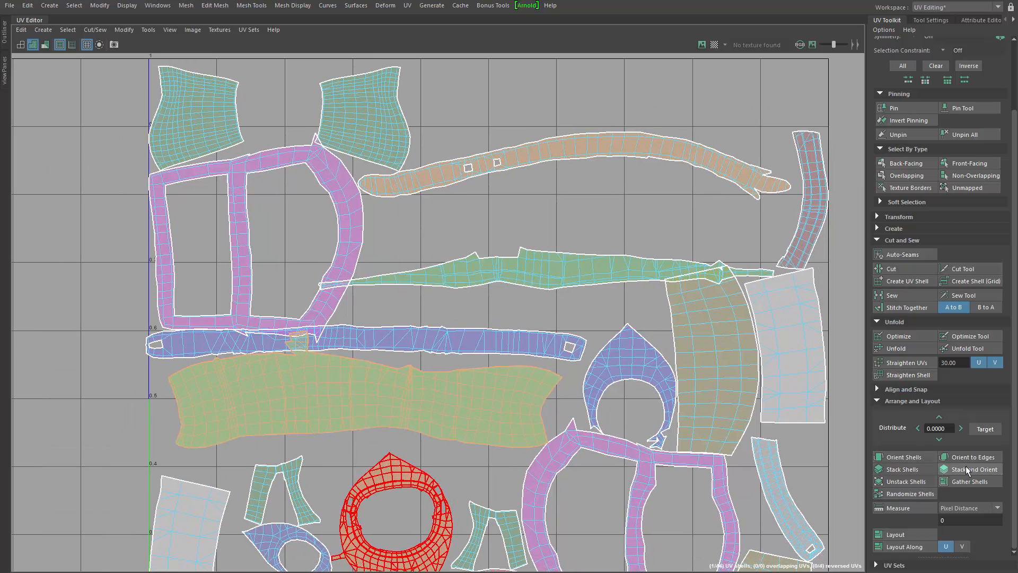
{"action": "middle_click_drag", "start_coordinate": [649, 353], "coordinate": [698, 564], "text": "alt"}
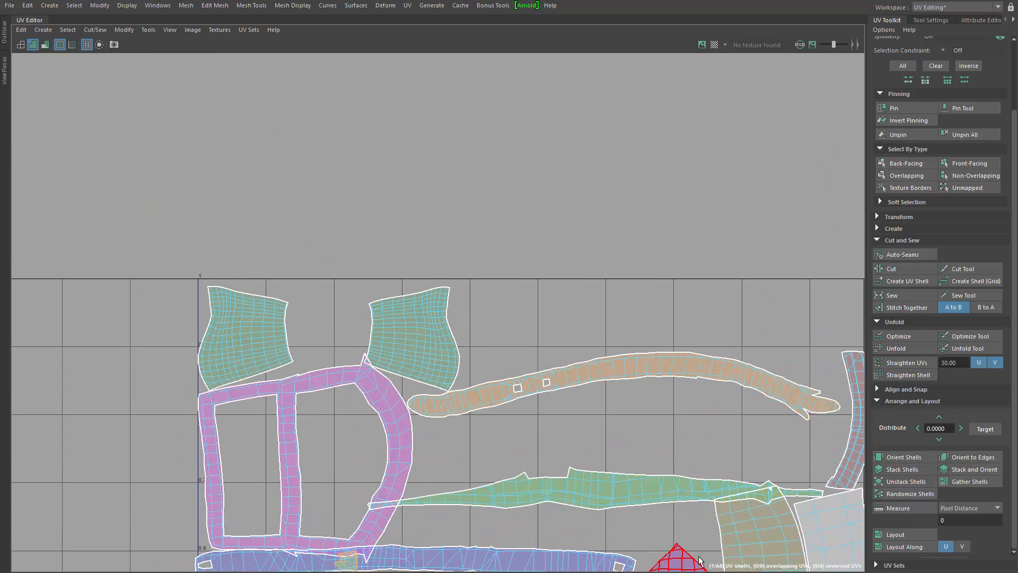
{"action": "middle_click_drag", "start_coordinate": [645, 475], "coordinate": [631, 511], "text": "alt"}
{"action": "left_click", "coordinate": [636, 402]}
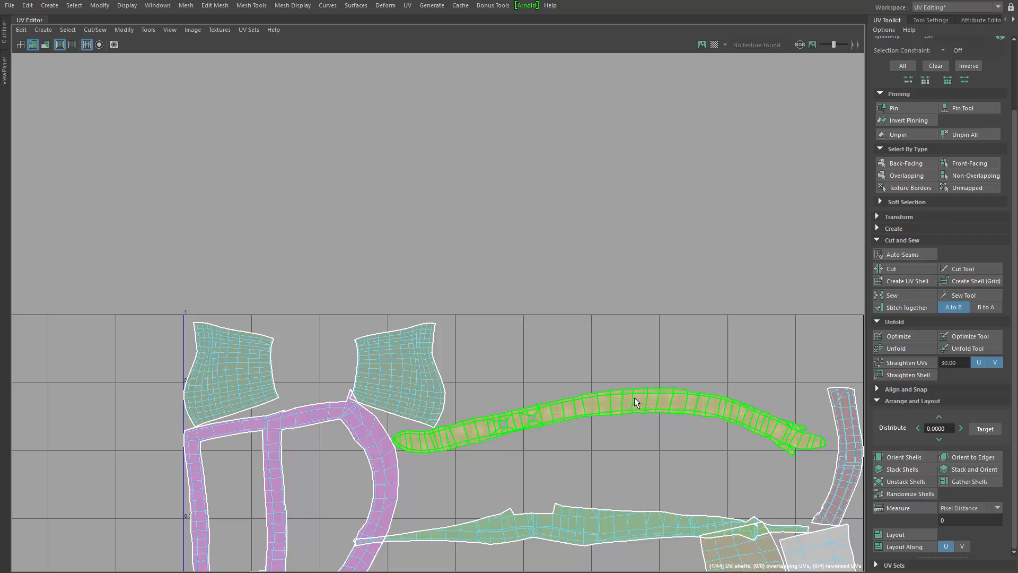
{"action": "middle_click_drag", "start_coordinate": [647, 451], "coordinate": [590, 200]}
{"action": "middle_click_drag", "start_coordinate": [577, 242], "coordinate": [577, 256]}
{"action": "middle_click_drag", "start_coordinate": [521, 290], "coordinate": [522, 406], "text": "alt"}
{"action": "right_click_drag", "start_coordinate": [532, 445], "coordinate": [629, 360], "text": "alt"}
{"action": "middle_click_drag", "start_coordinate": [629, 361], "coordinate": [491, 398], "text": "alt"}
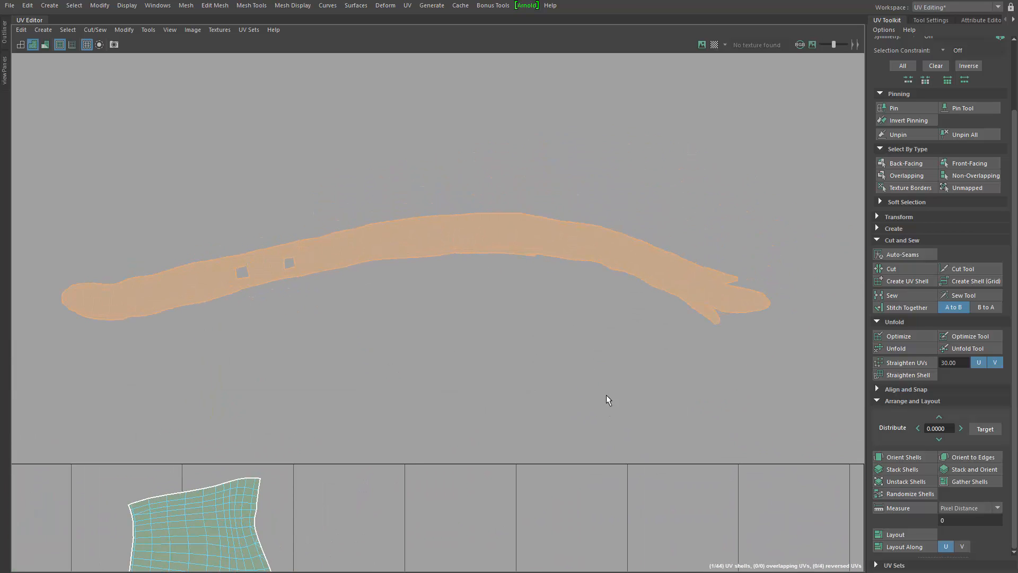
Select the edge loop running along the orange strip's length and flatten it into a straight horizontal line
{"action": "left_click", "coordinate": [557, 346]}
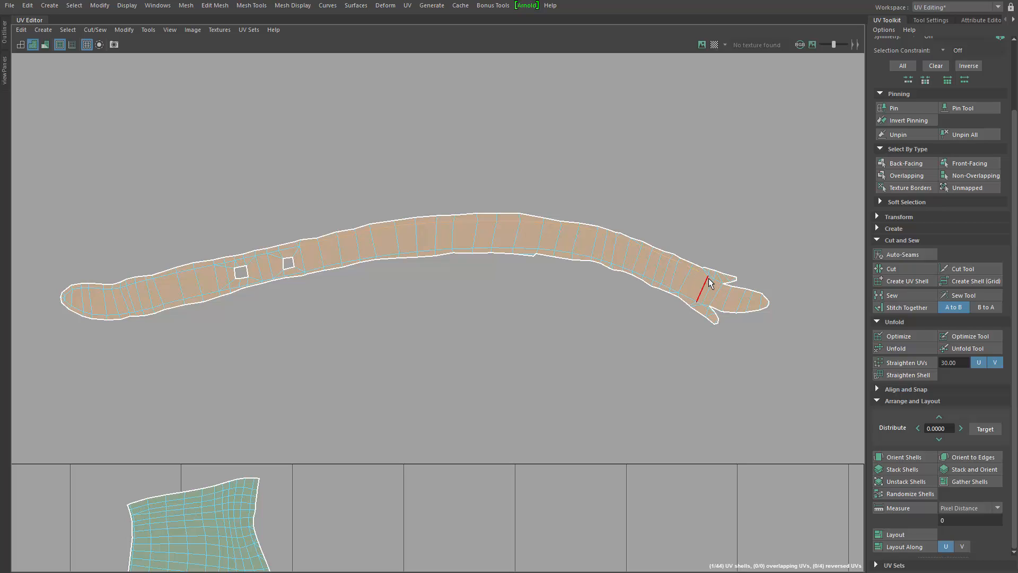
{"action": "key", "text": "ctrl+z"}
{"action": "left_click", "coordinate": [292, 249]}
{"action": "scroll", "coordinate": [919, 79], "scroll_direction": "up", "scroll_amount": 3}
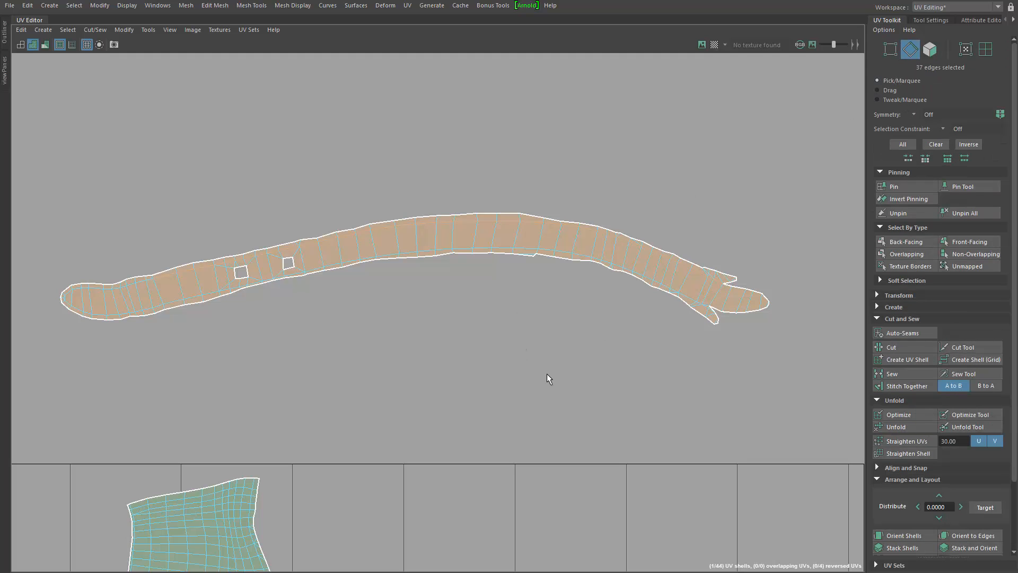
{"action": "key", "text": "w"}
{"action": "left_click_drag", "start_coordinate": [442, 61], "coordinate": [454, 108]}
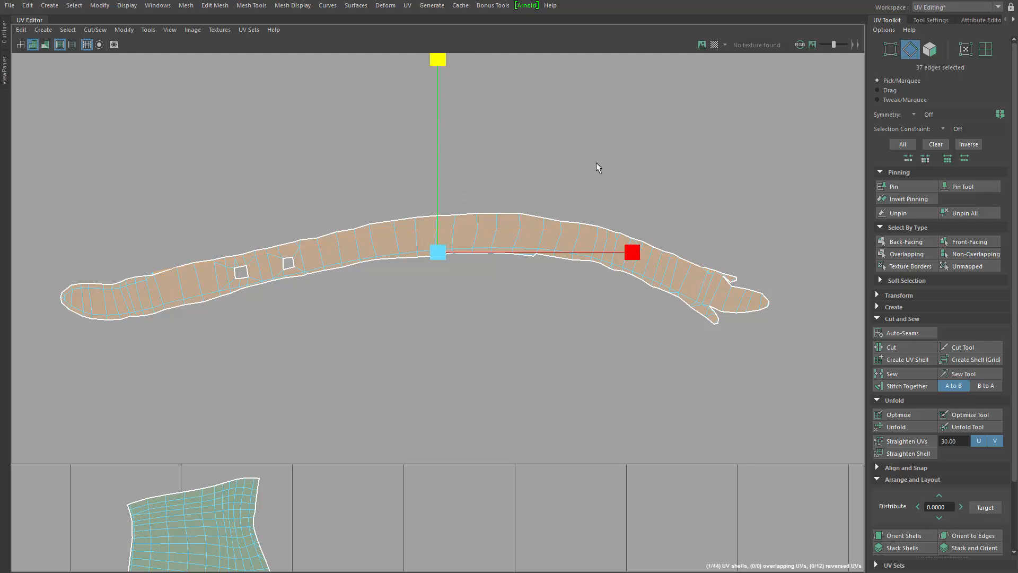
{"action": "left_click", "coordinate": [912, 441]}
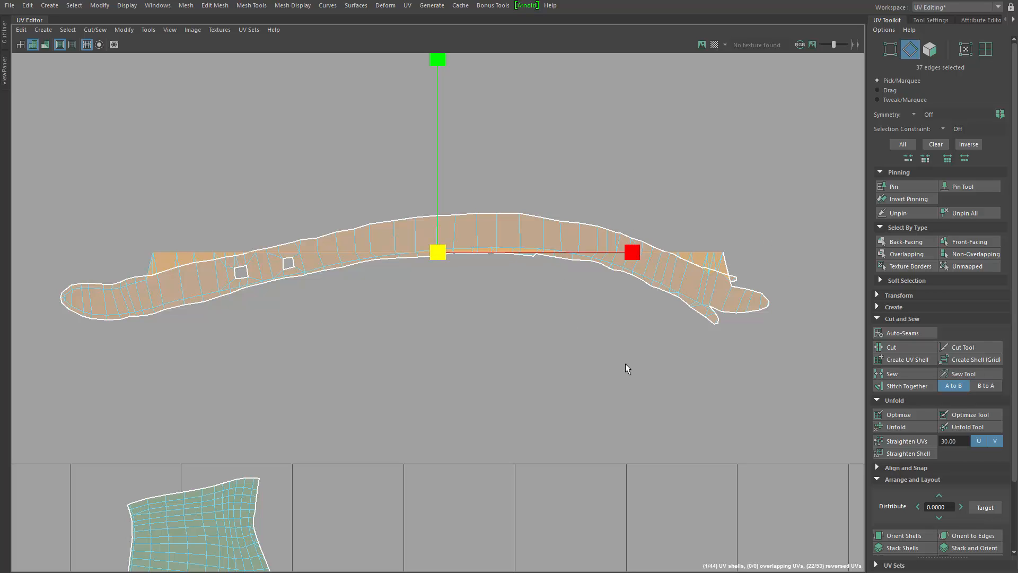
Pin the flattened edge loop and unfold the whole orange strip shell around it
{"action": "key", "text": "q"}
{"action": "middle_click_drag", "start_coordinate": [574, 373], "coordinate": [572, 371], "text": "alt"}
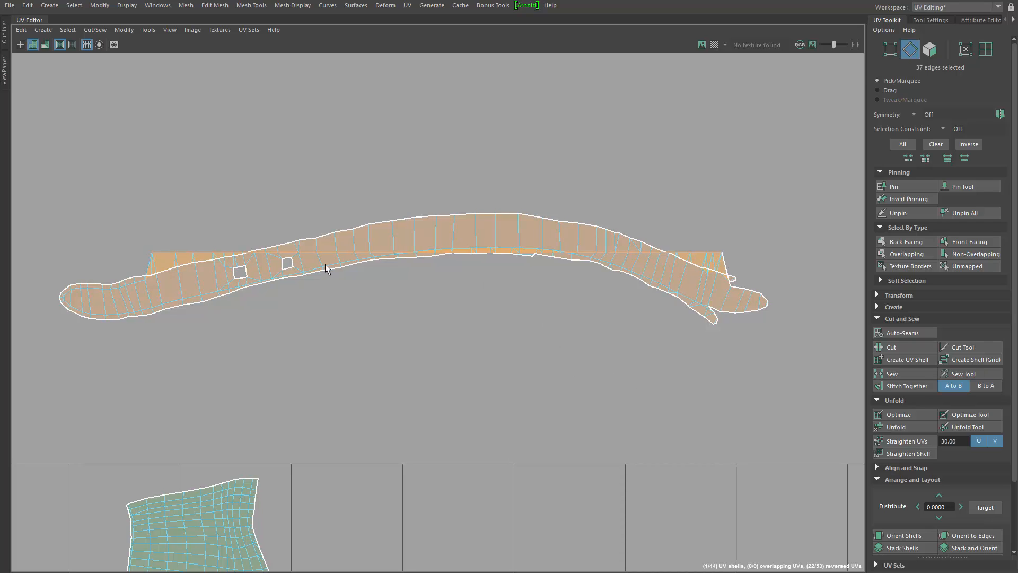
{"action": "left_click", "coordinate": [913, 183]}
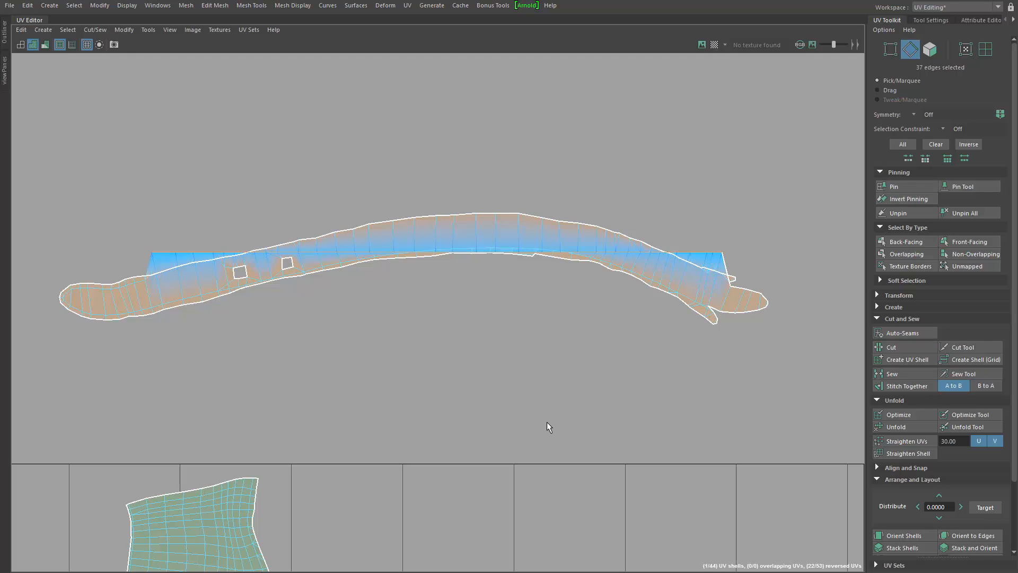
{"action": "key", "text": "alt+F12"}
{"action": "left_click", "coordinate": [511, 243]}
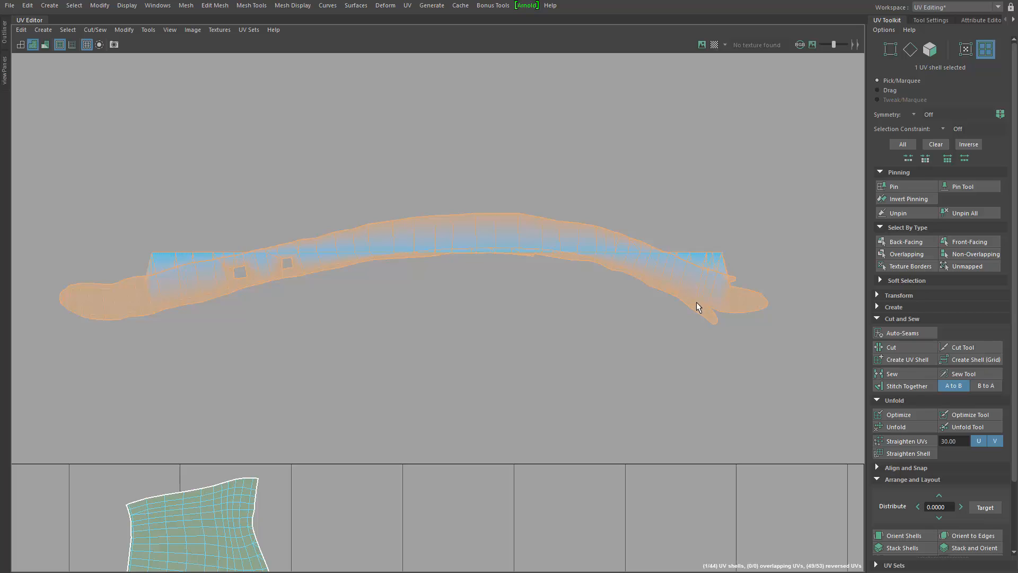
{"action": "left_click", "coordinate": [916, 424]}
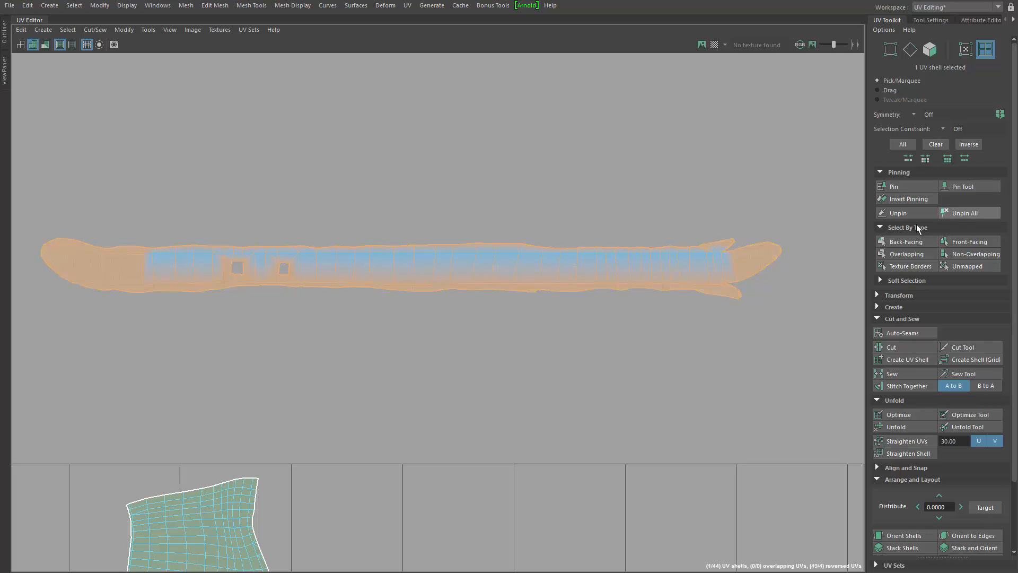
Remove all pins from the straightened orange strip and optimize the shell
{"action": "left_click", "coordinate": [954, 213]}
{"action": "right_click_drag", "start_coordinate": [713, 358], "coordinate": [626, 363], "text": "alt"}
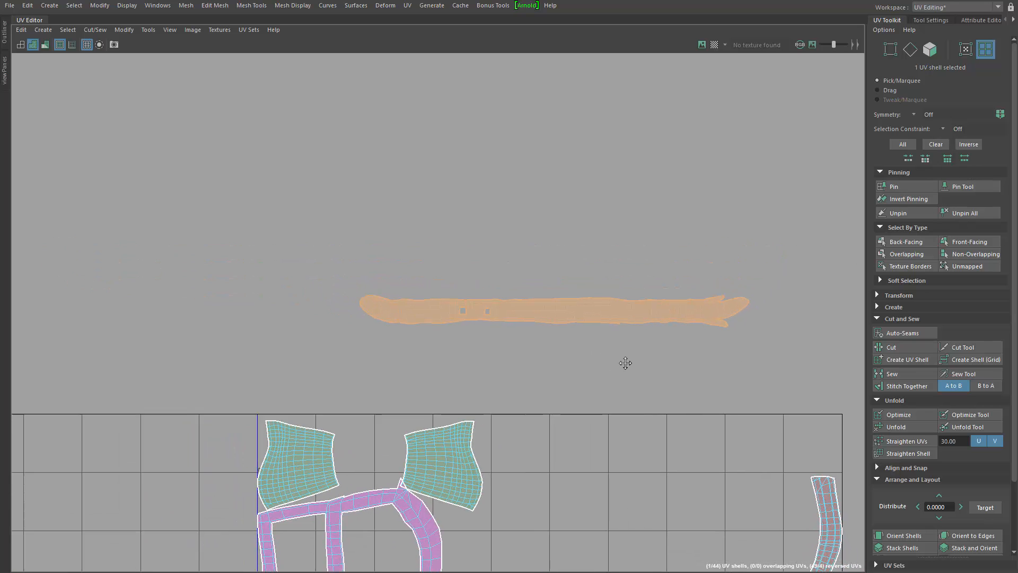
{"action": "middle_click_drag", "start_coordinate": [626, 363], "coordinate": [533, 341], "text": "alt"}
{"action": "right_click_drag", "start_coordinate": [534, 341], "coordinate": [829, 296], "text": "alt"}
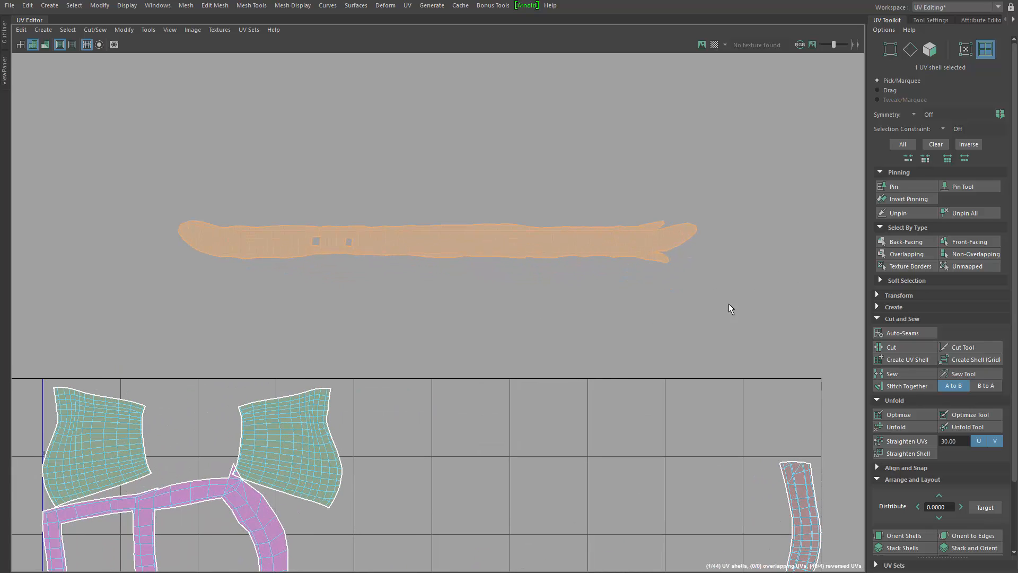
{"action": "left_click", "coordinate": [919, 411]}
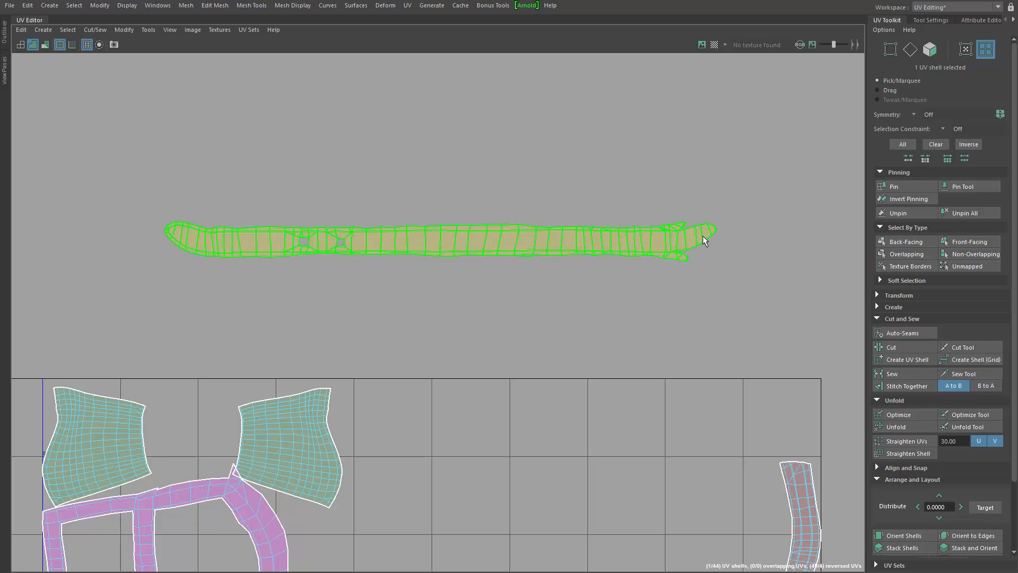
Select the orange ring-shaped shell together with the two eye-shaped shells beside it and unfold them
{"action": "right_click_drag", "start_coordinate": [709, 373], "coordinate": [529, 428], "text": "alt"}
{"action": "middle_click_drag", "start_coordinate": [529, 427], "coordinate": [514, 244], "text": "alt"}
{"action": "right_click_drag", "start_coordinate": [587, 295], "coordinate": [537, 339], "text": "alt"}
{"action": "middle_click_drag", "start_coordinate": [529, 397], "coordinate": [601, 182], "text": "alt"}
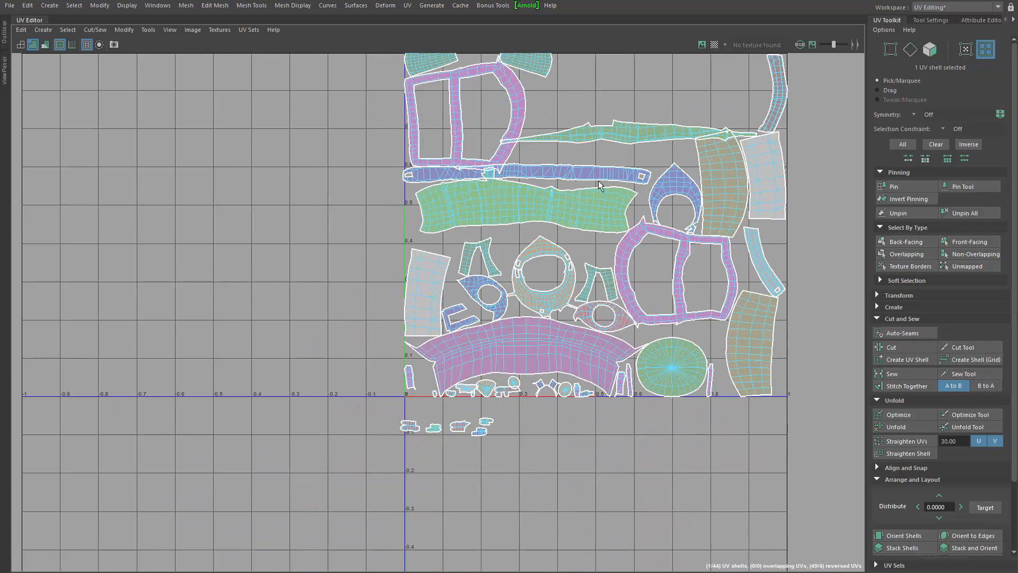
{"action": "middle_click_drag", "start_coordinate": [622, 274], "coordinate": [570, 292], "text": "alt"}
{"action": "left_click", "coordinate": [489, 347]}
{"action": "left_click", "coordinate": [484, 329]}
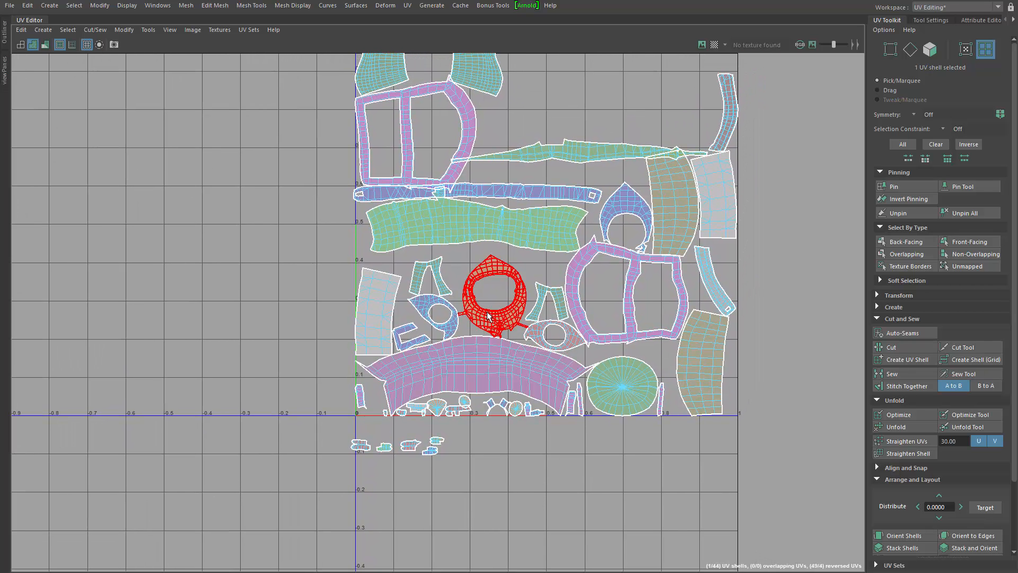
{"action": "left_click", "coordinate": [453, 325]}
{"action": "left_click", "coordinate": [451, 319], "text": "shift"}
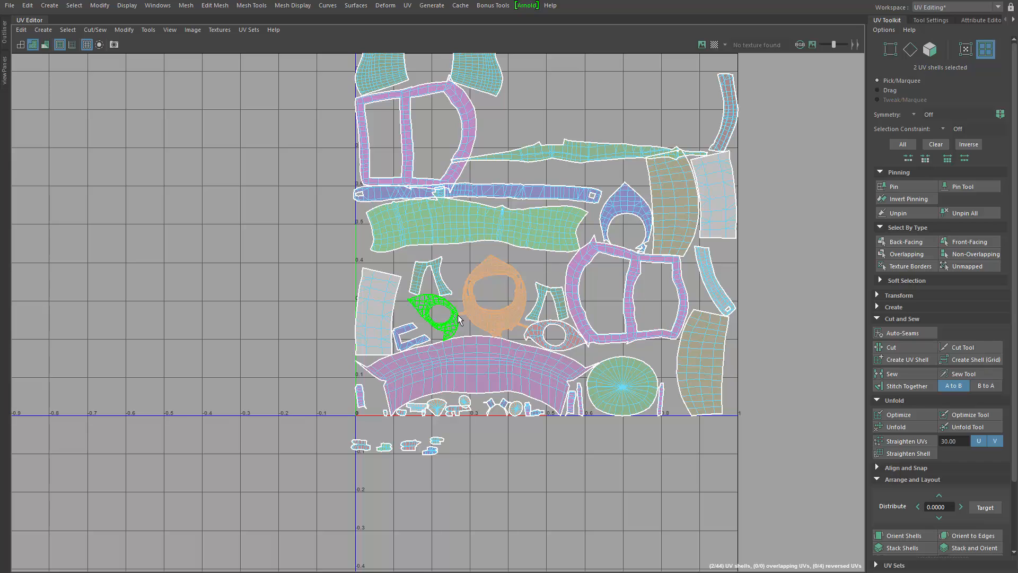
{"action": "left_click", "coordinate": [544, 333], "text": "shift"}
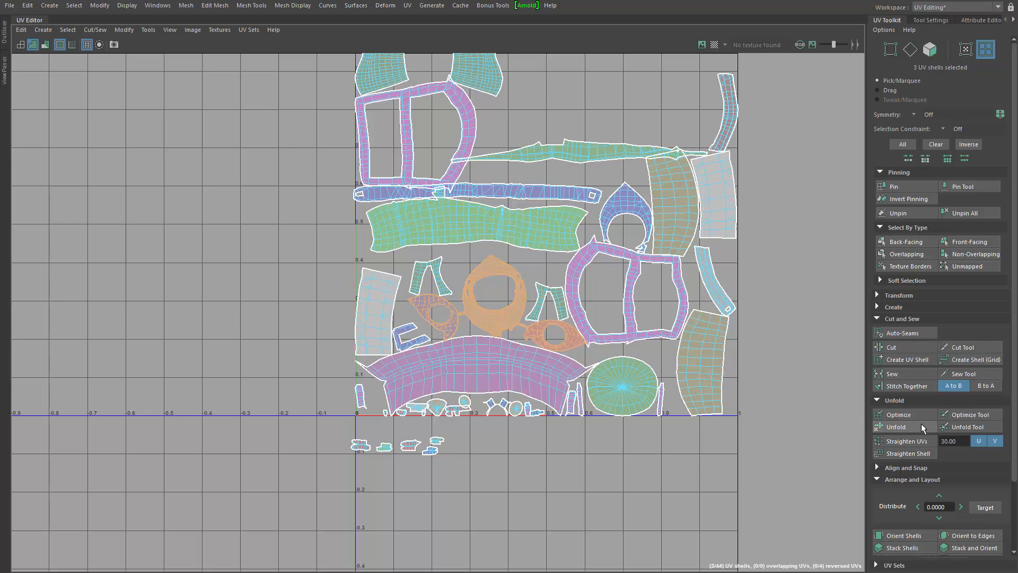
{"action": "left_click", "coordinate": [903, 423]}
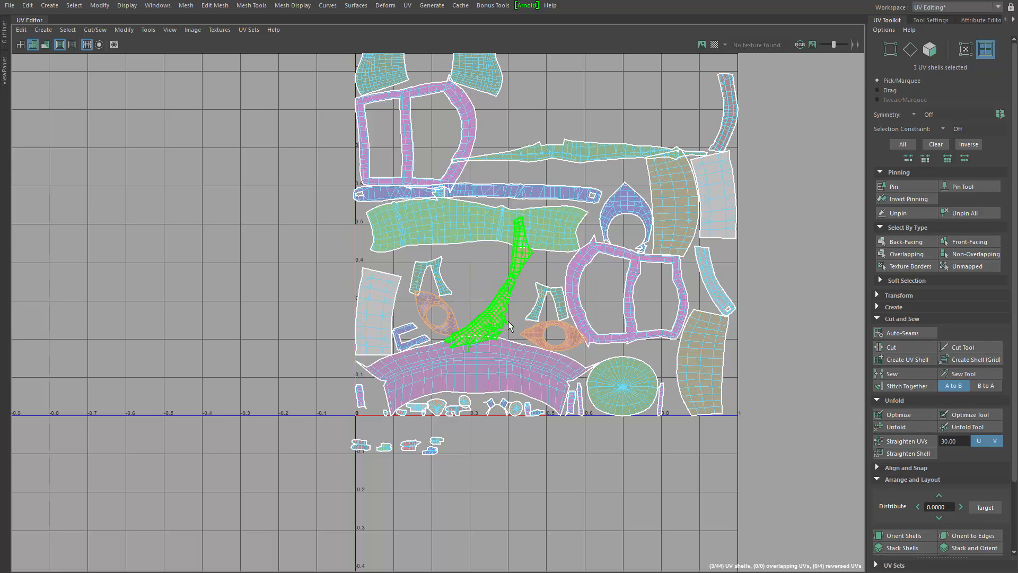
Select all the UV shells, open the options for the UV layout and reset them to their defaults
{"action": "middle_click_drag", "start_coordinate": [765, 450], "coordinate": [637, 549], "text": "alt"}
{"action": "scroll", "coordinate": [454, 351], "scroll_direction": "down", "scroll_amount": 2}
{"action": "middle_click_drag", "start_coordinate": [454, 351], "coordinate": [467, 324], "text": "alt"}
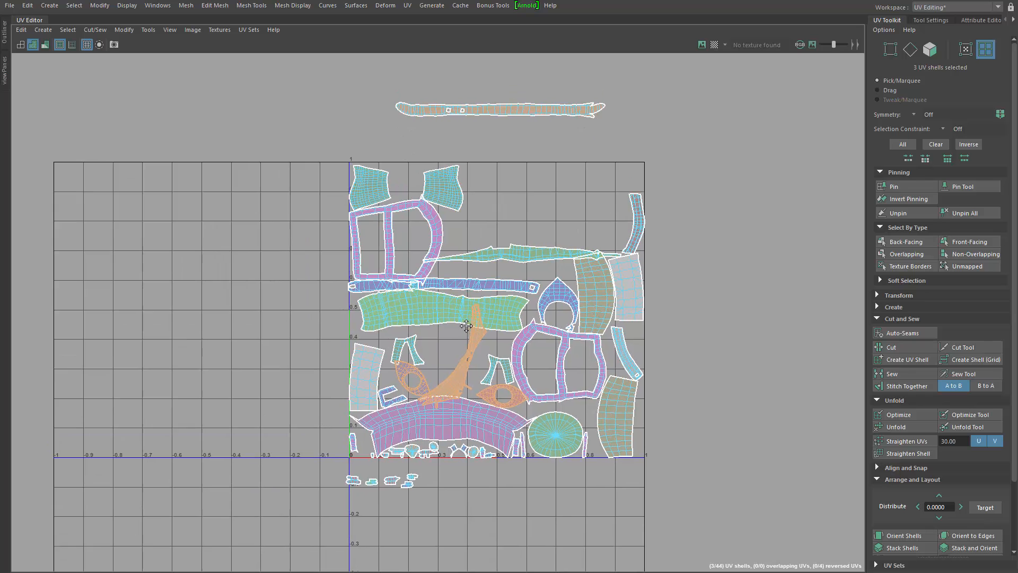
{"action": "left_click_drag", "start_coordinate": [241, 69], "coordinate": [710, 538]}
{"action": "middle_click_drag", "start_coordinate": [624, 459], "coordinate": [578, 445], "text": "alt"}
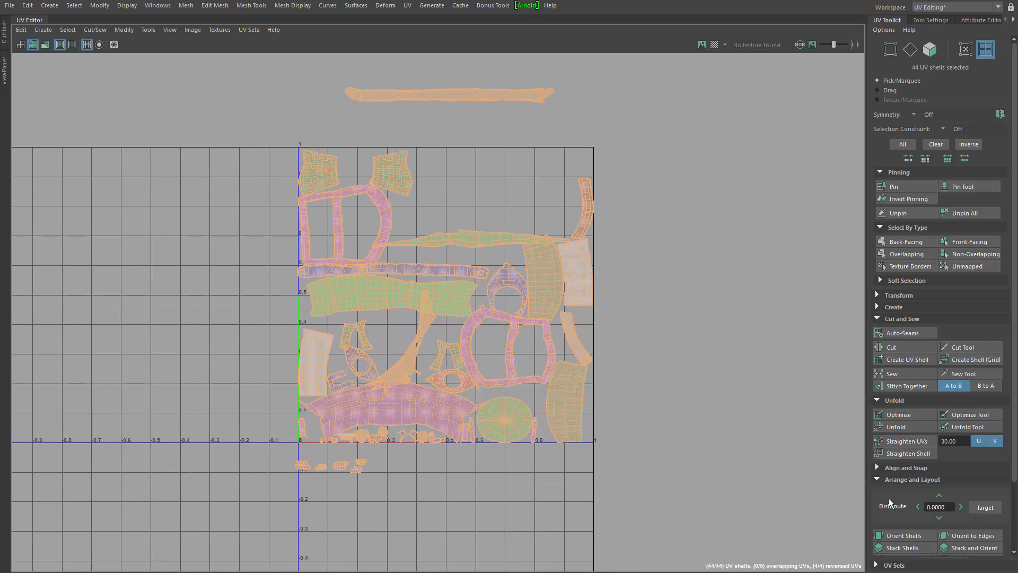
{"action": "scroll", "coordinate": [889, 498], "scroll_direction": "down", "scroll_amount": 3}
{"action": "left_click", "coordinate": [912, 532], "text": "shift"}
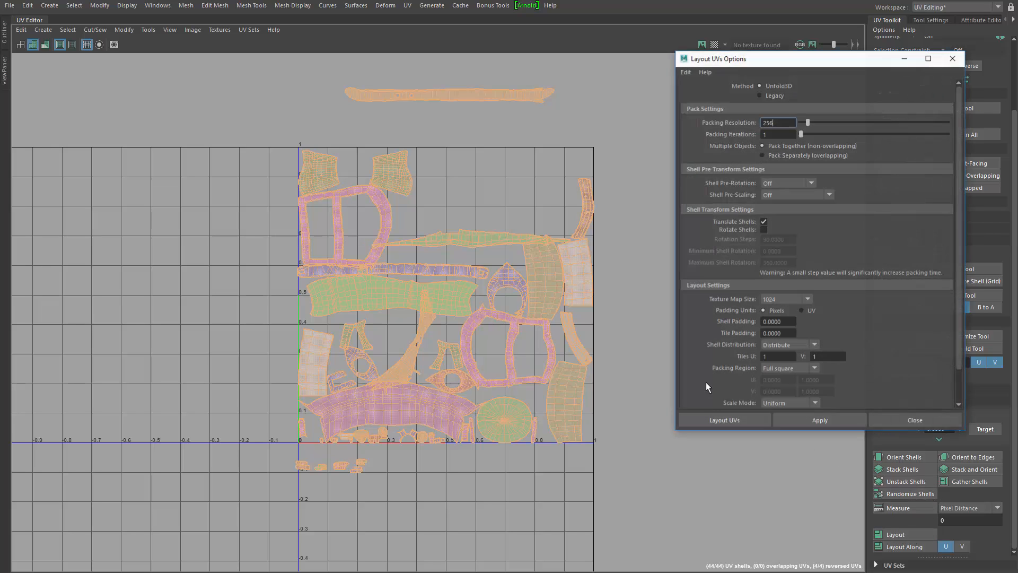
{"action": "left_click_drag", "start_coordinate": [793, 61], "coordinate": [729, 54]}
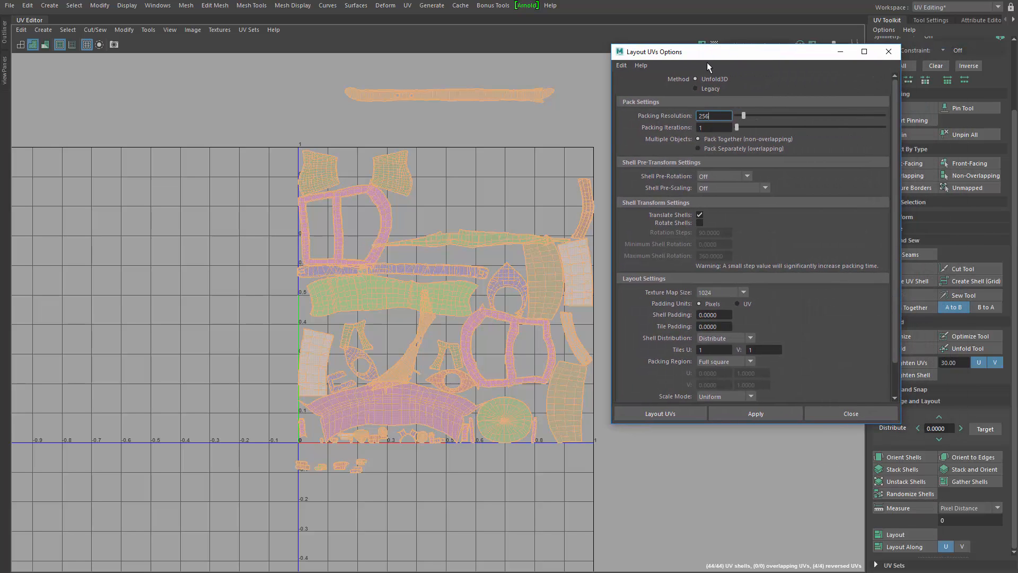
{"action": "left_click", "coordinate": [620, 65]}
{"action": "left_click", "coordinate": [635, 89]}
Lay out the selected shells with Shell Pre-Rotation set to Horizontal and Shell Pre-Scaling set to Preserve 3D Ratios
{"action": "left_click", "coordinate": [721, 176]}
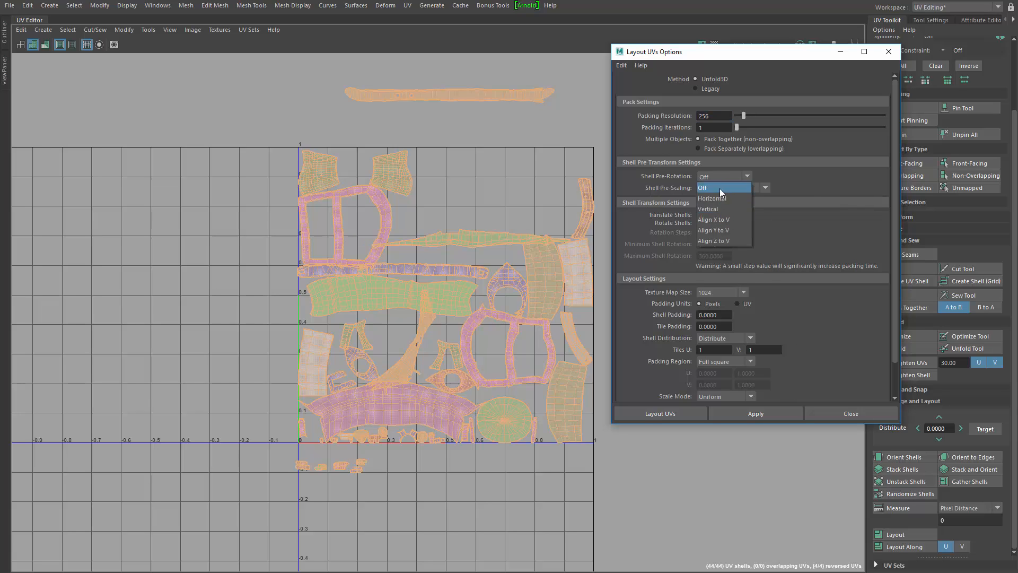
{"action": "left_click", "coordinate": [720, 199]}
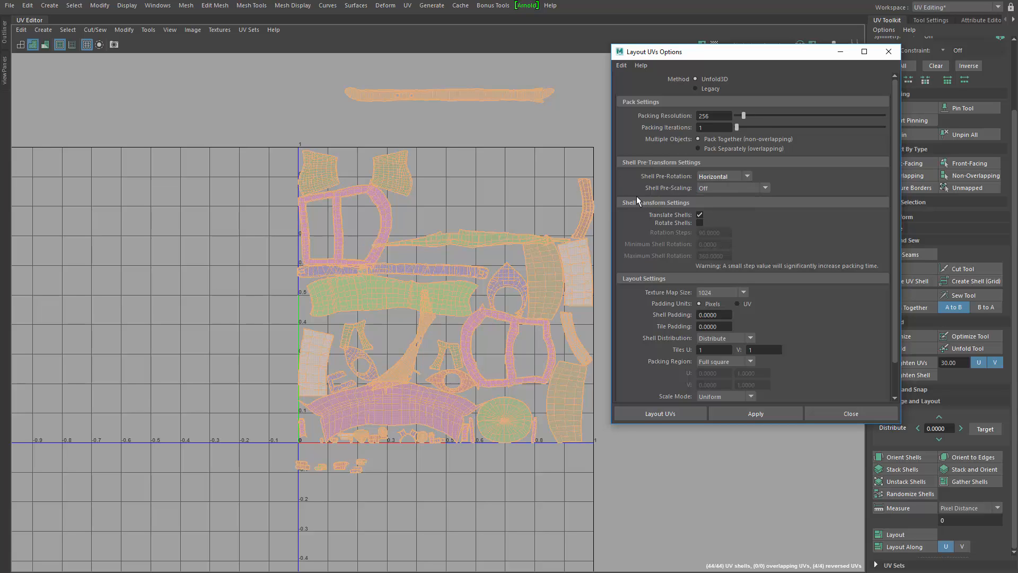
{"action": "left_click", "coordinate": [723, 188]}
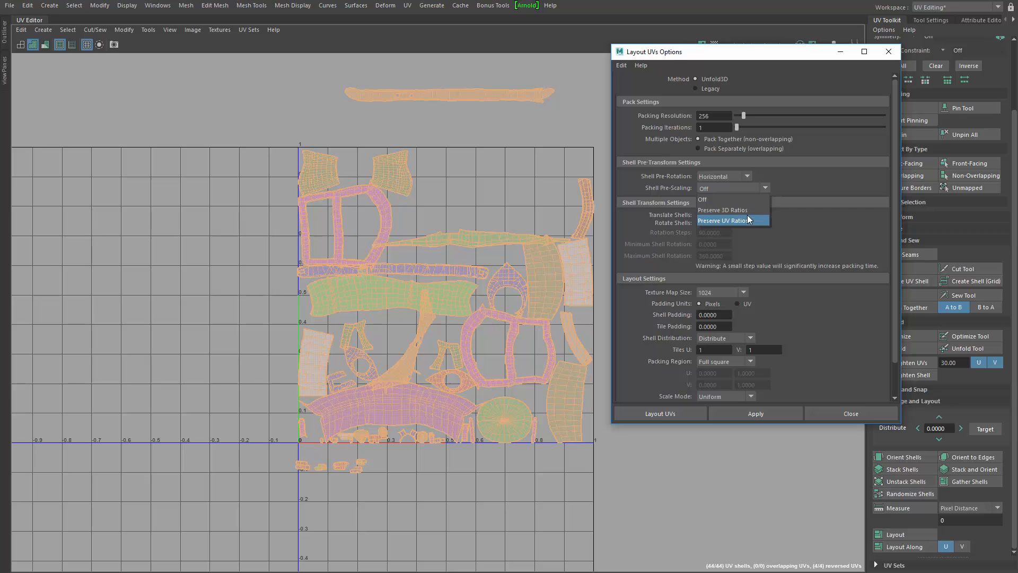
{"action": "left_click", "coordinate": [714, 211]}
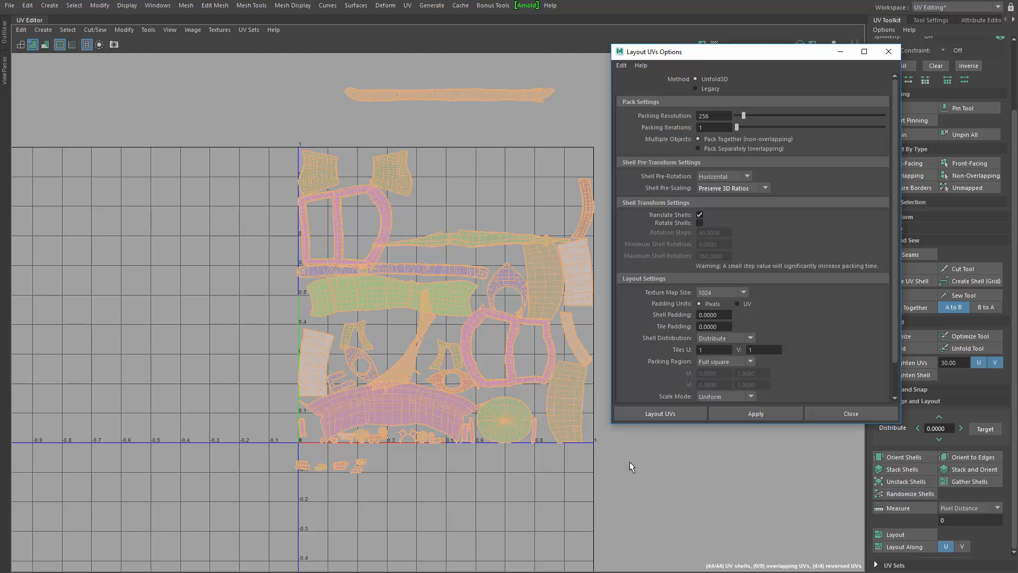
{"action": "left_click", "coordinate": [736, 413]}
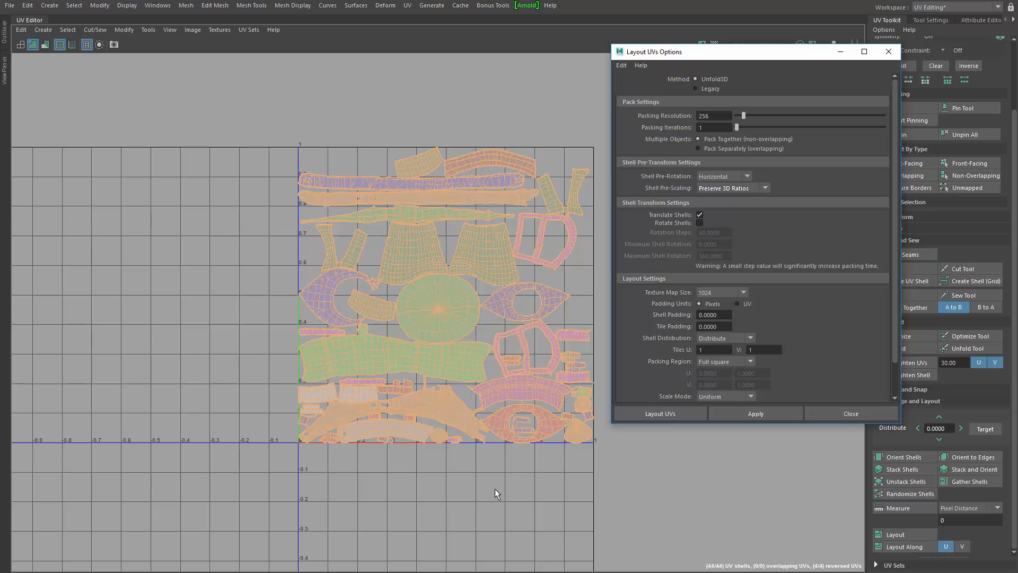
Inspect the packed layout and check for overlapping shells by selecting them
{"action": "middle_click_drag", "start_coordinate": [499, 481], "coordinate": [383, 478], "text": "alt"}
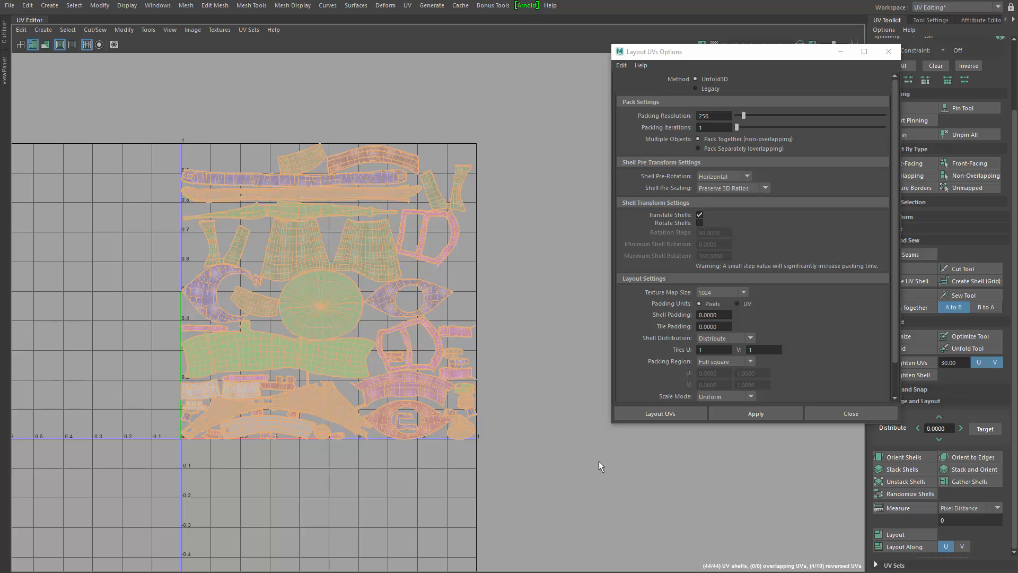
{"action": "right_click_drag", "start_coordinate": [303, 445], "coordinate": [609, 422], "text": "alt"}
{"action": "middle_click_drag", "start_coordinate": [344, 370], "coordinate": [314, 432], "text": "alt"}
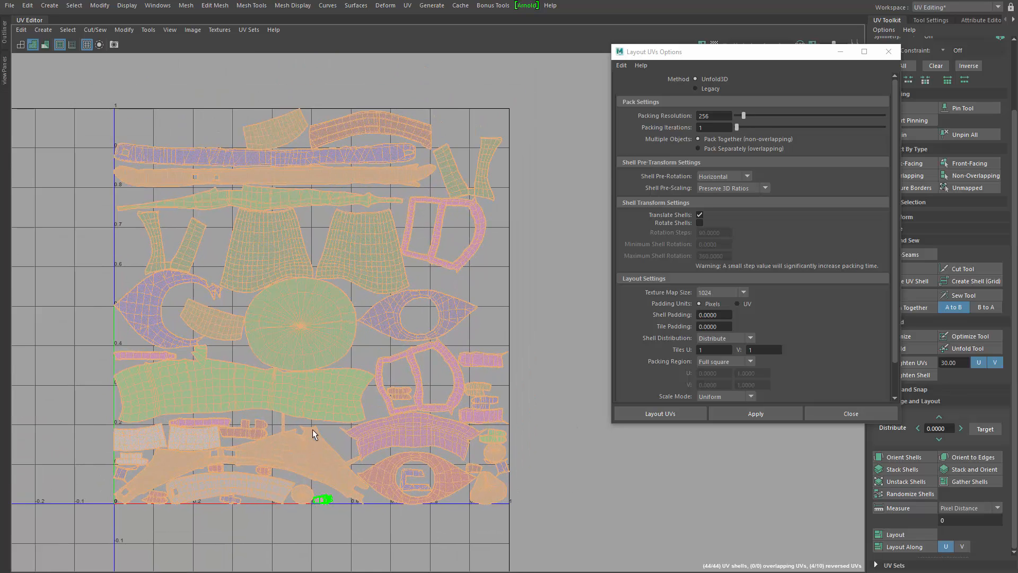
{"action": "right_click_drag", "start_coordinate": [313, 432], "coordinate": [362, 434], "text": "alt"}
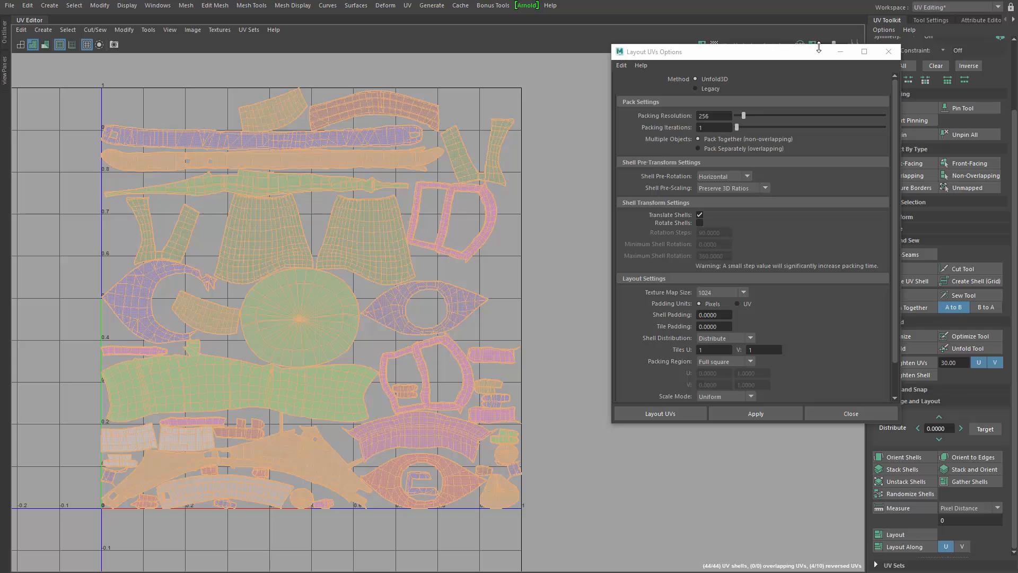
{"action": "left_click_drag", "start_coordinate": [818, 55], "coordinate": [740, 50]}
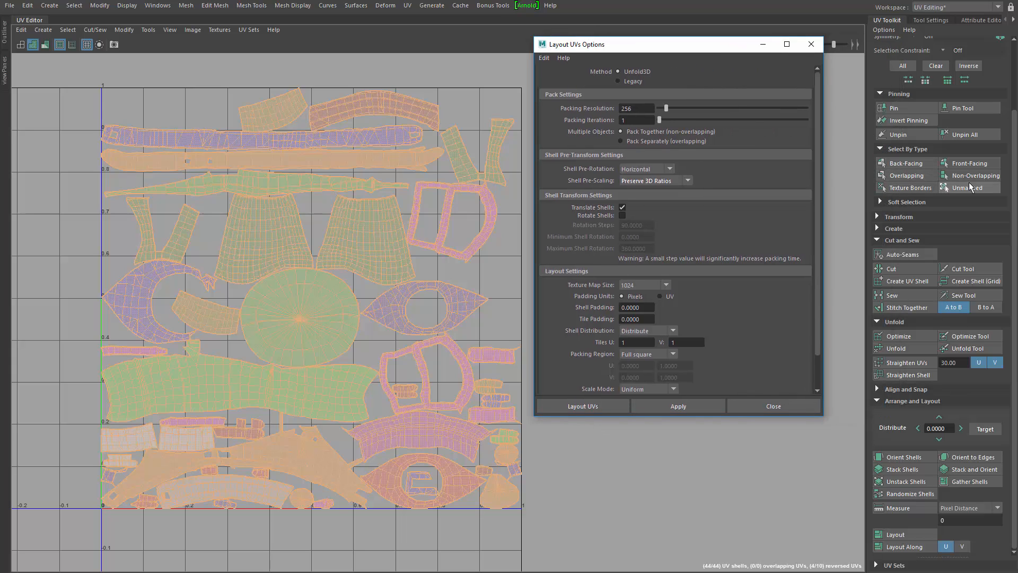
{"action": "left_click", "coordinate": [907, 176]}
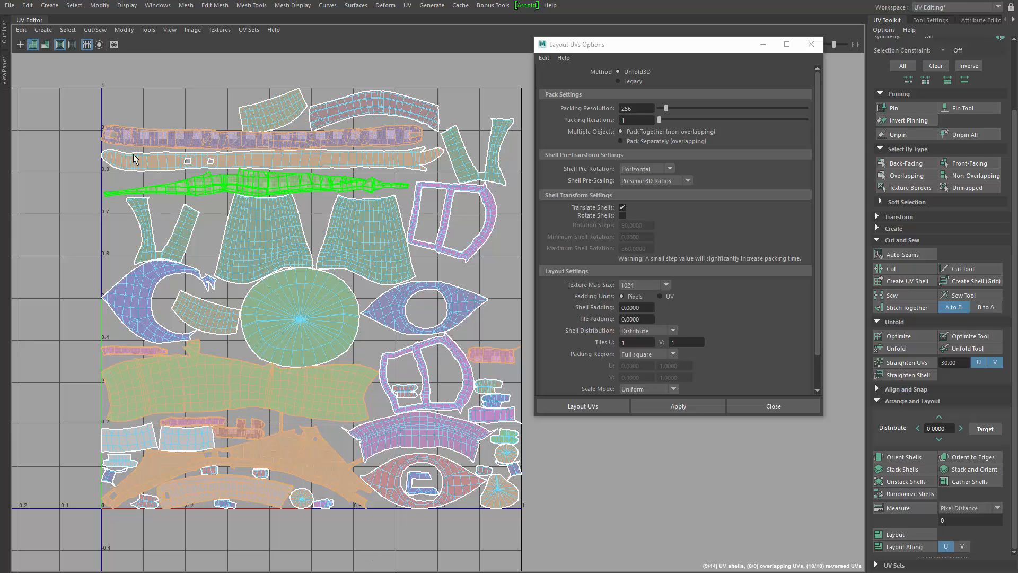
Reselect all shells, lay them out again with a shell padding of 6 pixels and inspect the spacing
{"action": "left_click_drag", "start_coordinate": [545, 528], "coordinate": [91, 75]}
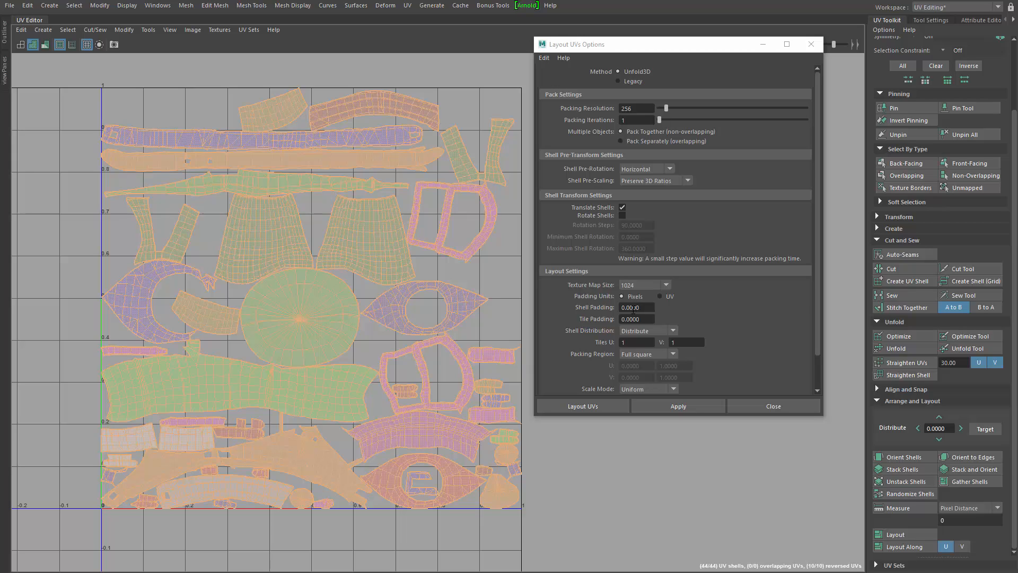
{"action": "double_click", "coordinate": [633, 308]}
{"action": "type", "text": "21"}
{"action": "key", "text": "Return"}
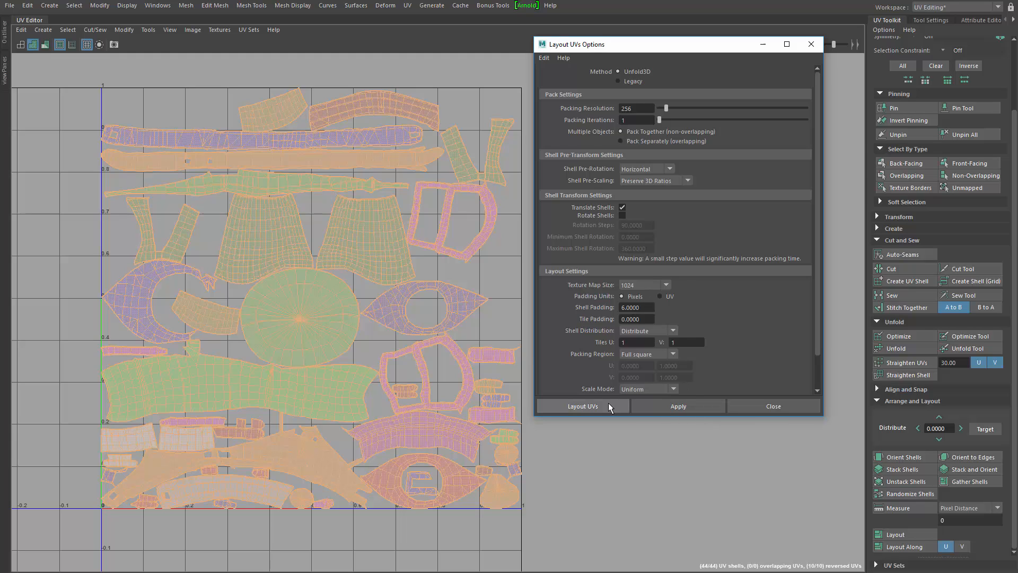
{"action": "left_click", "coordinate": [668, 405]}
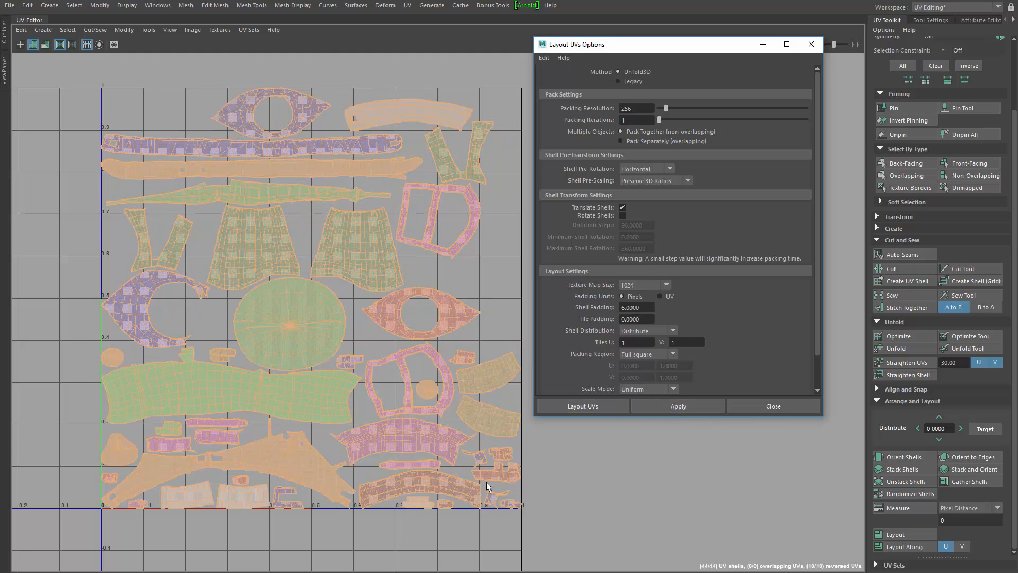
{"action": "left_click", "coordinate": [201, 535]}
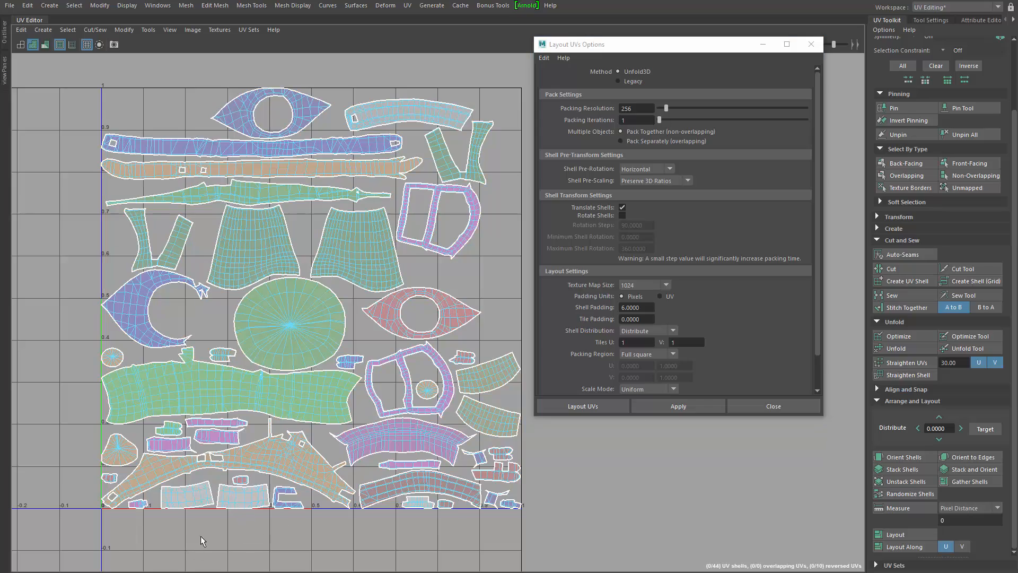
{"action": "scroll", "coordinate": [302, 493], "scroll_direction": "up", "scroll_amount": 2}
{"action": "scroll", "coordinate": [368, 398], "scroll_direction": "up", "scroll_amount": 3}
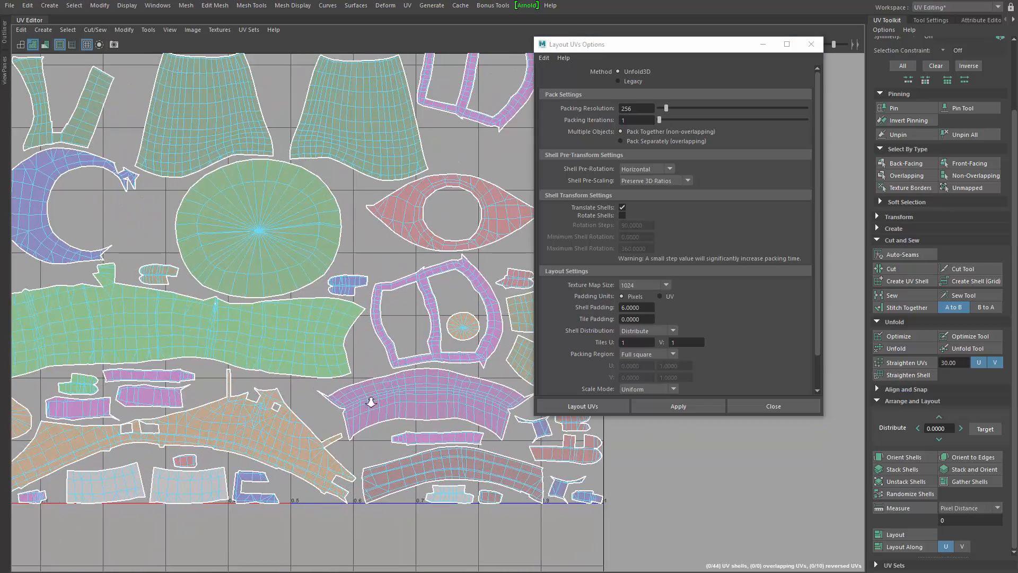
{"action": "scroll", "coordinate": [252, 415], "scroll_direction": "down", "scroll_amount": 2}
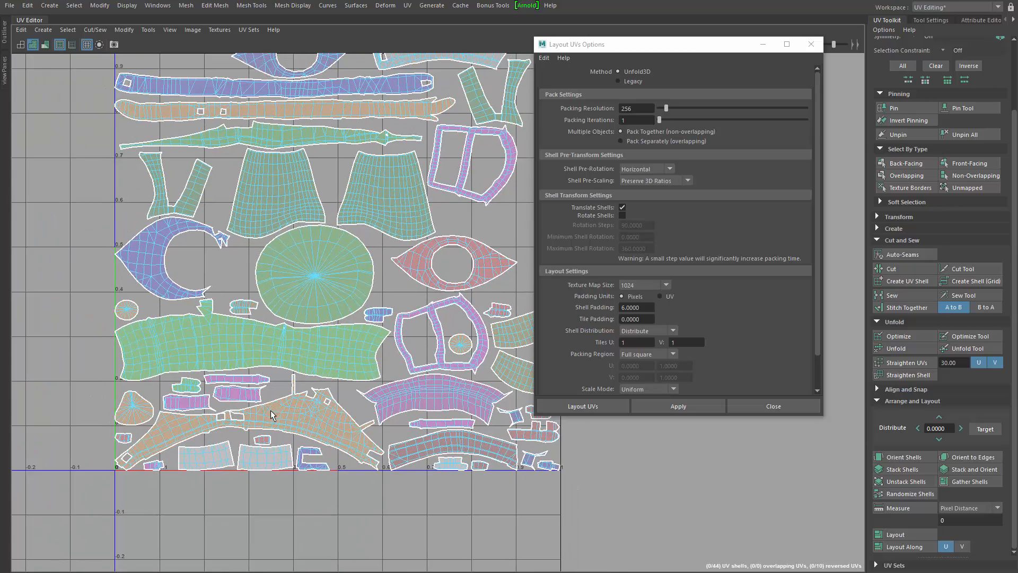
{"action": "middle_click_drag", "start_coordinate": [386, 371], "coordinate": [356, 438], "text": "alt"}
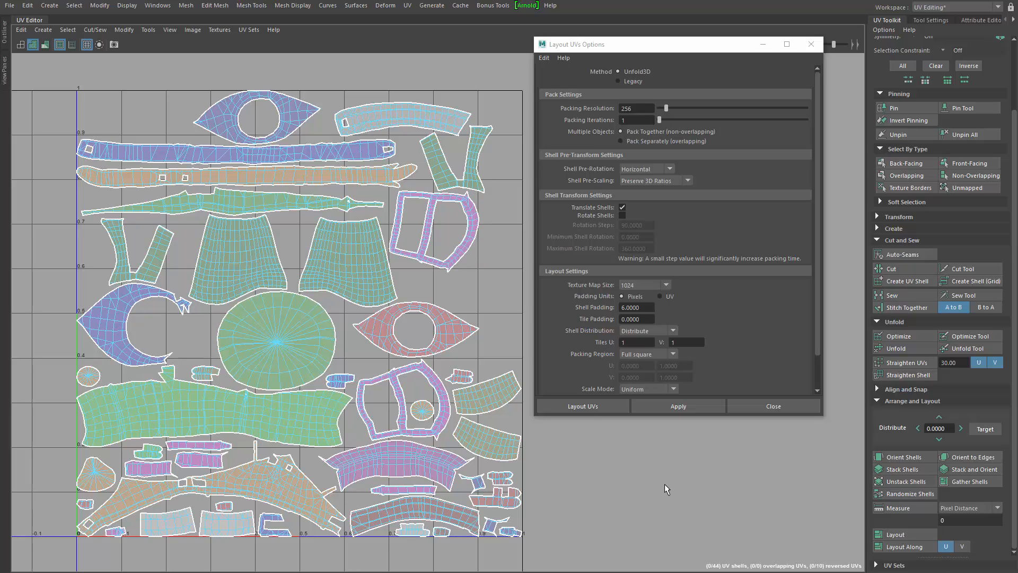
Repack all shells with Shell Pre-Rotation off and Rotate Shells enabled, and close the layout options
{"action": "left_click", "coordinate": [641, 167]}
{"action": "left_click", "coordinate": [648, 180]}
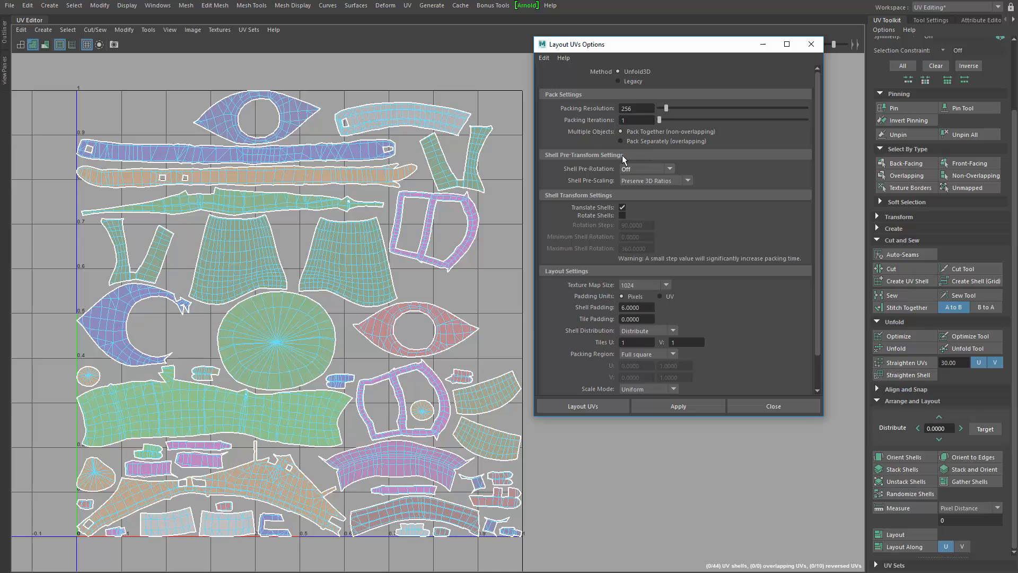
{"action": "left_click", "coordinate": [622, 214]}
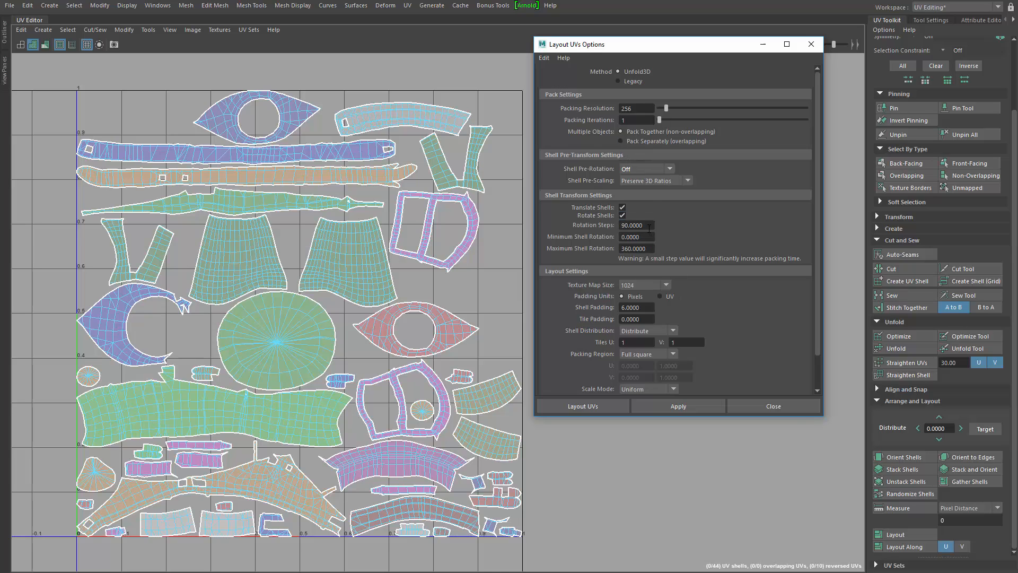
{"action": "left_click", "coordinate": [647, 225]}
{"action": "left_click", "coordinate": [680, 406]}
{"action": "left_click", "coordinate": [688, 406]}
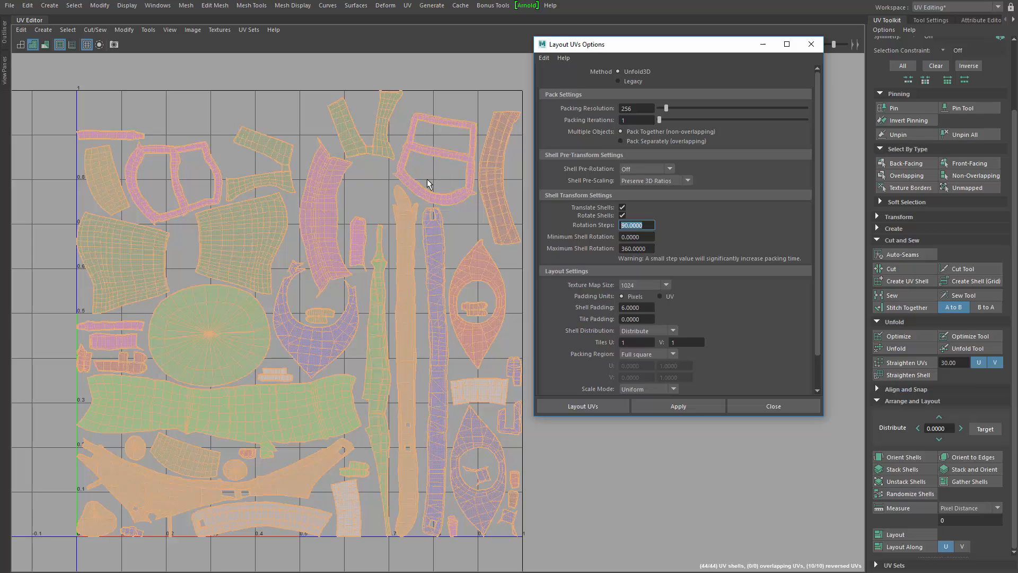
{"action": "left_click", "coordinate": [756, 409]}
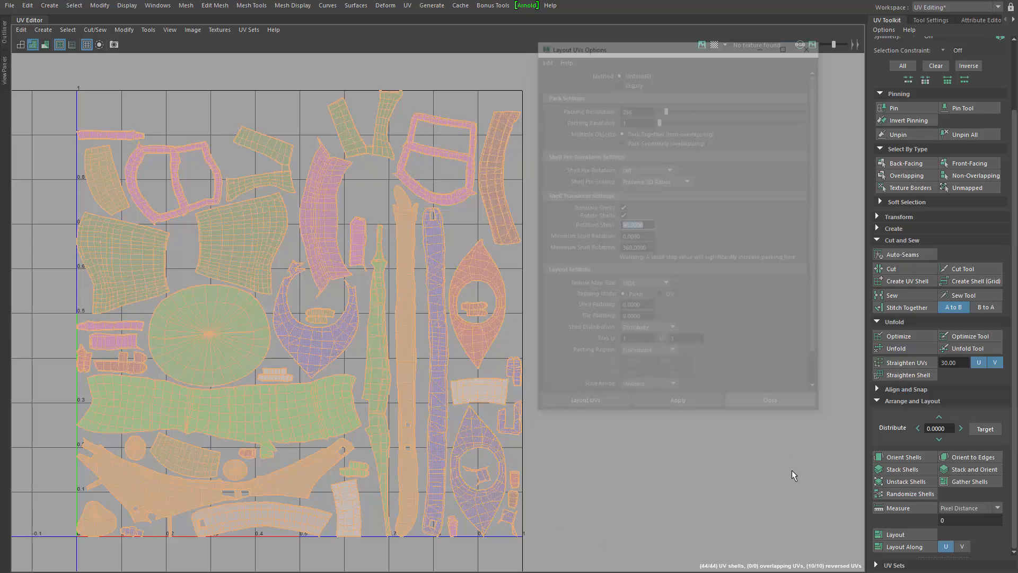
Deselect the shells, restore the full workspace and examine the bodySuit model beside its packed UV layout
{"action": "left_click", "coordinate": [740, 446]}
{"action": "right_click_drag", "start_coordinate": [753, 464], "coordinate": [596, 462], "text": "alt"}
{"action": "middle_click_drag", "start_coordinate": [596, 462], "coordinate": [507, 395], "text": "alt"}
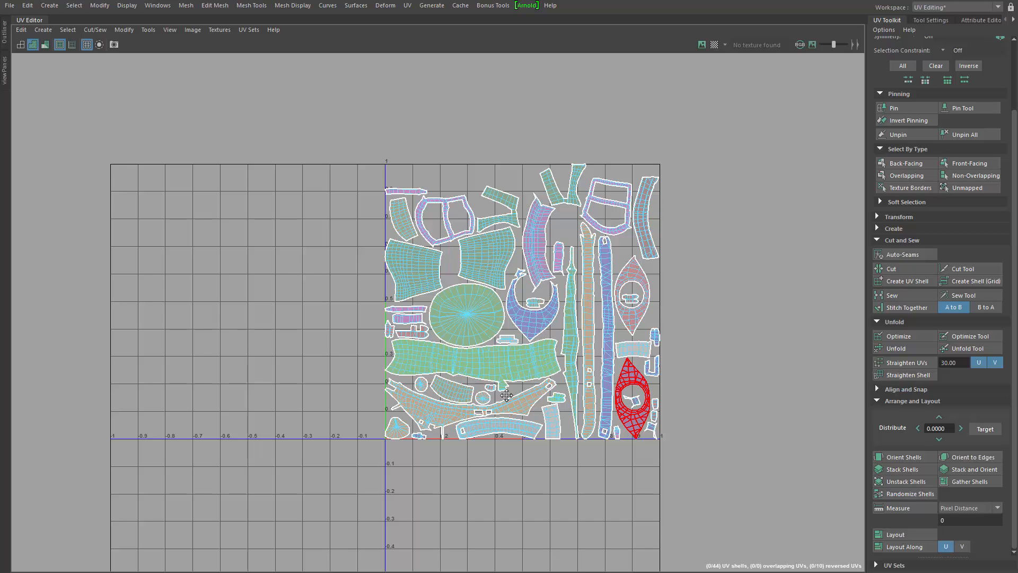
{"action": "key", "text": "ctrl+space"}
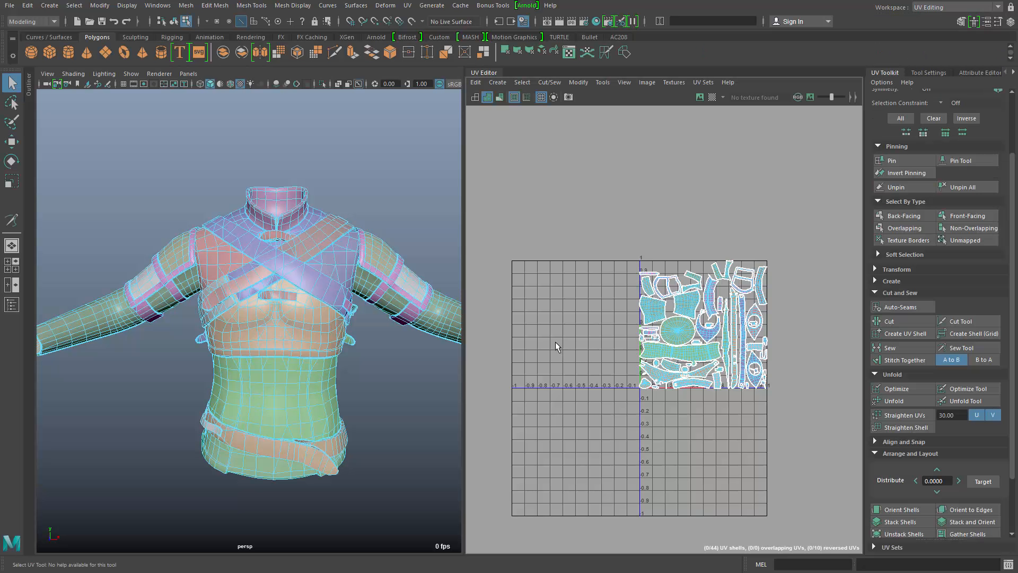
{"action": "left_click_drag", "start_coordinate": [400, 455], "coordinate": [313, 456], "text": "alt"}
{"action": "right_click_drag", "start_coordinate": [313, 456], "coordinate": [287, 442], "text": "alt"}
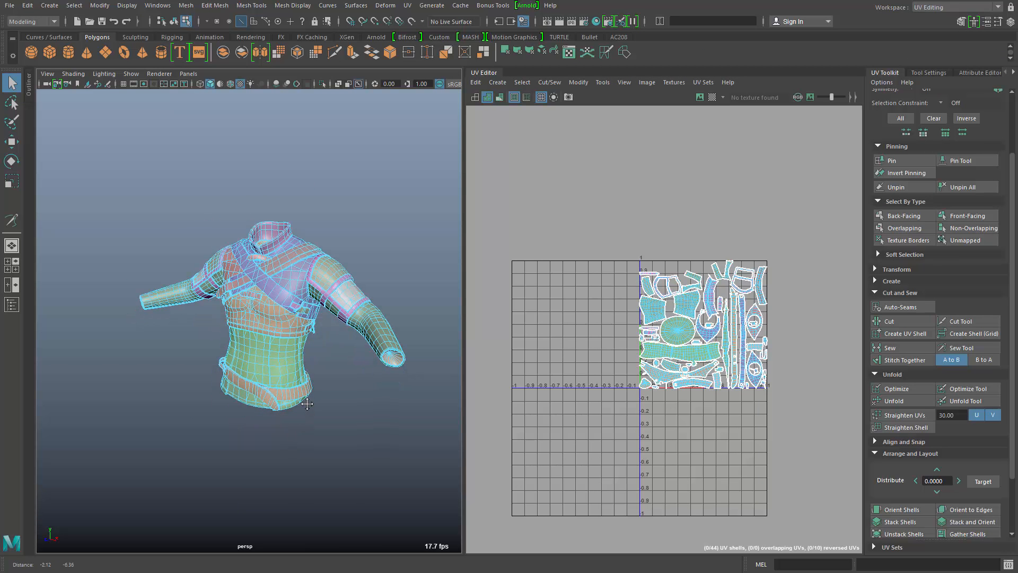